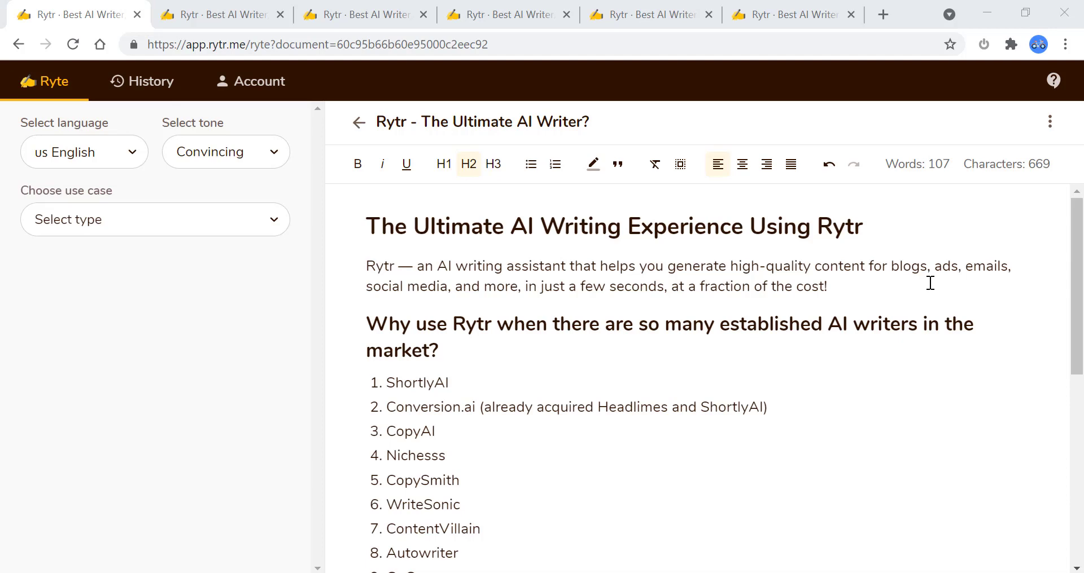
Step: Review the Rytr overview document: the introduction, the list of competing AI writers and the how-to headings below it
drag(838, 286, 358, 268)
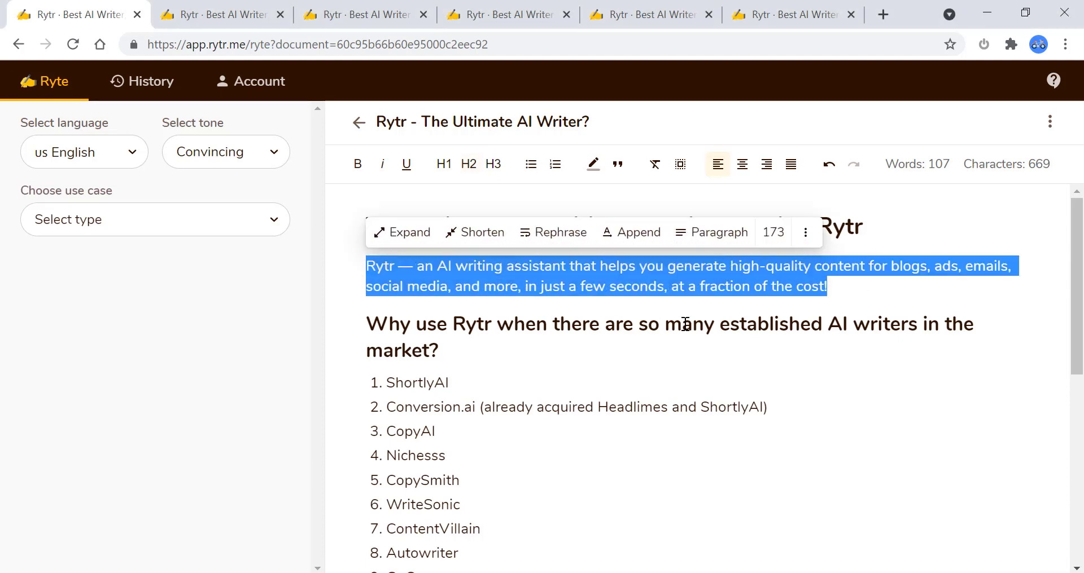
click(855, 394)
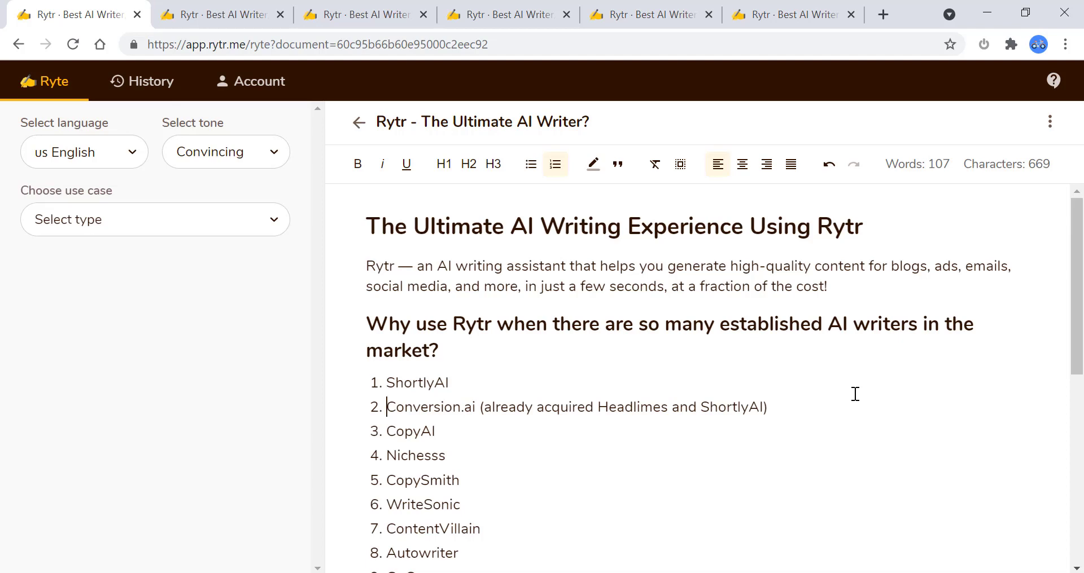
scroll(855, 394, down, 3)
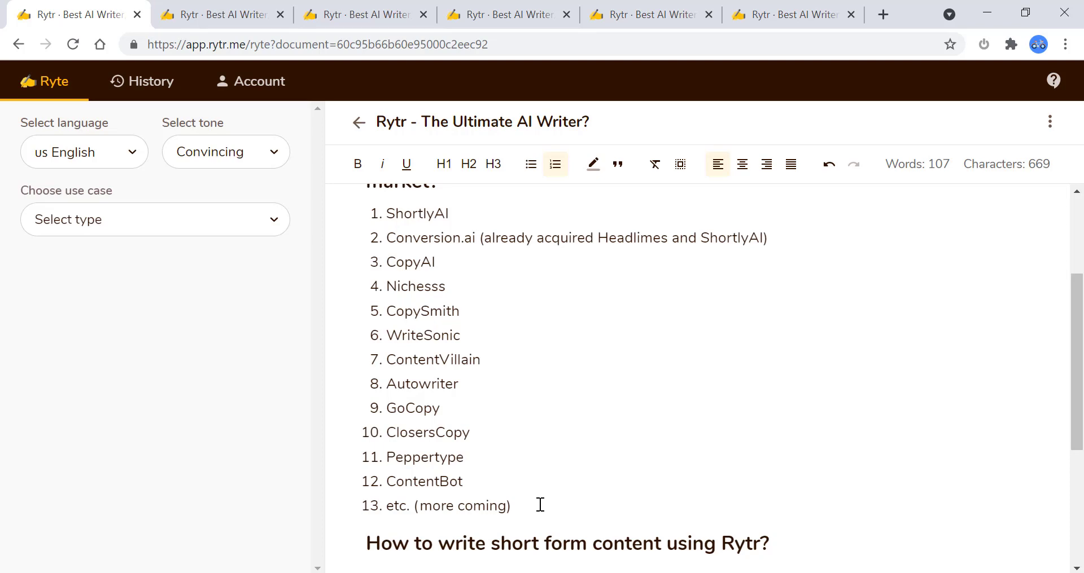
scroll(583, 466, up, 1)
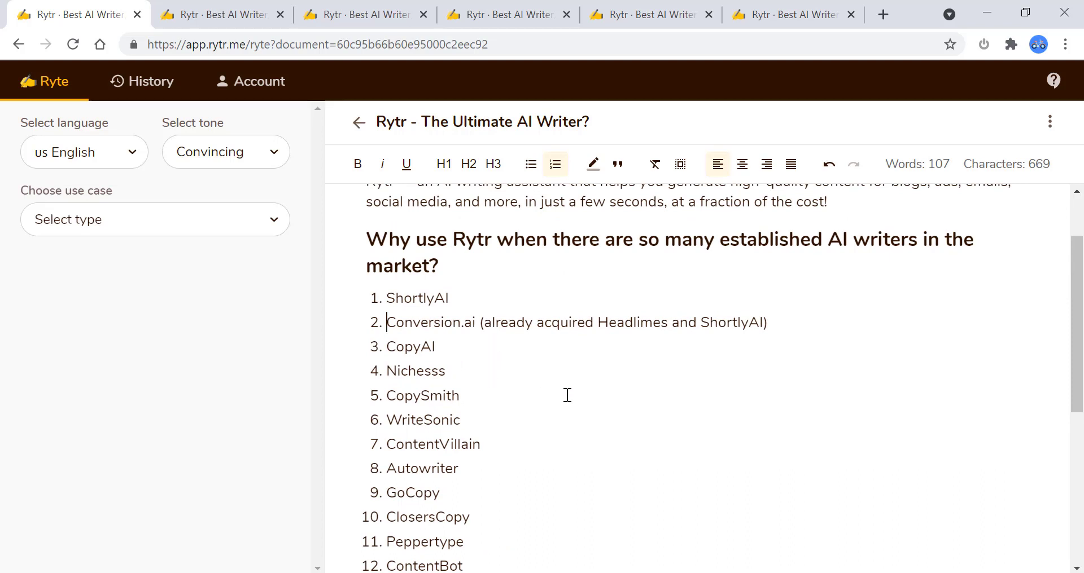
scroll(568, 395, down, 1)
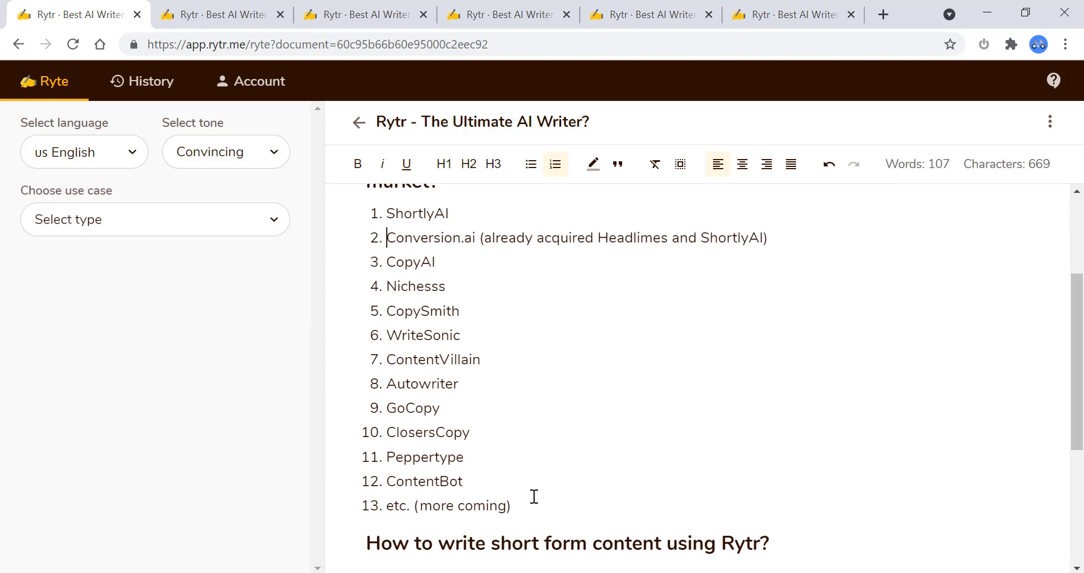
scroll(621, 377, up, 1)
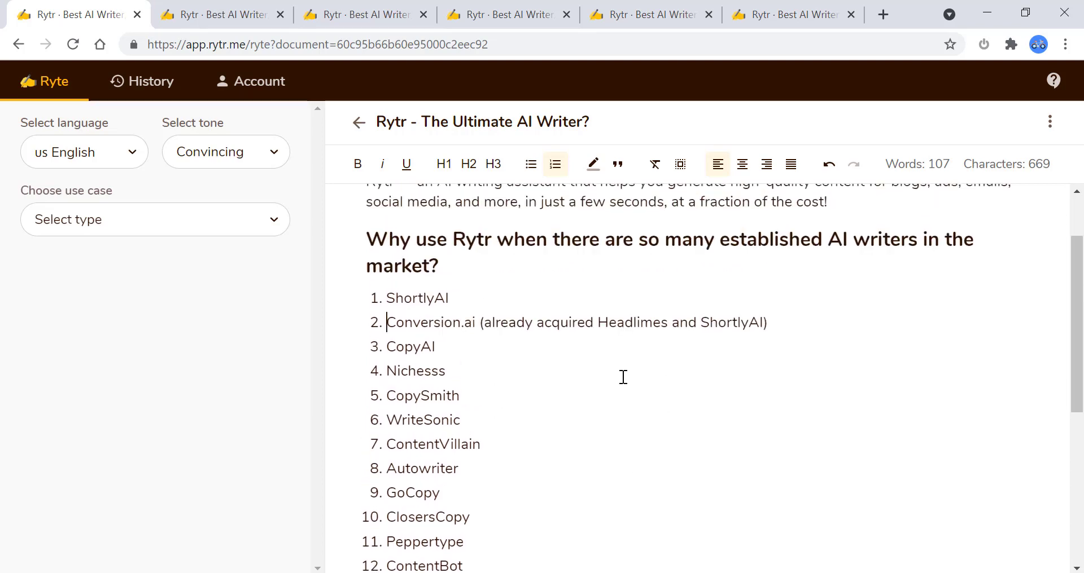
scroll(795, 405, down, 2)
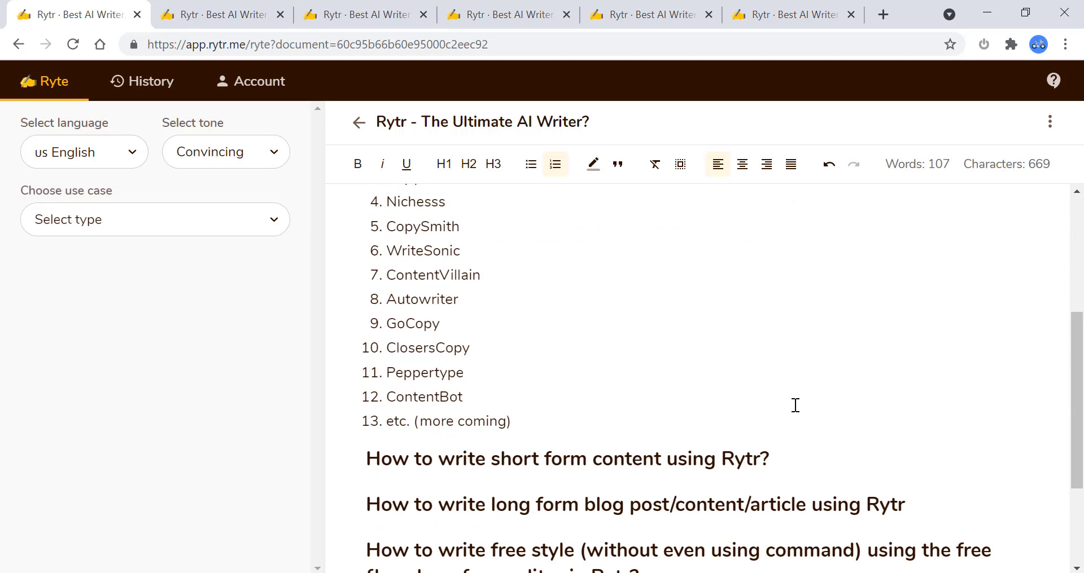
scroll(795, 405, up, 3)
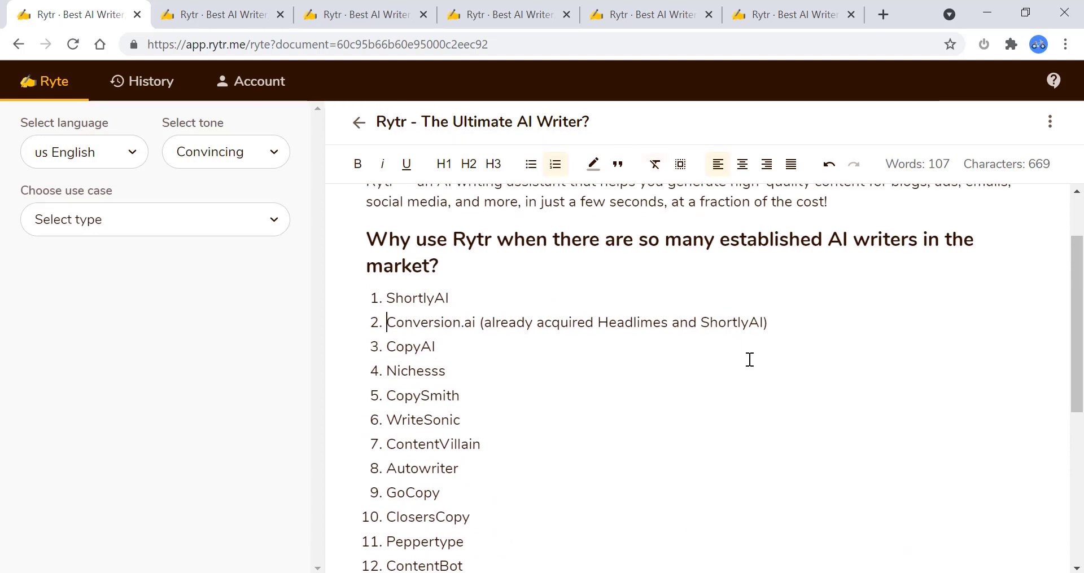
scroll(749, 358, down, 4)
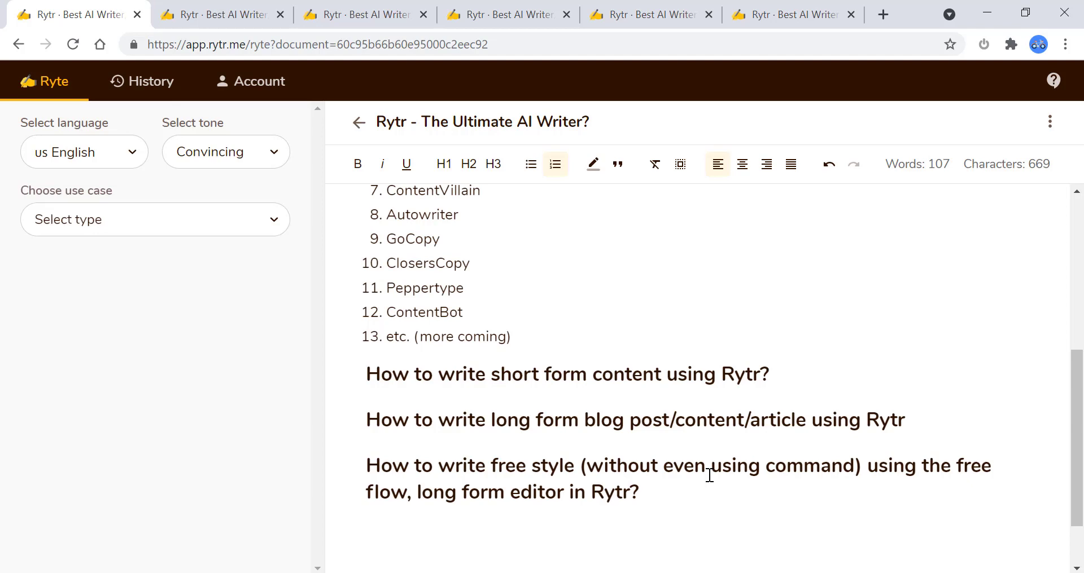
scroll(710, 475, up, 2)
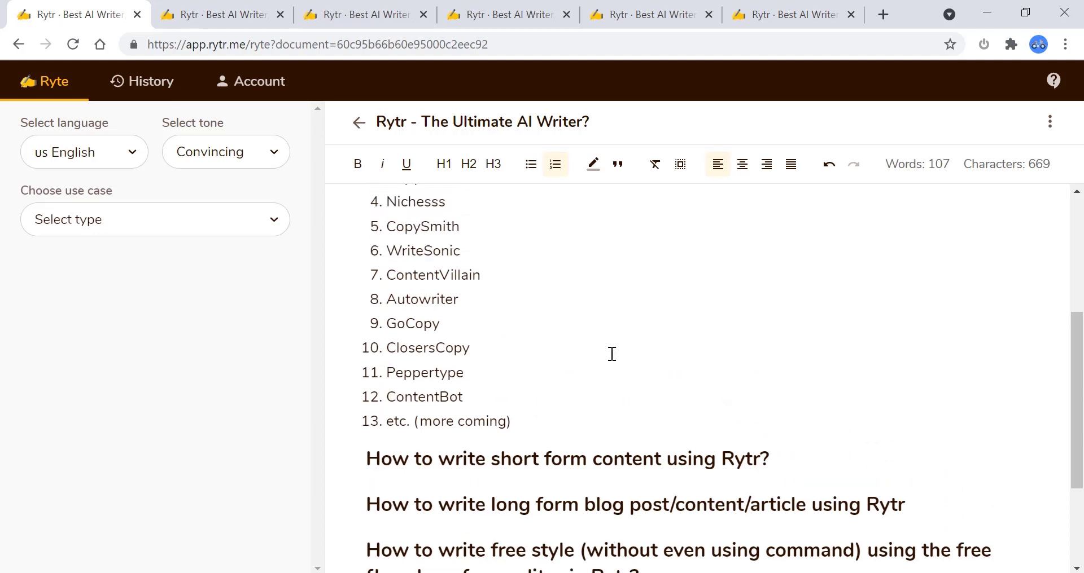
Step: Switch to the document "How to write short form content in Rytr" and look through the available output languages
click(225, 12)
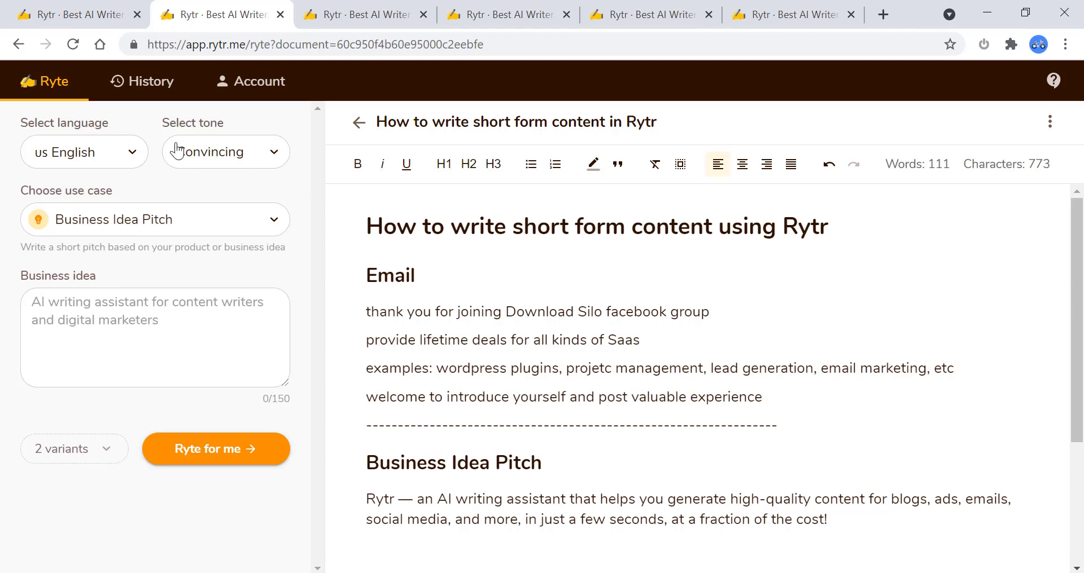
click(133, 164)
scroll(117, 258, down, 3)
scroll(117, 257, down, 6)
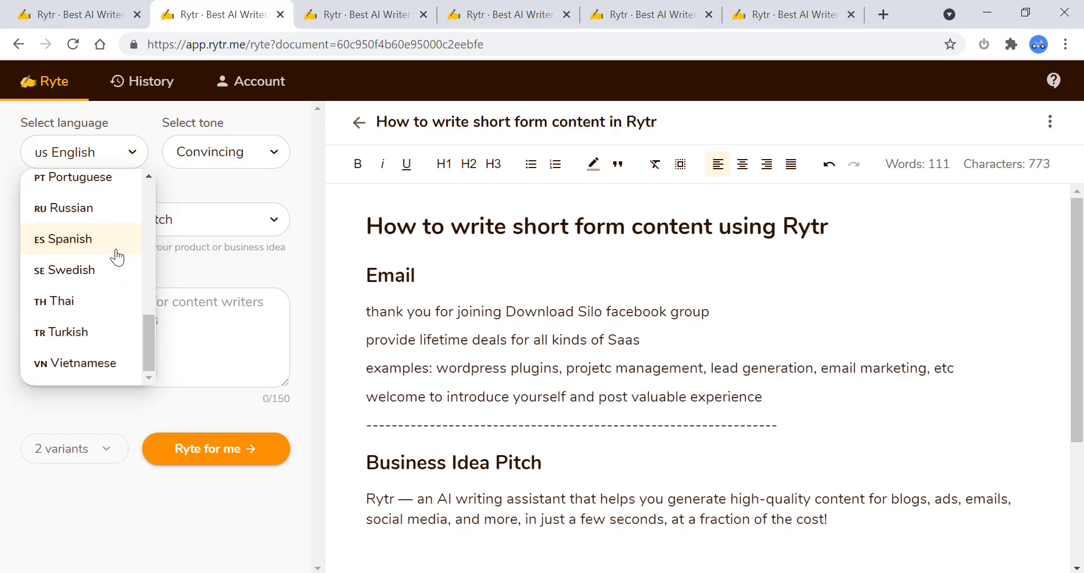
scroll(115, 255, up, 9)
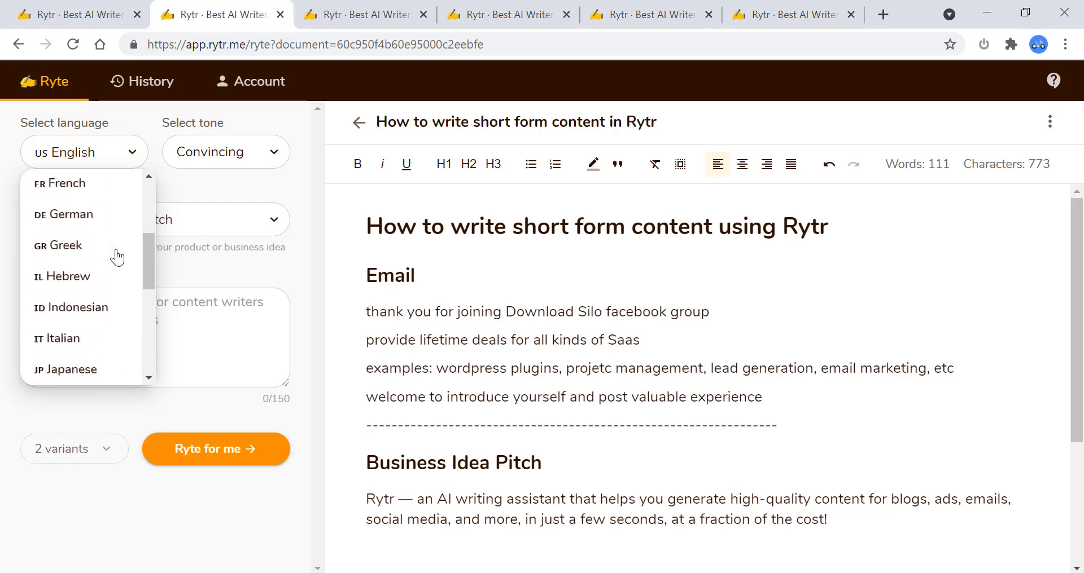
Step: Look through the available writing tones, leaving Convincing selected
click(241, 157)
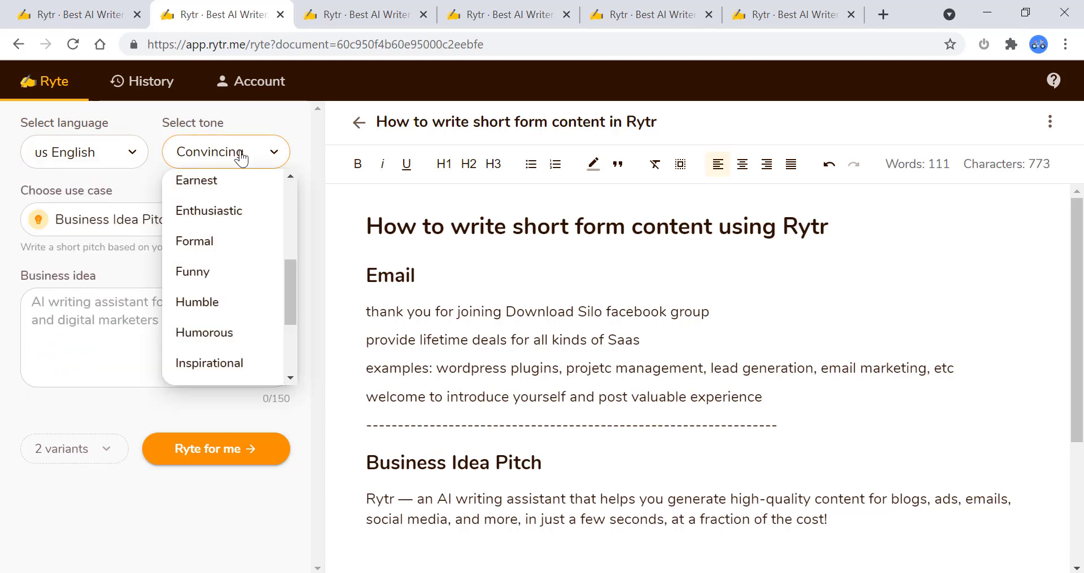
drag(289, 303, 289, 208)
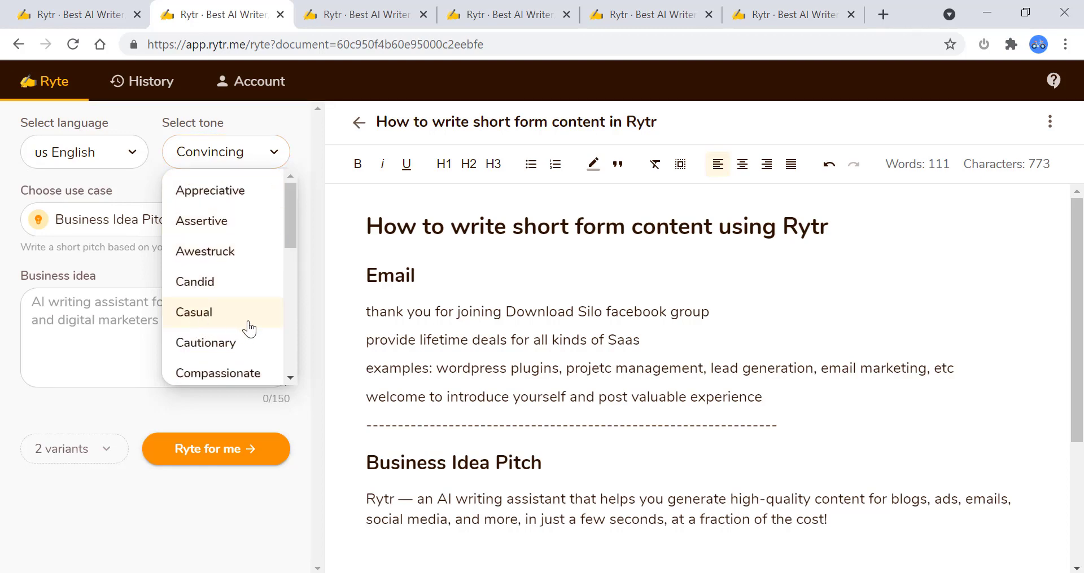
scroll(247, 327, down, 5)
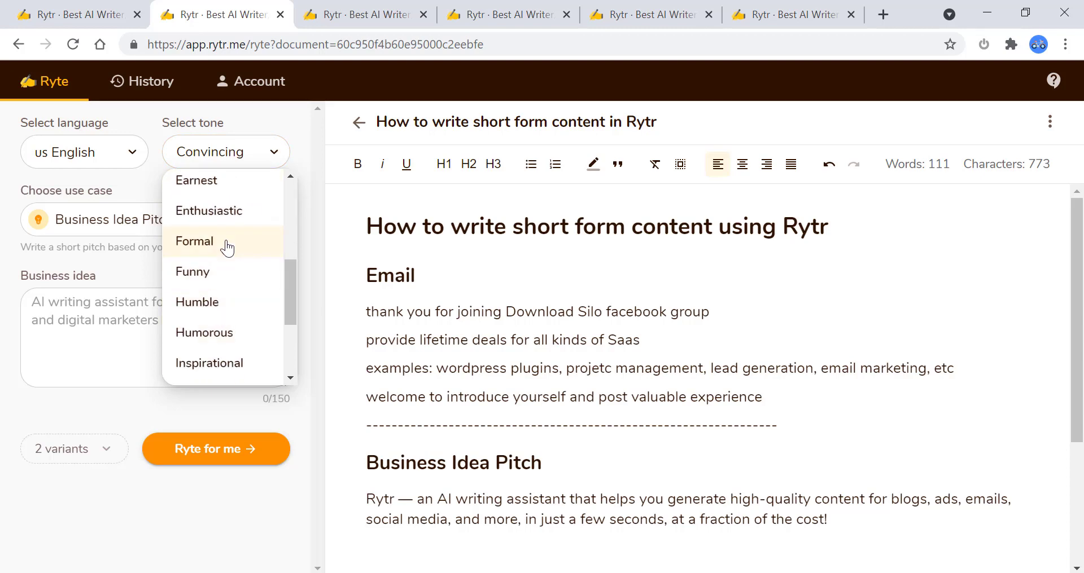
drag(293, 303, 306, 228)
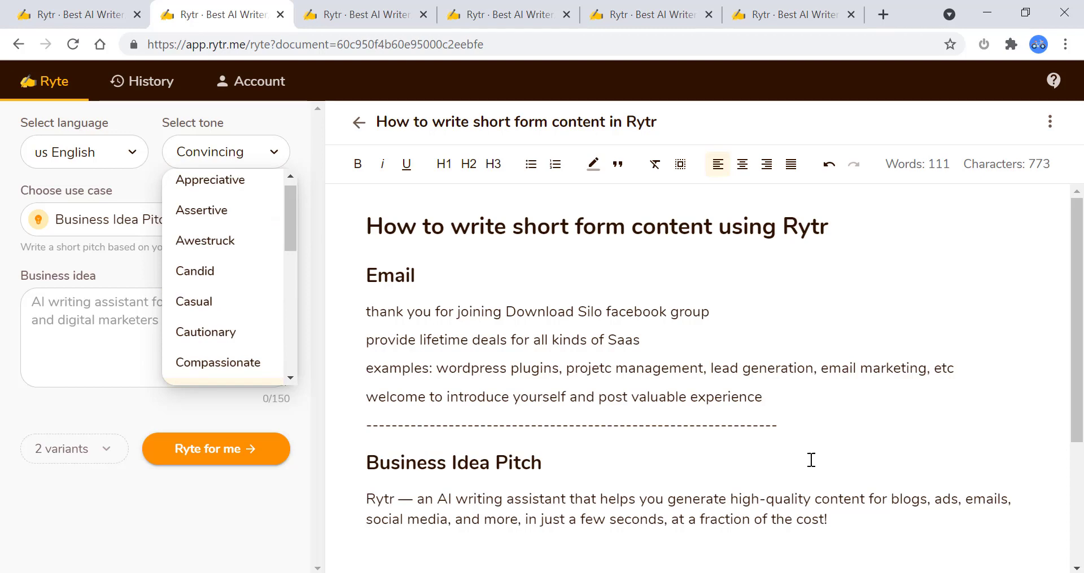
click(256, 165)
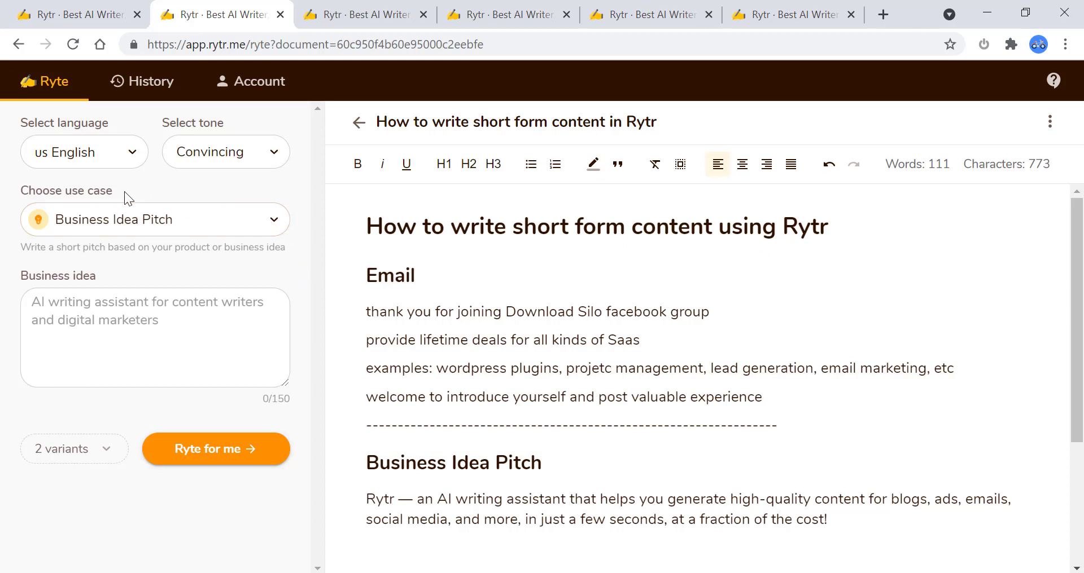
Step: Browse the use cases and the document's sample sections, and choose Email as the use case
click(274, 233)
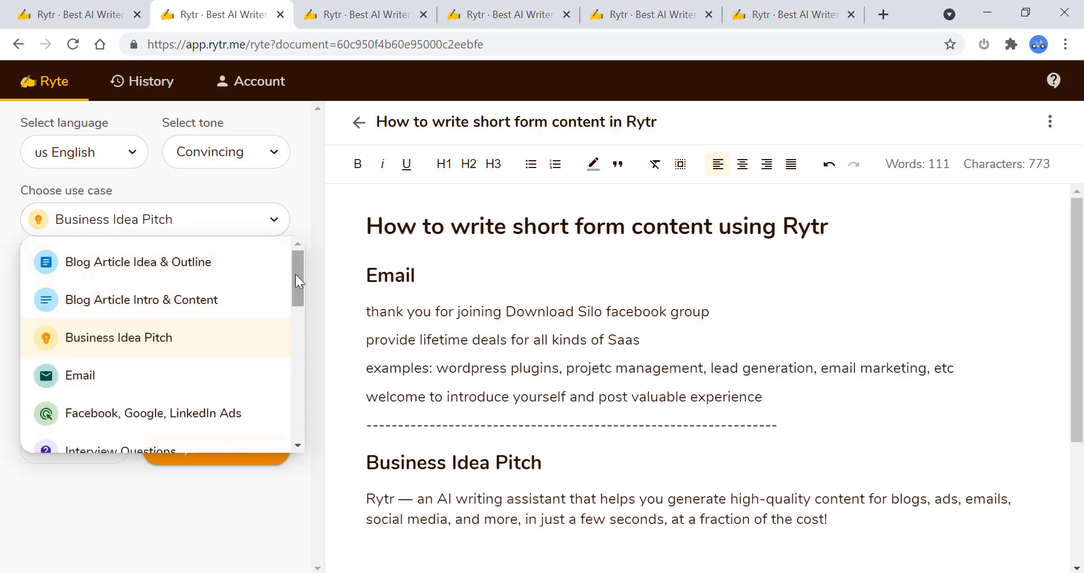
mouse_move(296, 276)
mouse_down()
mouse_move(285, 406)
mouse_move(262, 296)
mouse_move(248, 363)
mouse_move(299, 334)
mouse_move(299, 283)
mouse_up()
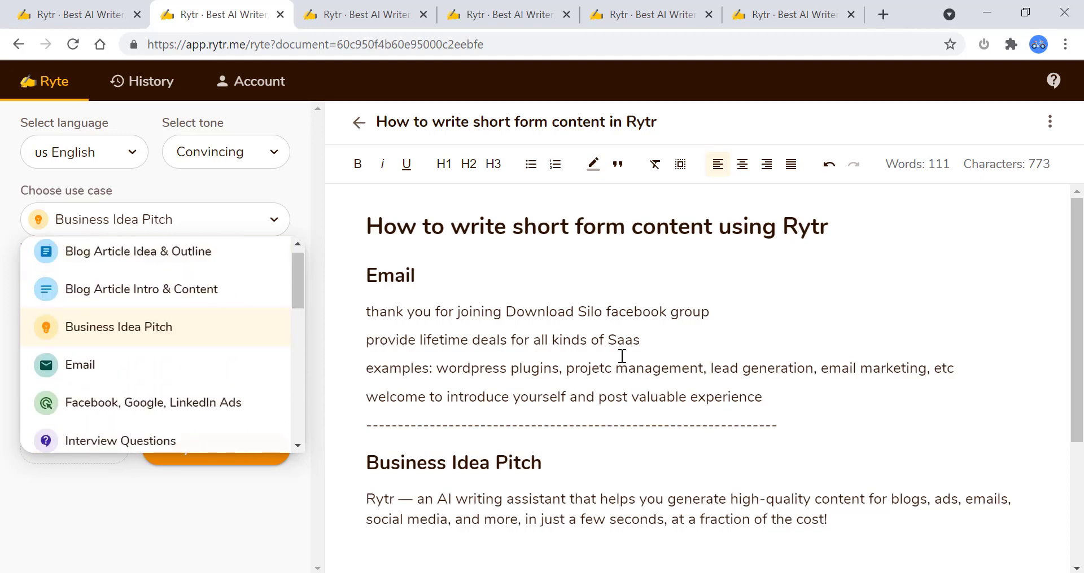
click(602, 341)
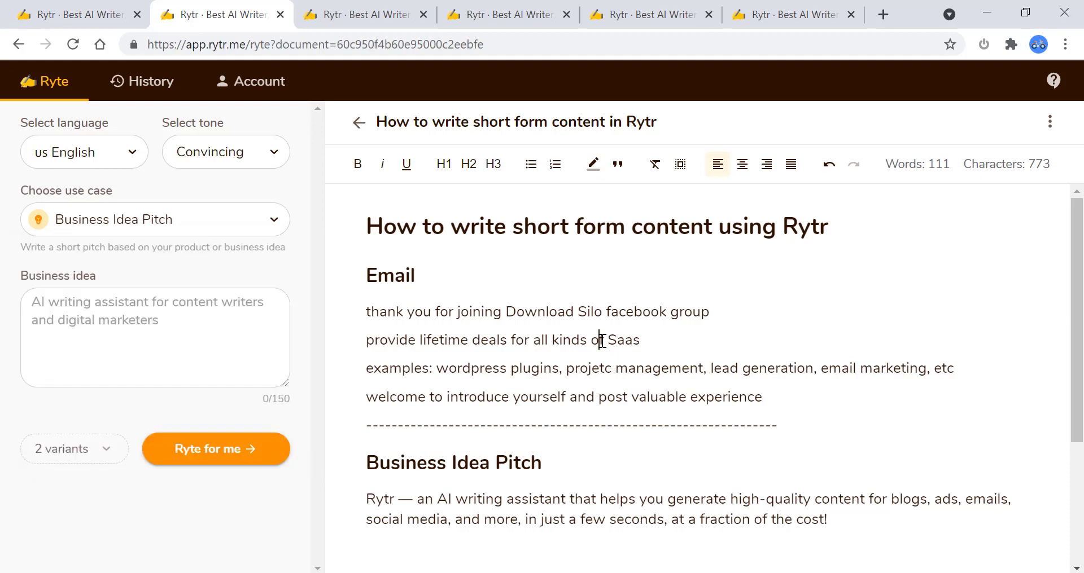
scroll(602, 341, down, 3)
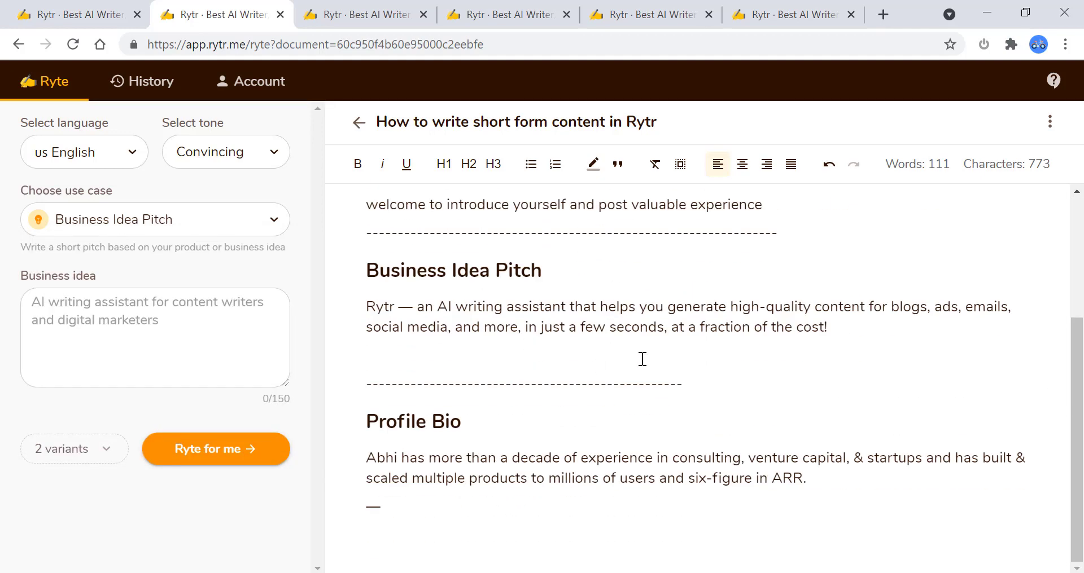
scroll(641, 361, up, 3)
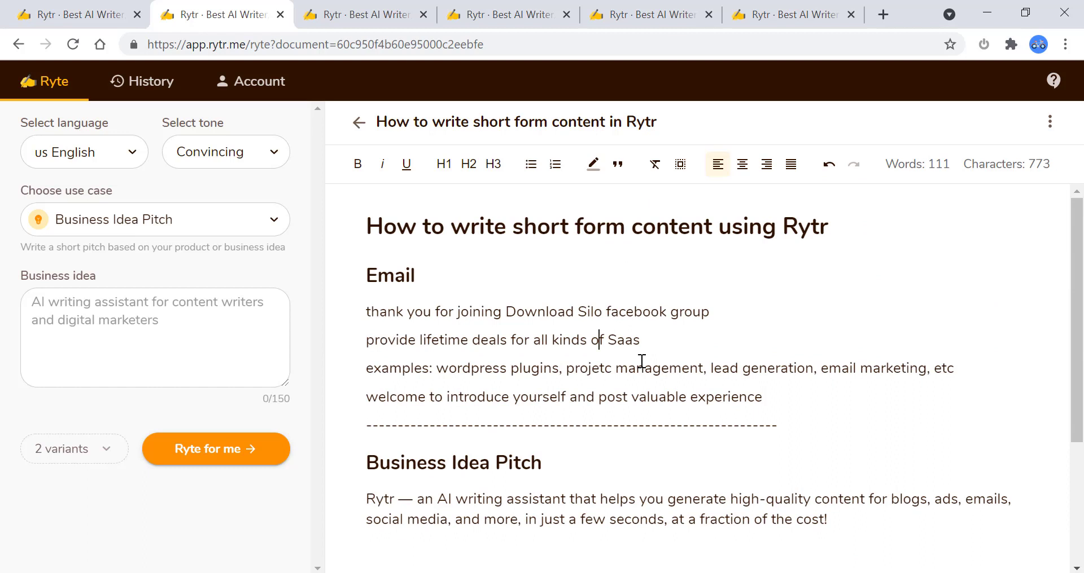
click(274, 229)
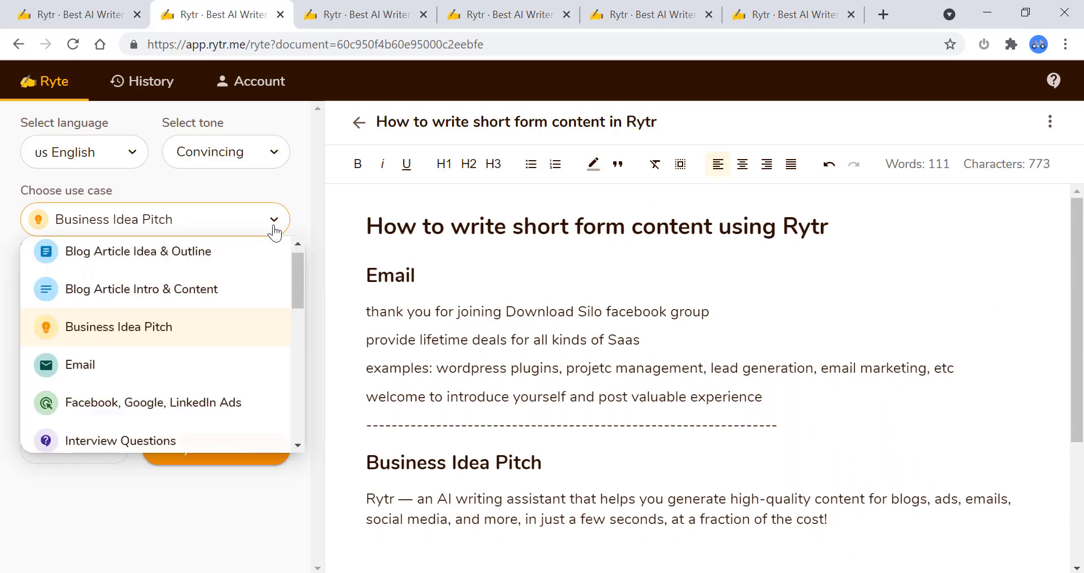
click(138, 373)
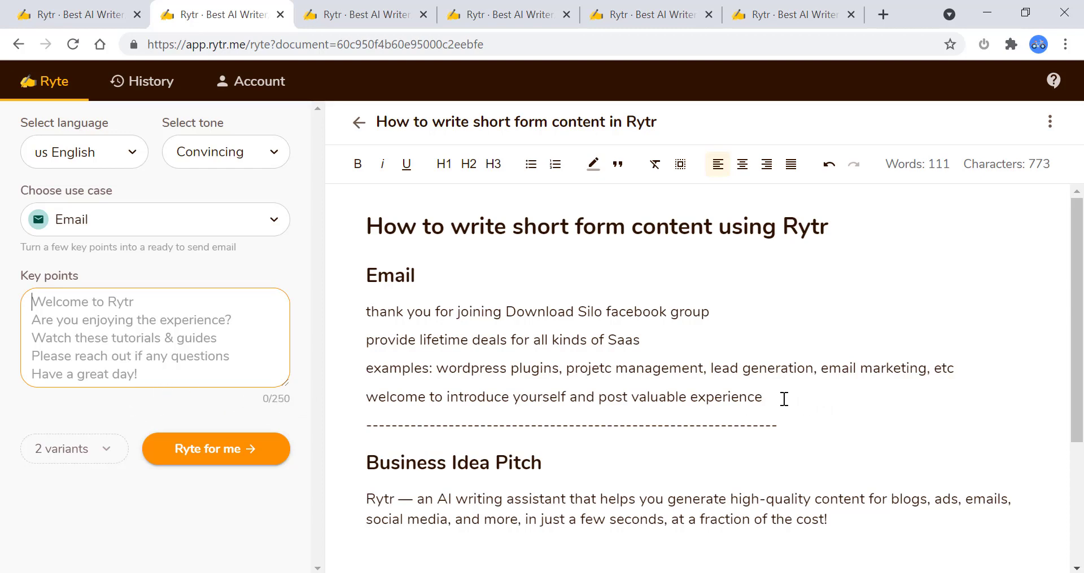
Step: Copy the four lines under the document's Email heading into the key points for the email
drag(770, 397, 364, 310)
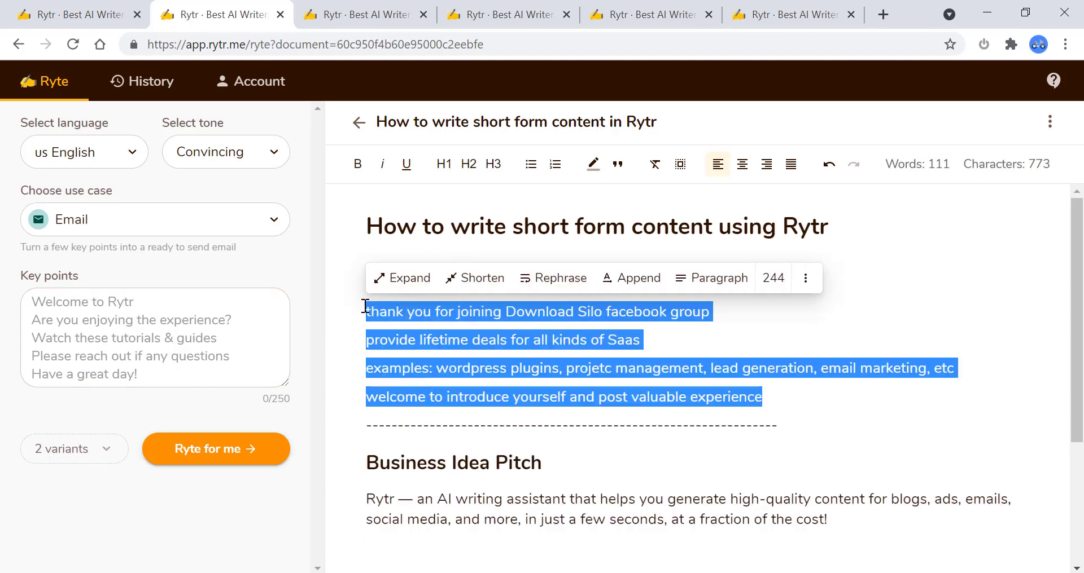
right_click(412, 314)
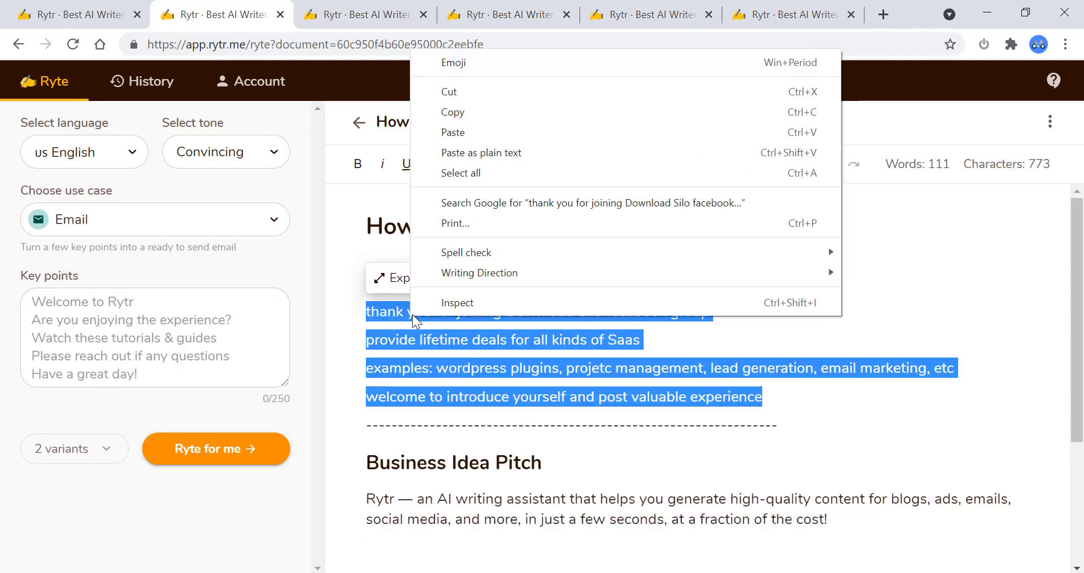
click(451, 109)
click(42, 338)
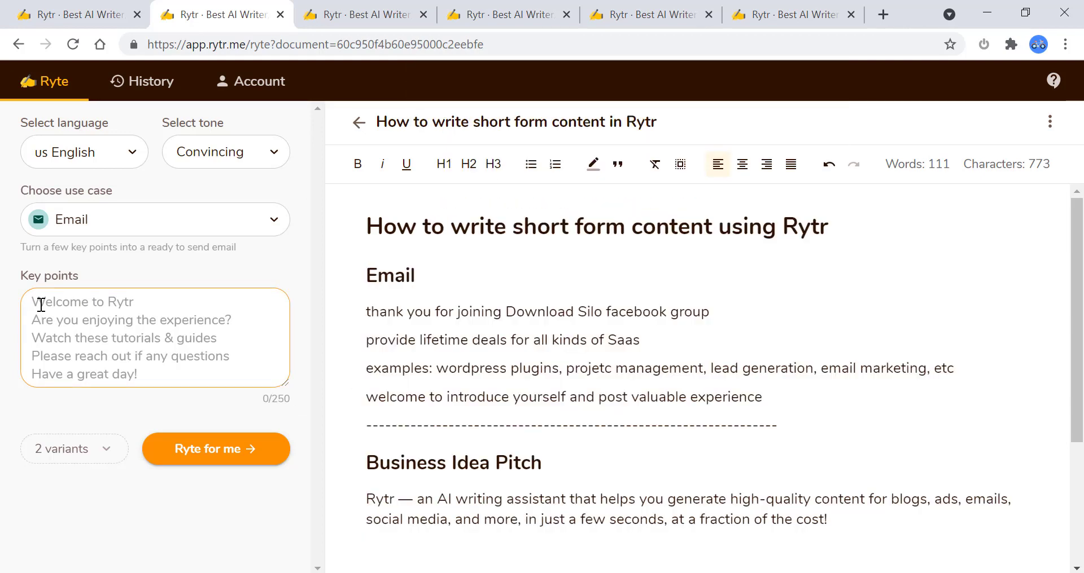
key(ctrl+v)
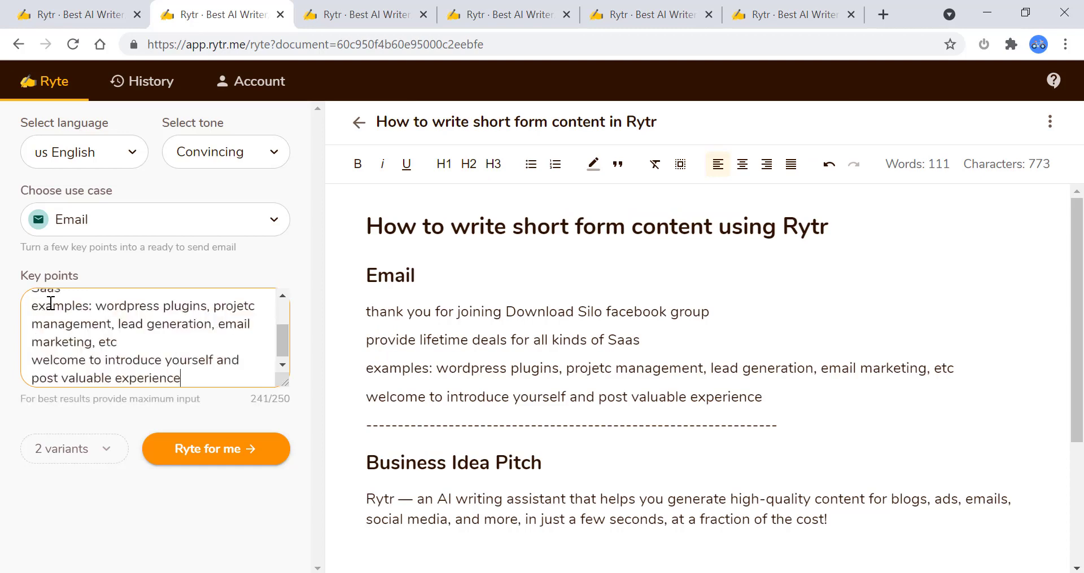
Step: Enlarge the key points box to show its full text, and generate the email in 3 variants
click(102, 457)
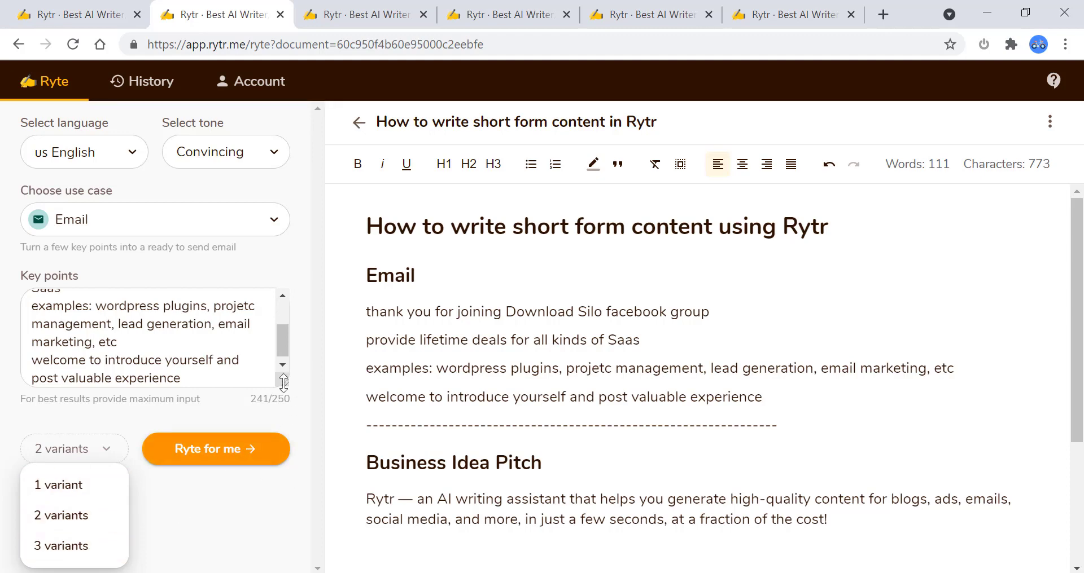
drag(284, 384, 283, 460)
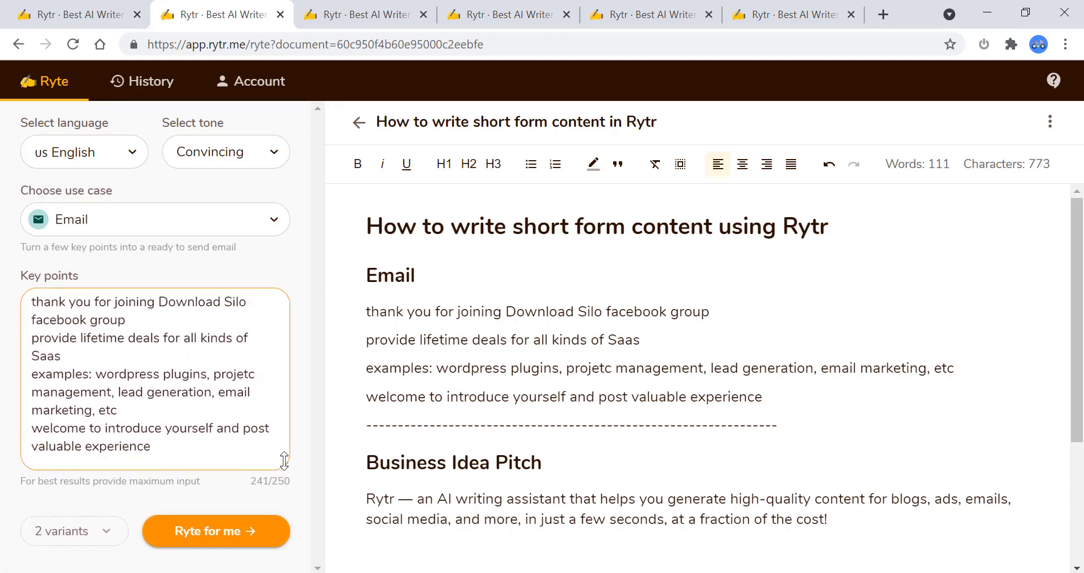
click(105, 531)
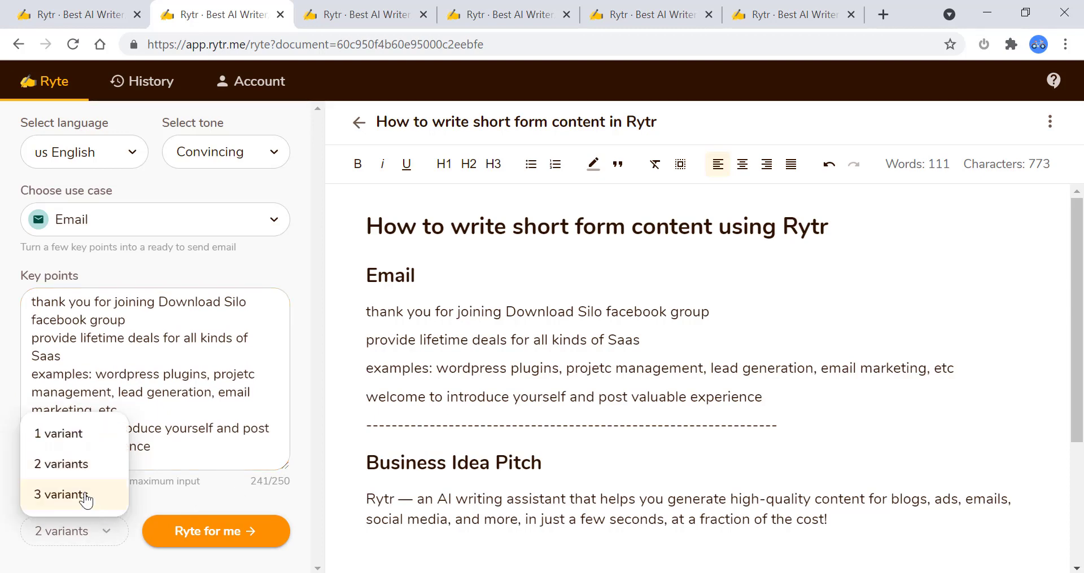
click(85, 500)
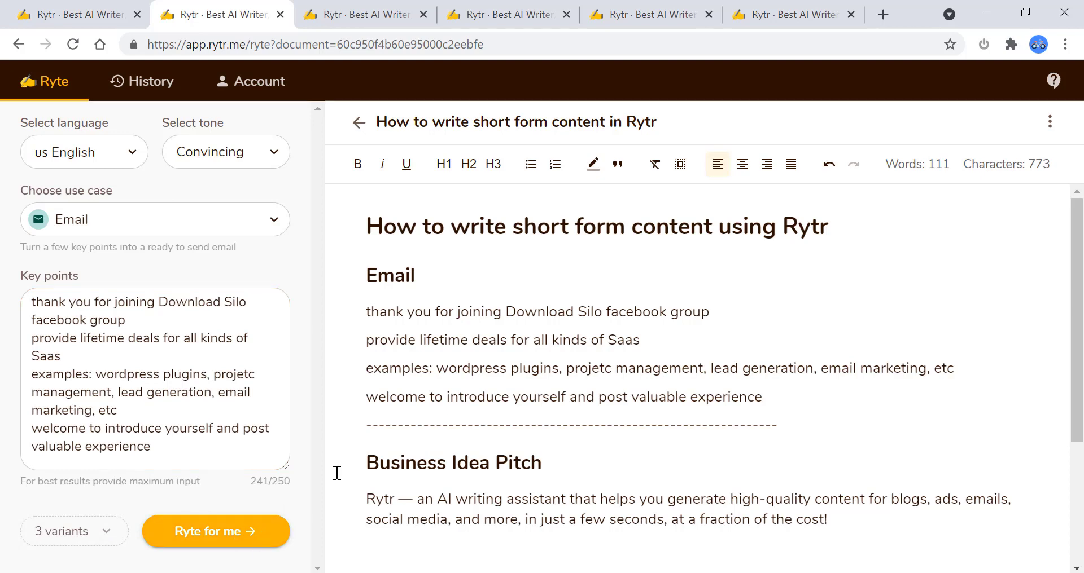
click(208, 536)
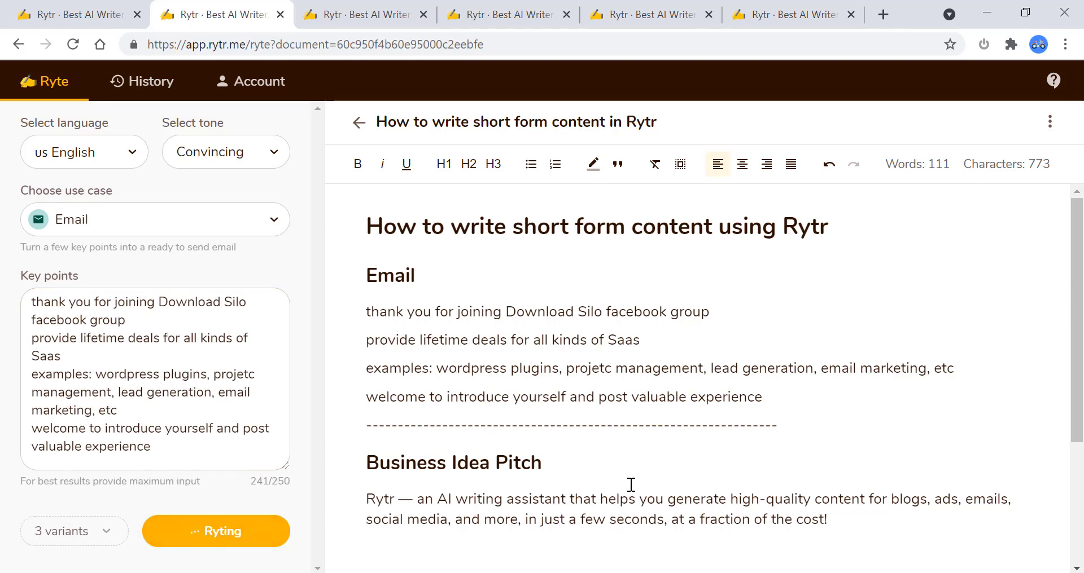
scroll(631, 484, down, 3)
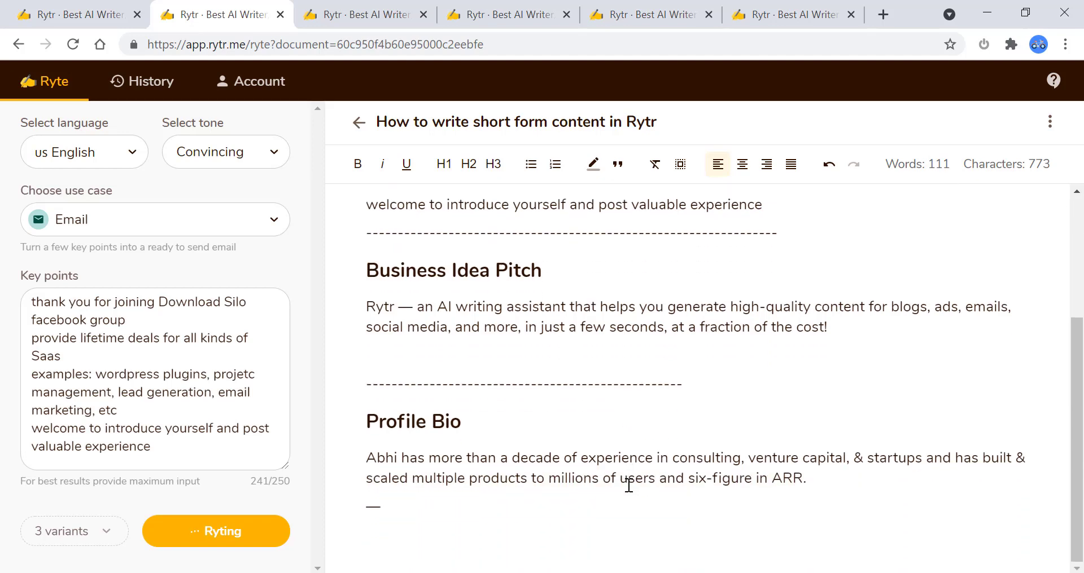
Step: Dismiss the notice and generate the email in 3 variants again from the same key points
scroll(628, 485, up, 3)
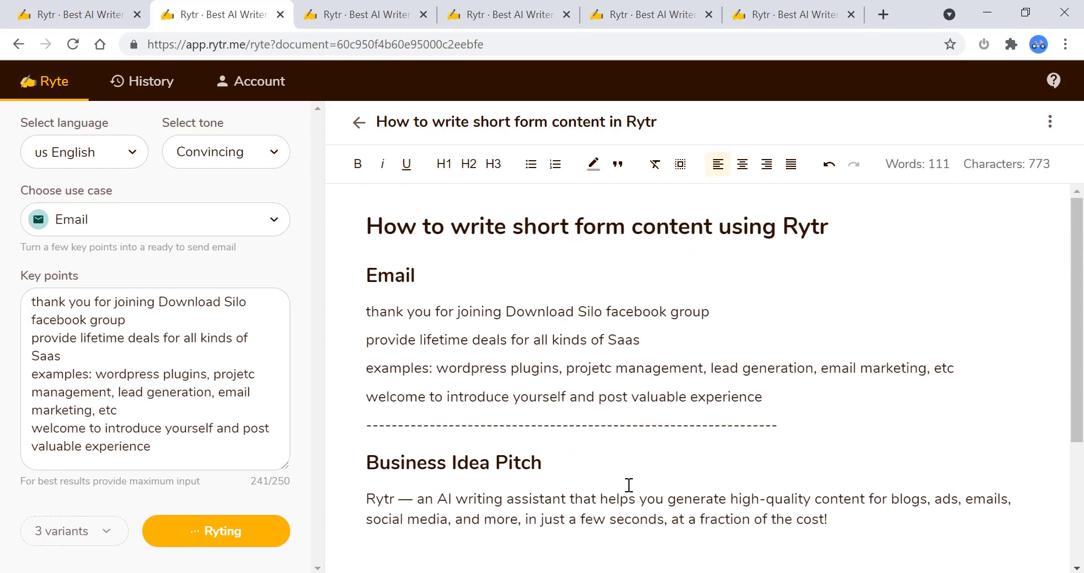
scroll(629, 485, down, 3)
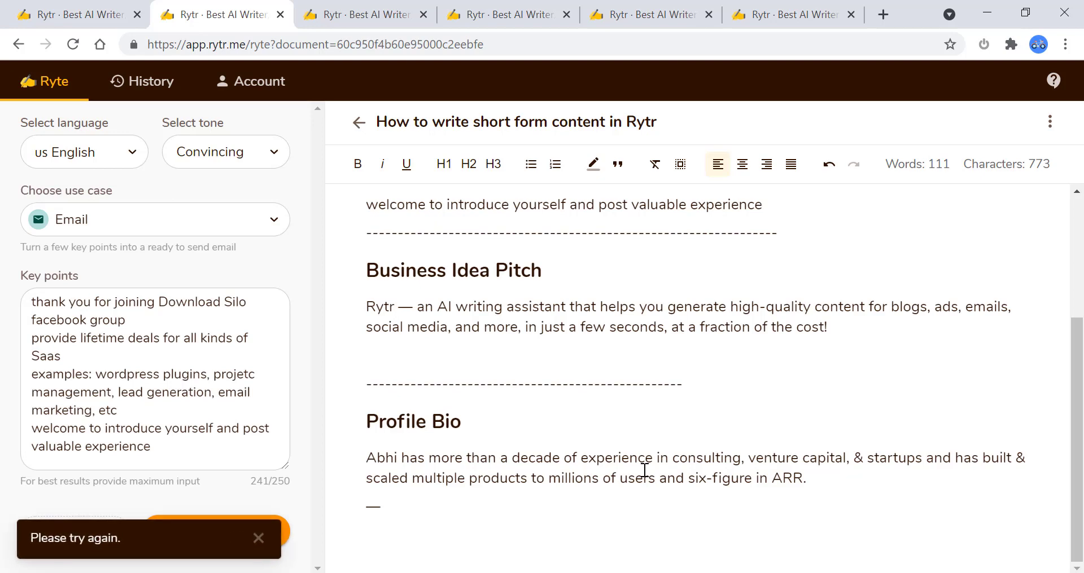
click(258, 540)
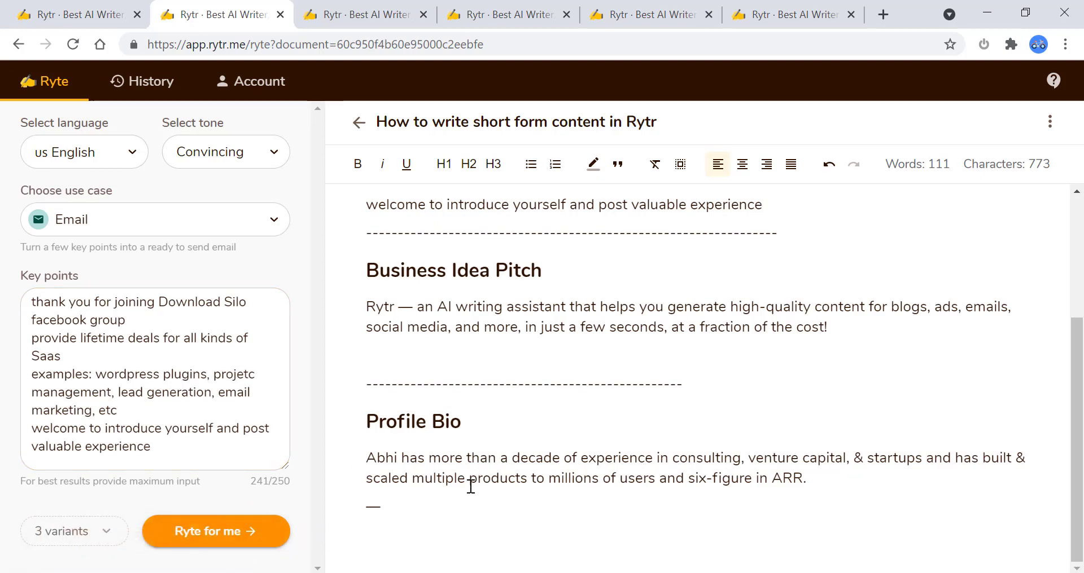
click(214, 538)
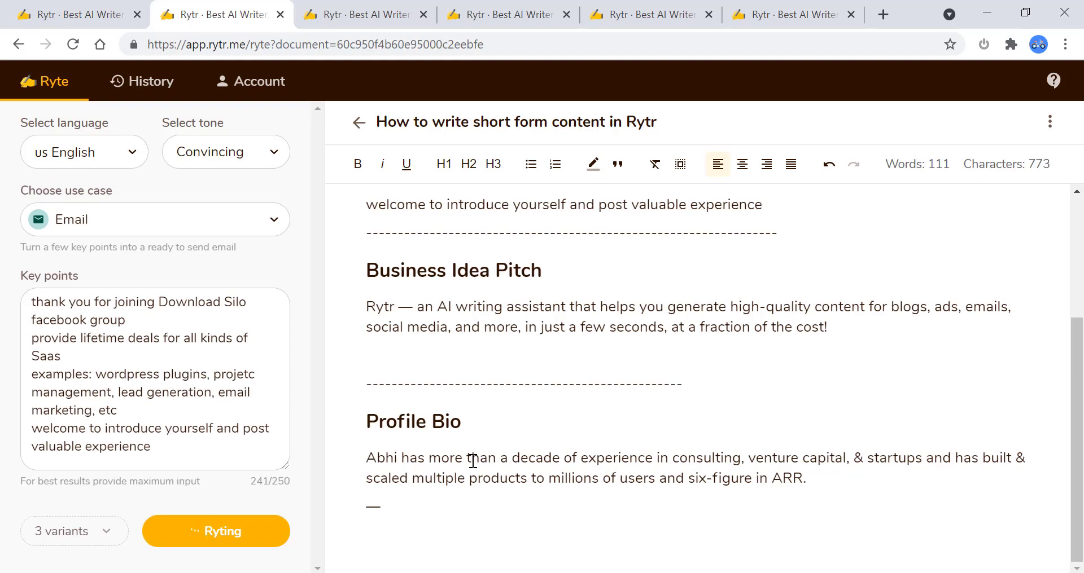
scroll(473, 460, up, 4)
scroll(622, 423, up, 4)
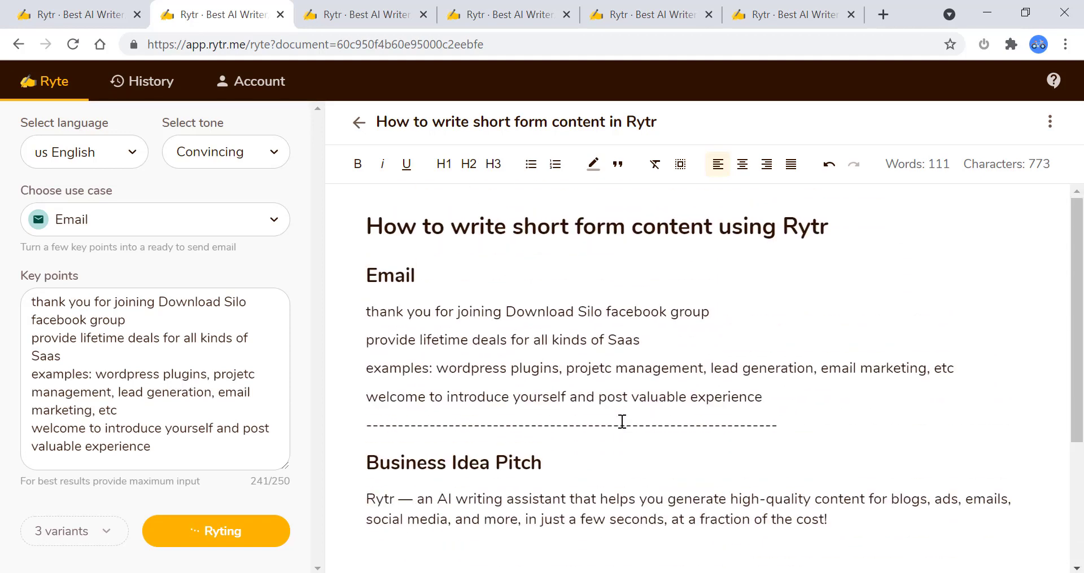
scroll(622, 422, down, 3)
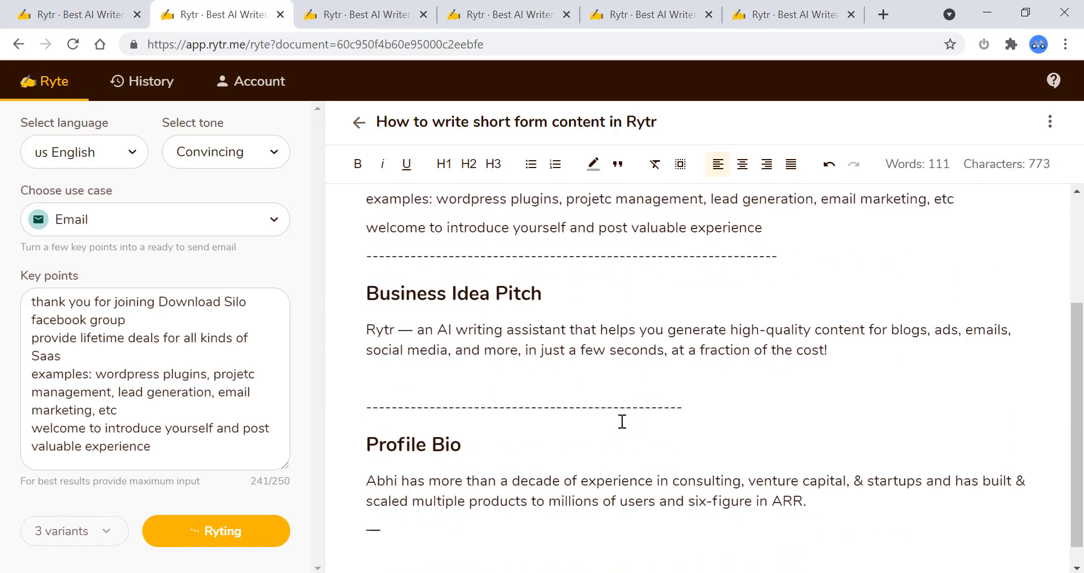
scroll(621, 422, down, 1)
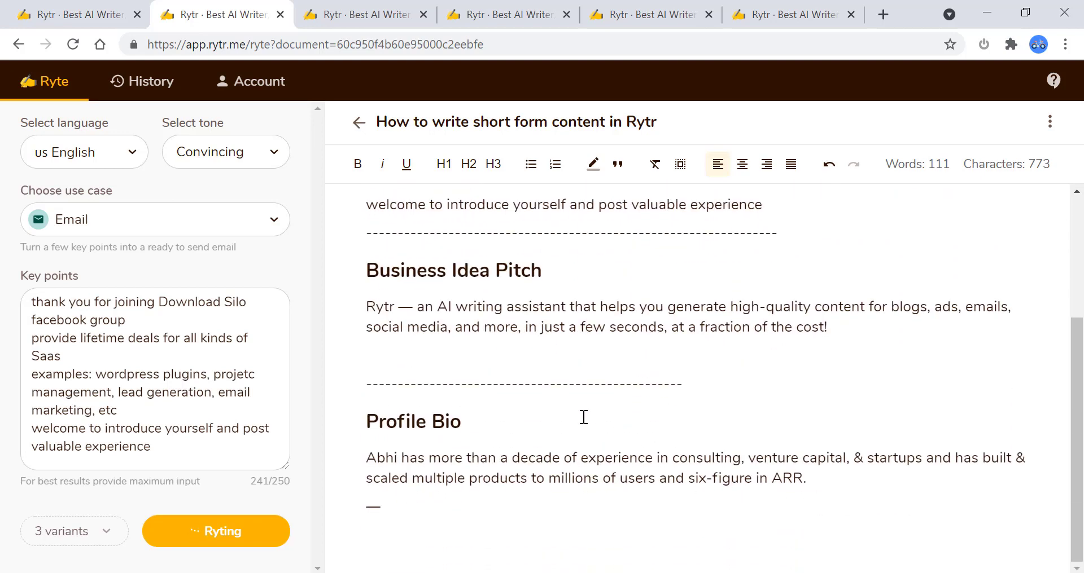
scroll(644, 440, up, 6)
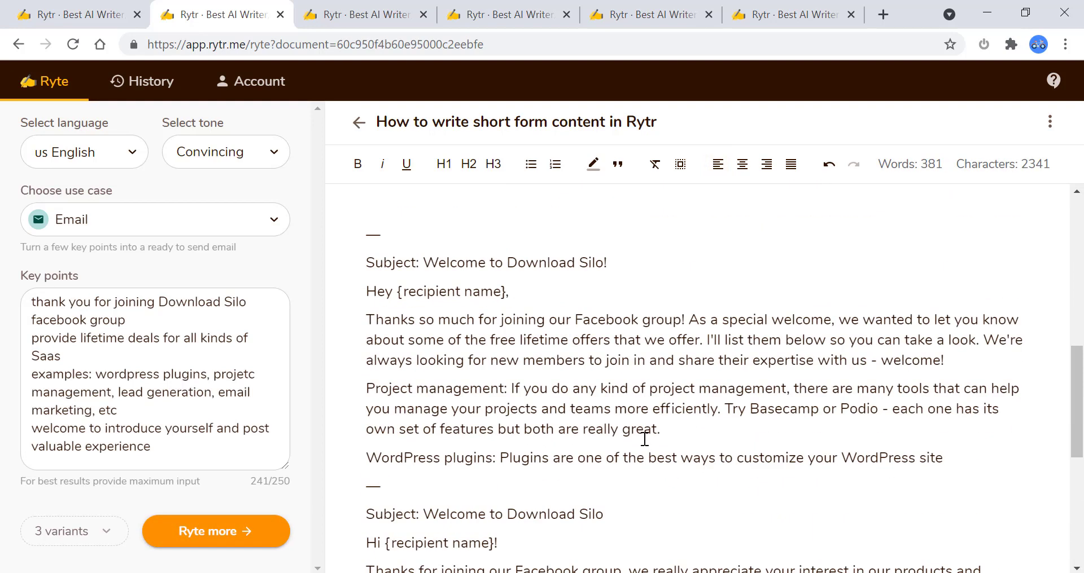
Step: Examine the generated email variants in the document, comparing their subject lines and body text with the key points
click(90, 542)
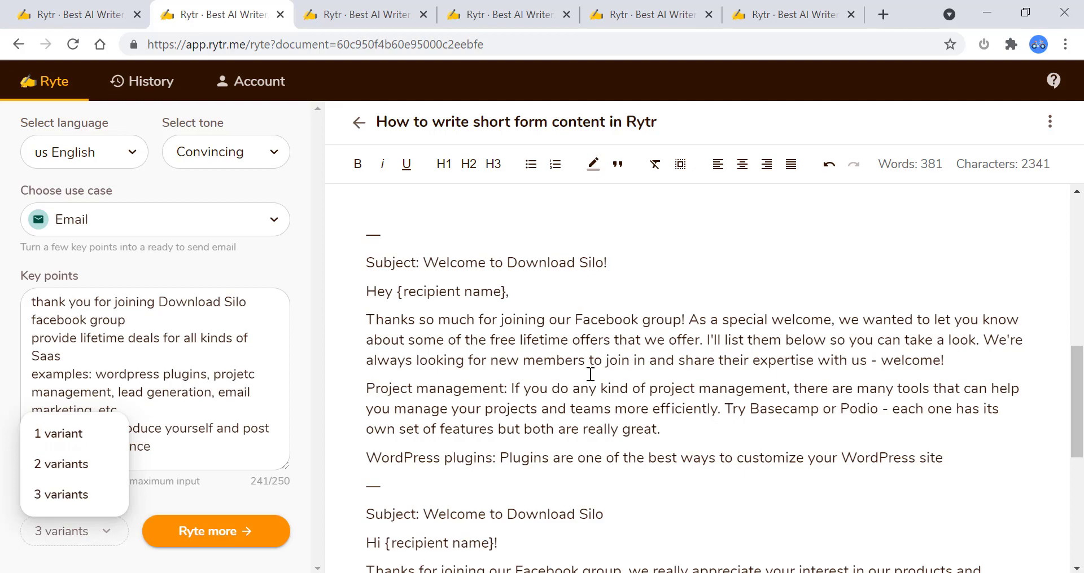
scroll(590, 381, down, 6)
scroll(594, 387, up, 7)
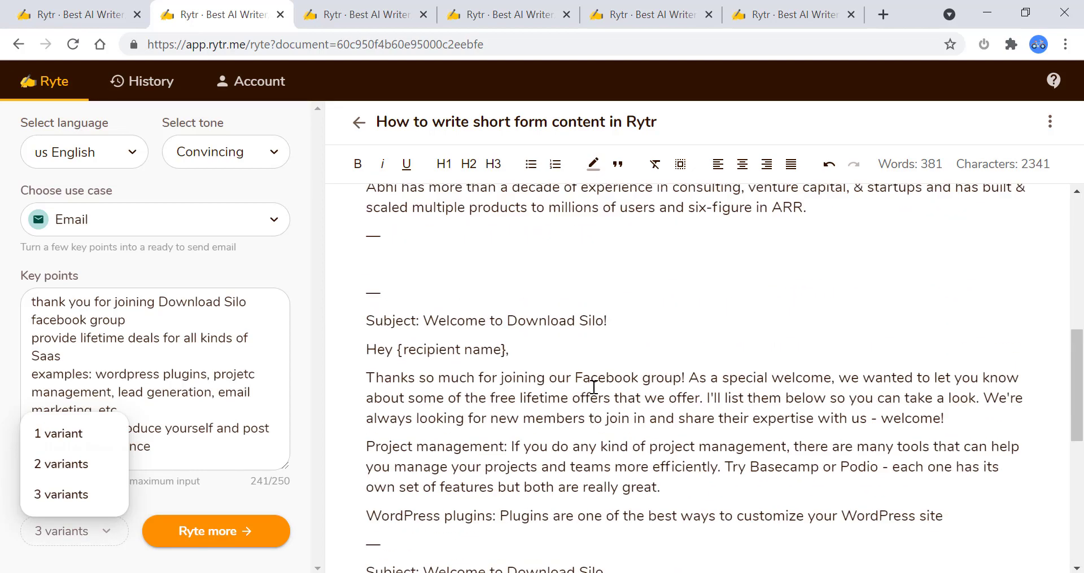
scroll(575, 378, down, 5)
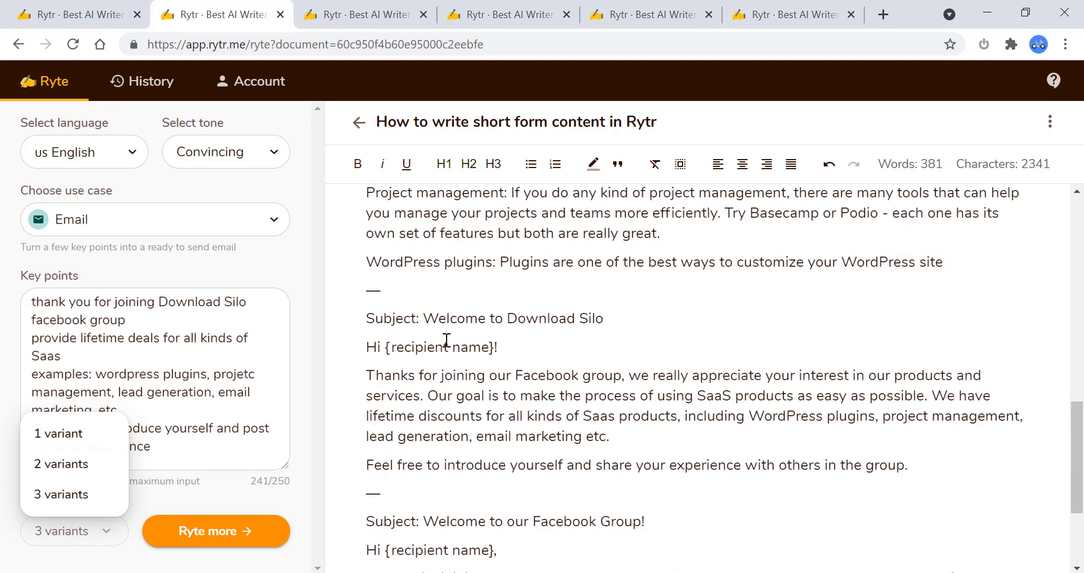
scroll(739, 402, up, 4)
scroll(743, 401, up, 1)
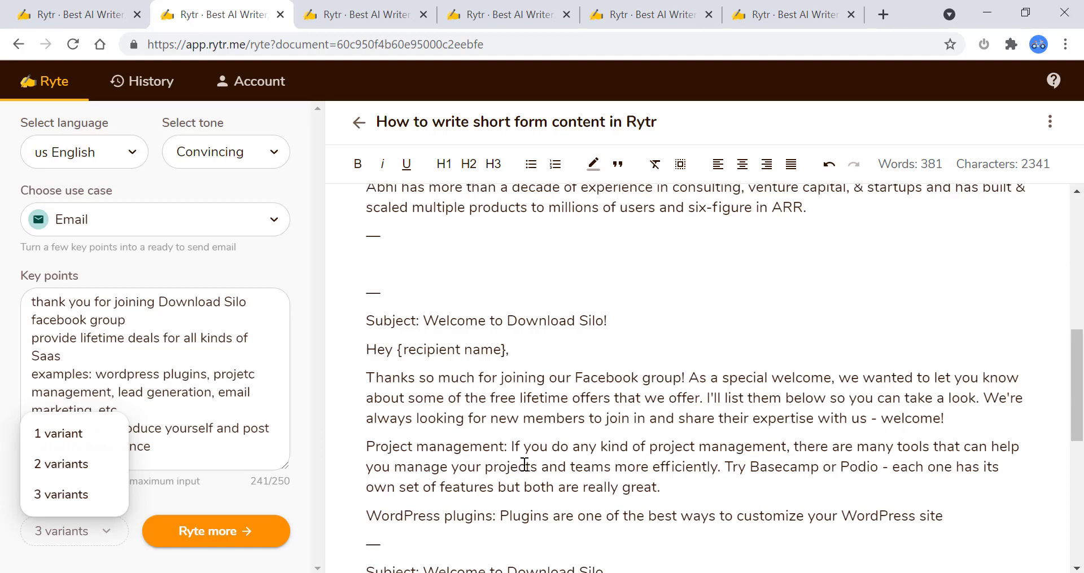
scroll(493, 384, down, 3)
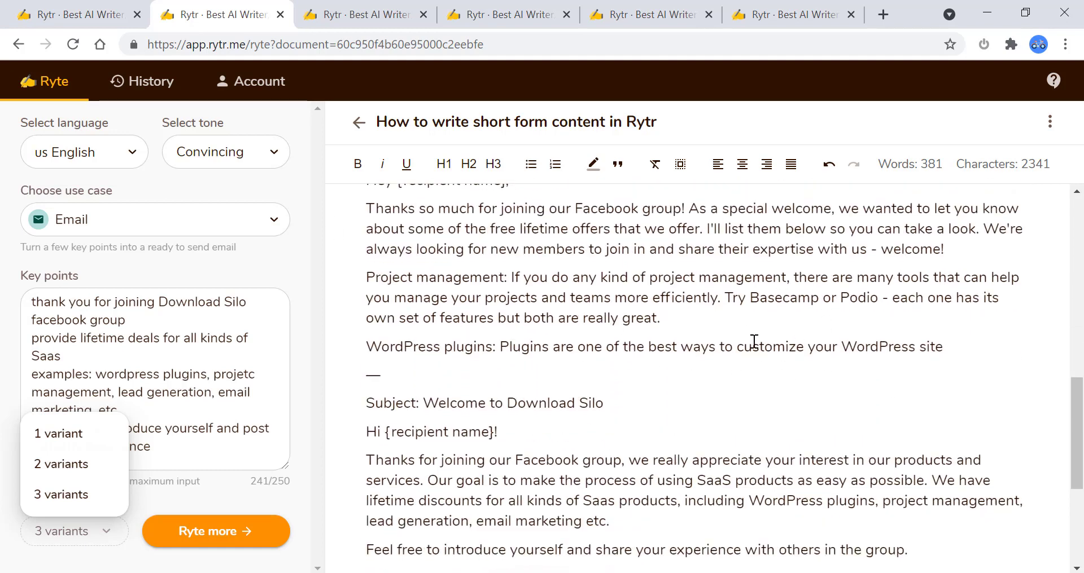
scroll(755, 353, down, 1)
scroll(756, 354, down, 3)
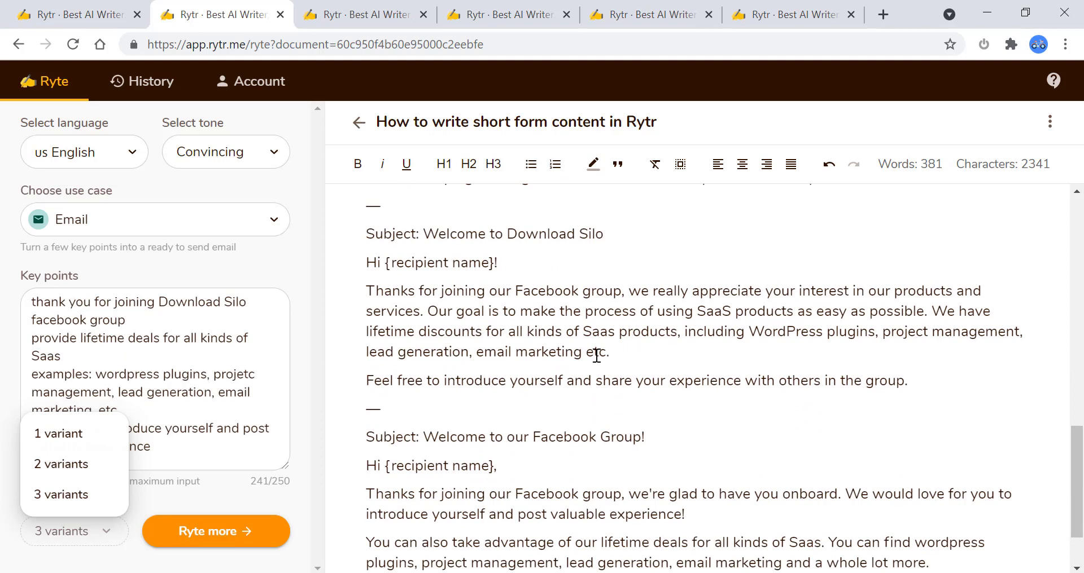
scroll(597, 356, down, 2)
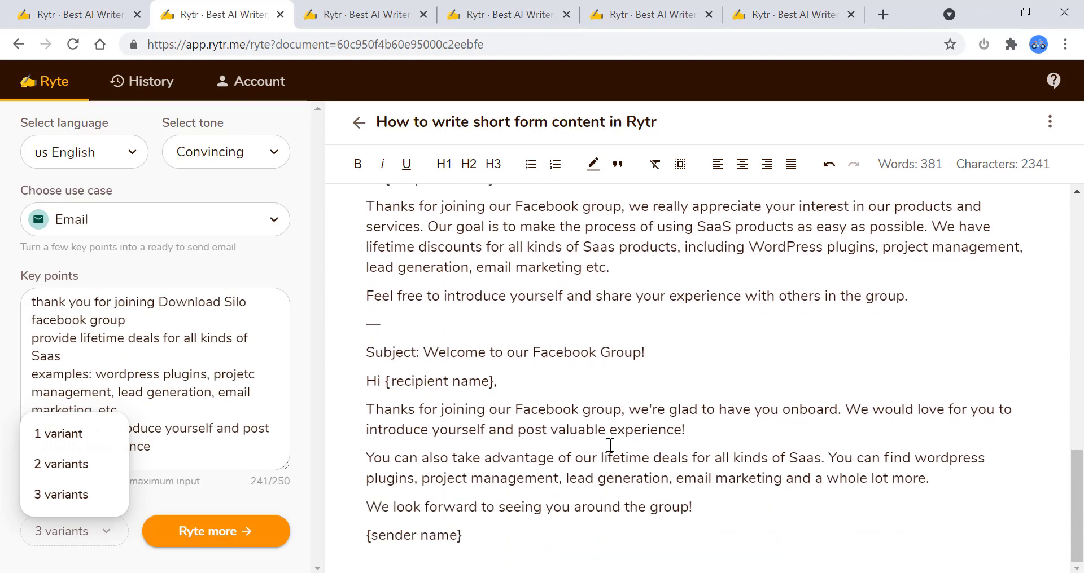
scroll(616, 430, up, 20)
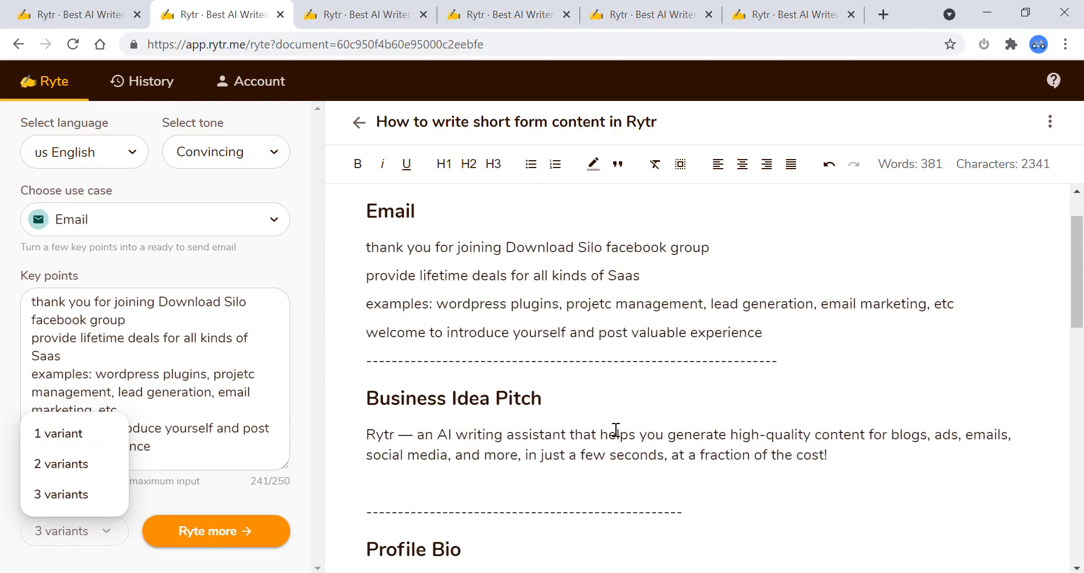
Step: Find the document's Business Idea Pitch section and choose Business Idea Pitch as the use case
scroll(616, 431, down, 4)
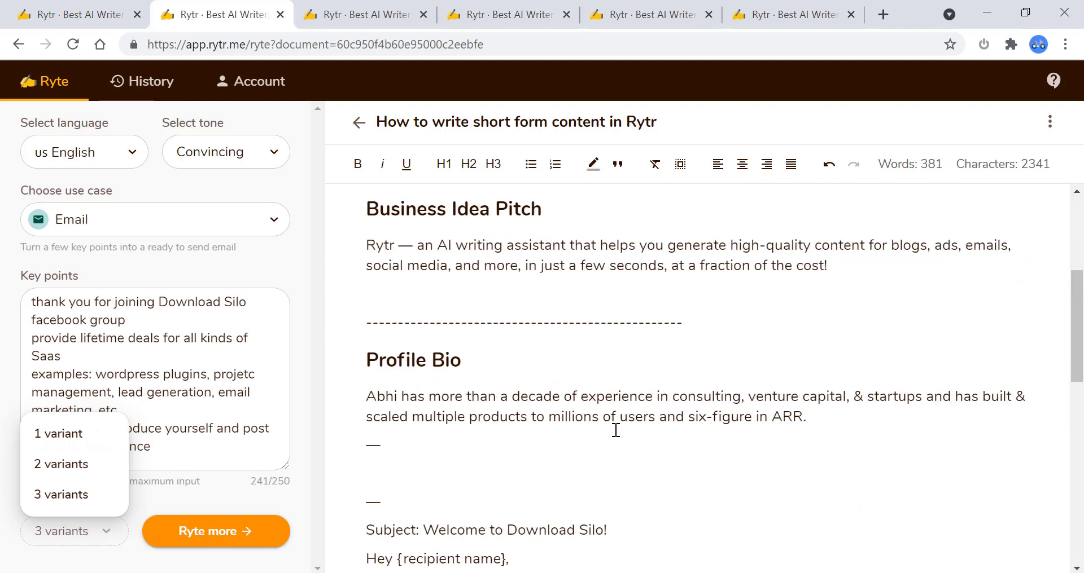
scroll(613, 429, up, 3)
click(265, 225)
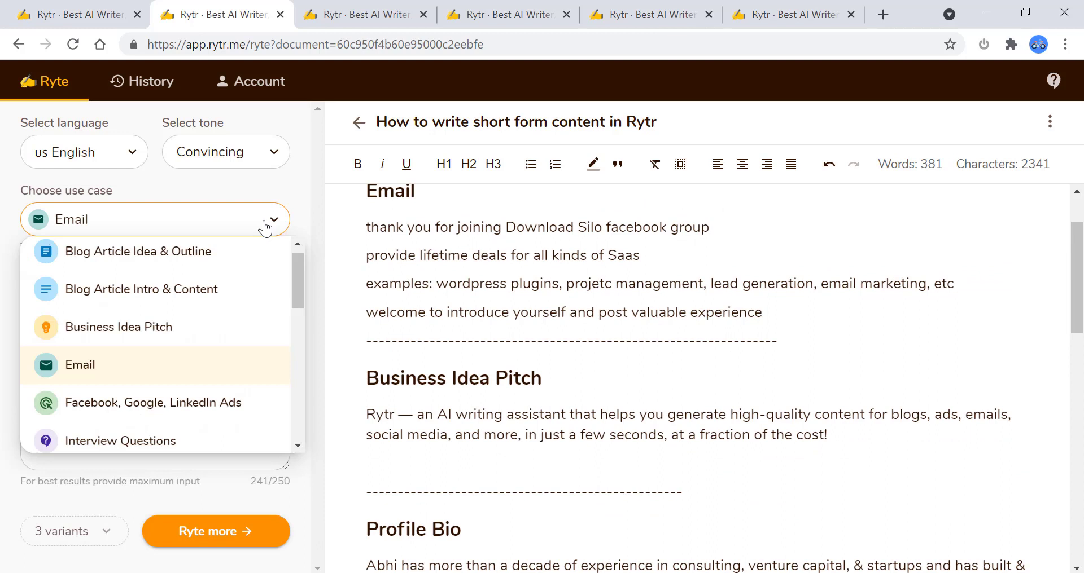
scroll(674, 384, down, 1)
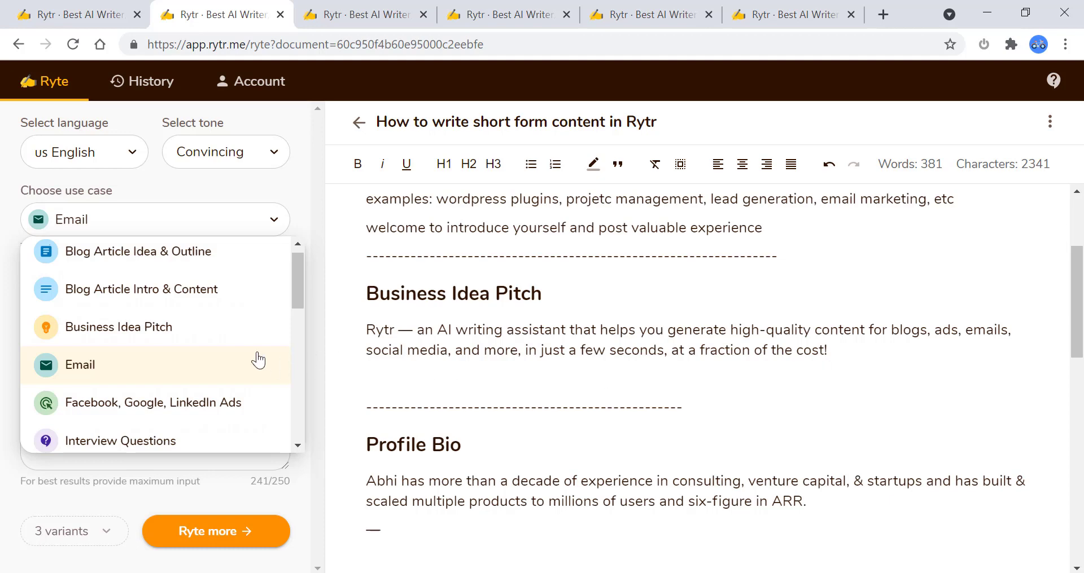
click(162, 341)
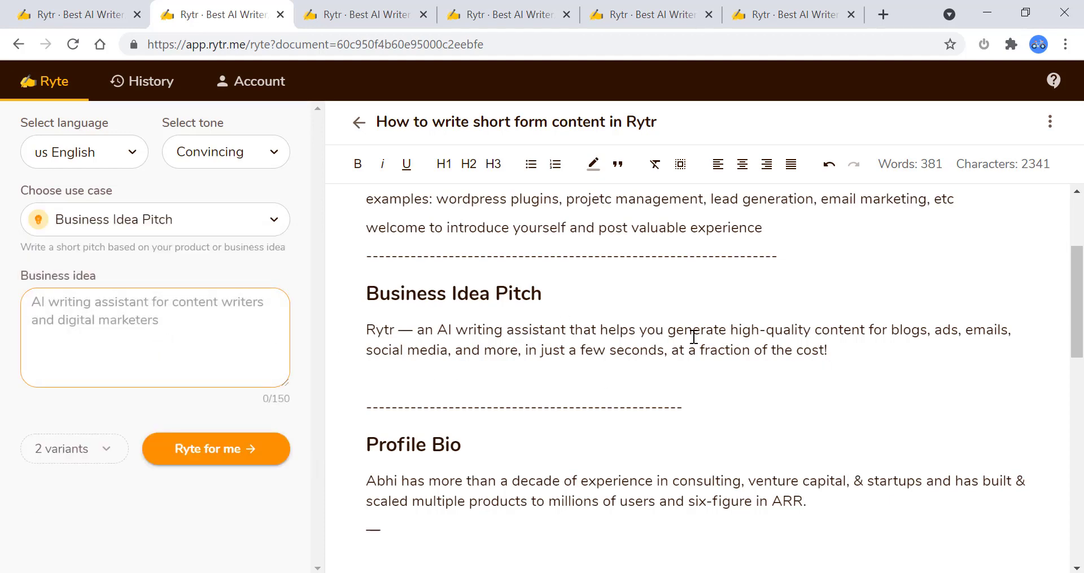
Step: Copy the Rytr description under the document's Business Idea Pitch heading into the business idea field
drag(837, 351, 378, 324)
right_click(431, 328)
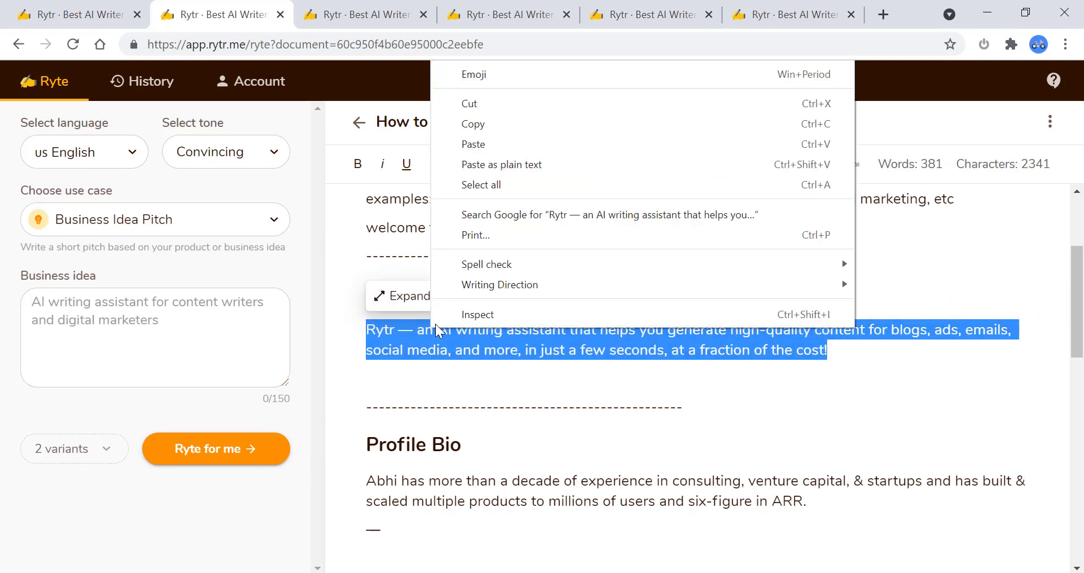
click(486, 125)
click(148, 303)
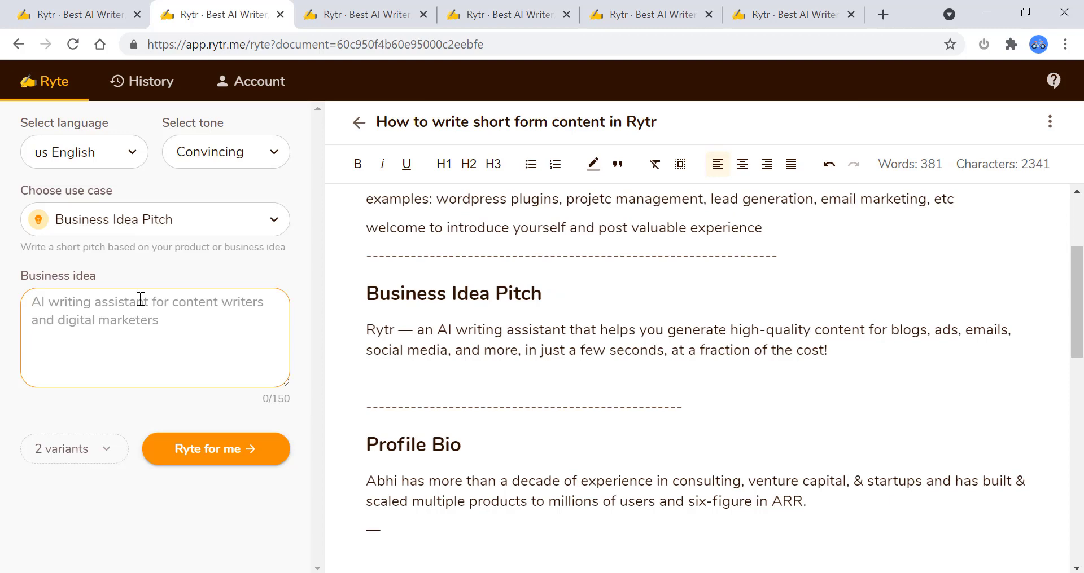
key(ctrl+v)
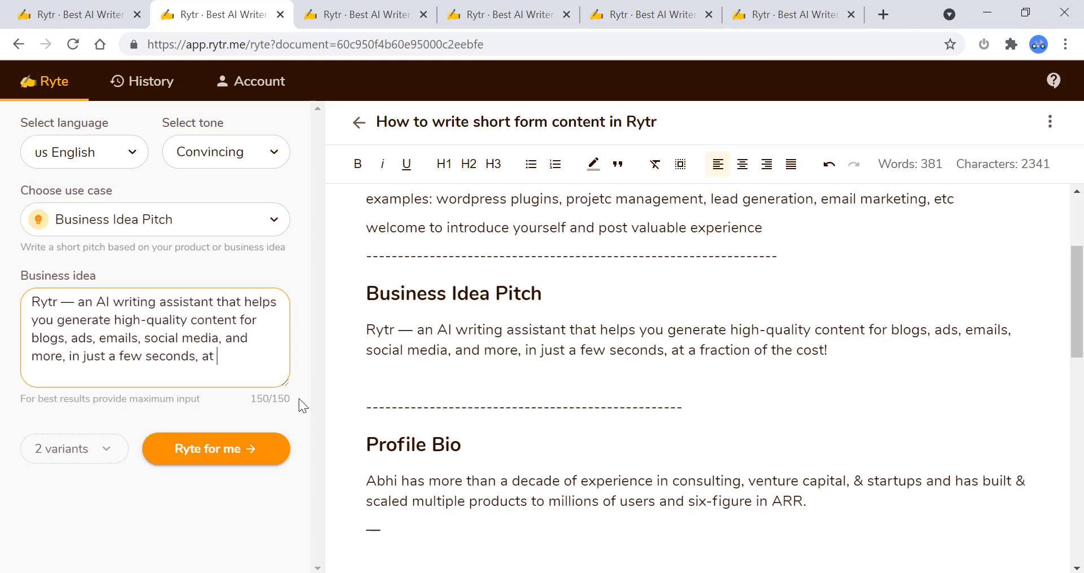
Step: Generate the business idea pitch with 2 variants selected, dismissing the notice and running the generation a second time
click(106, 450)
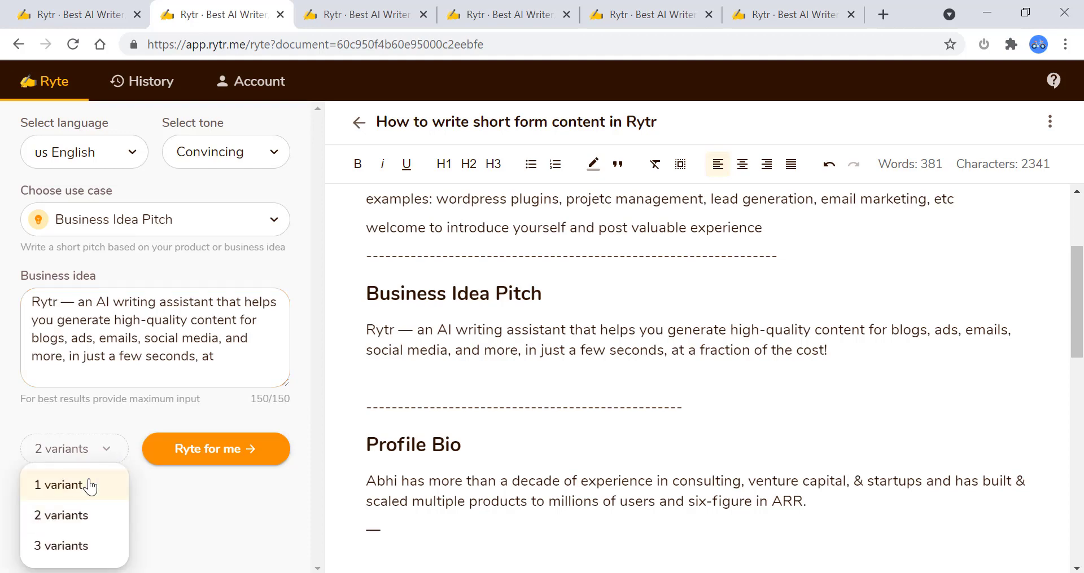
click(76, 525)
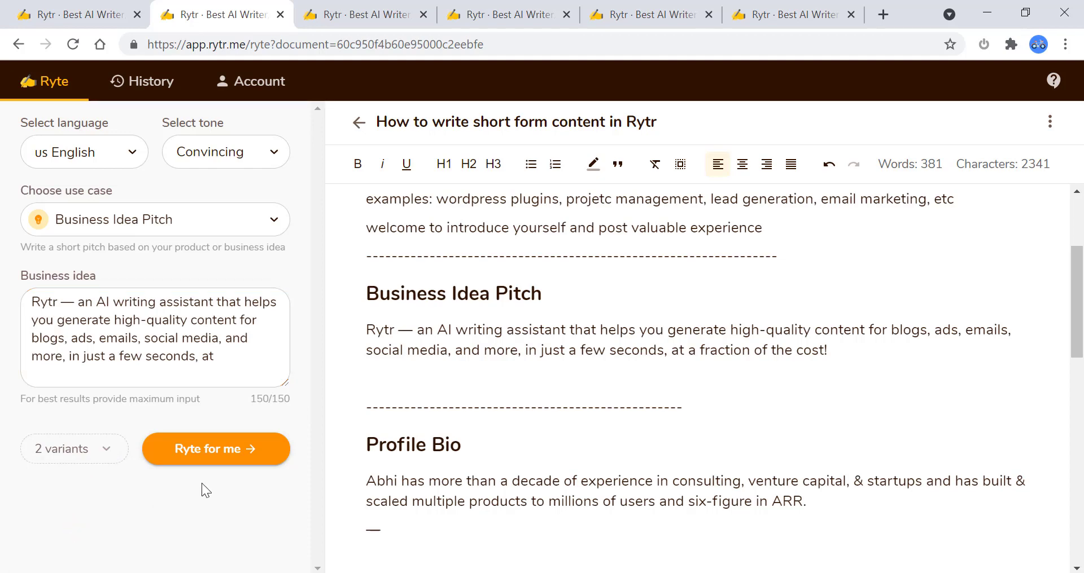
click(233, 460)
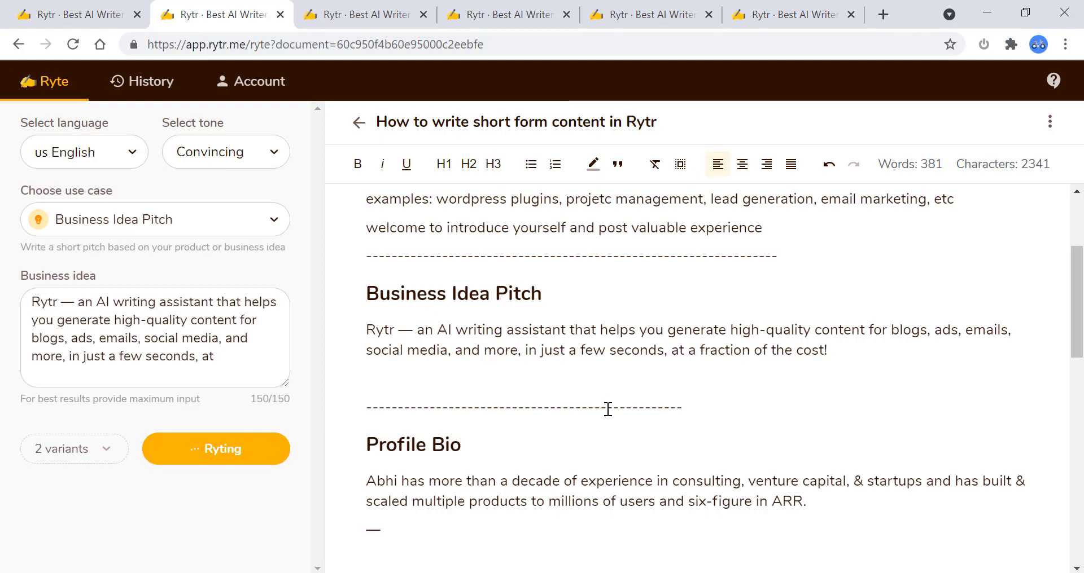
scroll(603, 411, down, 7)
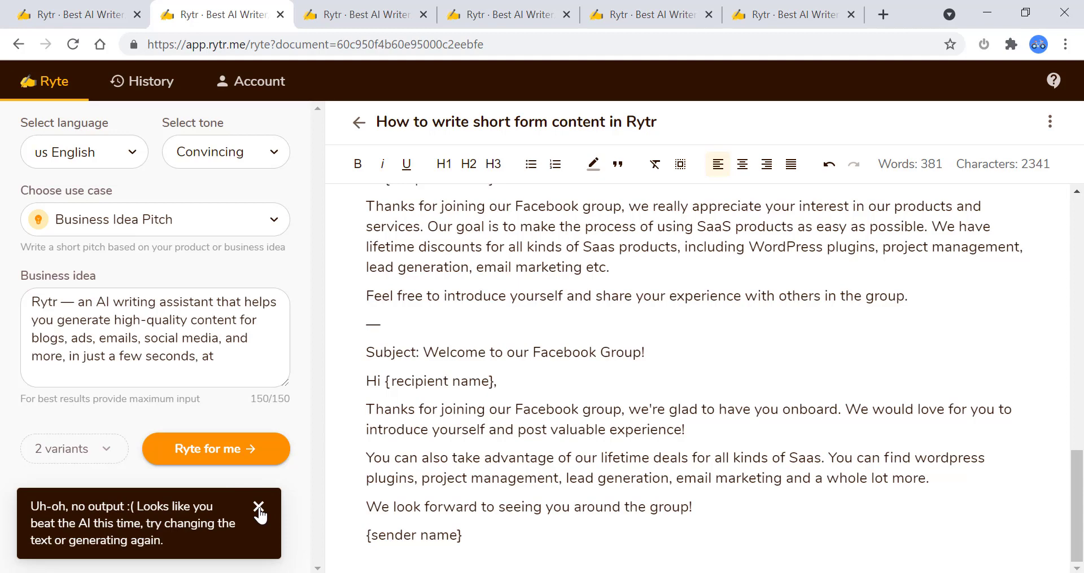
click(259, 510)
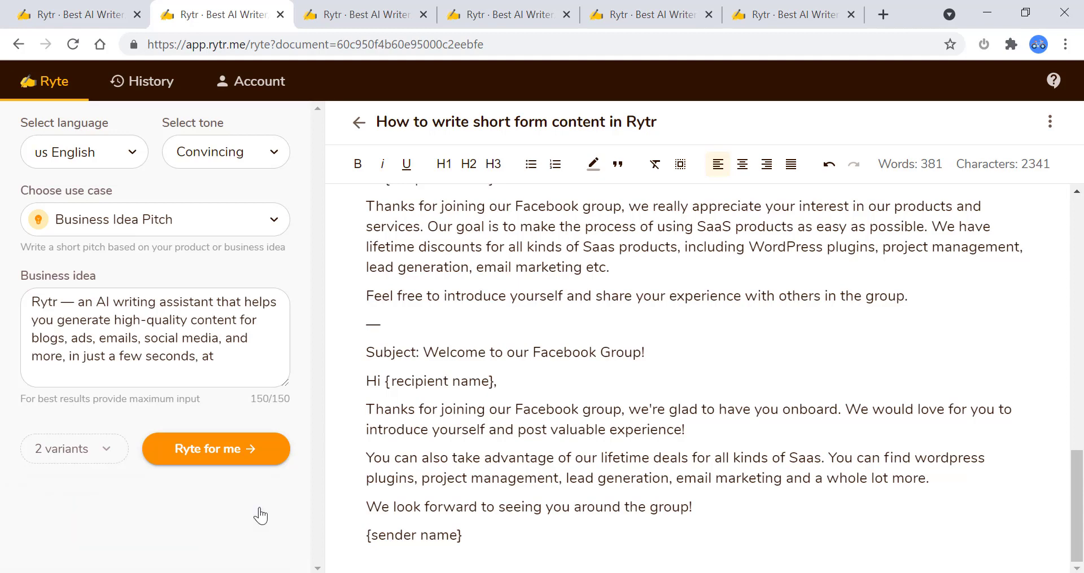
click(224, 453)
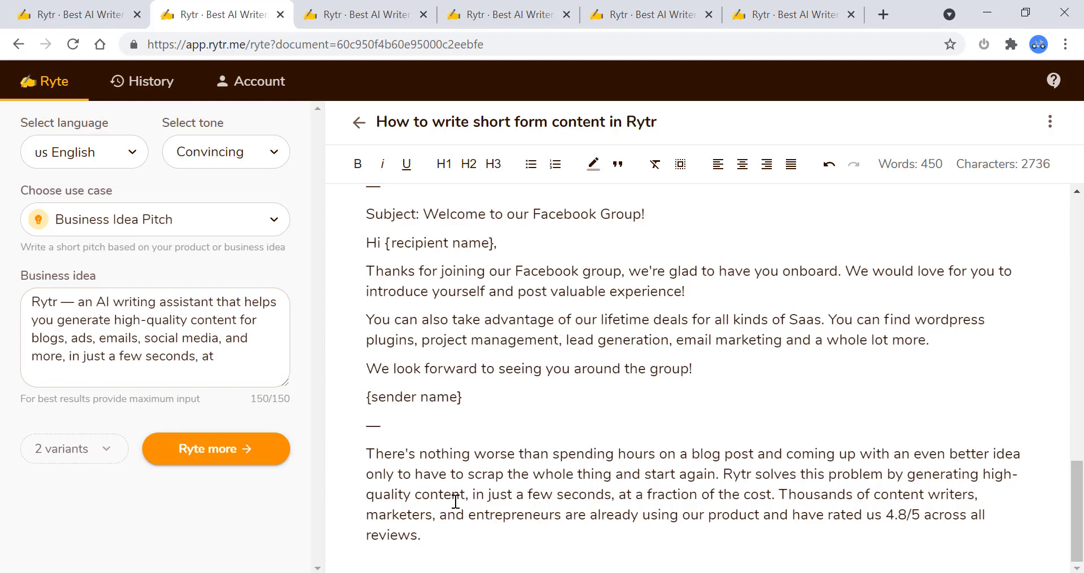
Step: Copy the two-line biography under the document's Profile Bio heading
scroll(455, 501, up, 15)
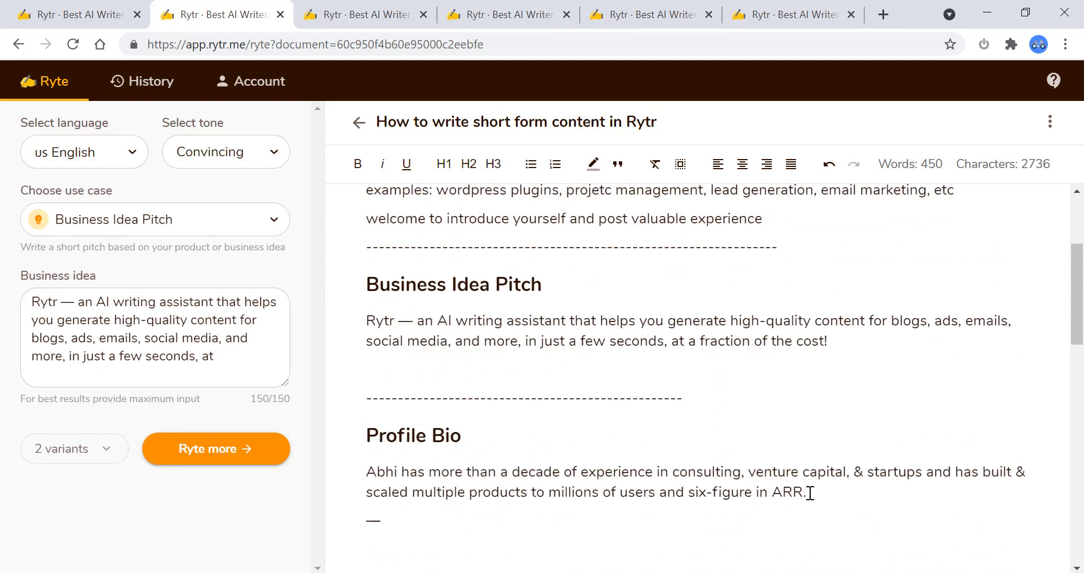
drag(807, 493, 359, 477)
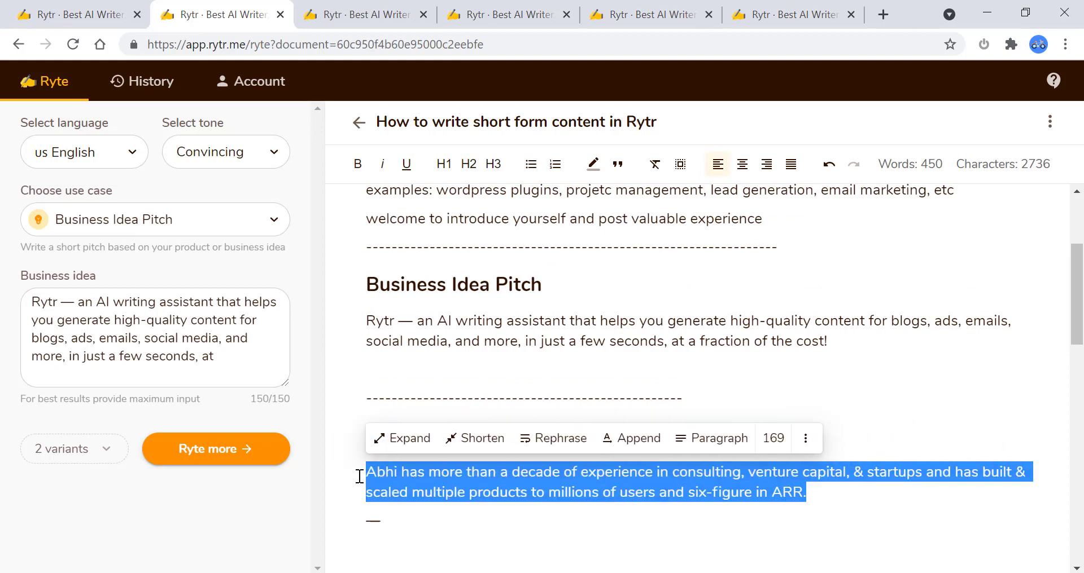
right_click(393, 474)
click(434, 271)
click(487, 514)
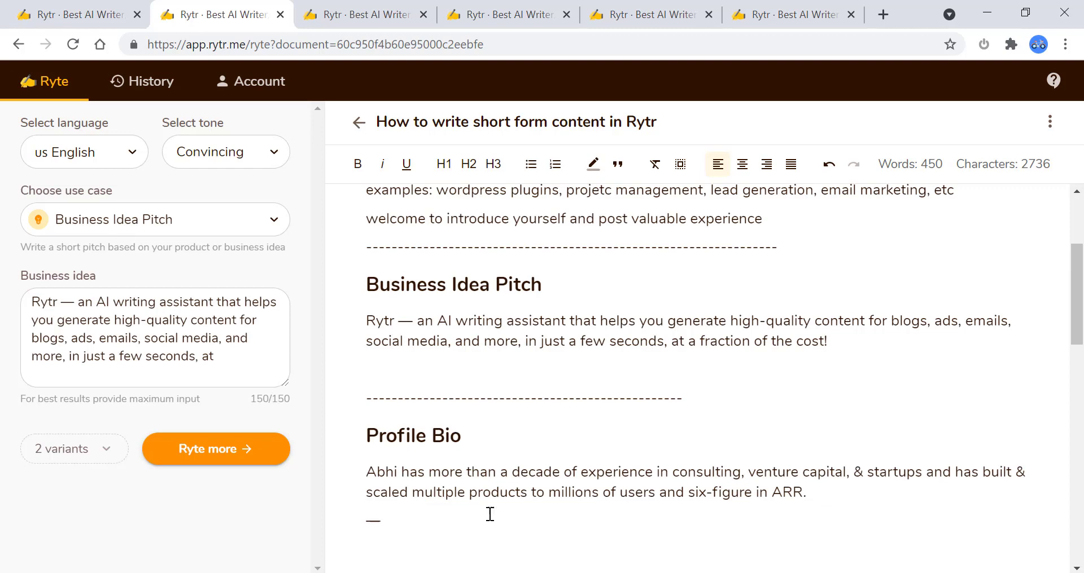
Step: Choose Profile Bio as the use case
click(259, 230)
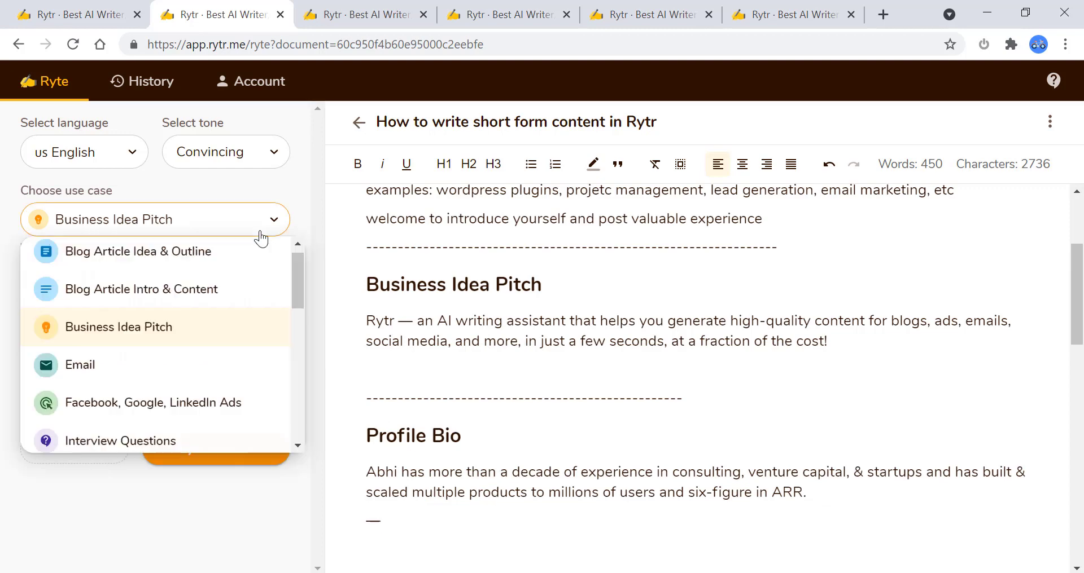
scroll(208, 356, down, 5)
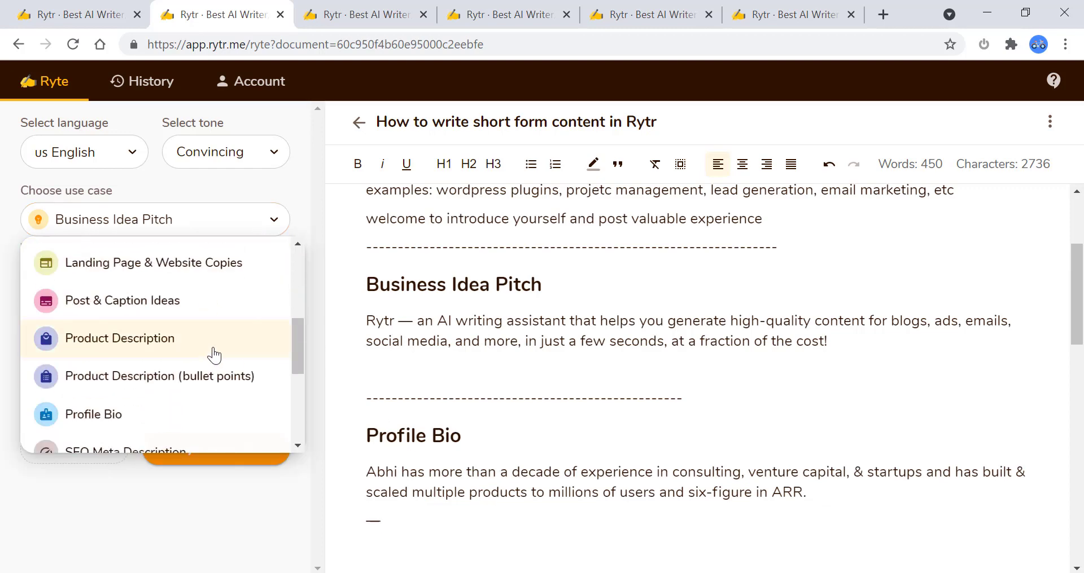
click(136, 421)
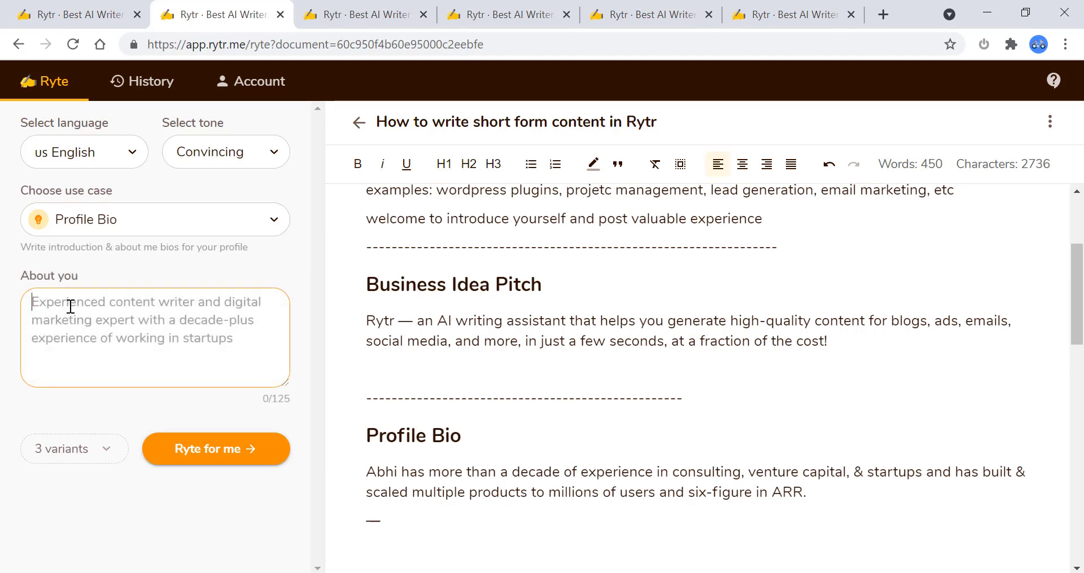
Step: Paste the copied biography into the About you field, generate 3 profile bio variants and review the generated text
key(ctrl+v)
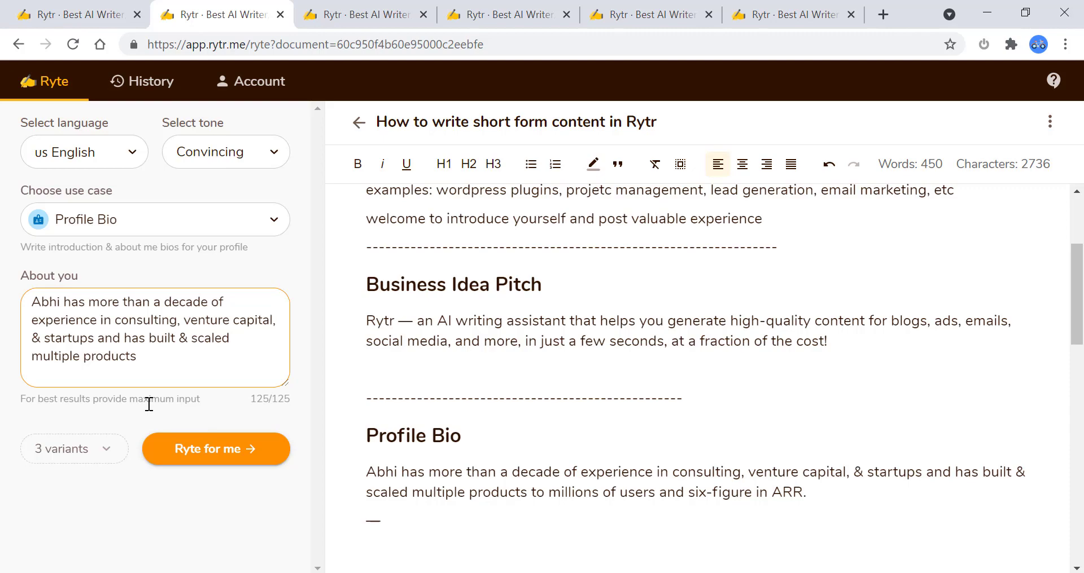
scroll(426, 456, down, 15)
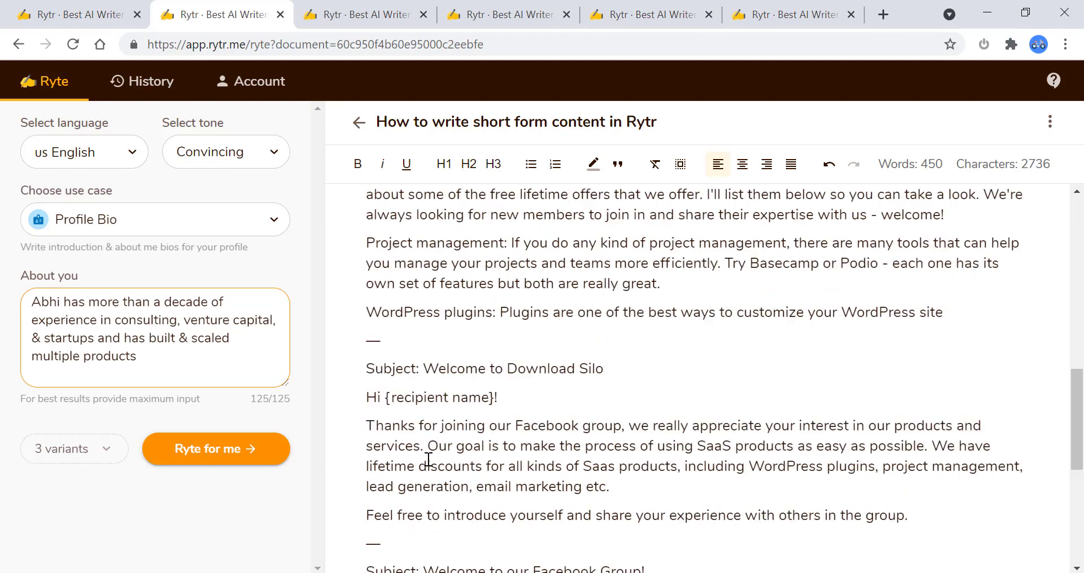
click(215, 449)
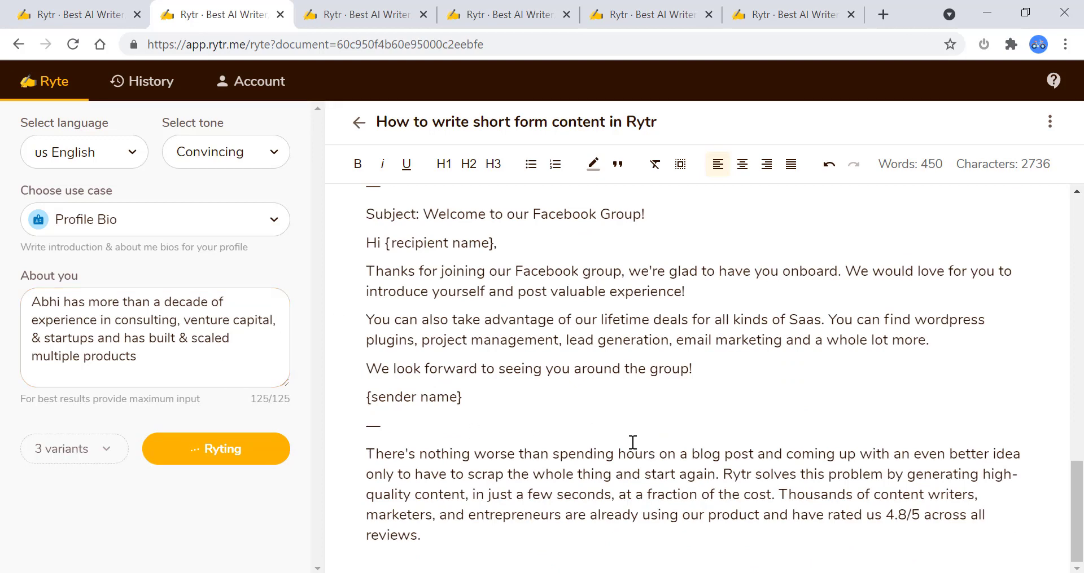
scroll(633, 443, down, 1)
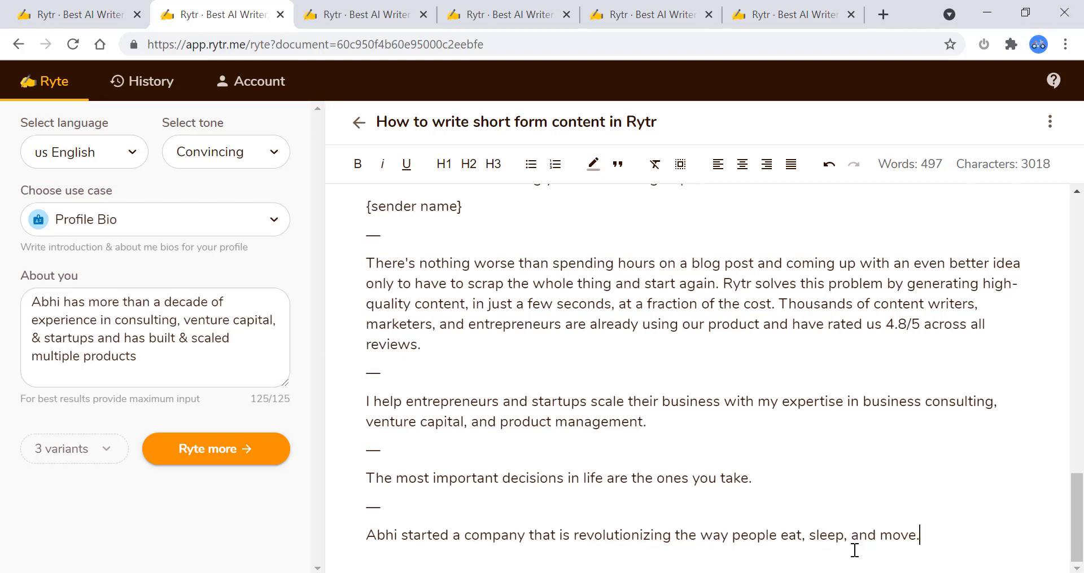
drag(934, 535, 366, 533)
click(1048, 473)
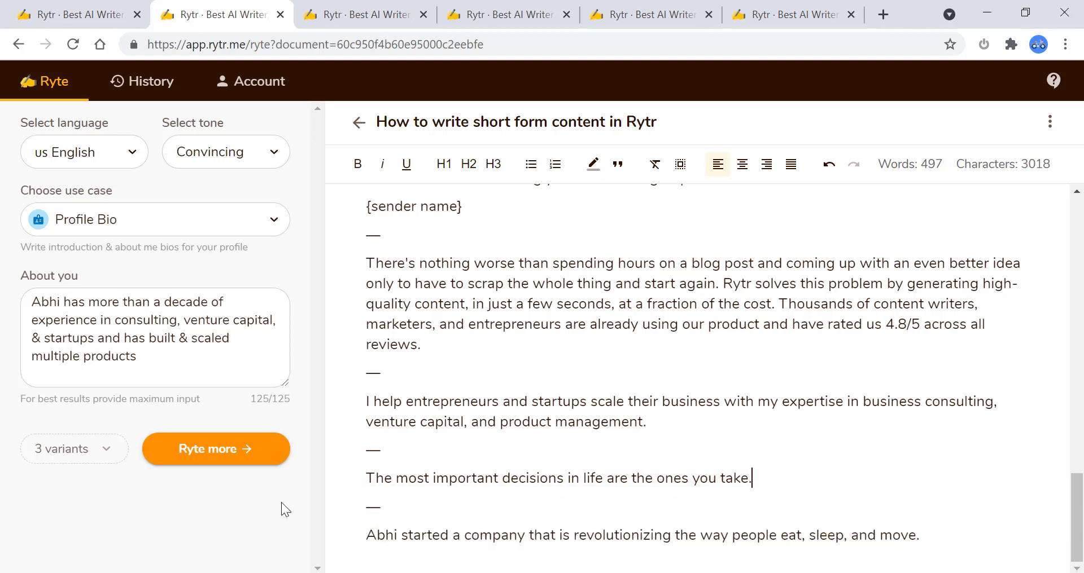
Step: Generate more profile bios with 2 variants selected and review the added text at the document's end
click(101, 450)
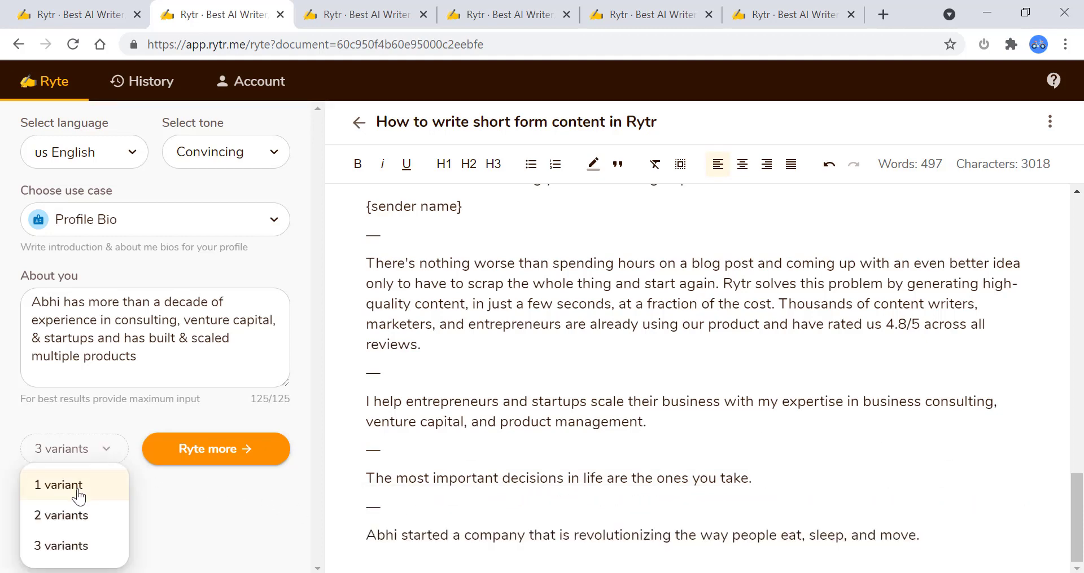
click(80, 516)
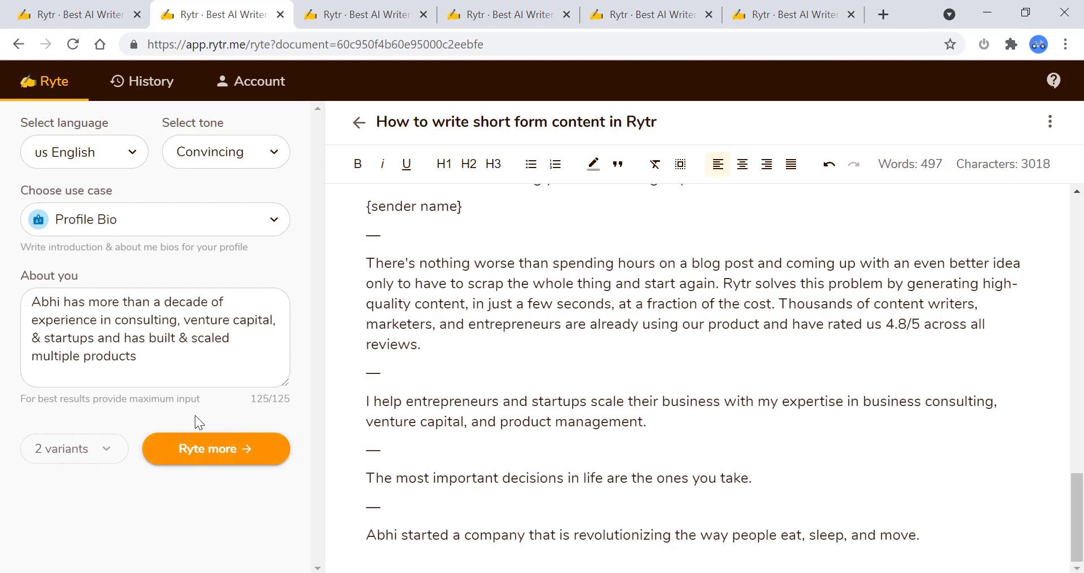
click(206, 452)
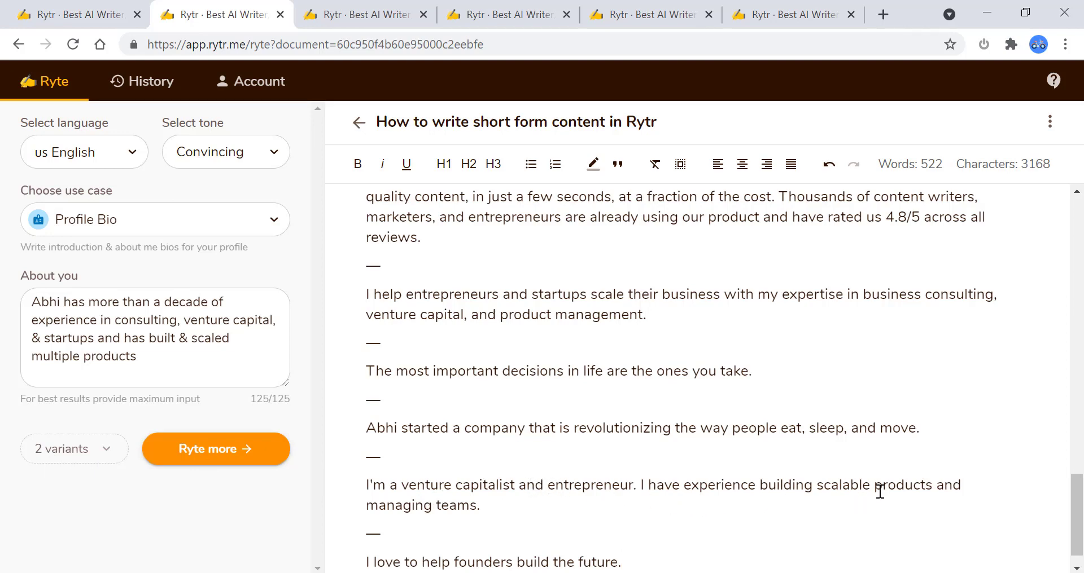
scroll(897, 488, down, 1)
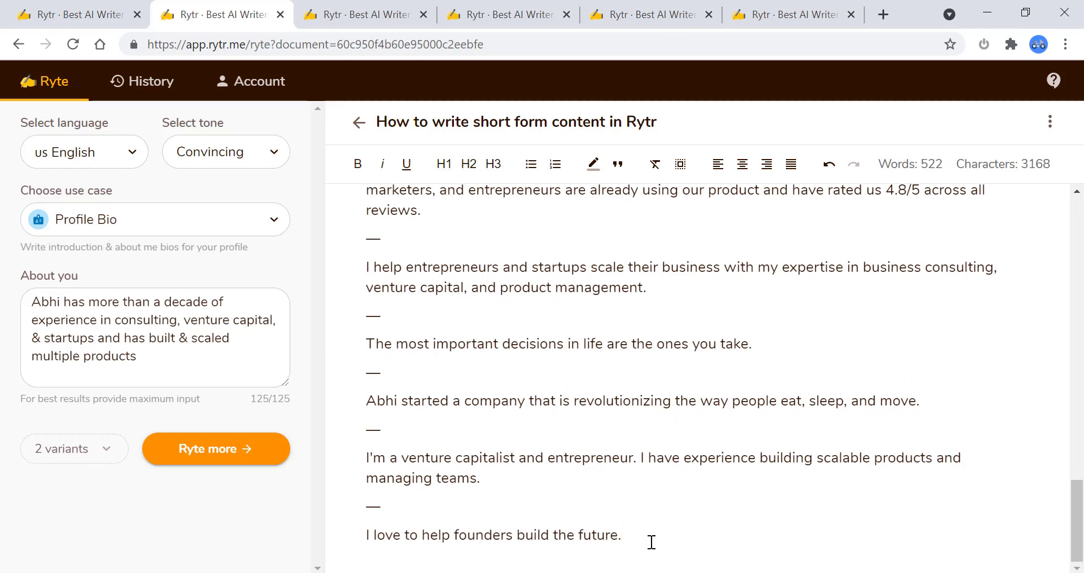
drag(649, 541, 279, 547)
click(713, 386)
Step: Switch to the "Rytr - The Ultimate AI Writer?" document and check the how-to headings at its end
scroll(593, 282, up, 20)
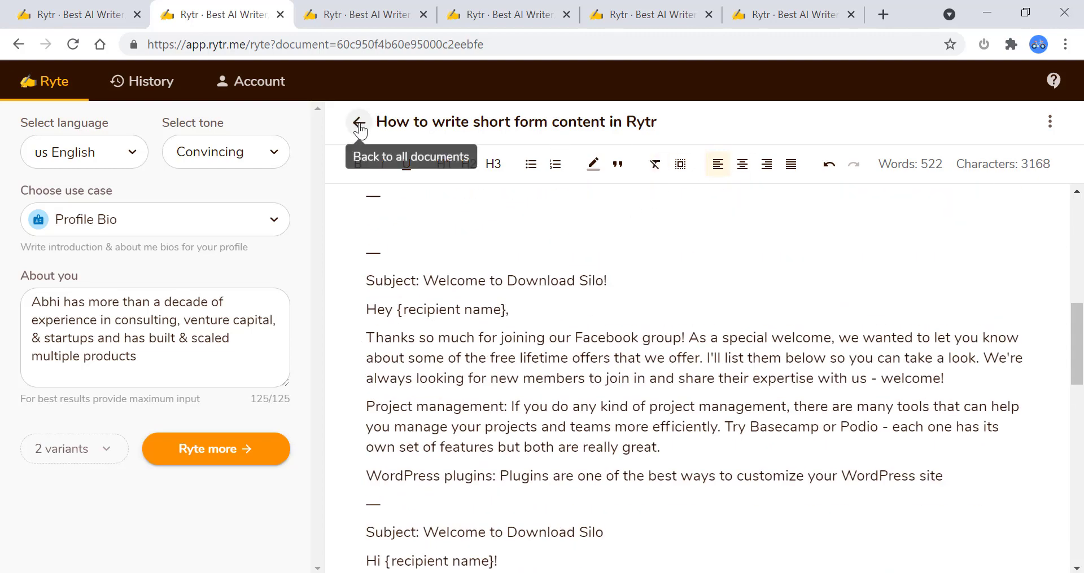
click(110, 15)
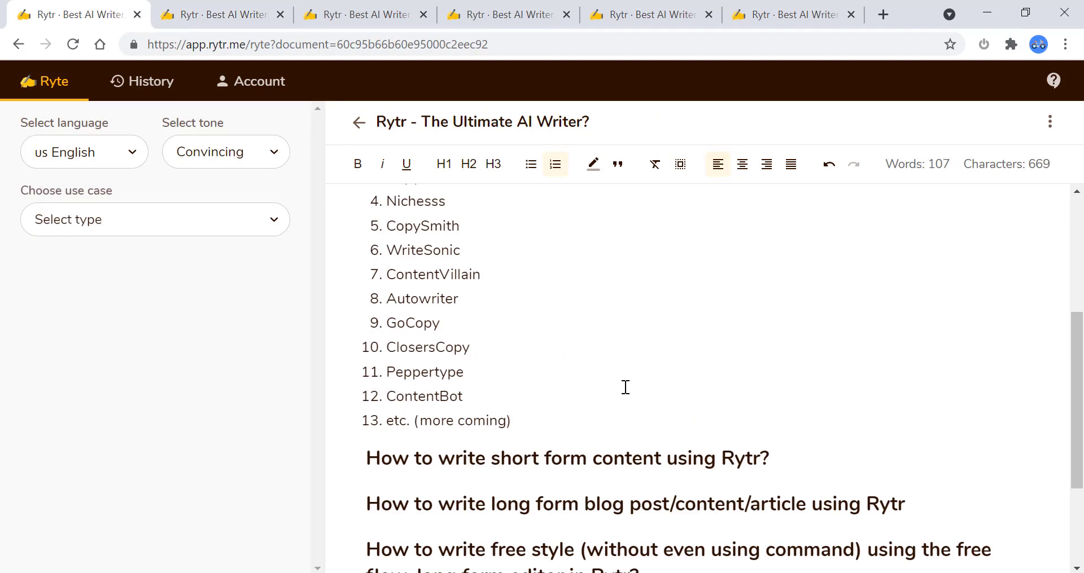
scroll(626, 387, down, 3)
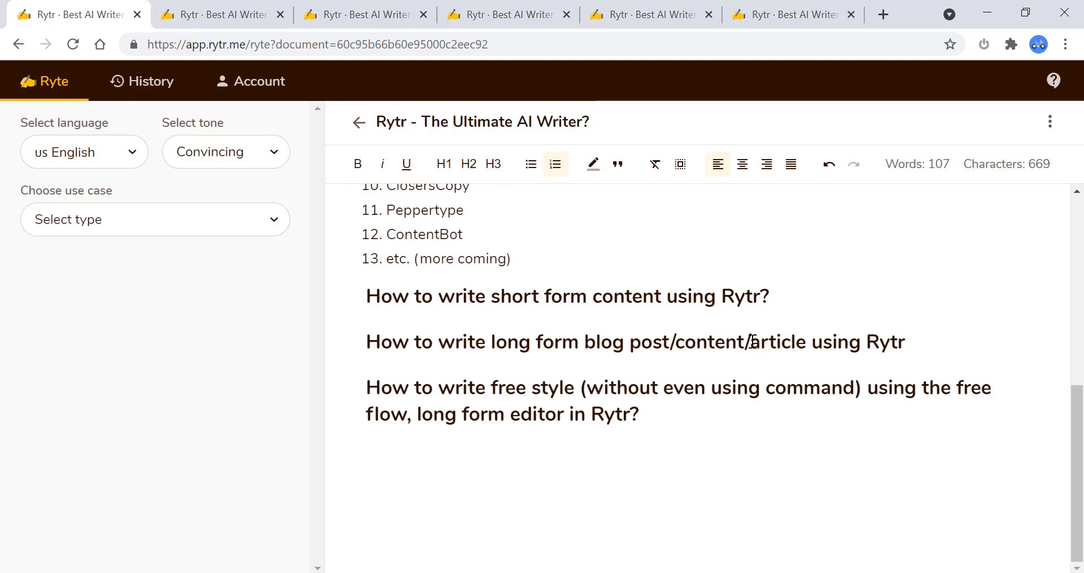
Step: Open the "How to write long form content in Rytr" document and look over its notes
click(235, 14)
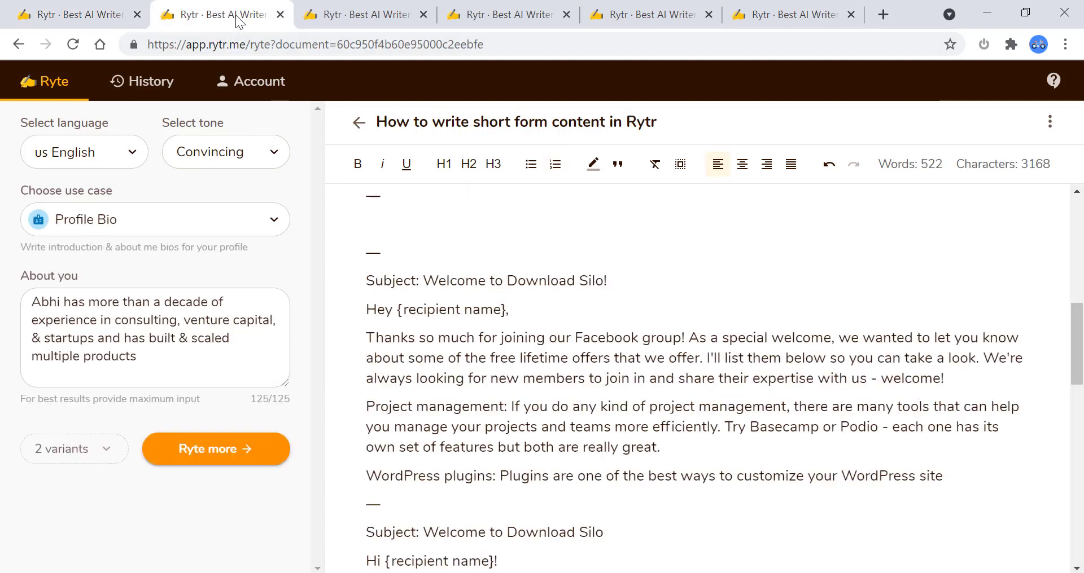
click(357, 16)
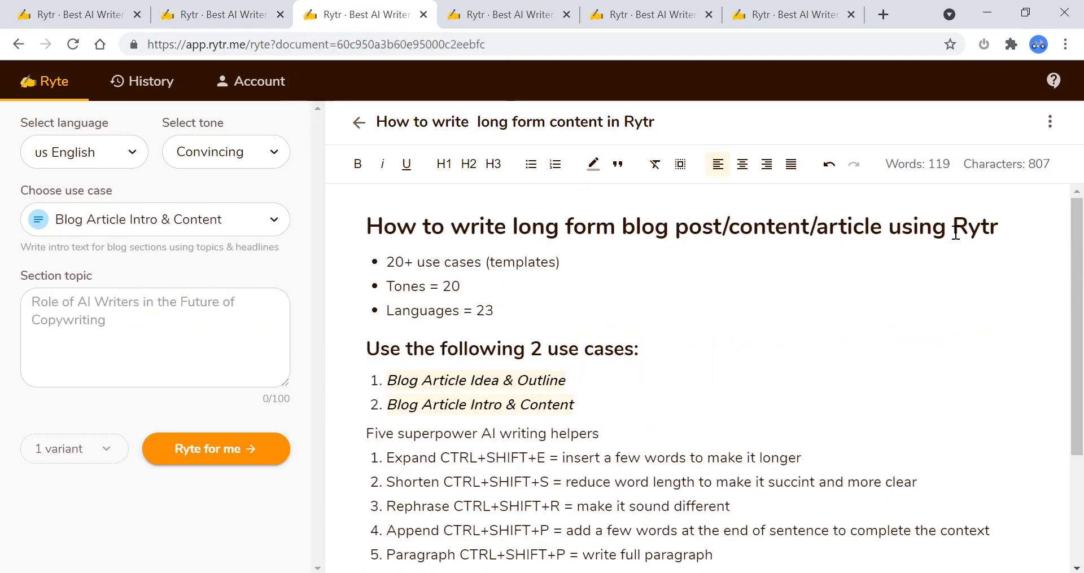
scroll(697, 320, down, 3)
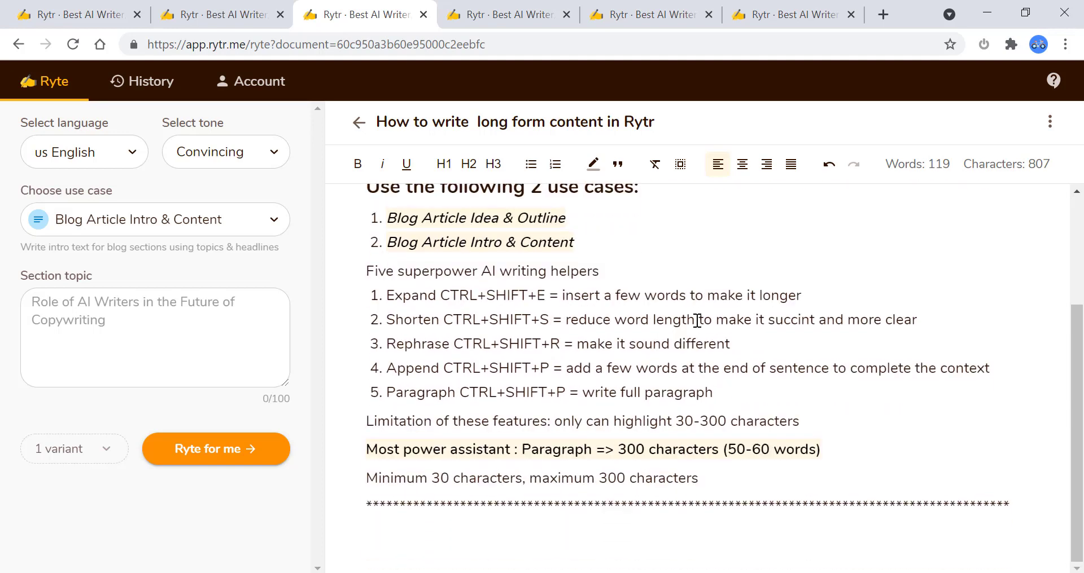
scroll(697, 320, up, 3)
scroll(697, 320, down, 2)
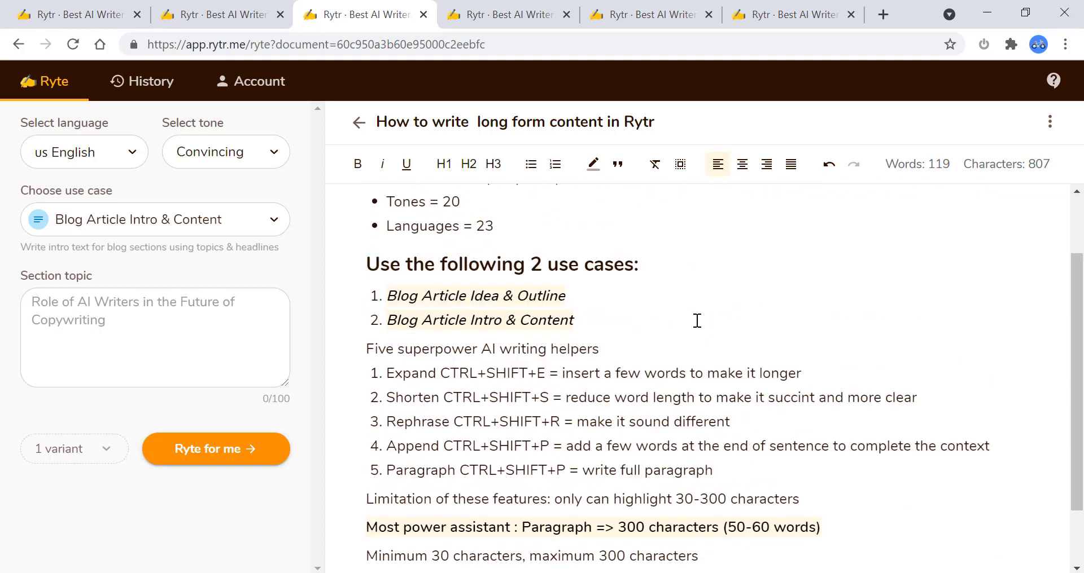
scroll(697, 320, up, 2)
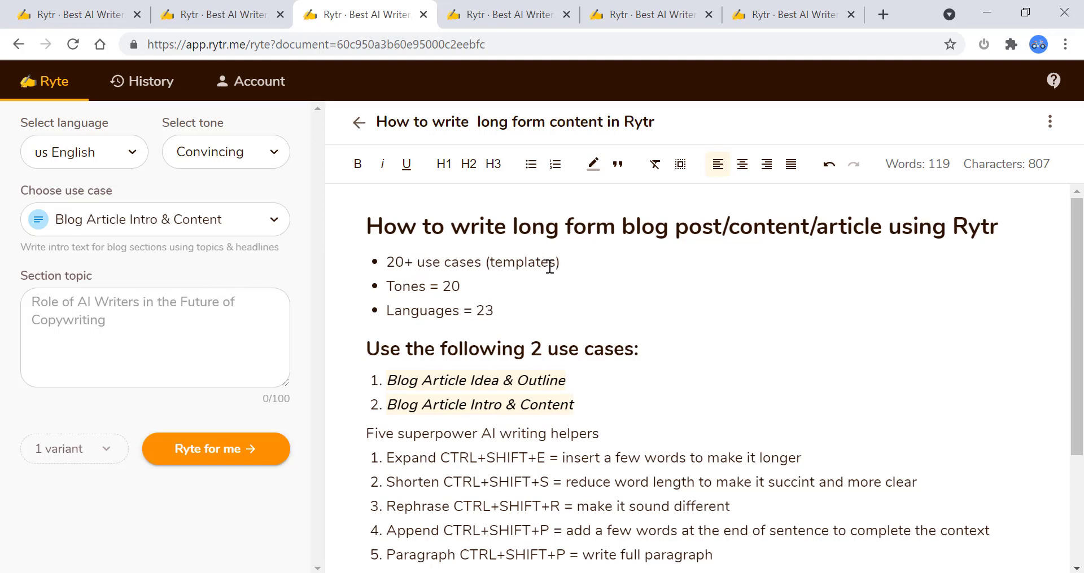
Step: Browse the full list of available use cases, keeping the current selection
click(261, 226)
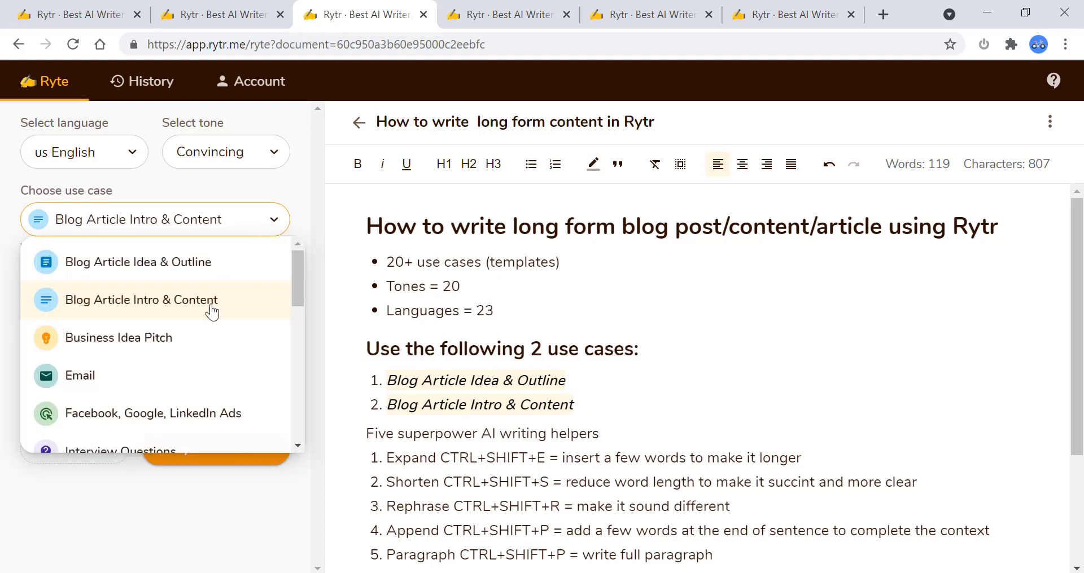
scroll(195, 285, down, 10)
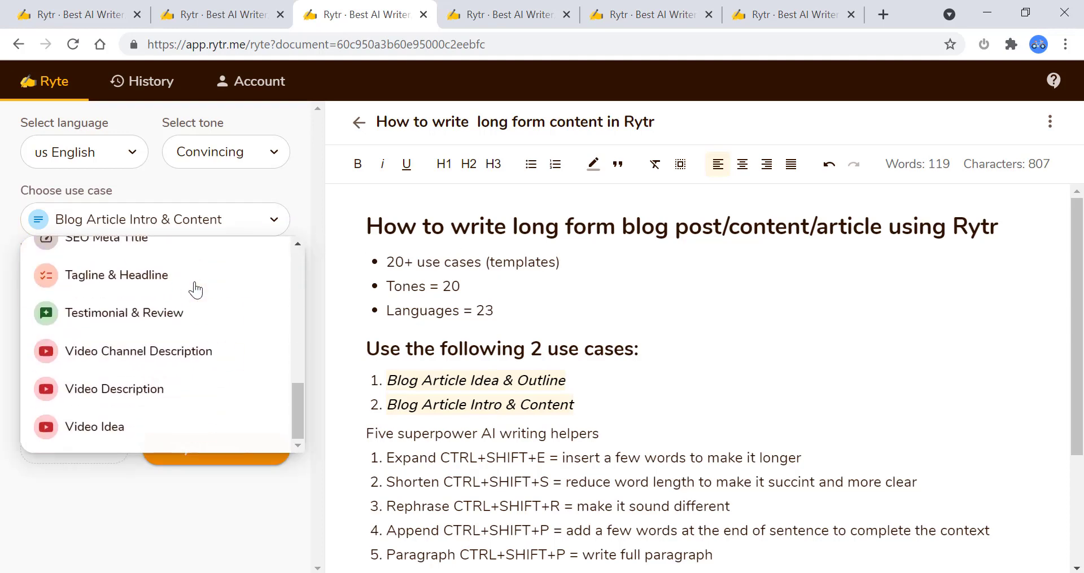
scroll(194, 288, up, 10)
scroll(196, 289, up, 1)
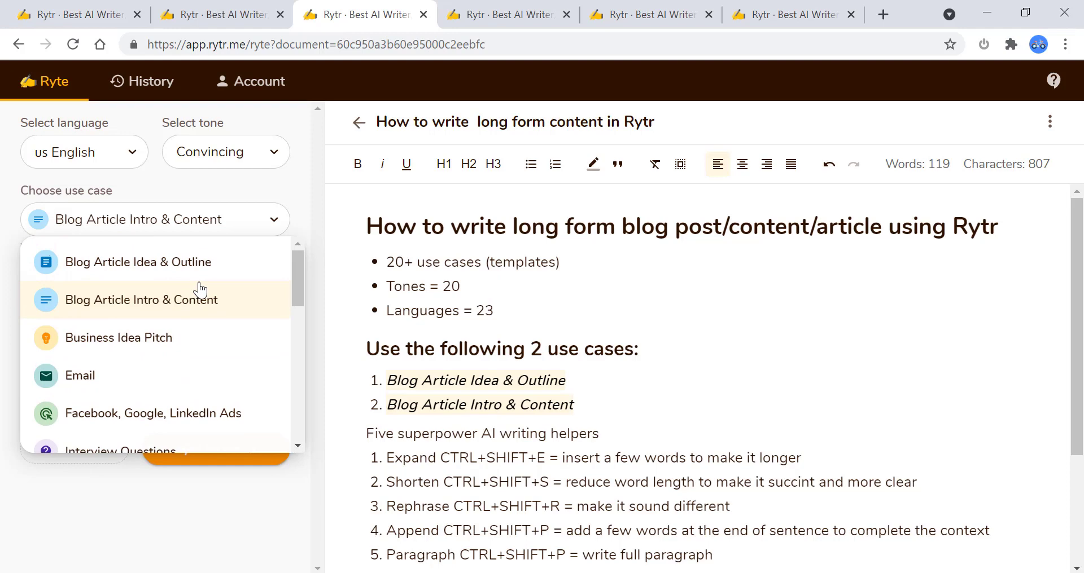
click(529, 289)
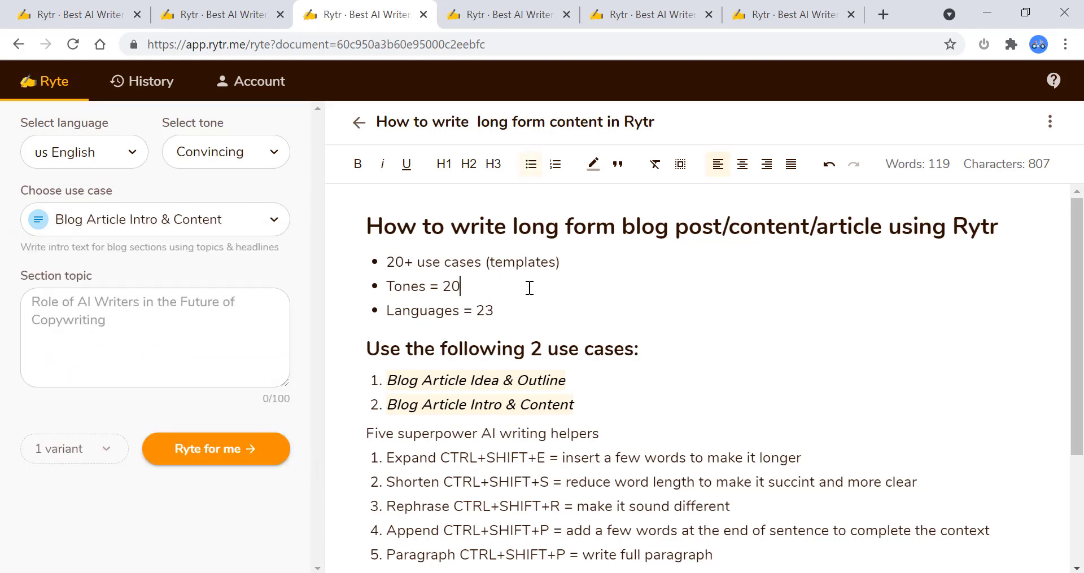
Step: Browse the available tones and languages, keeping both current selections
click(244, 161)
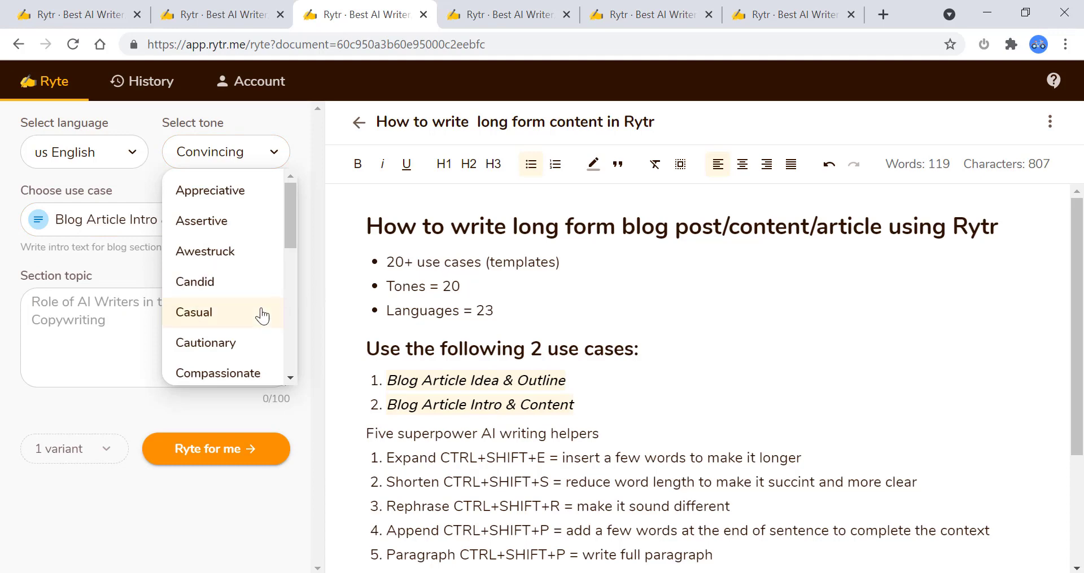
scroll(260, 316, down, 5)
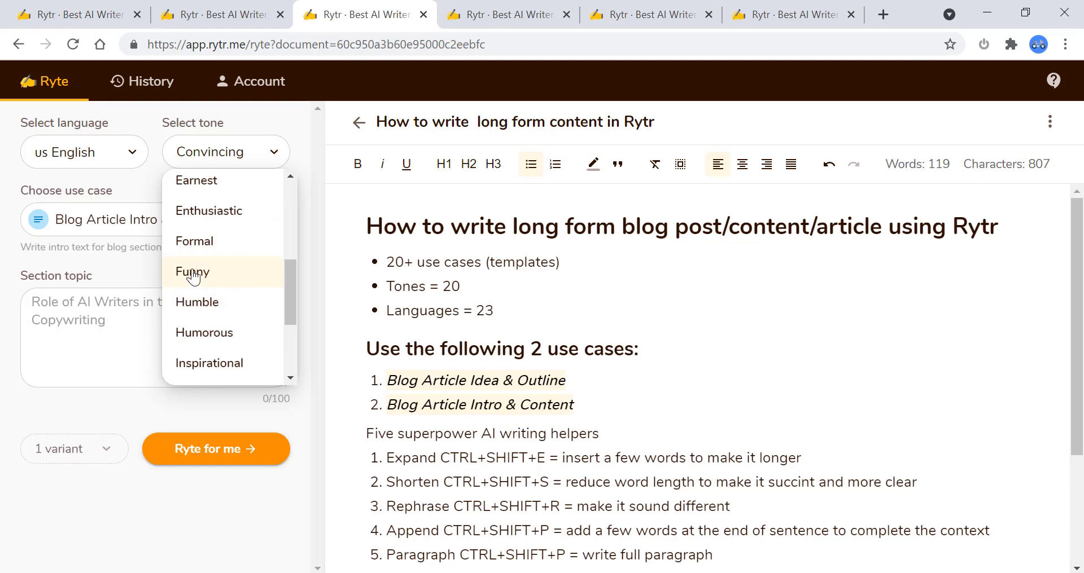
click(539, 276)
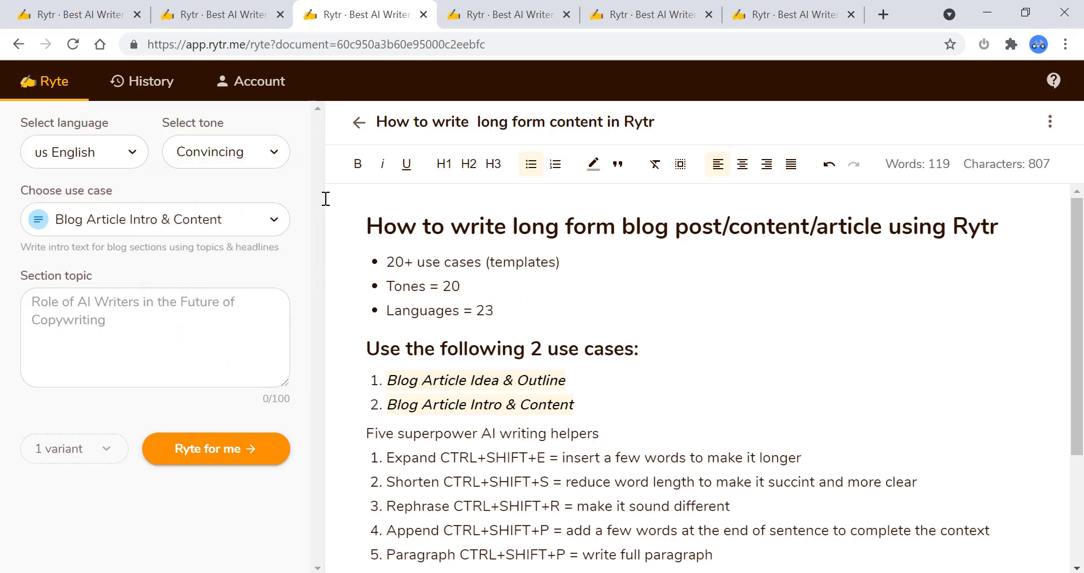
click(137, 158)
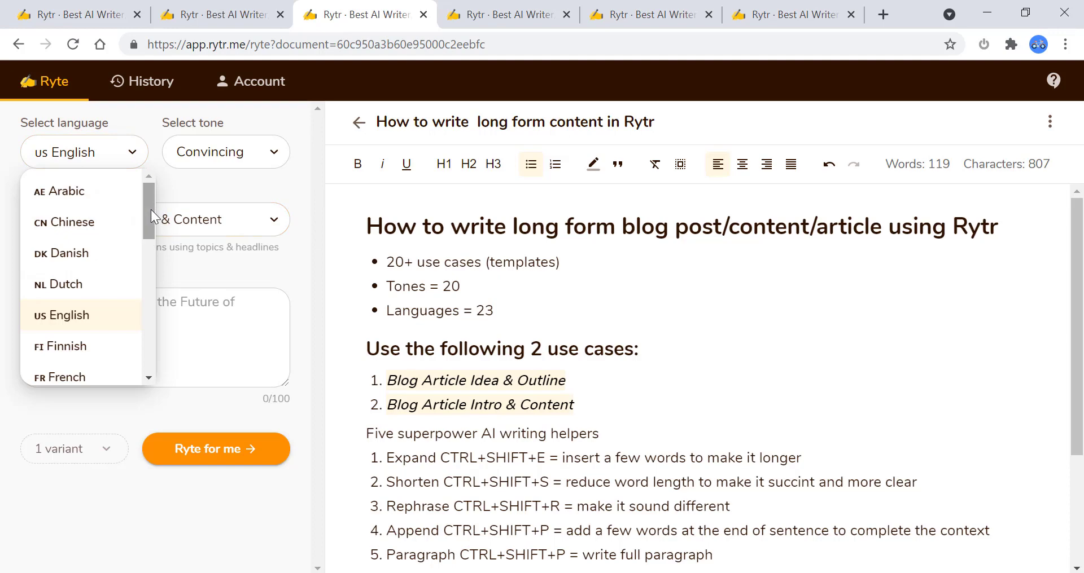
drag(151, 209, 148, 328)
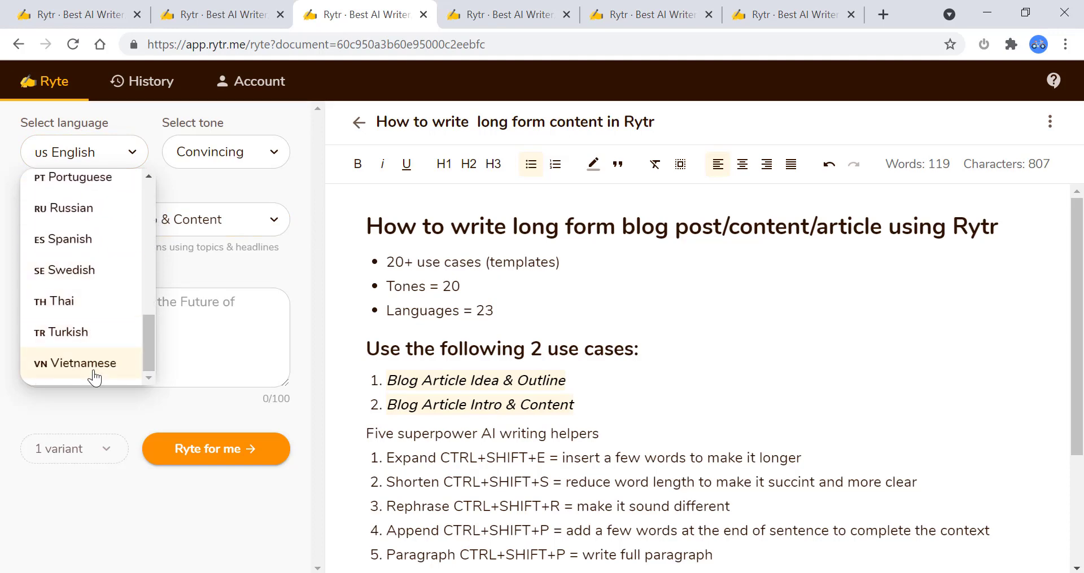
drag(148, 344, 154, 191)
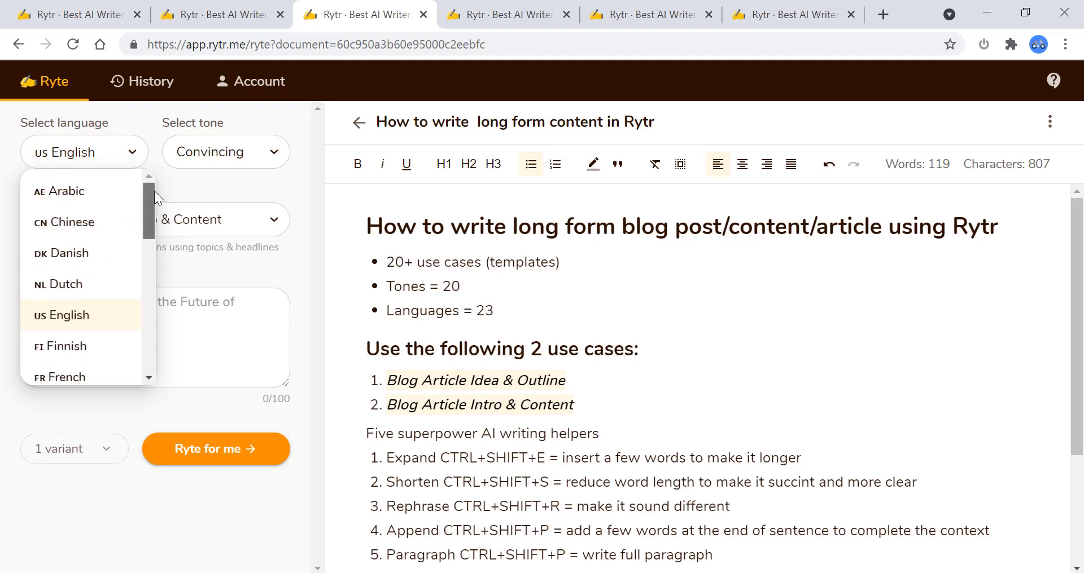
click(661, 318)
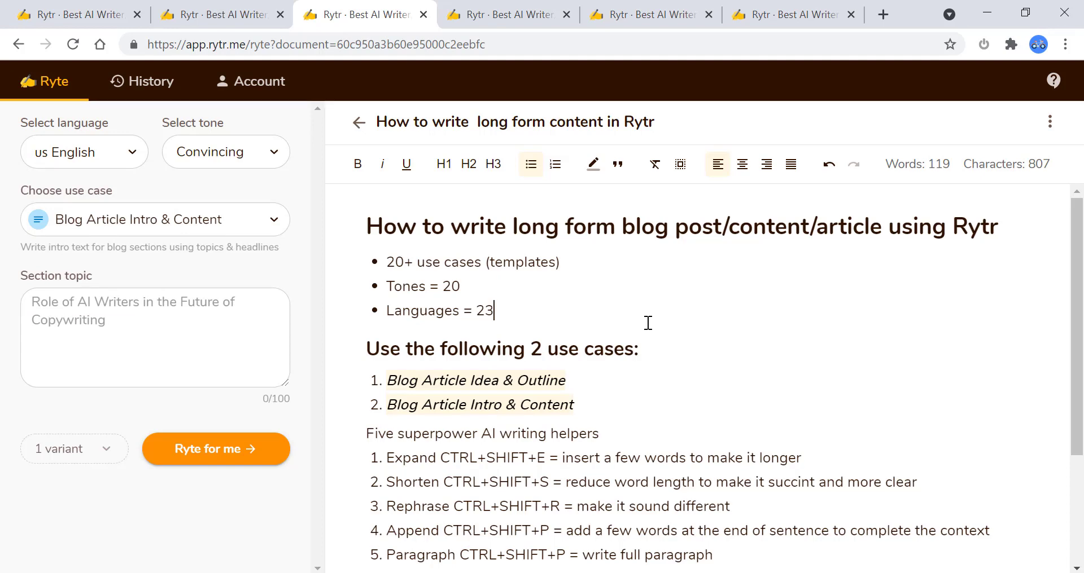
Step: Choose Blog Article Idea & Outline as the use case
click(259, 221)
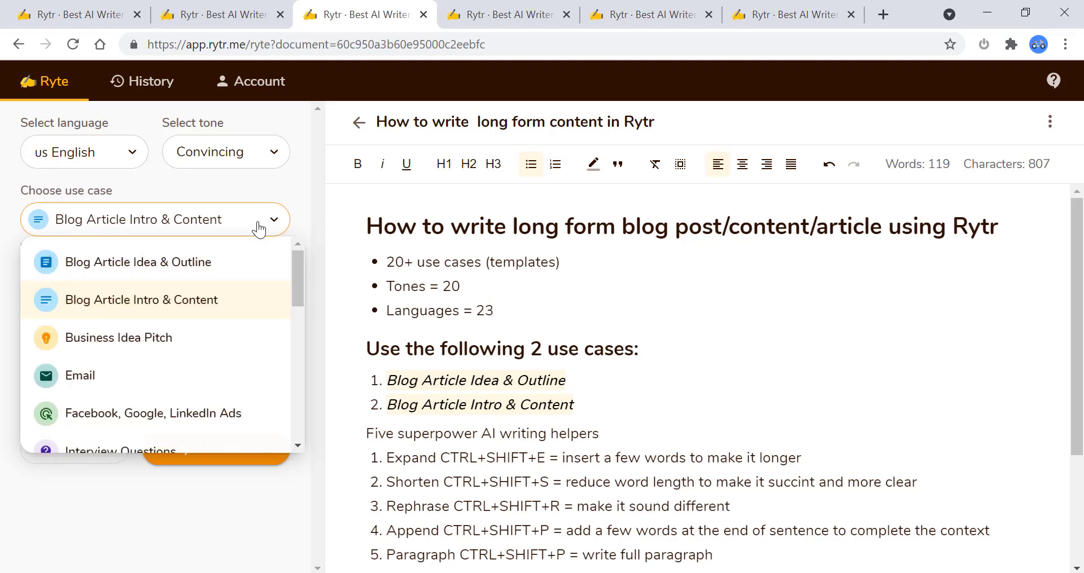
click(185, 269)
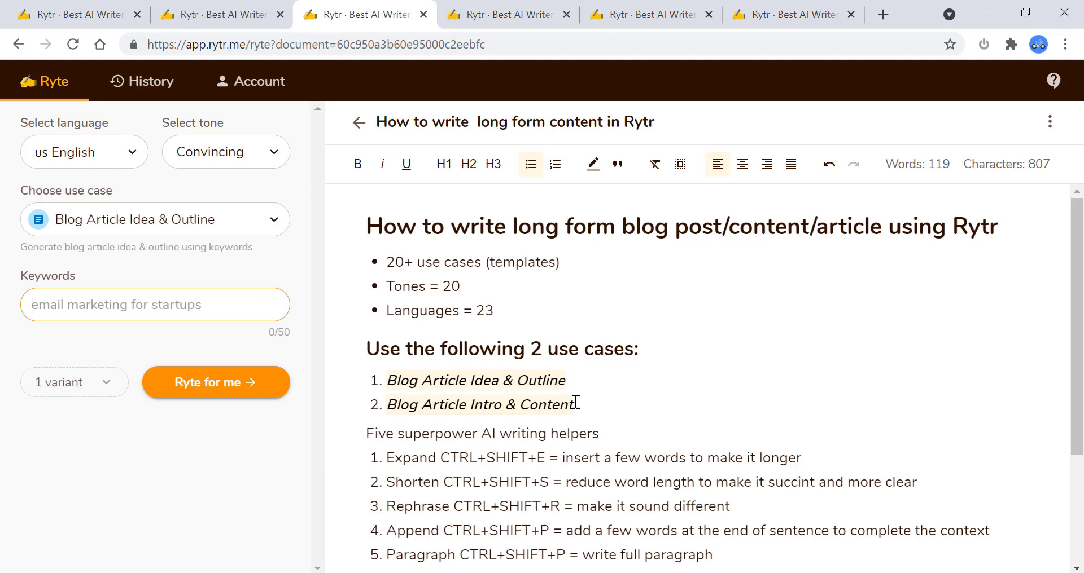
Step: Examine the notes on the five AI writing helpers, highlighting the 30-300 characters limit for text selection
scroll(675, 394, down, 2)
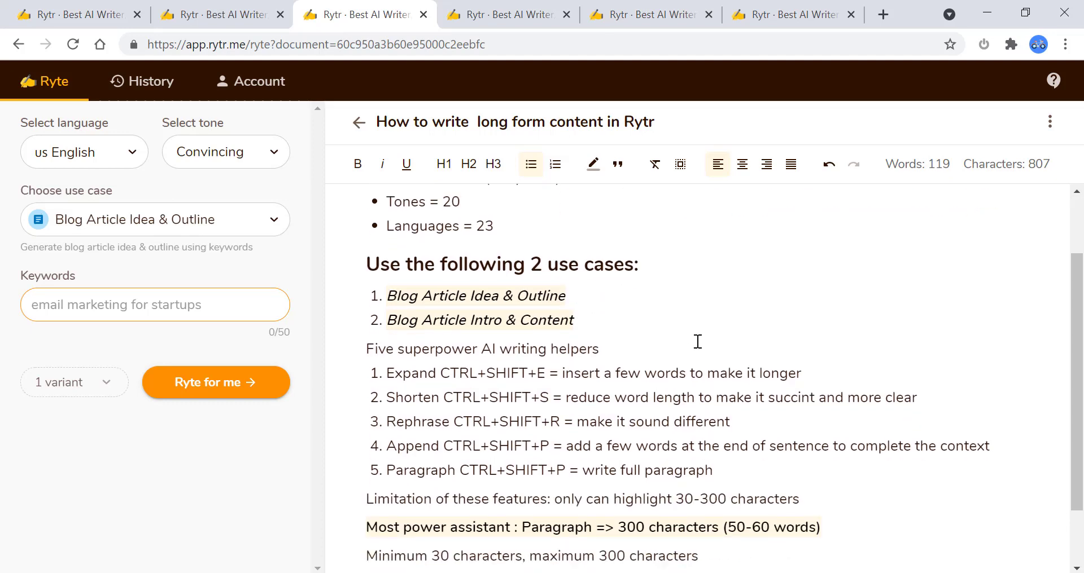
scroll(697, 342, down, 2)
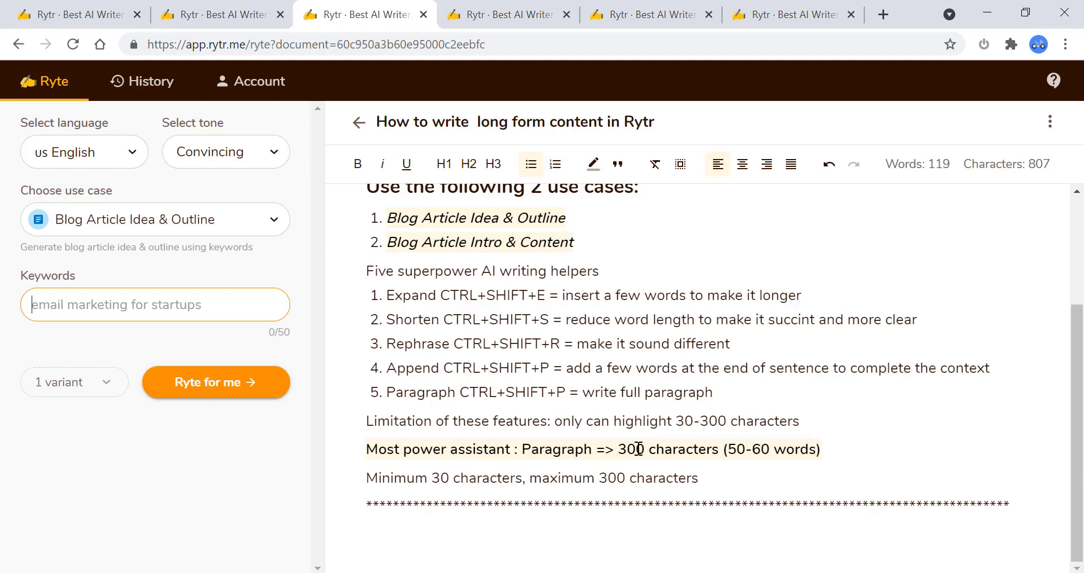
click(683, 423)
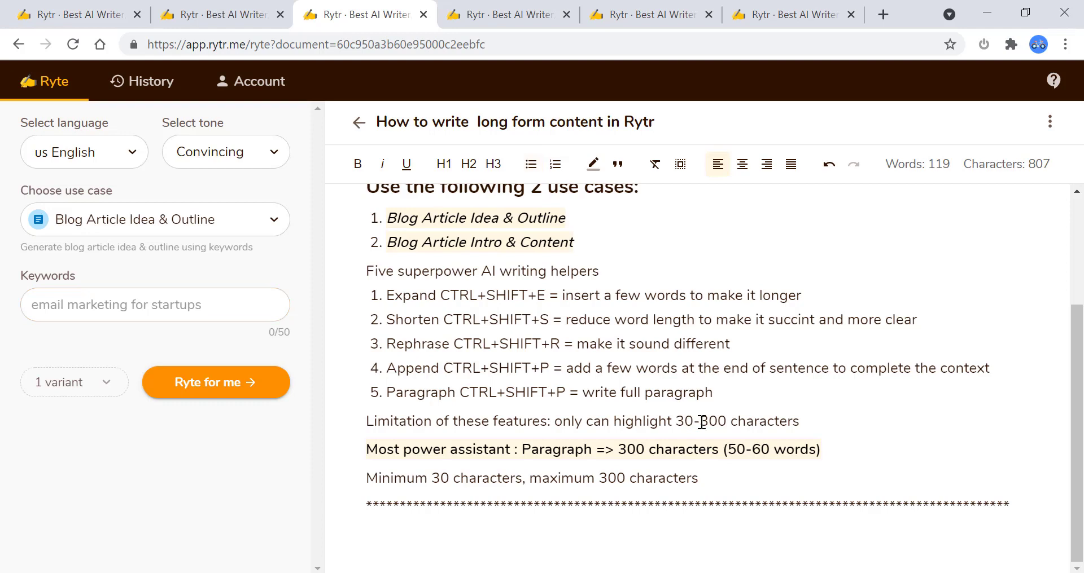
drag(692, 423, 677, 424)
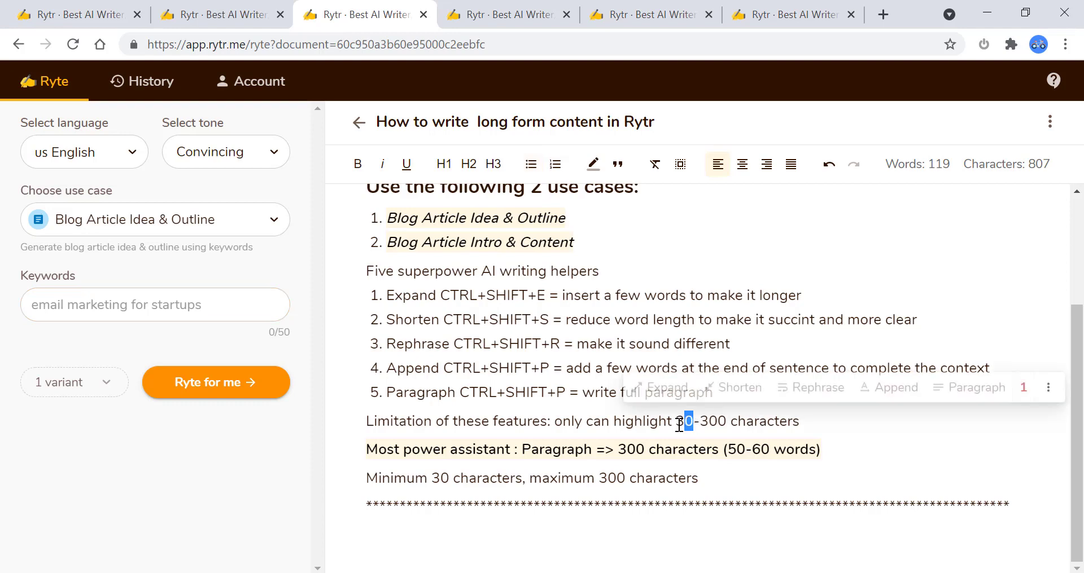
click(802, 423)
drag(802, 424, 701, 425)
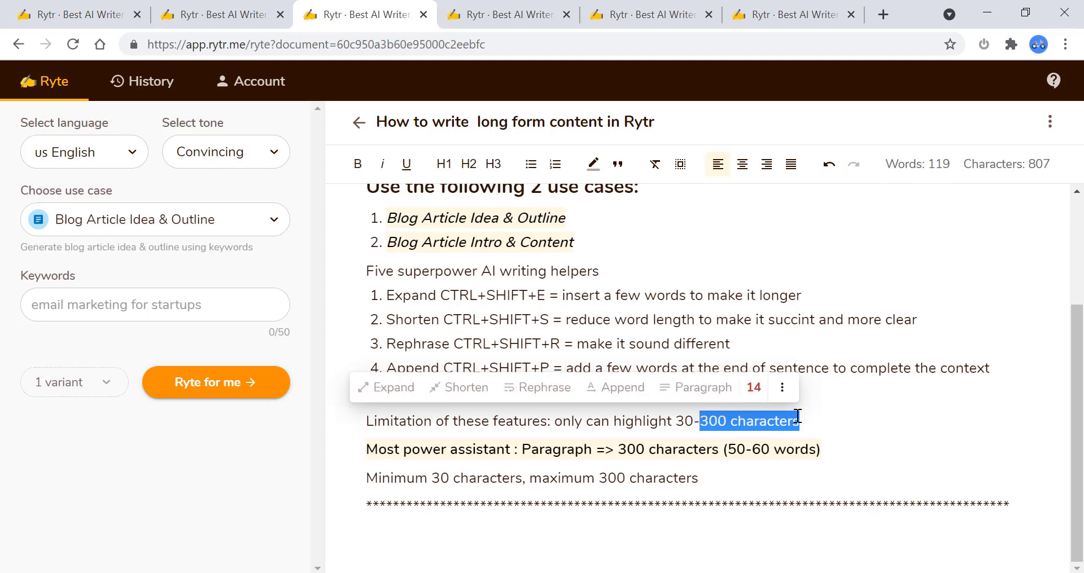
Step: Add an empty line below the row of asterisks and select Blog Article Idea & Outline as the use case
click(621, 425)
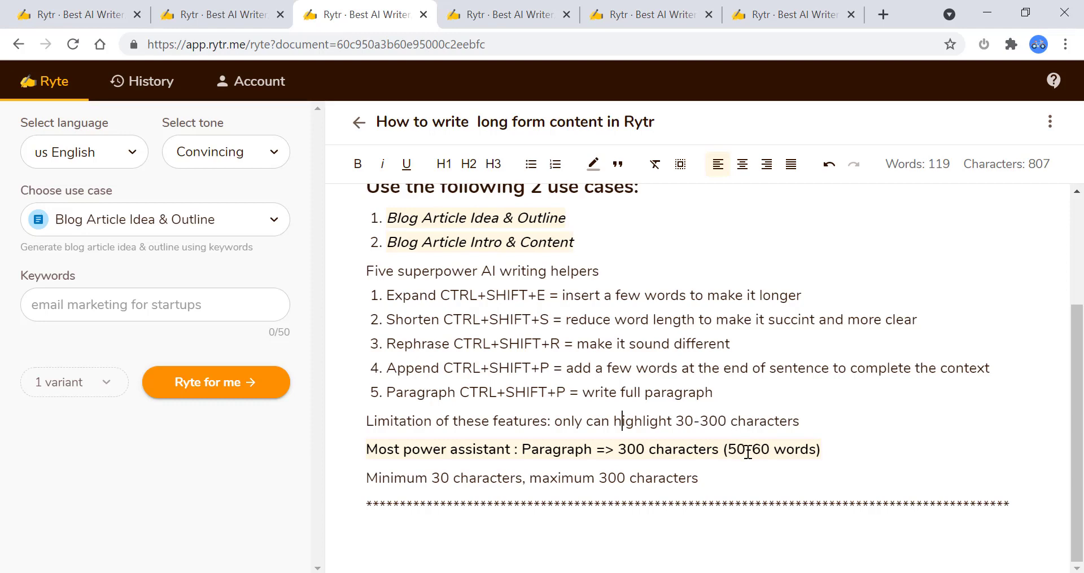
click(1025, 503)
key(Return)
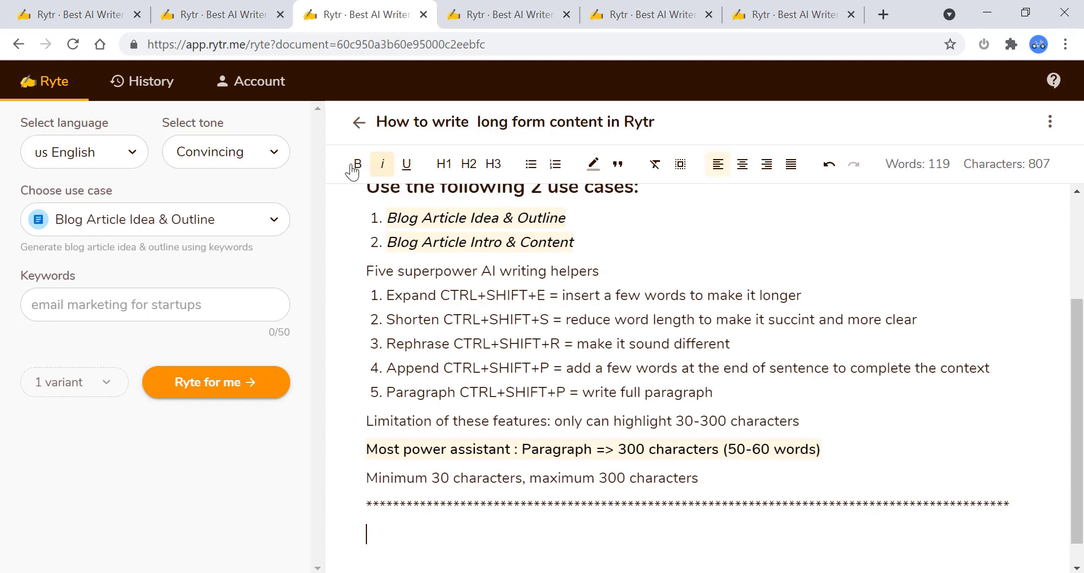
click(275, 228)
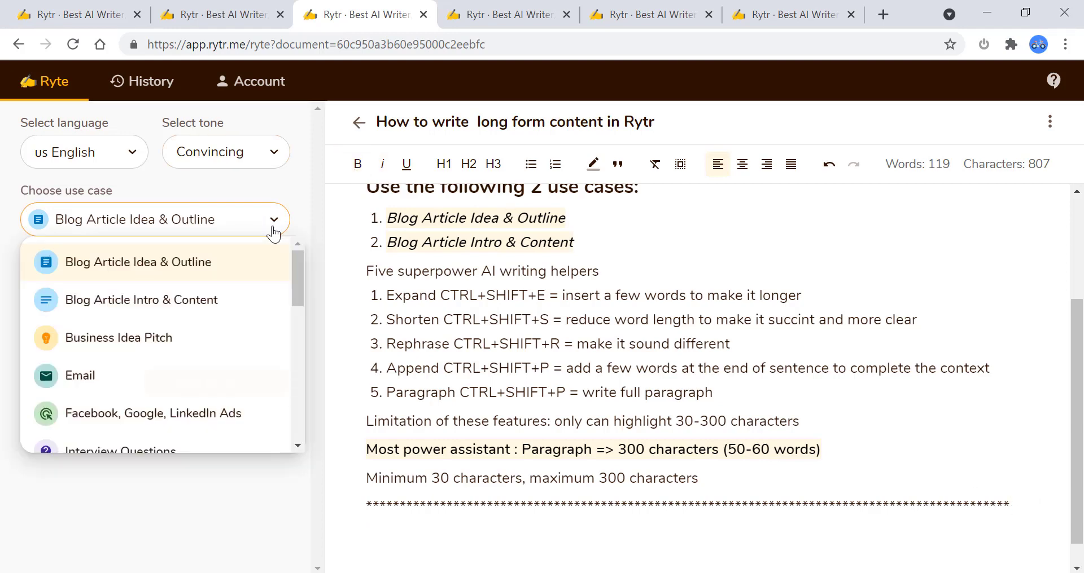
click(199, 261)
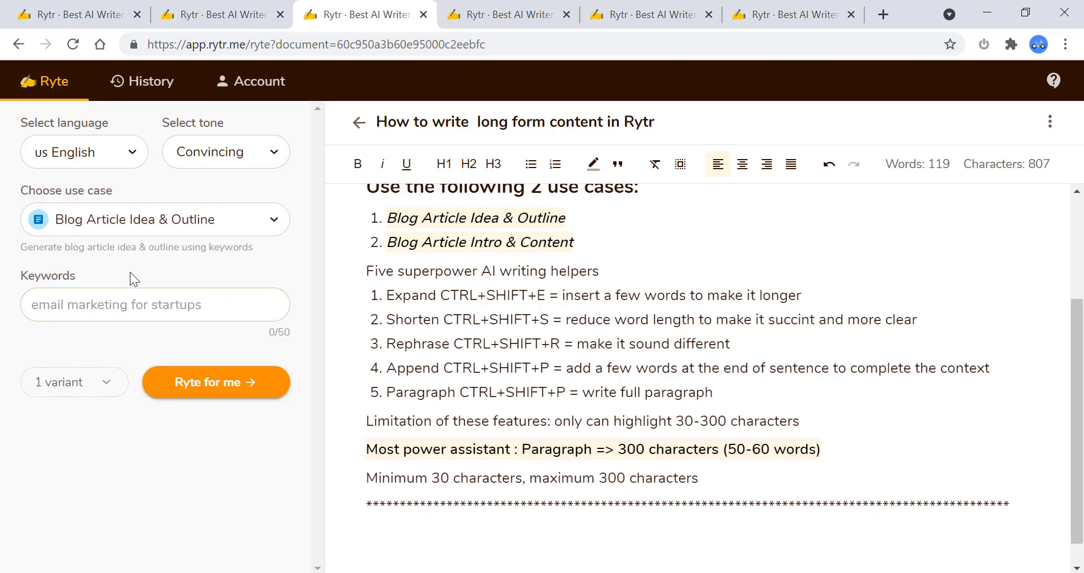
Step: Enter "how to be productive at work" as the keywords for the blog outline
click(133, 304)
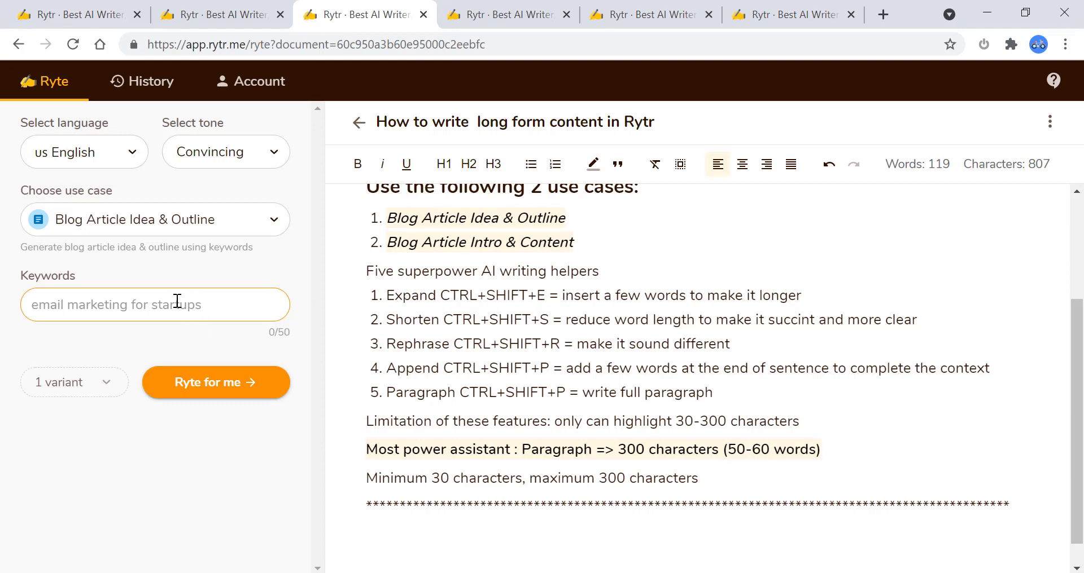
text(how to )
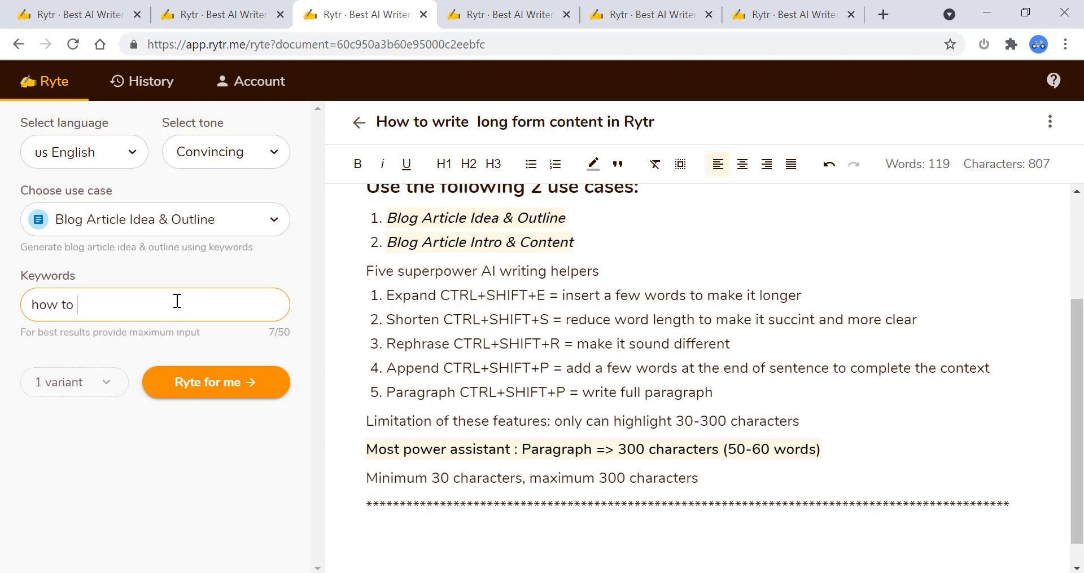
text(be productive)
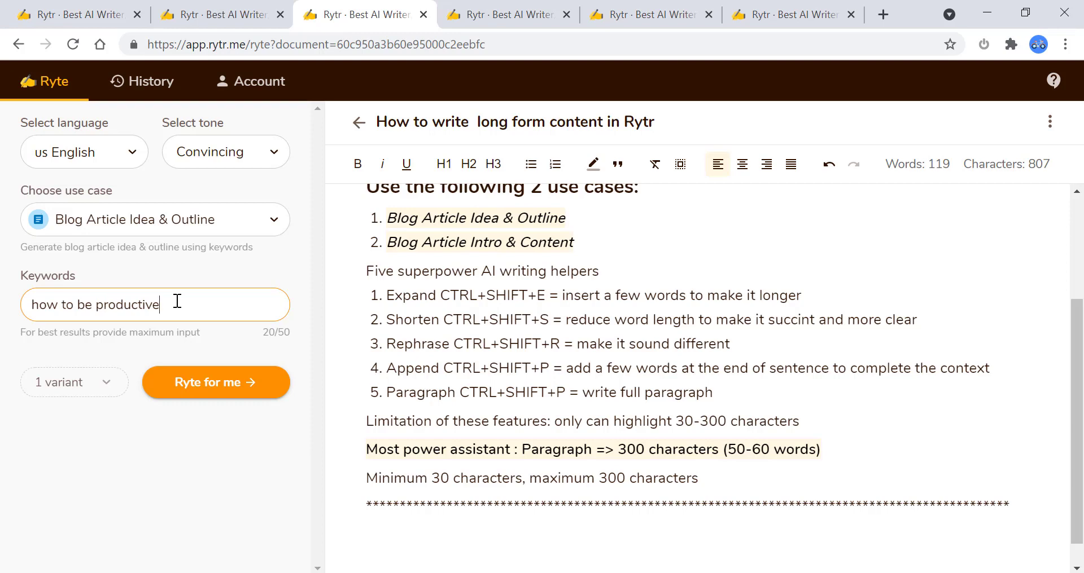
text( at work)
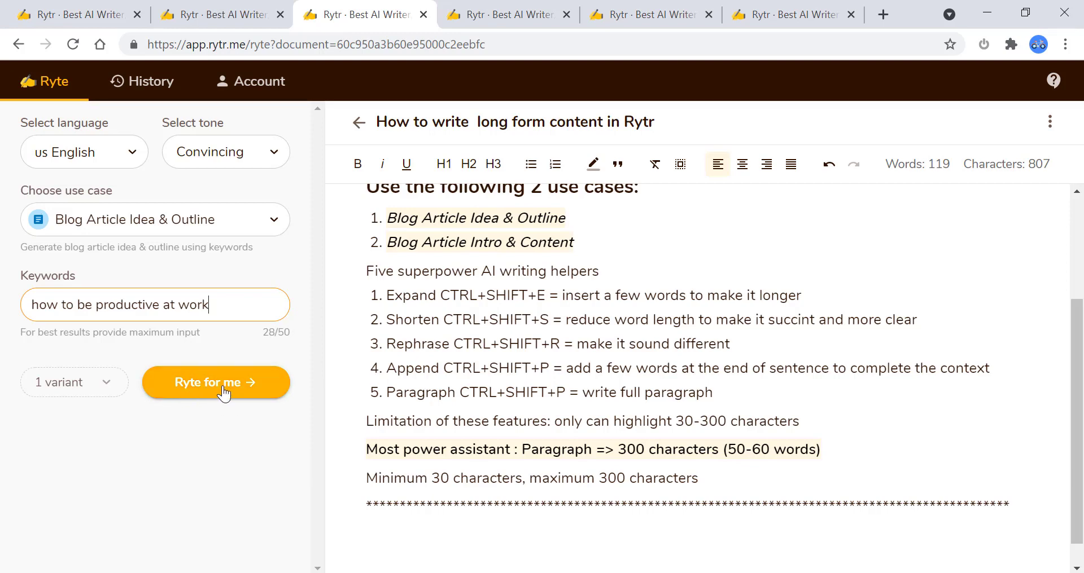
Step: Set the output to 3 variants and generate the blog ideas and outlines
click(99, 389)
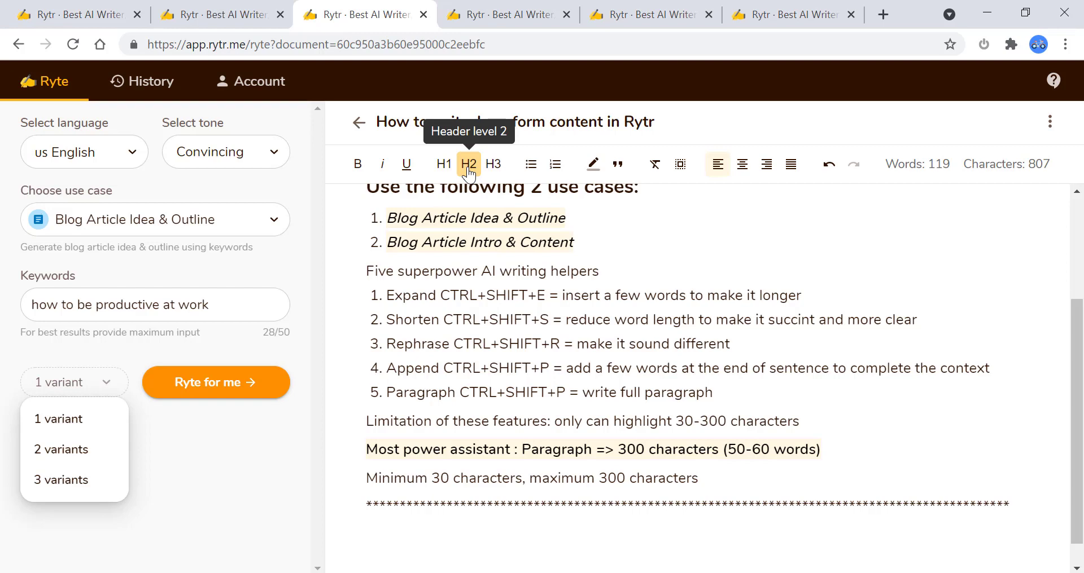
click(86, 487)
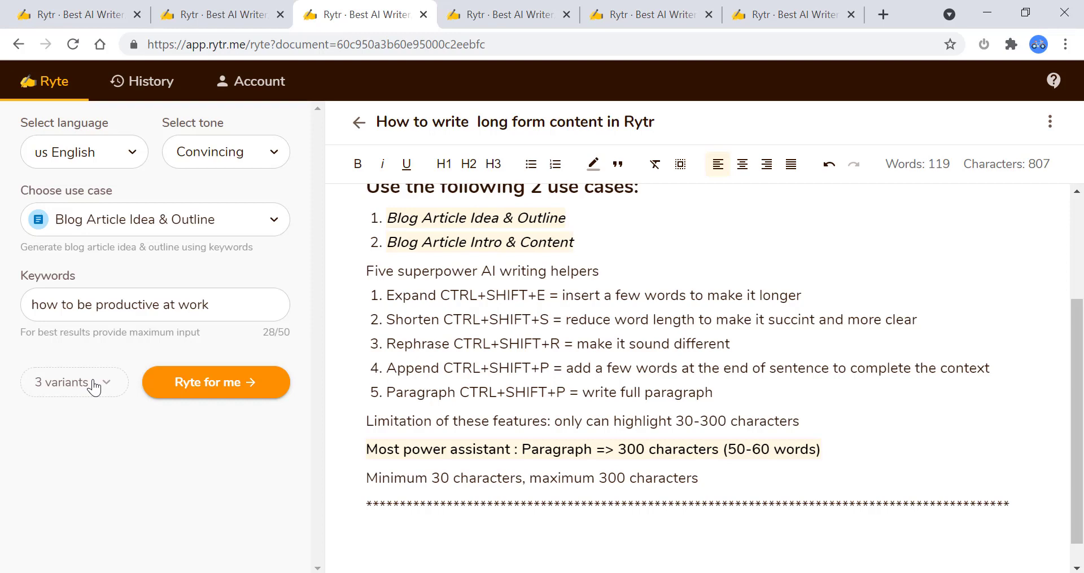
click(231, 384)
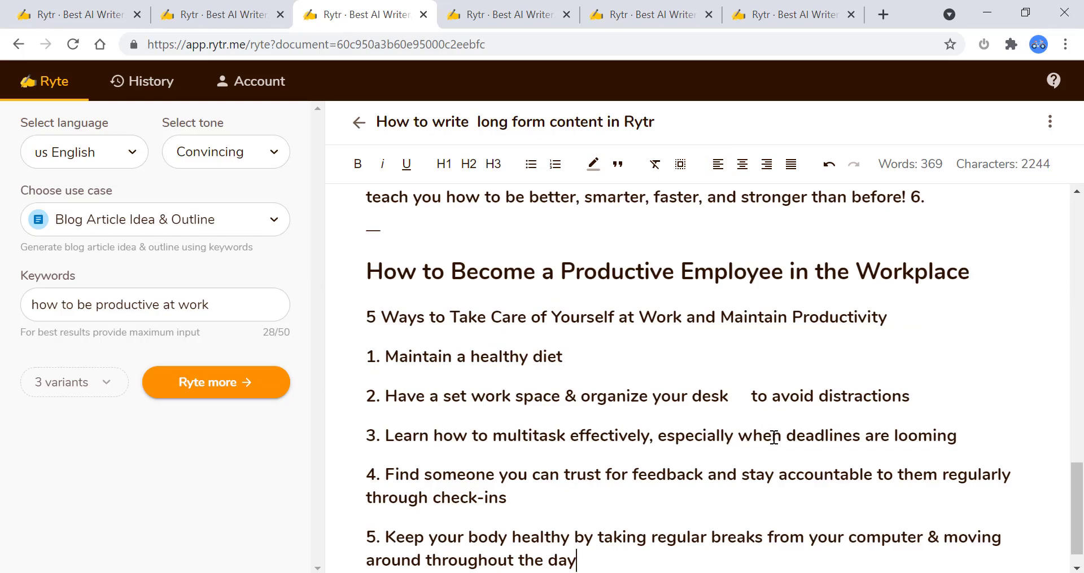
Step: Examine the generated blog titles and outlines, comparing the headings and points of each variant
scroll(778, 447, down, 1)
scroll(778, 449, up, 15)
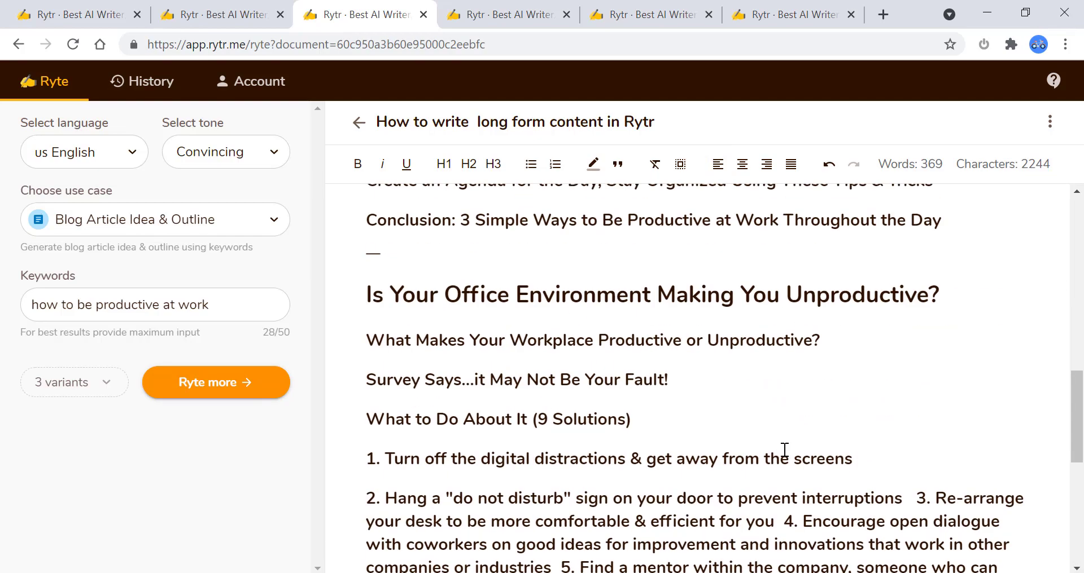
scroll(786, 450, down, 15)
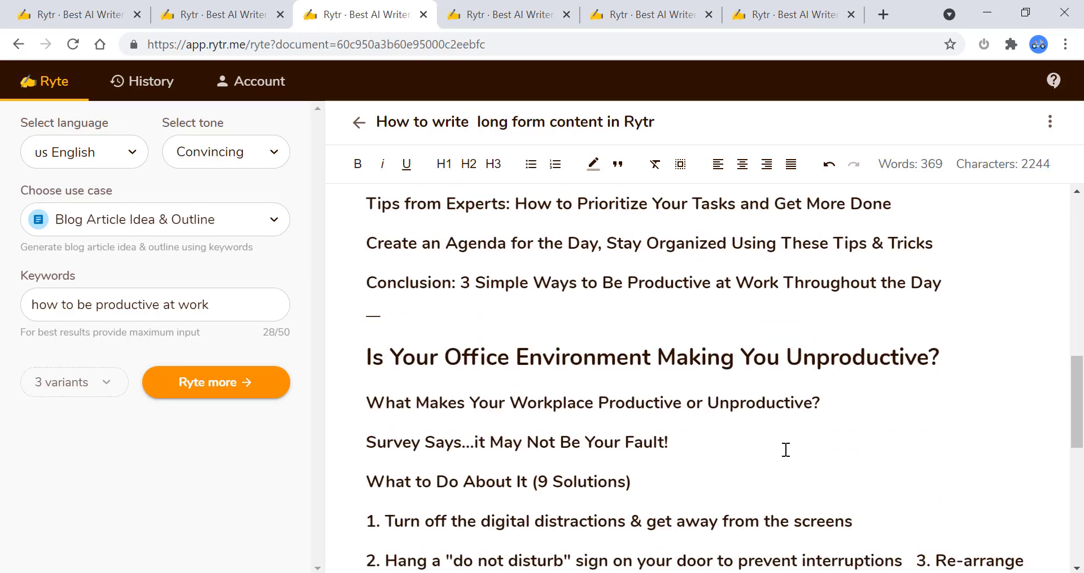
scroll(785, 450, down, 2)
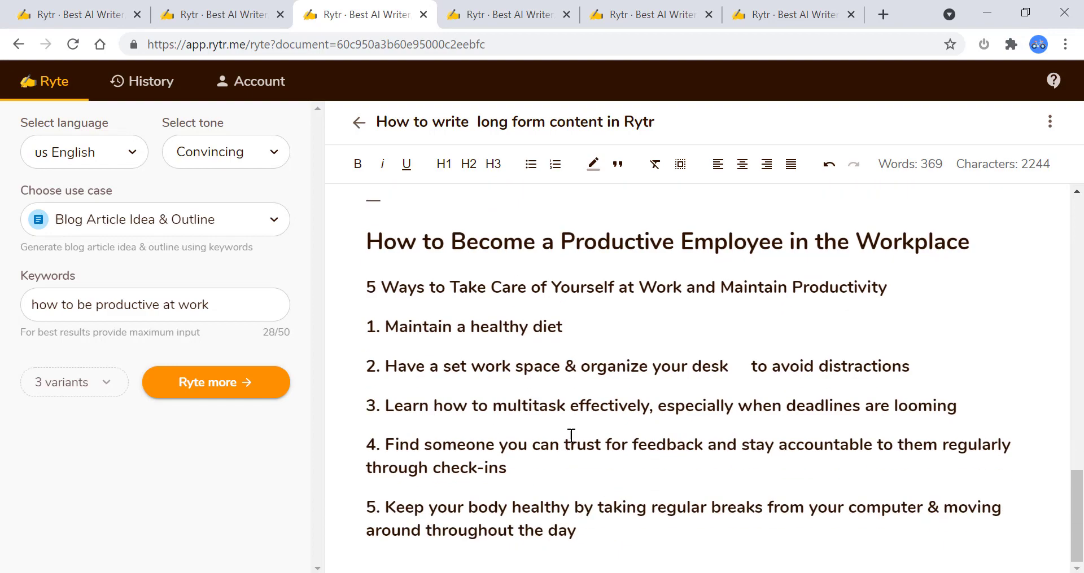
scroll(571, 436, up, 4)
scroll(732, 453, up, 7)
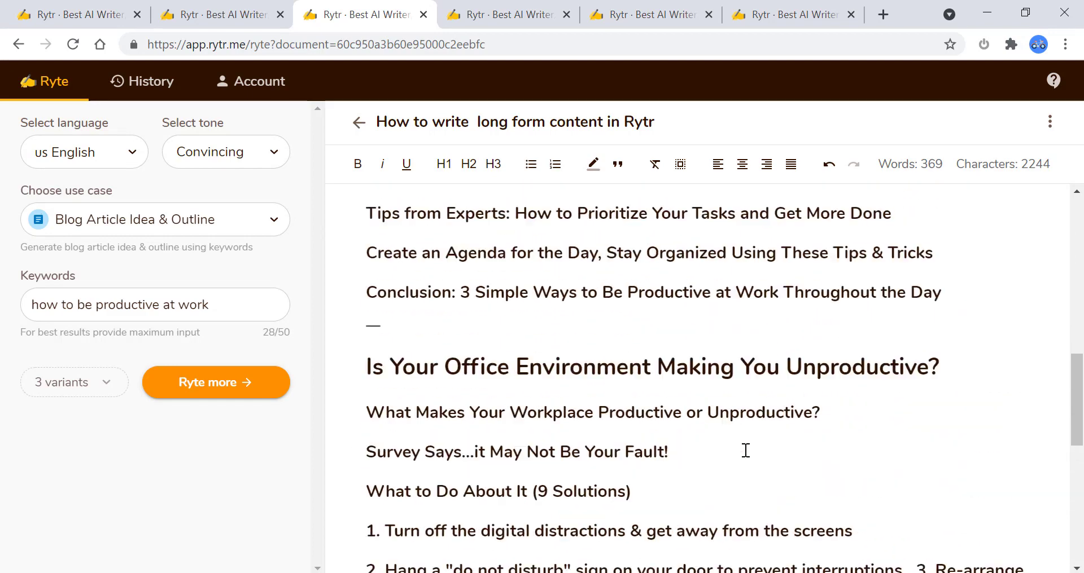
scroll(745, 450, down, 1)
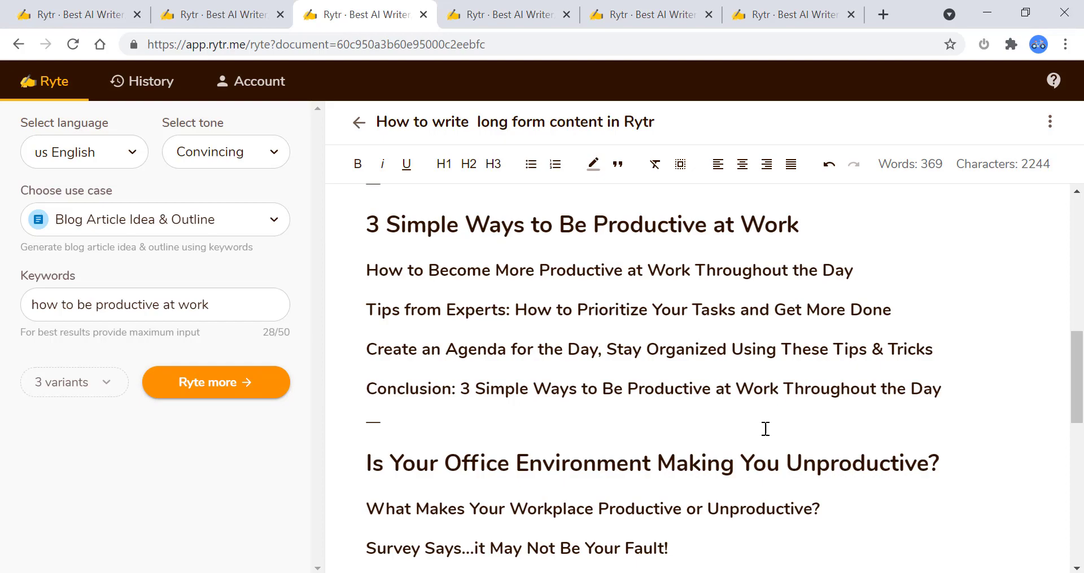
scroll(769, 434, down, 10)
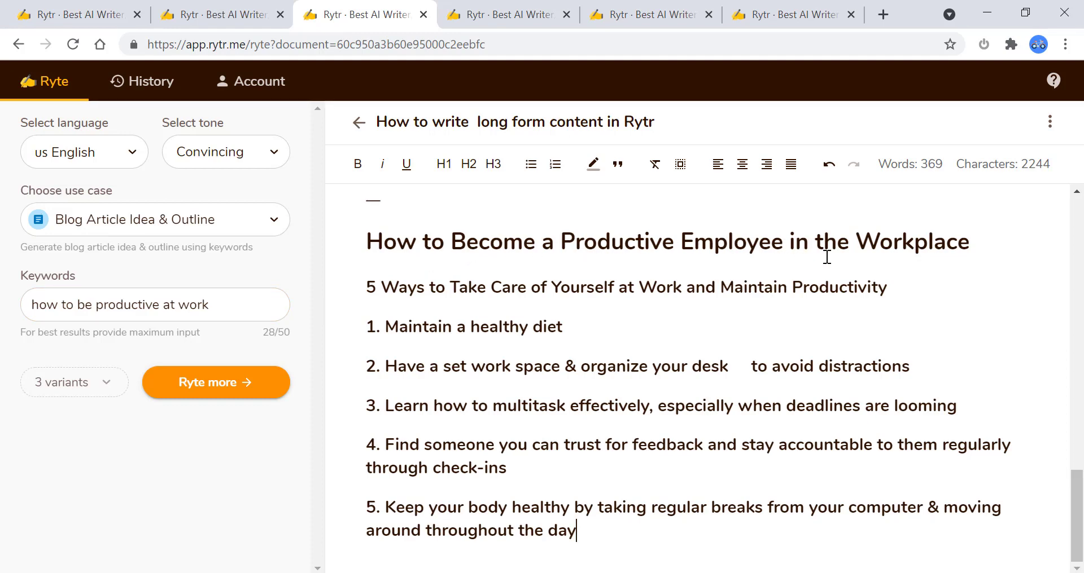
scroll(652, 288, up, 5)
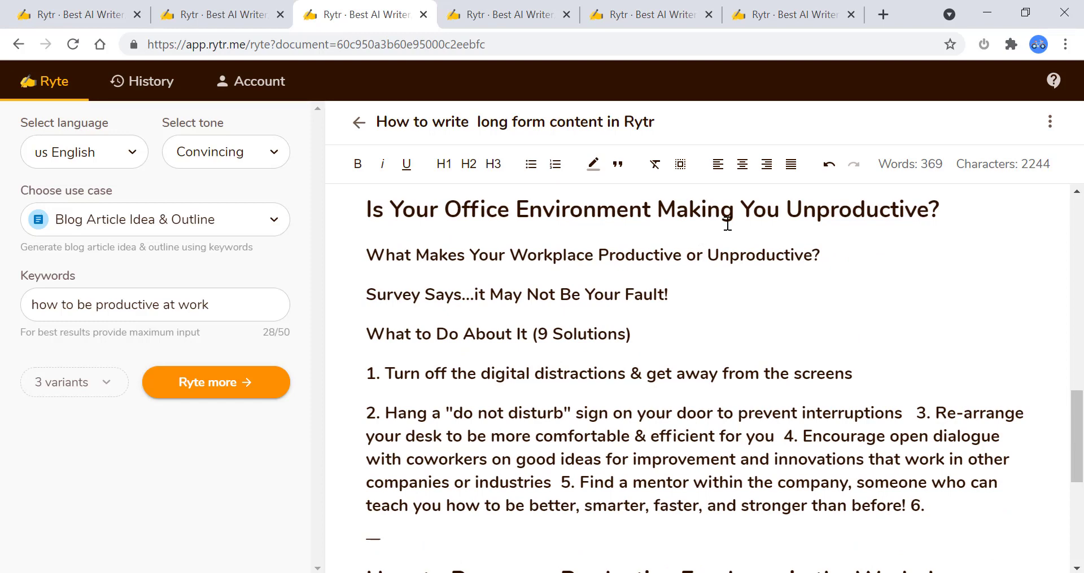
scroll(793, 260, up, 6)
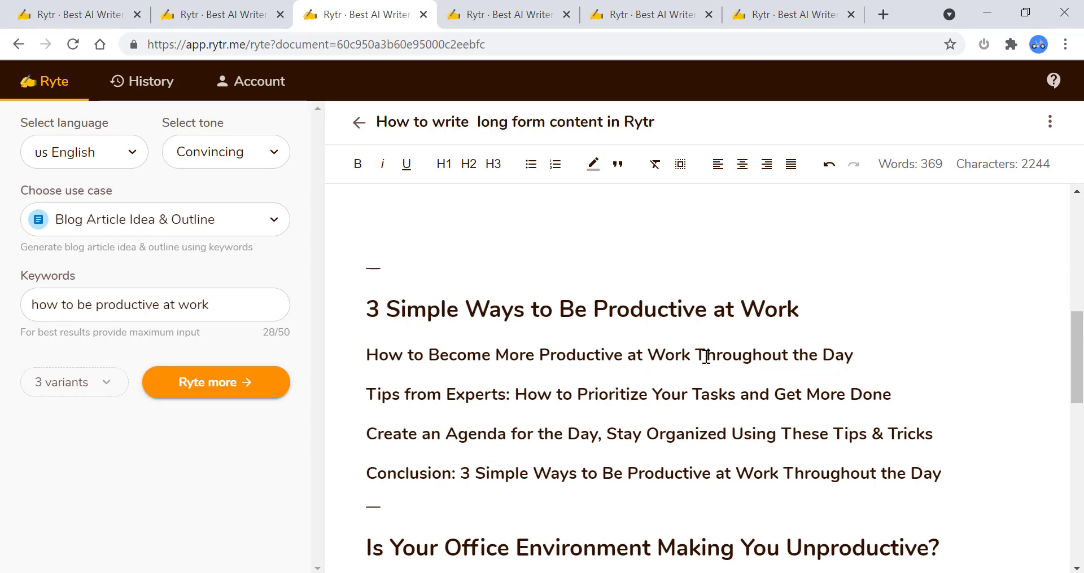
scroll(683, 338, down, 2)
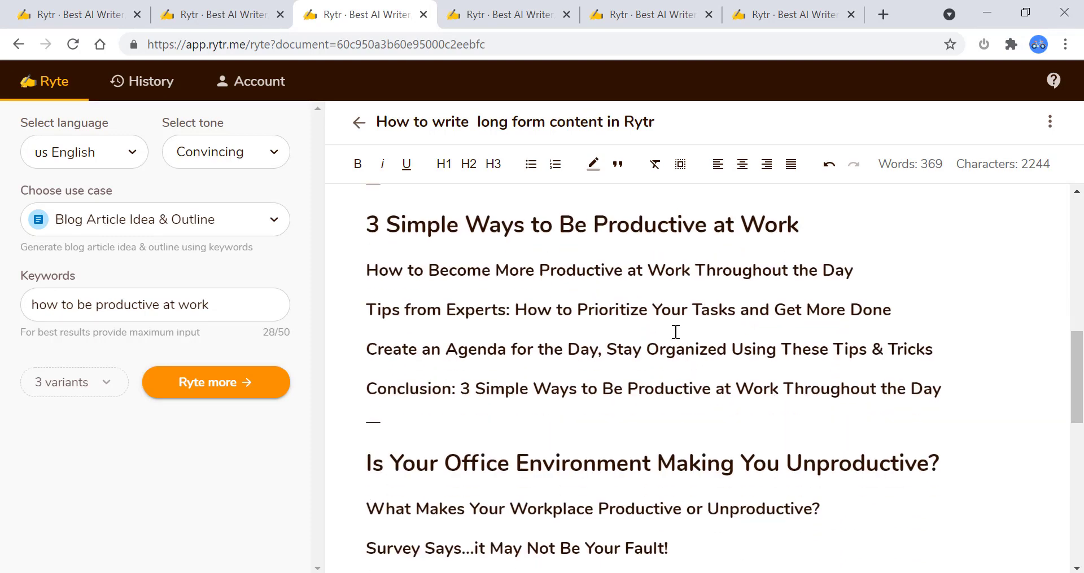
scroll(457, 411, down, 6)
scroll(463, 408, down, 4)
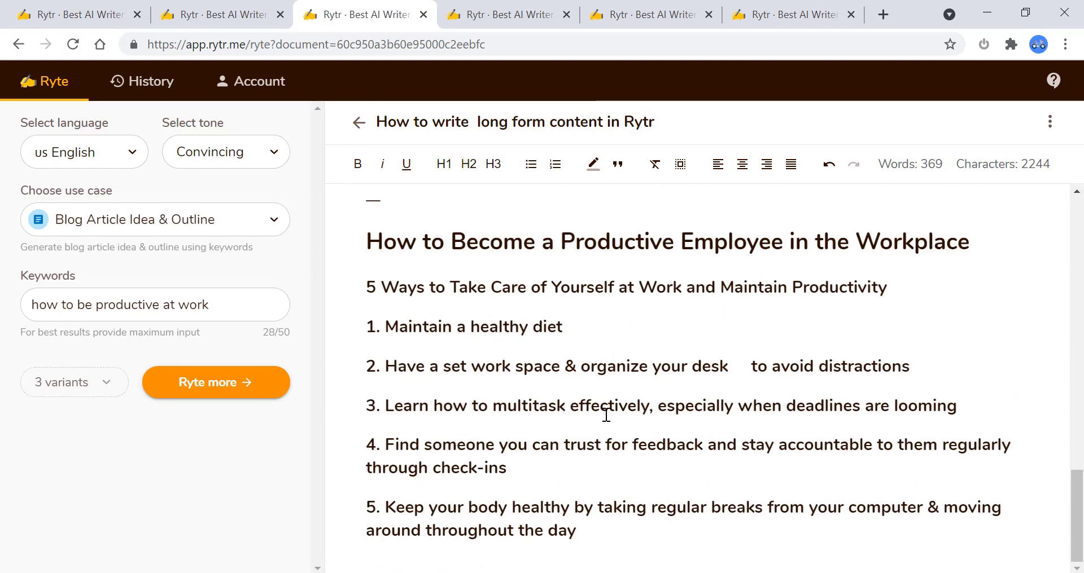
Step: Generate another 3 variants on a new line at the end of the document and review their outlines
key(Return)
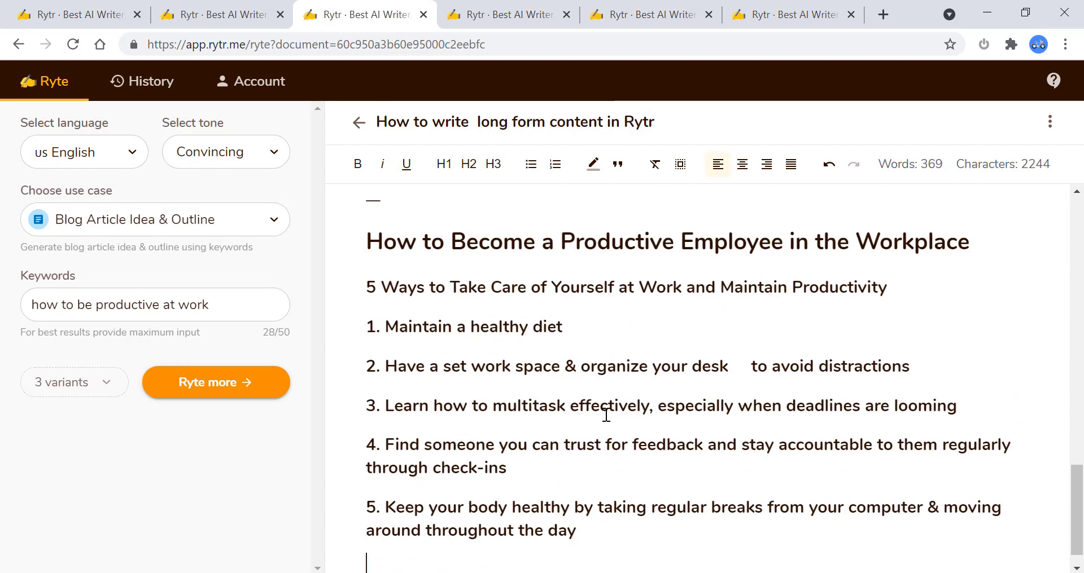
click(215, 388)
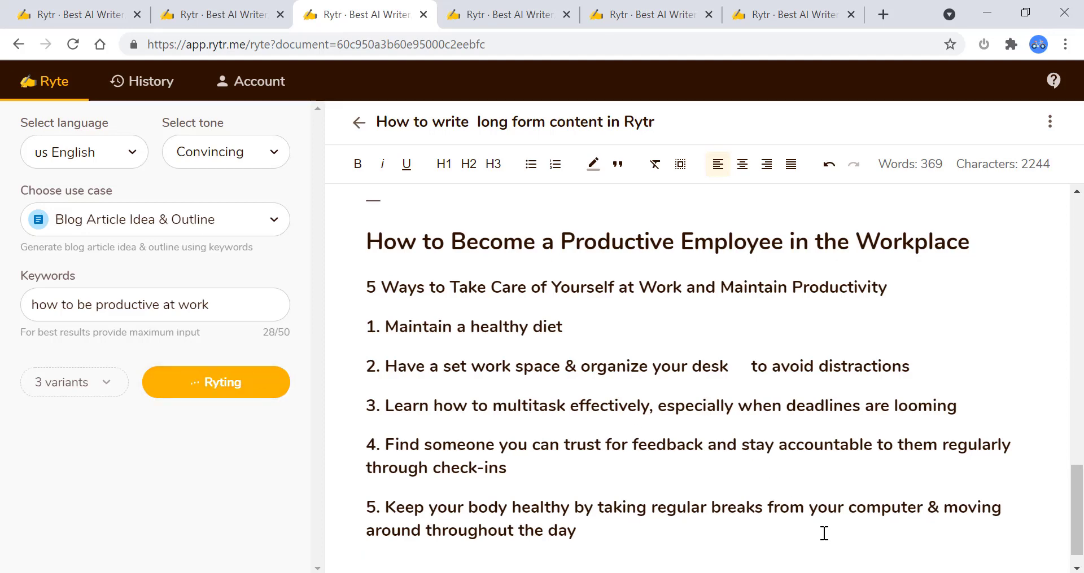
scroll(809, 525, down, 1)
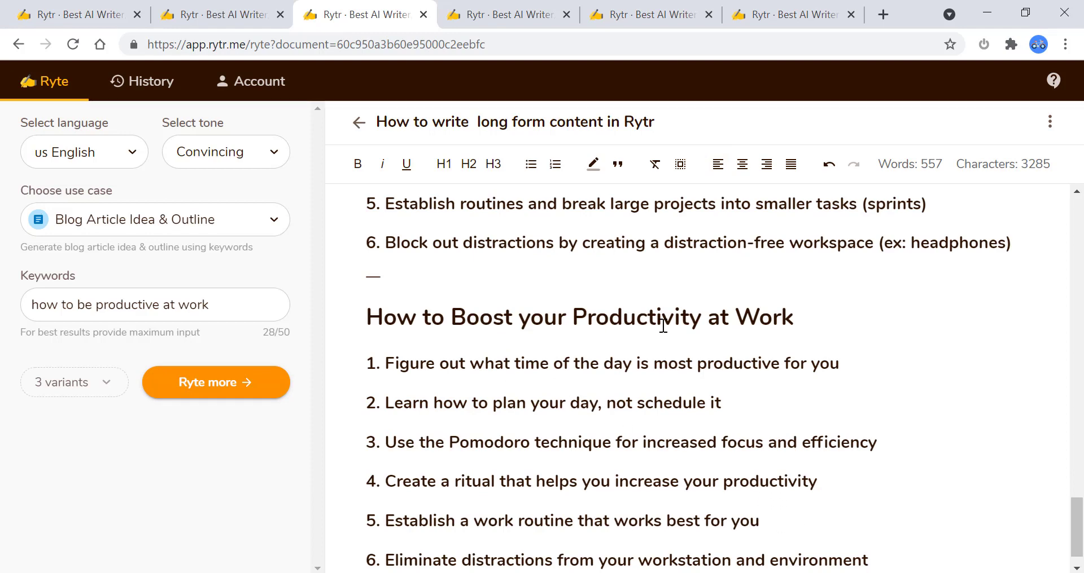
scroll(763, 429, down, 1)
scroll(763, 429, up, 6)
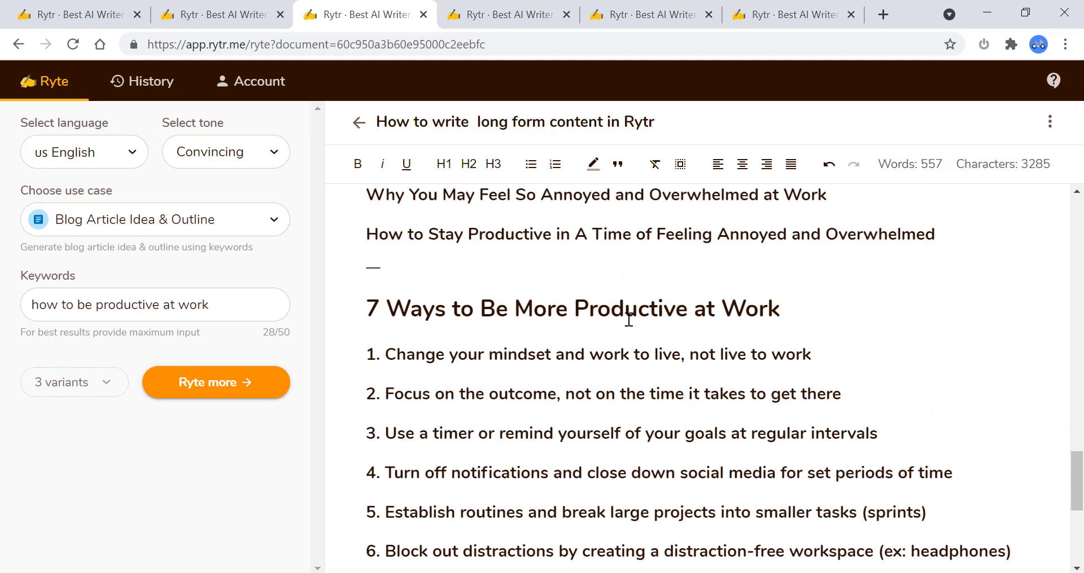
scroll(750, 370, up, 4)
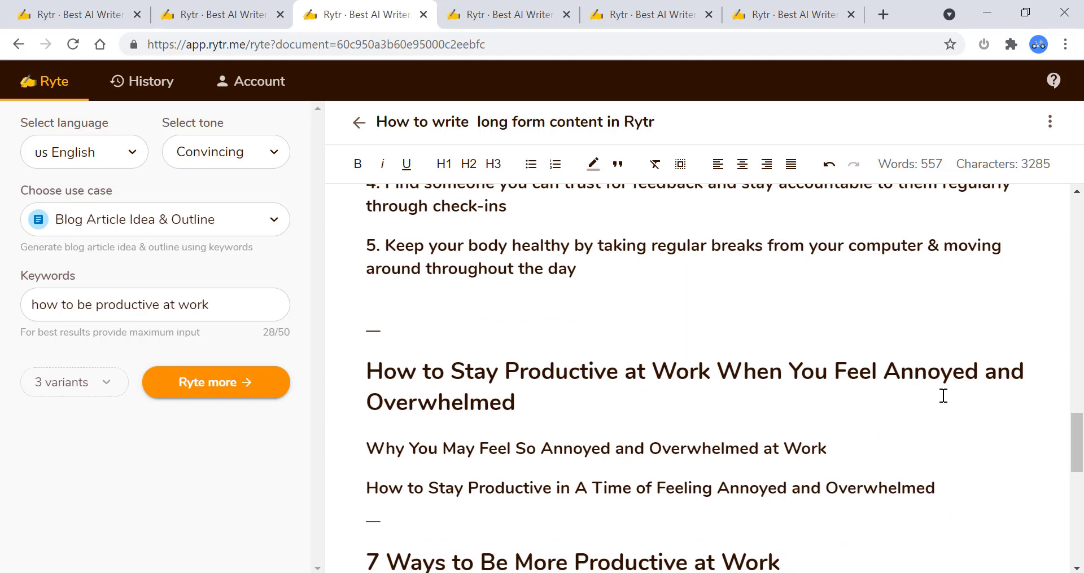
scroll(926, 482, down, 10)
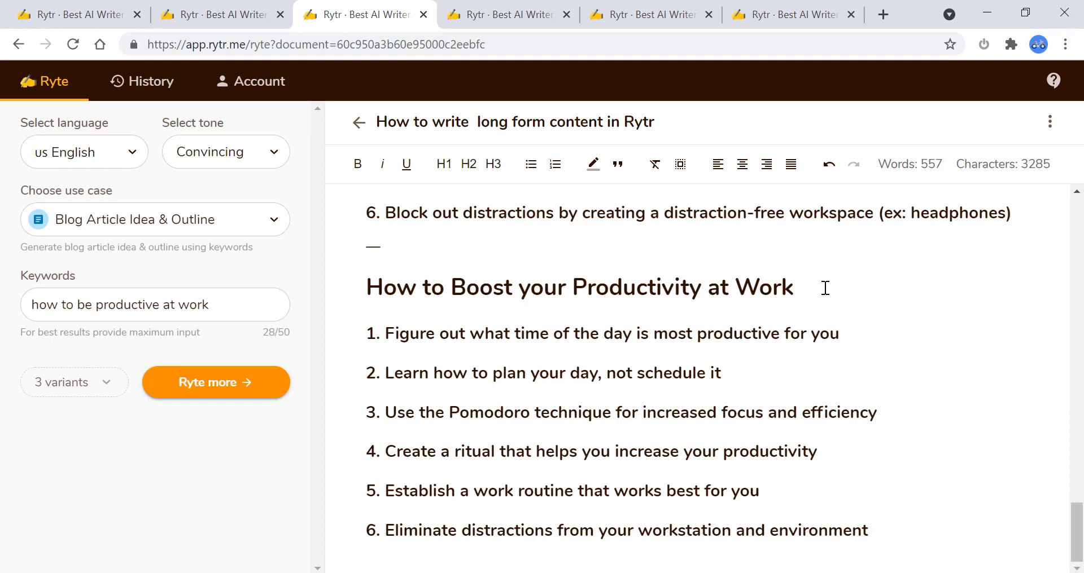
Step: Highlight the heading "How to Boost your Productivity at Work" and its first outline point to view the AI helpers offered for each
drag(798, 288, 364, 287)
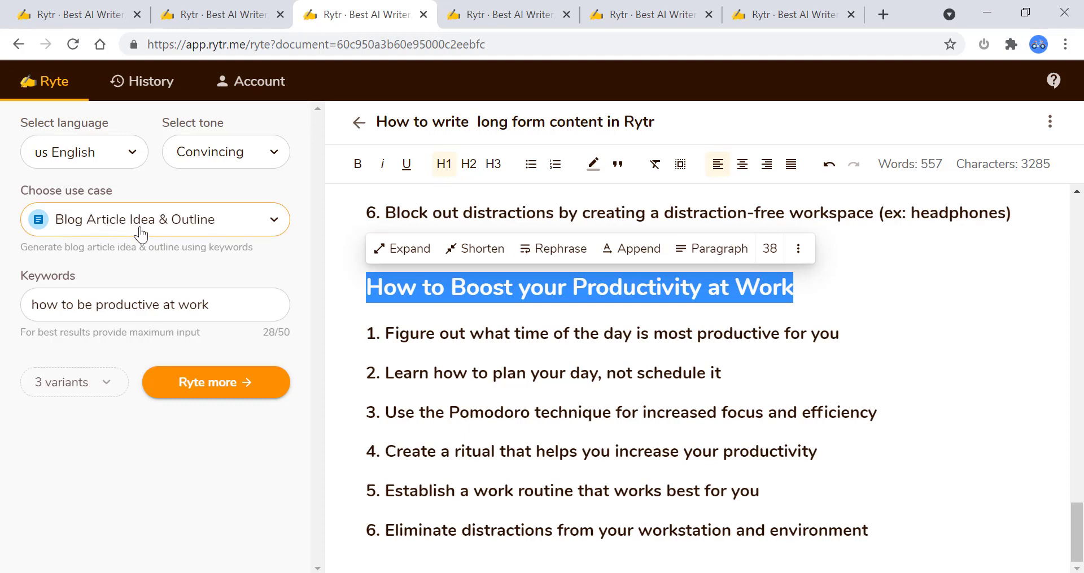
click(377, 333)
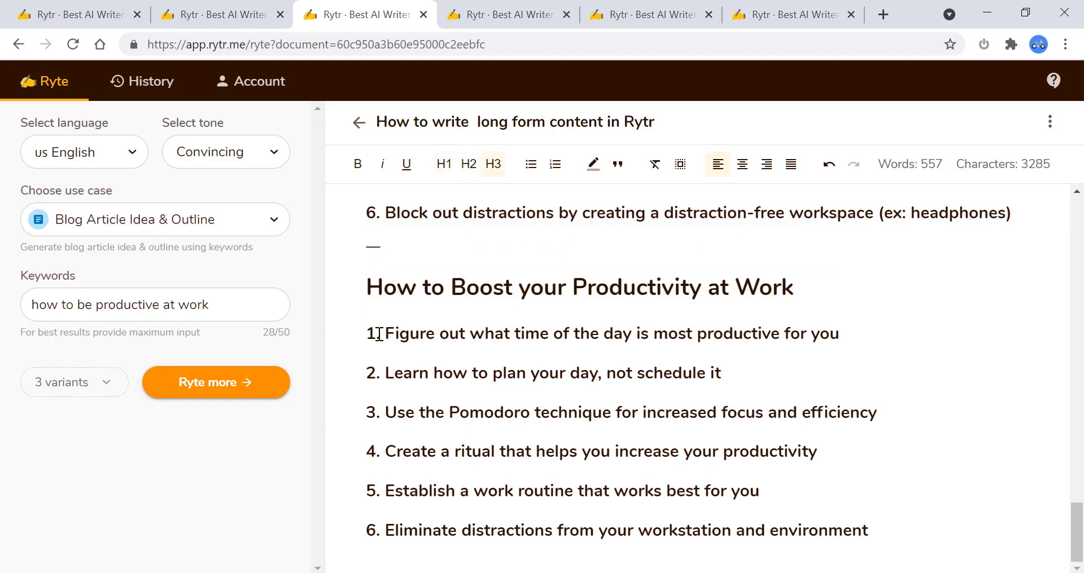
drag(846, 336, 388, 330)
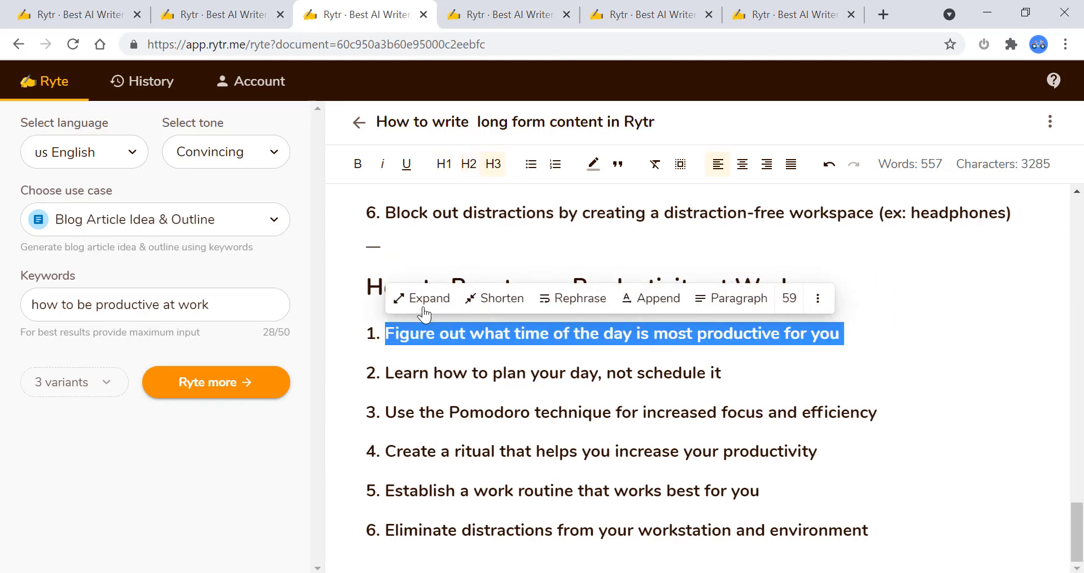
click(762, 398)
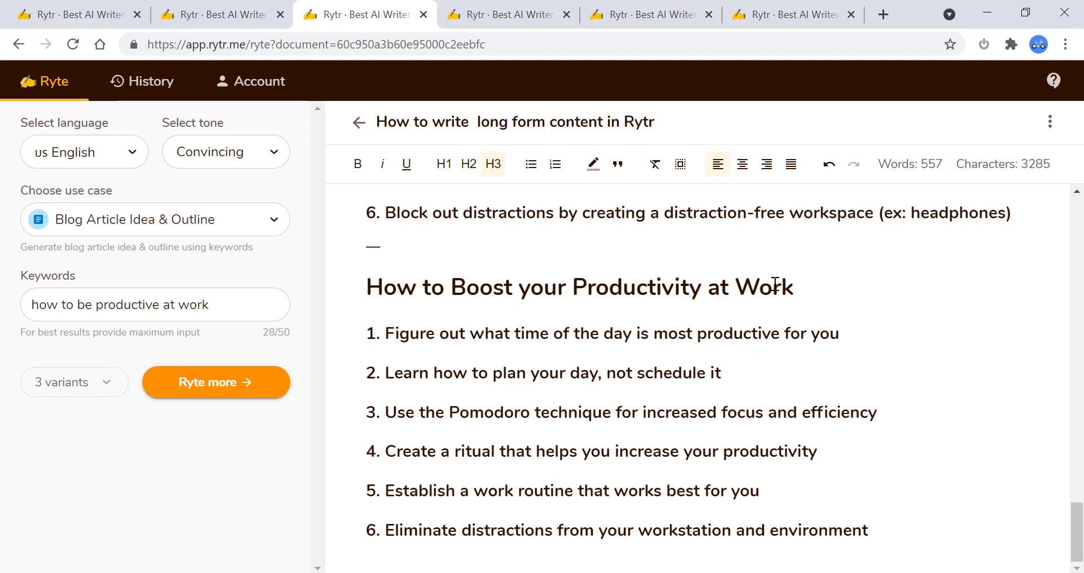
Step: Check the Paragraph helper's availability for the full "How to Boost your Productivity at Work" heading and for only "How to Boost your"
drag(798, 287, 343, 285)
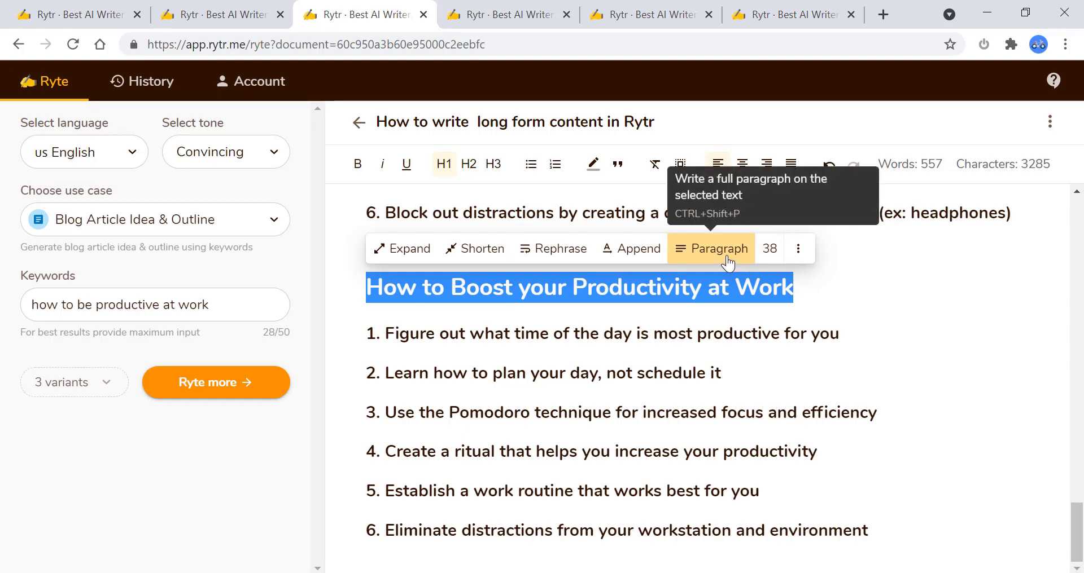
mouse_move(772, 261)
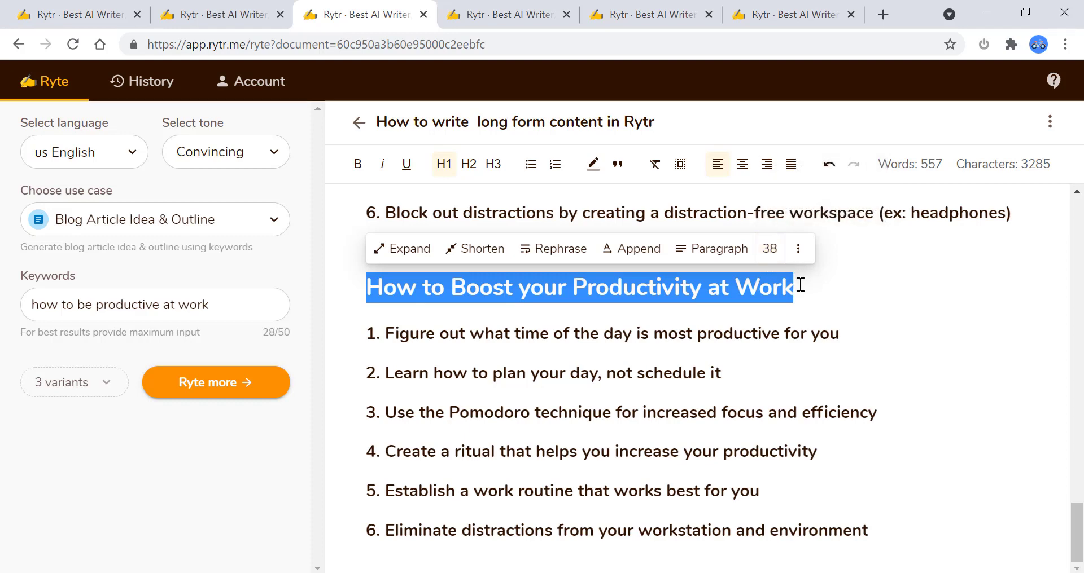
drag(655, 283, 742, 291)
drag(573, 289, 356, 282)
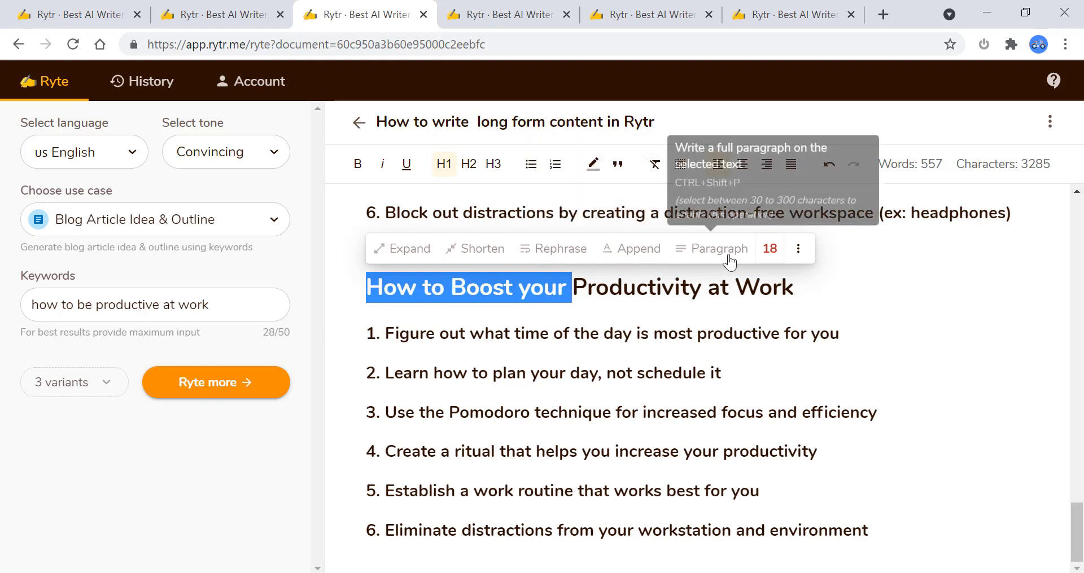
click(854, 297)
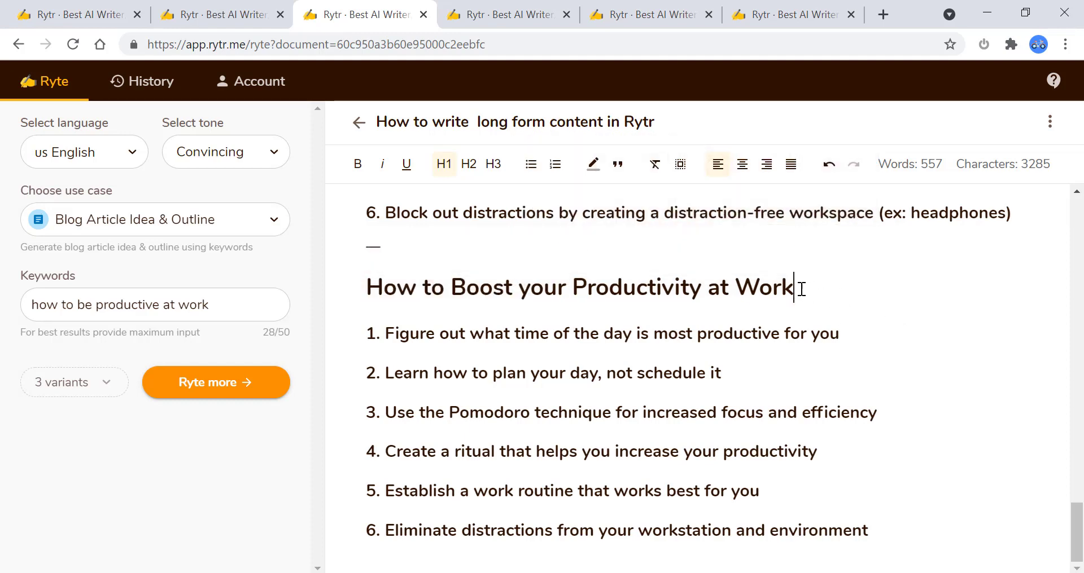
Step: Generate an AI paragraph for the heading "How to Boost your Productivity at Work"
drag(781, 289, 367, 293)
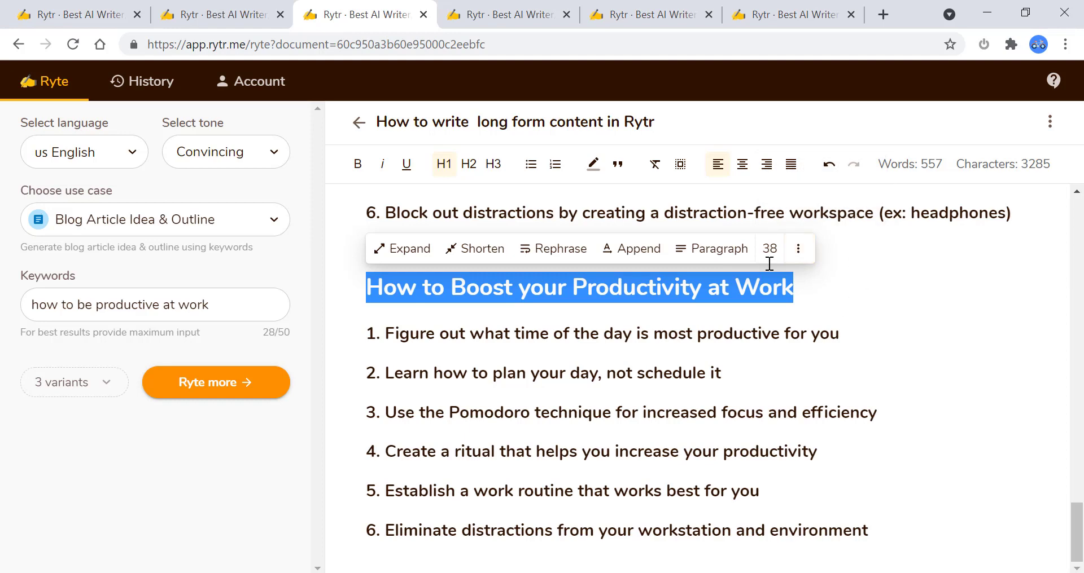
click(719, 257)
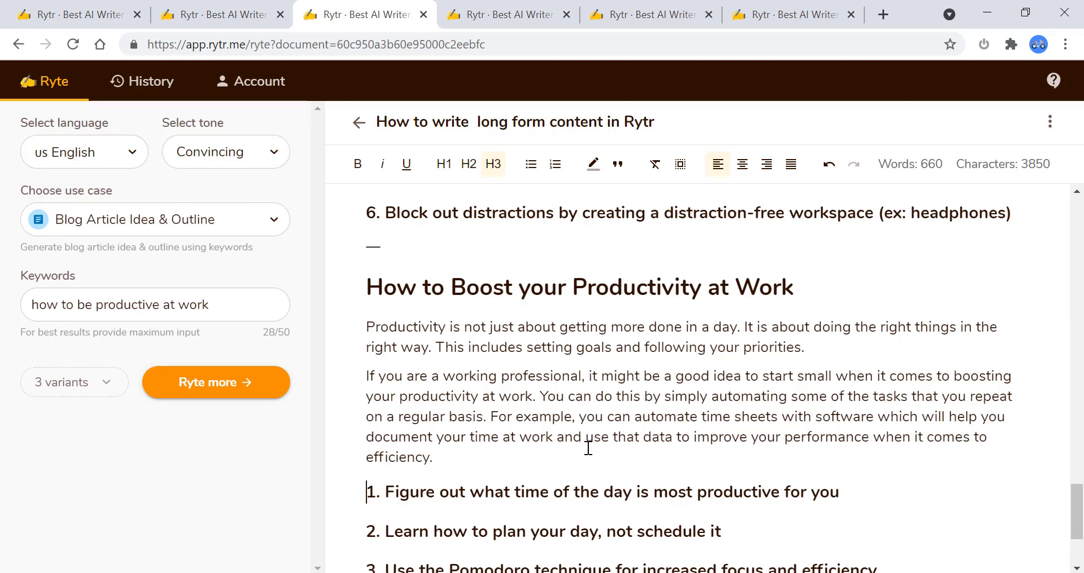
Step: Remove the number "1." from the outline heading "Figure out what time of the day is most productive for you"
scroll(604, 424, down, 2)
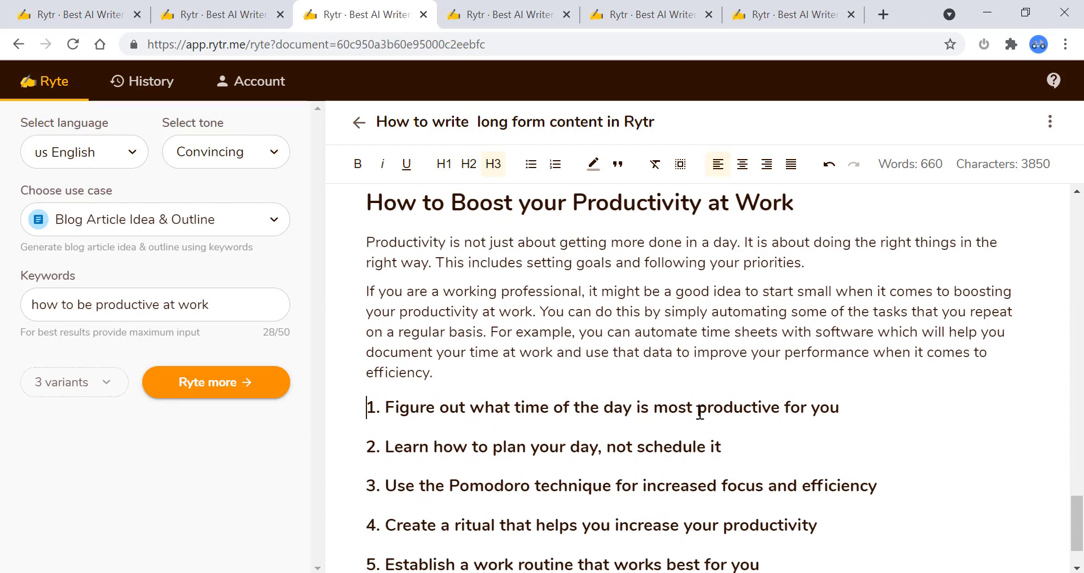
click(385, 407)
key(BackSpace)
key(BackSpace)
key(BackSpace)
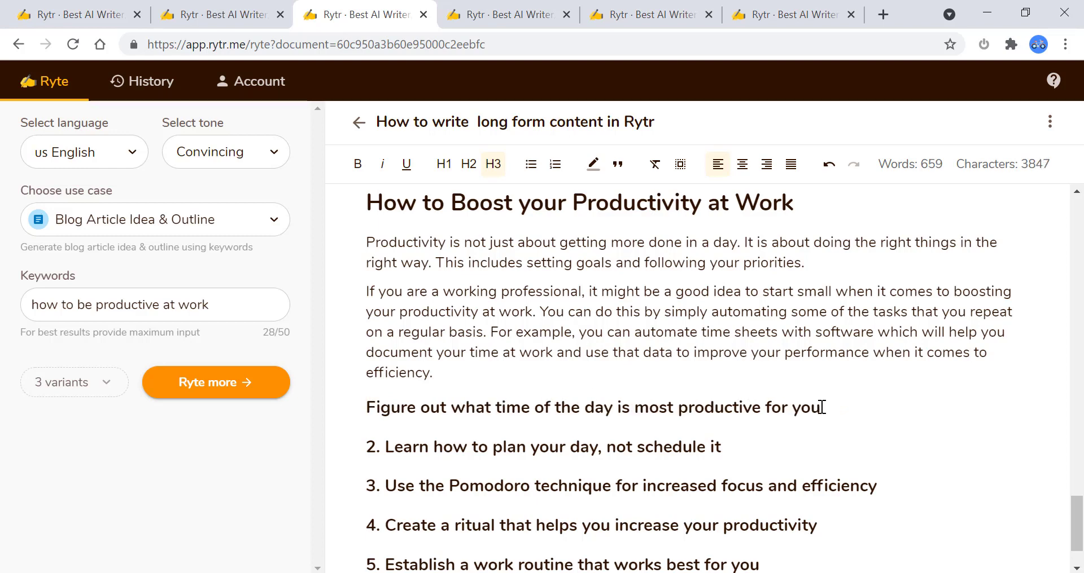
Step: Generate a paragraph for "Figure out what time of the day is most productive for you", undo it and generate a fresh one
drag(822, 407, 363, 407)
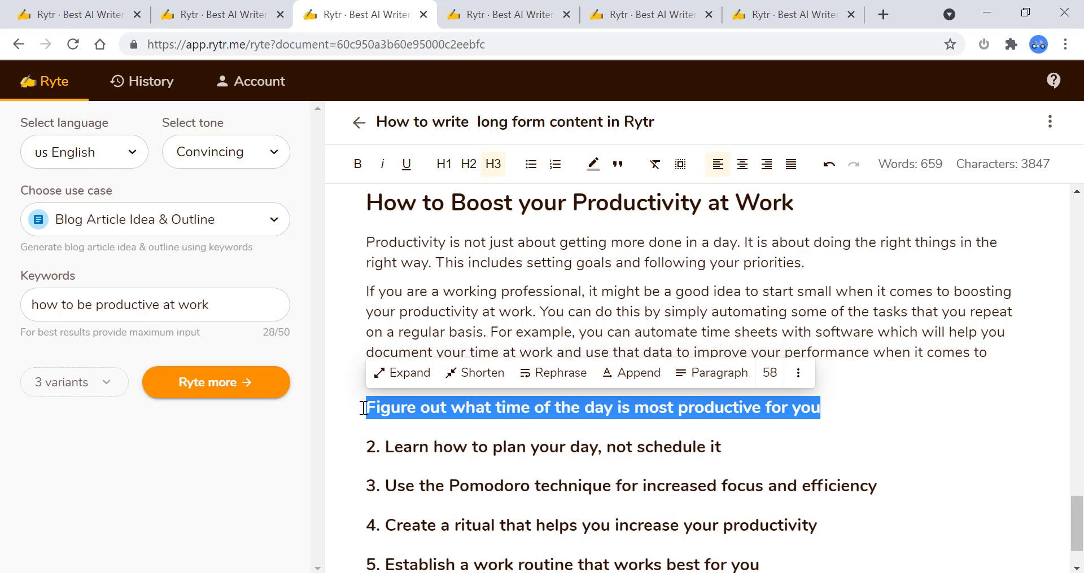
click(713, 377)
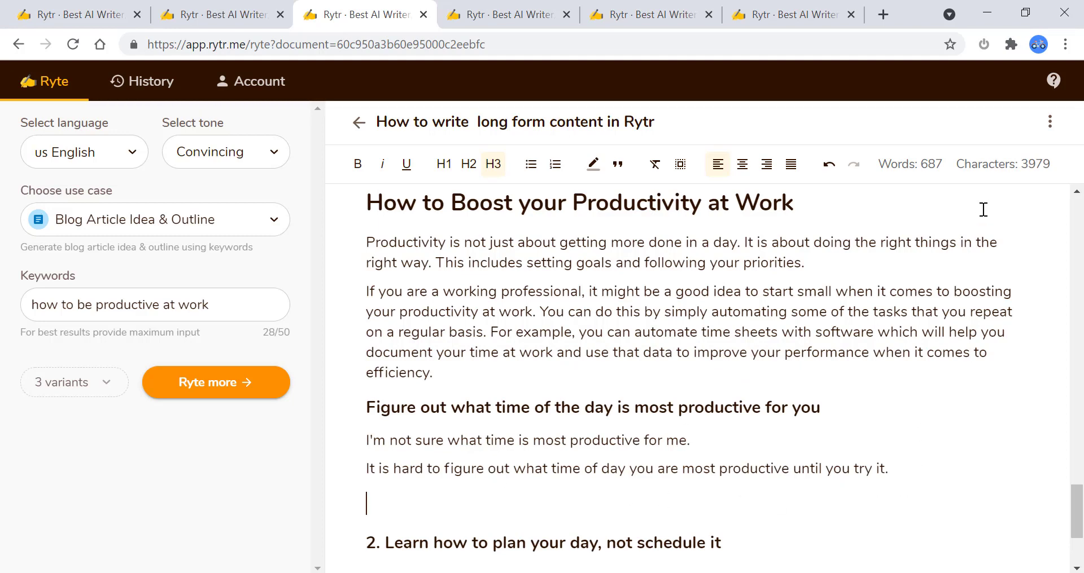
click(828, 165)
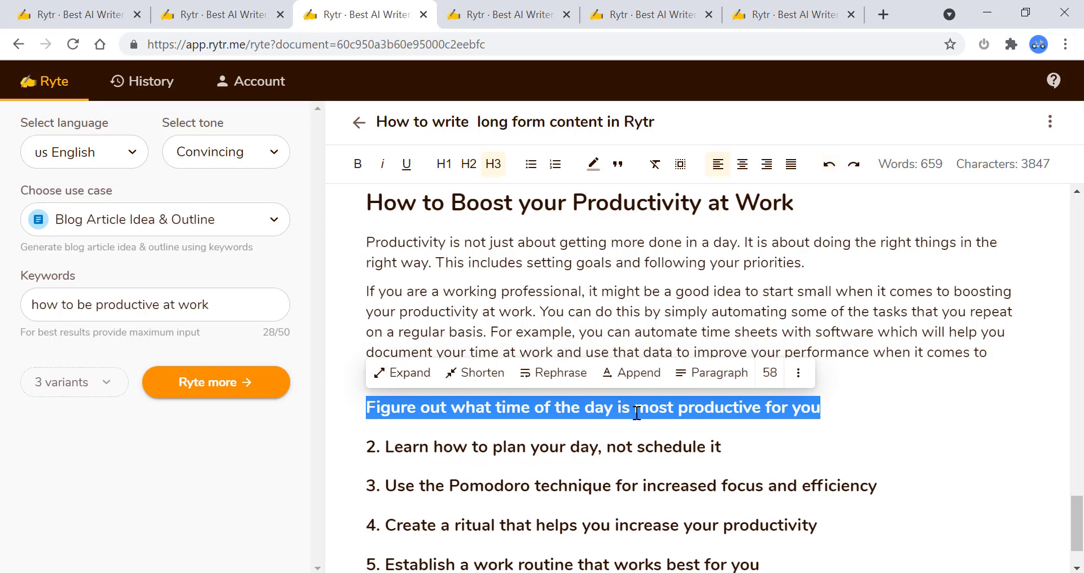
click(720, 374)
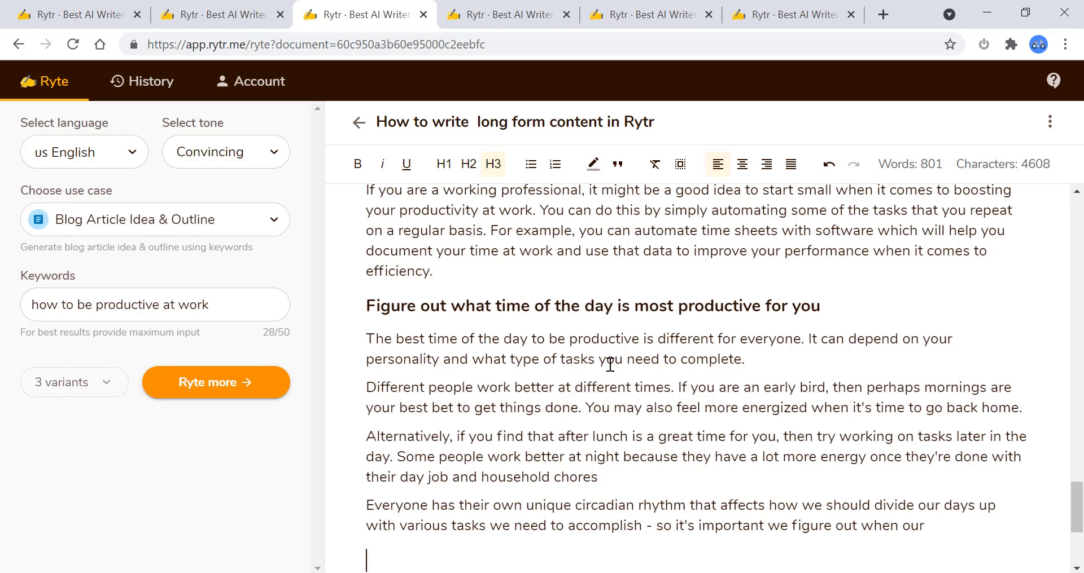
Step: Remove the number "2." from the heading "Learn how to plan your day, not schedule it" and generate a paragraph for it
scroll(731, 397, down, 1)
scroll(731, 397, down, 2)
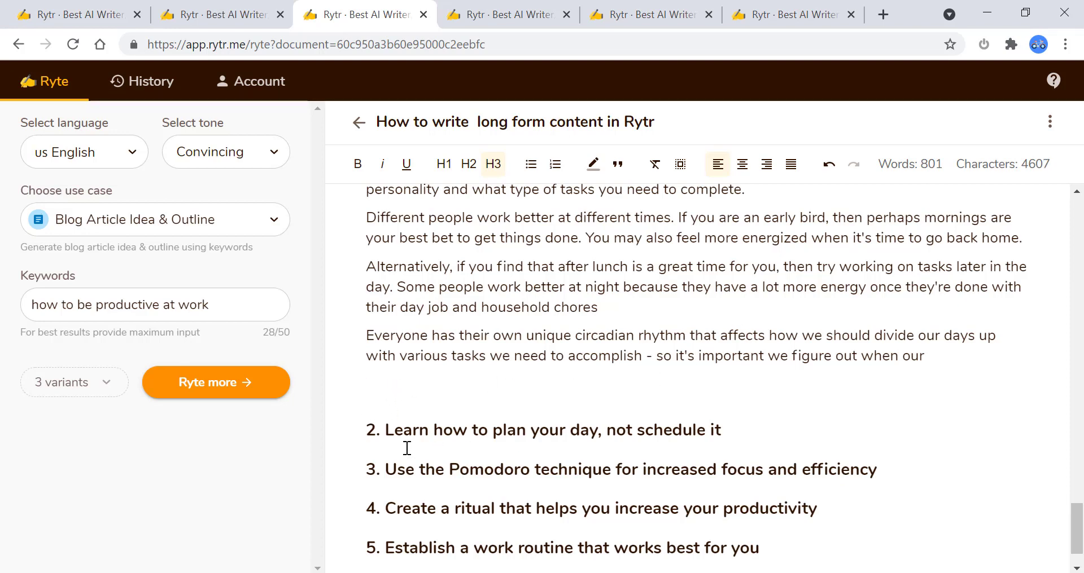
click(384, 431)
key(BackSpace)
key(BackSpace)
key(BackSpace)
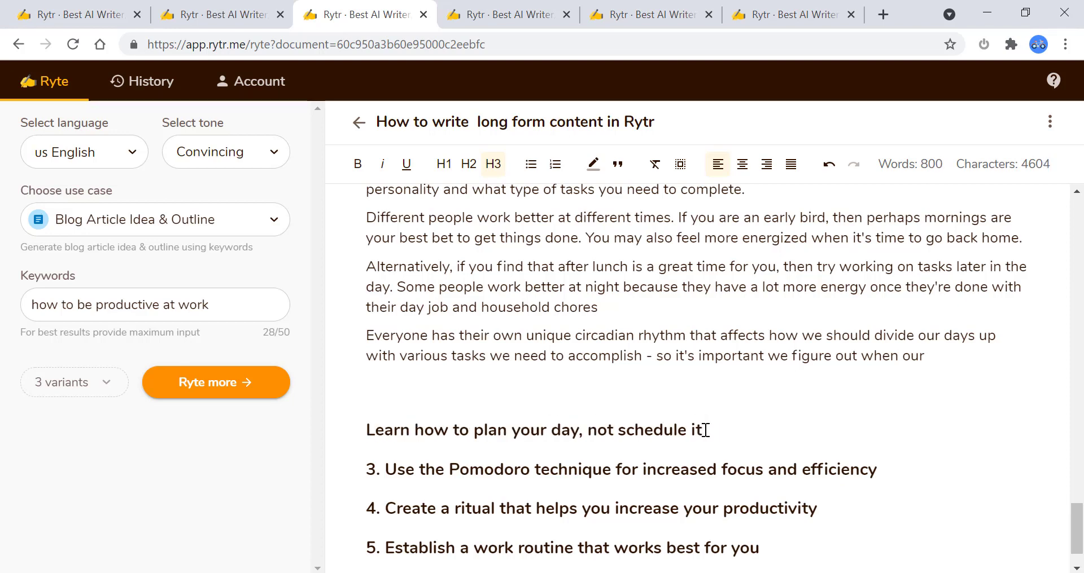
drag(704, 431, 346, 431)
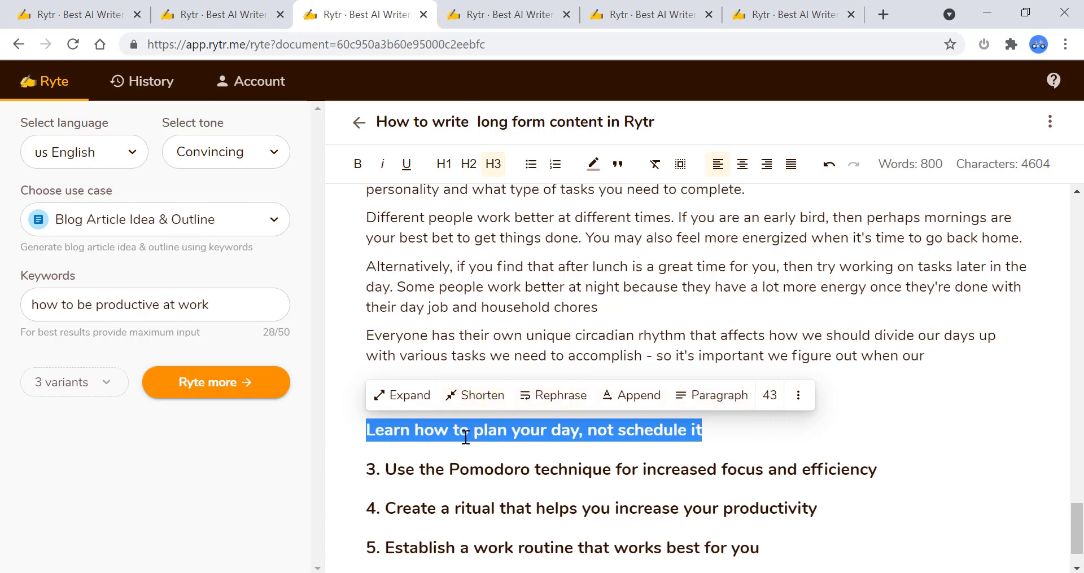
click(721, 403)
scroll(563, 469, down, 1)
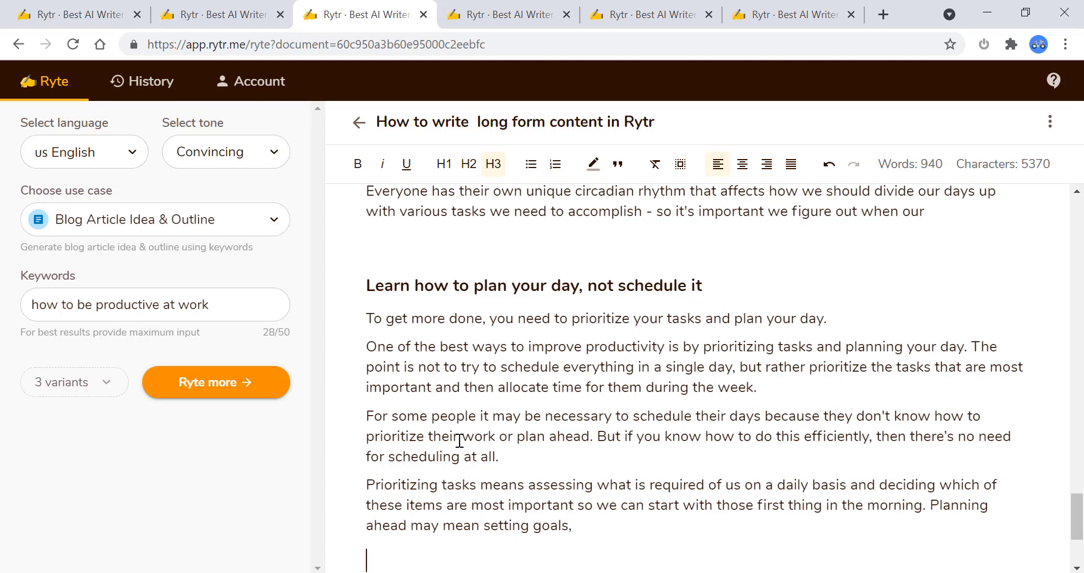
Step: Delete the blank line and number before "Use the Pomodoro technique for increased focus and efficiency" and generate a paragraph for that heading
scroll(459, 441, down, 3)
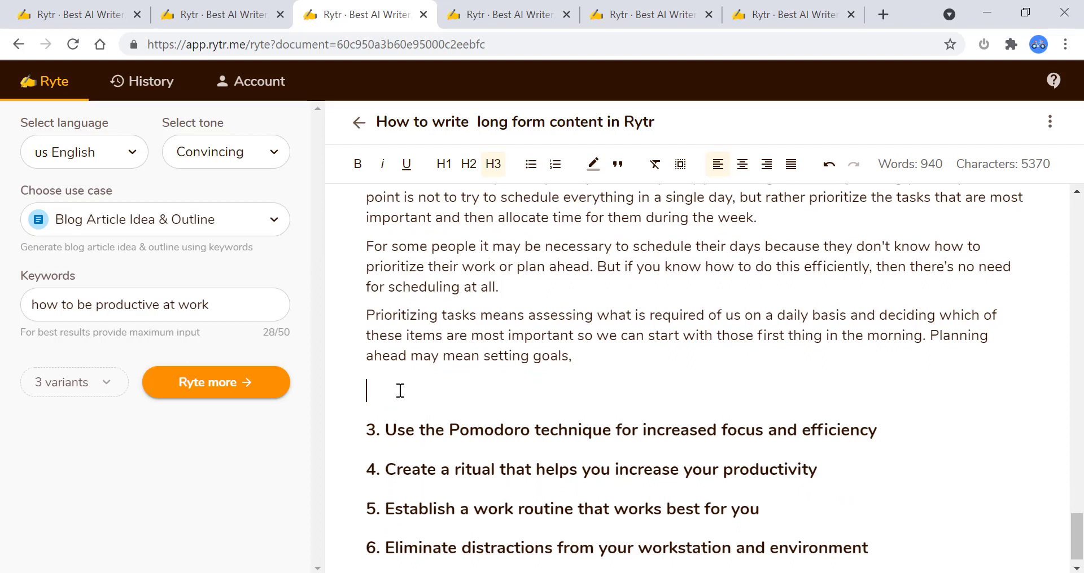
key(Delete)
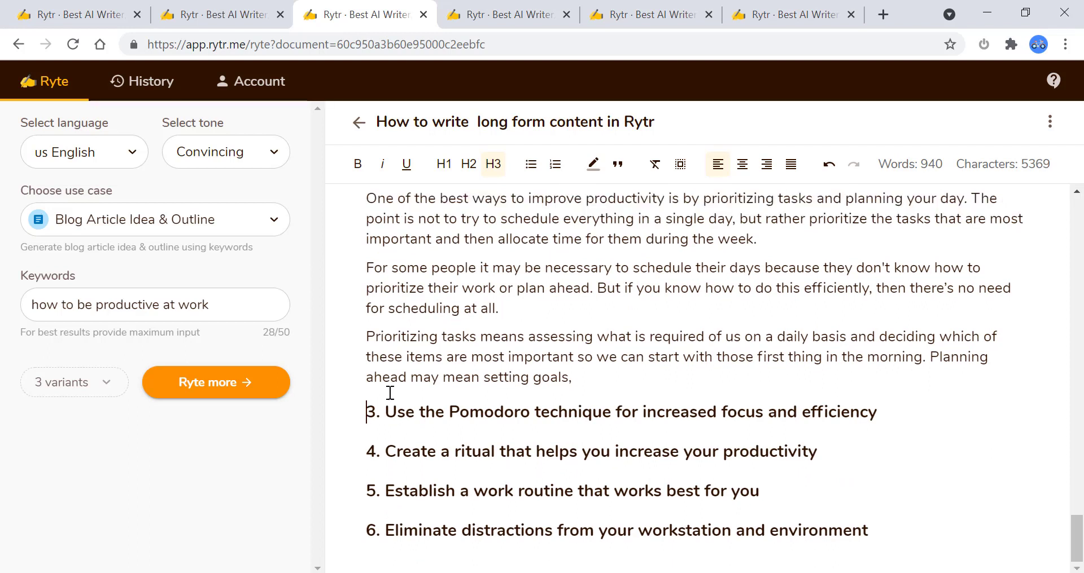
drag(385, 413, 355, 414)
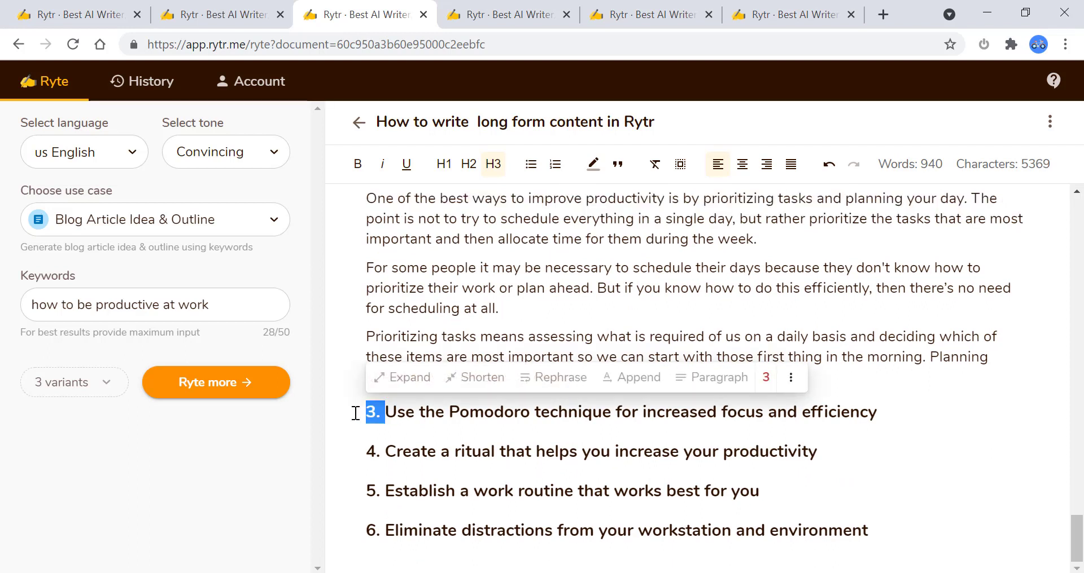
key(BackSpace)
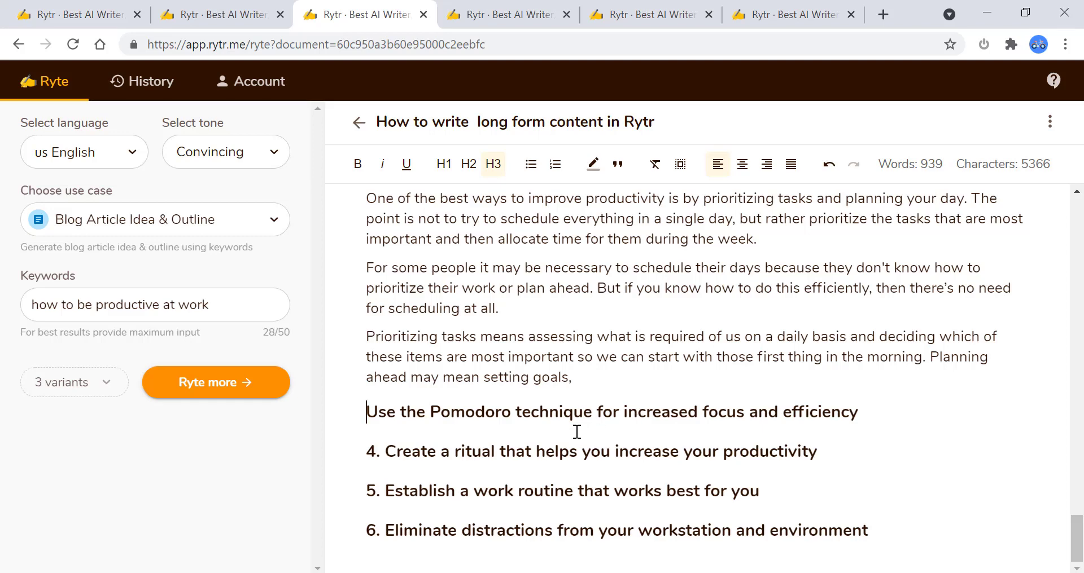
drag(862, 412, 362, 414)
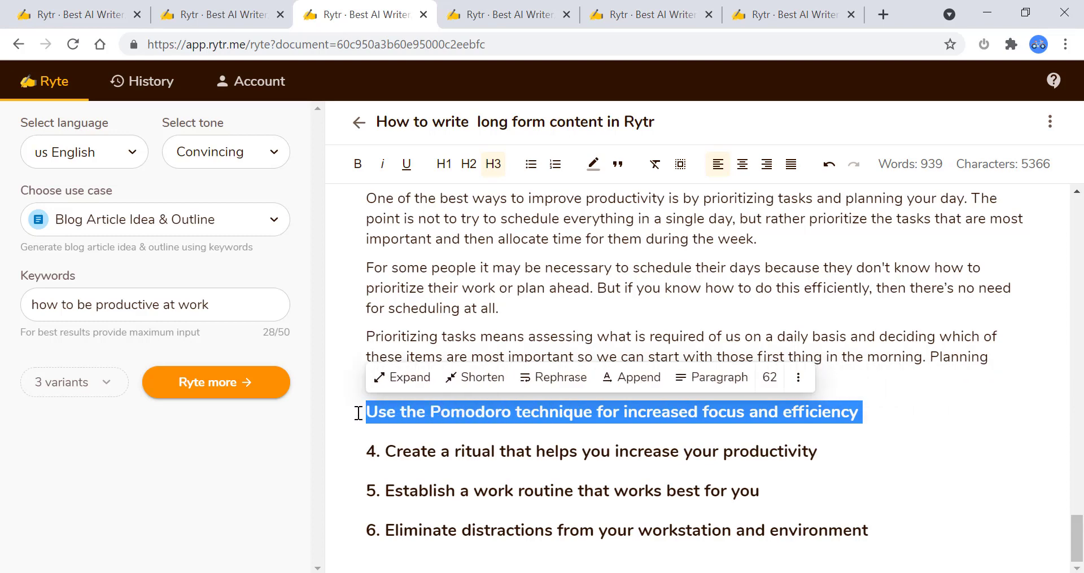
click(726, 385)
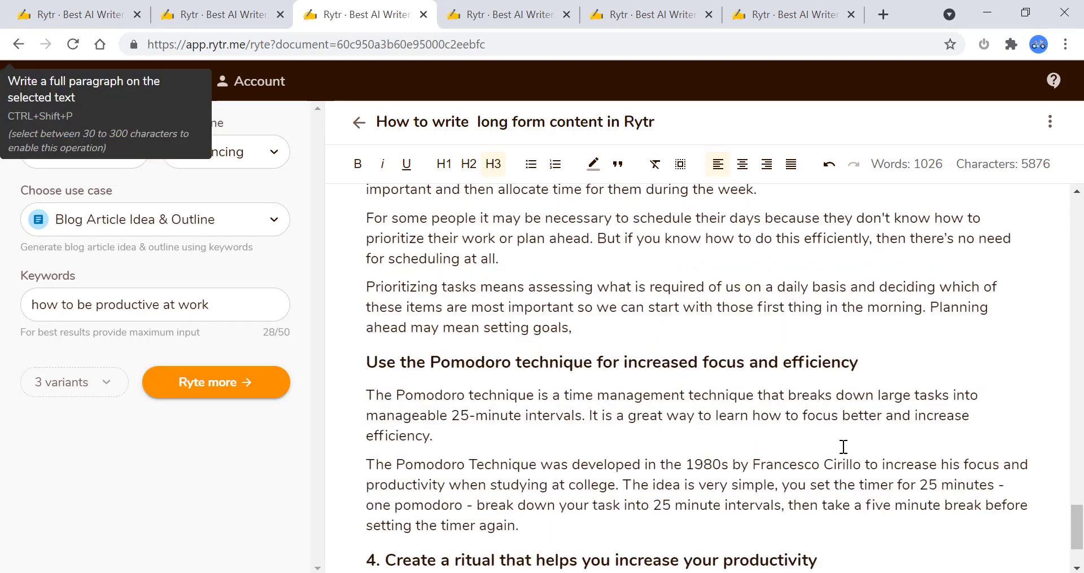
Step: Compare the selection statistics and AI helper availability for the whole second Pomodoro paragraph and for only its part from "The idea is very simple"
scroll(921, 466, down, 2)
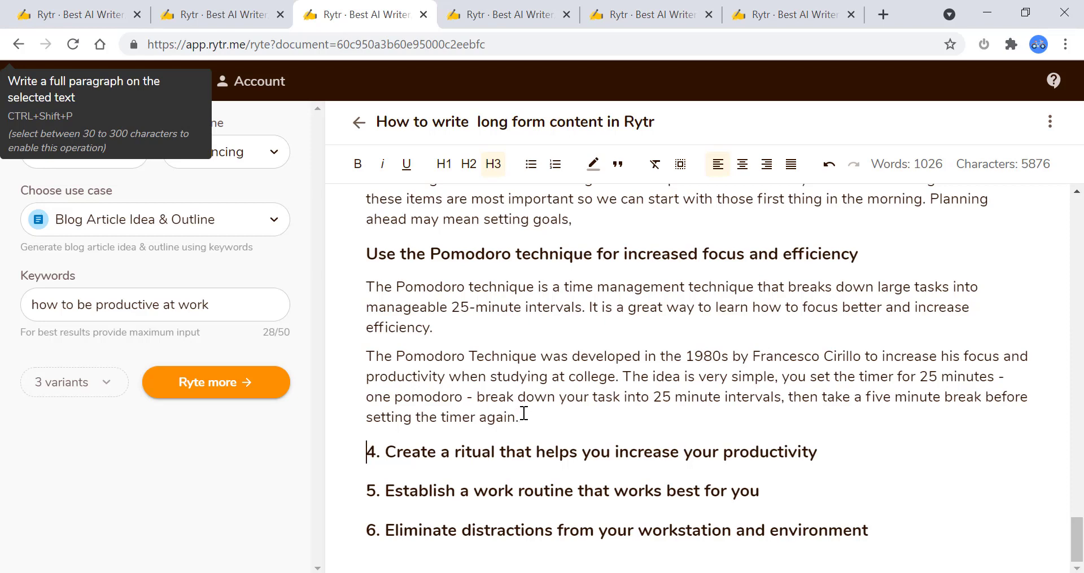
drag(519, 418, 366, 358)
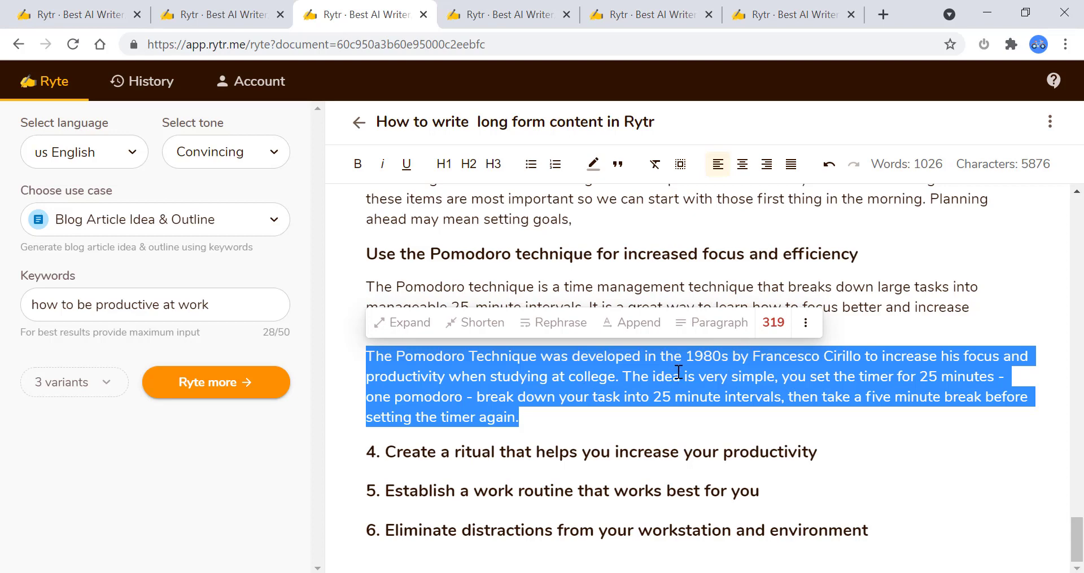
click(615, 384)
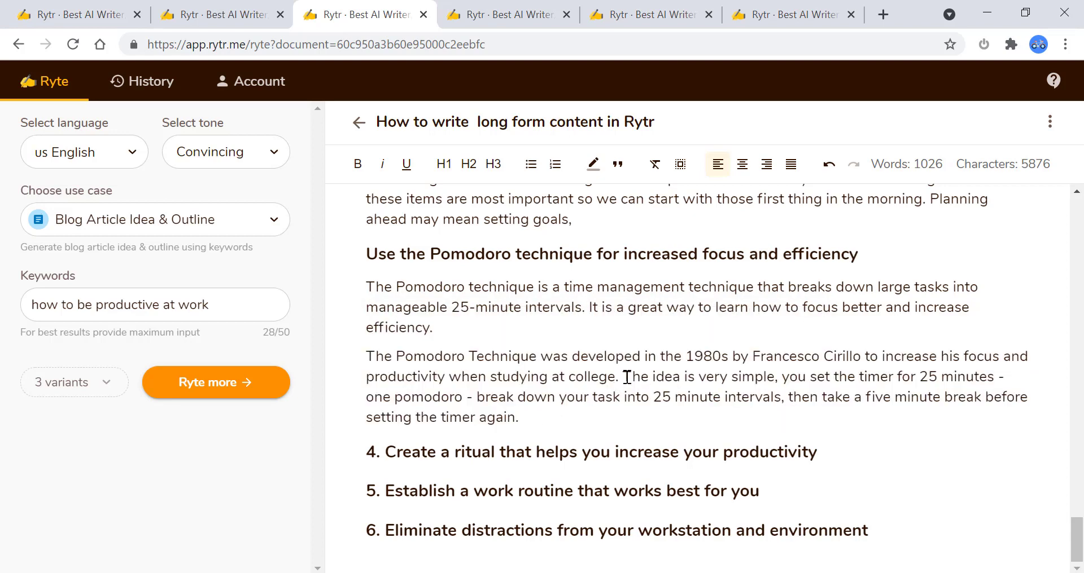
drag(625, 376, 671, 413)
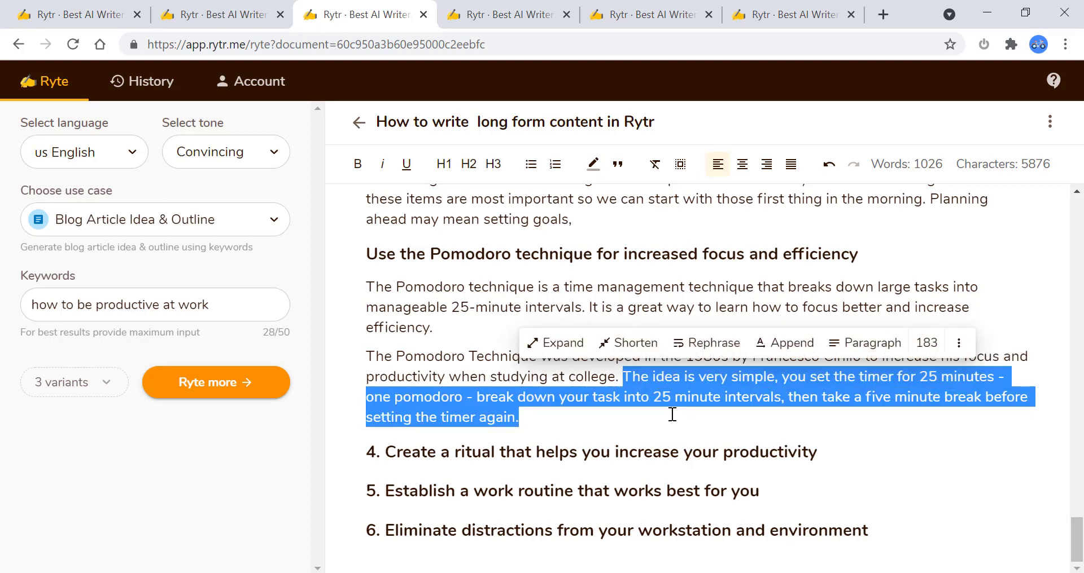
mouse_move(934, 354)
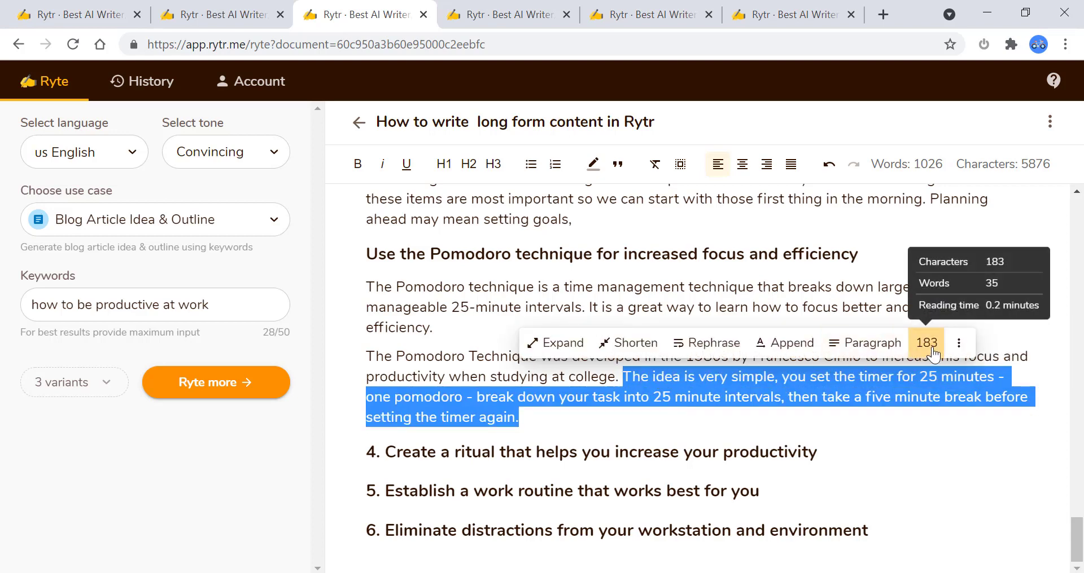
click(609, 430)
drag(519, 418, 347, 360)
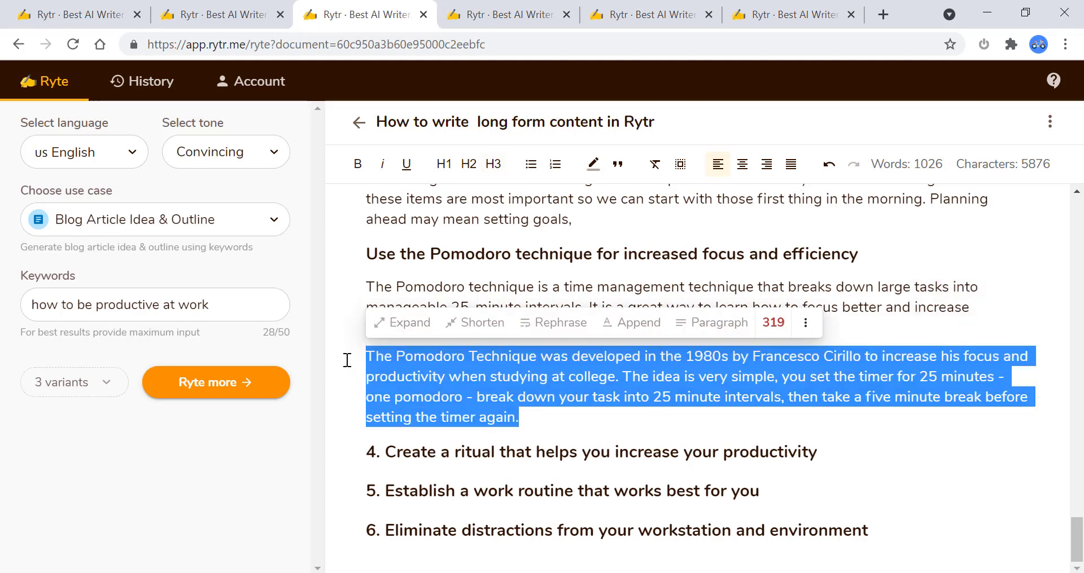
mouse_move(779, 327)
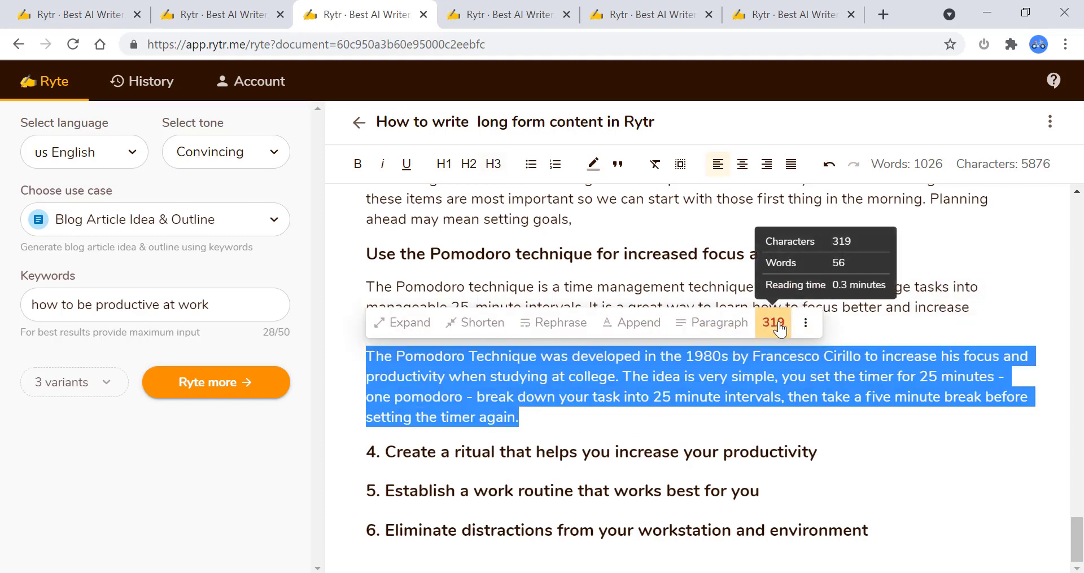
click(575, 422)
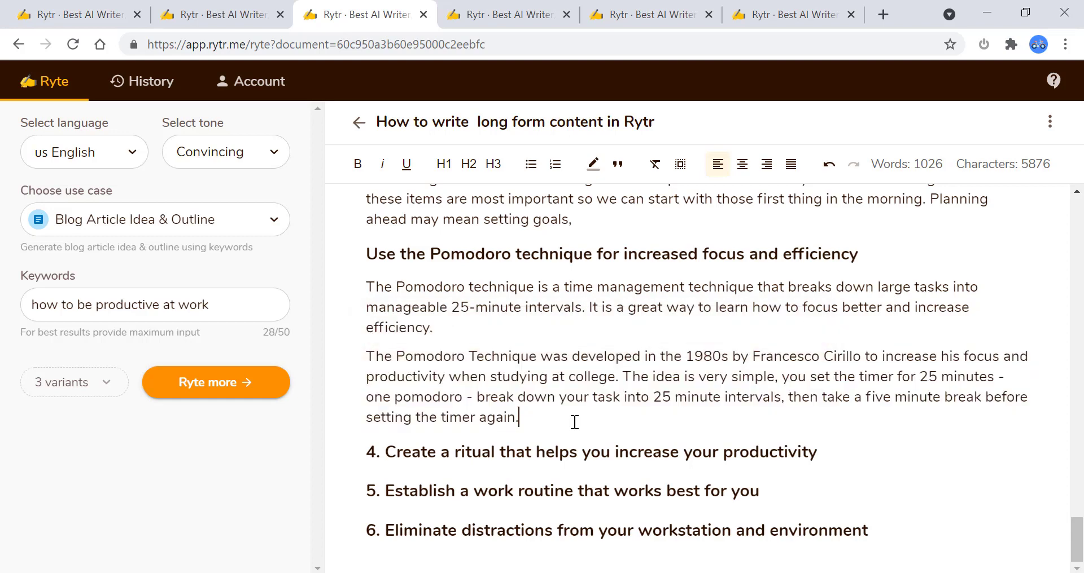
Step: Expand the sentence starting "The idea is very simple" at the end of the second Pomodoro paragraph
drag(519, 417, 625, 376)
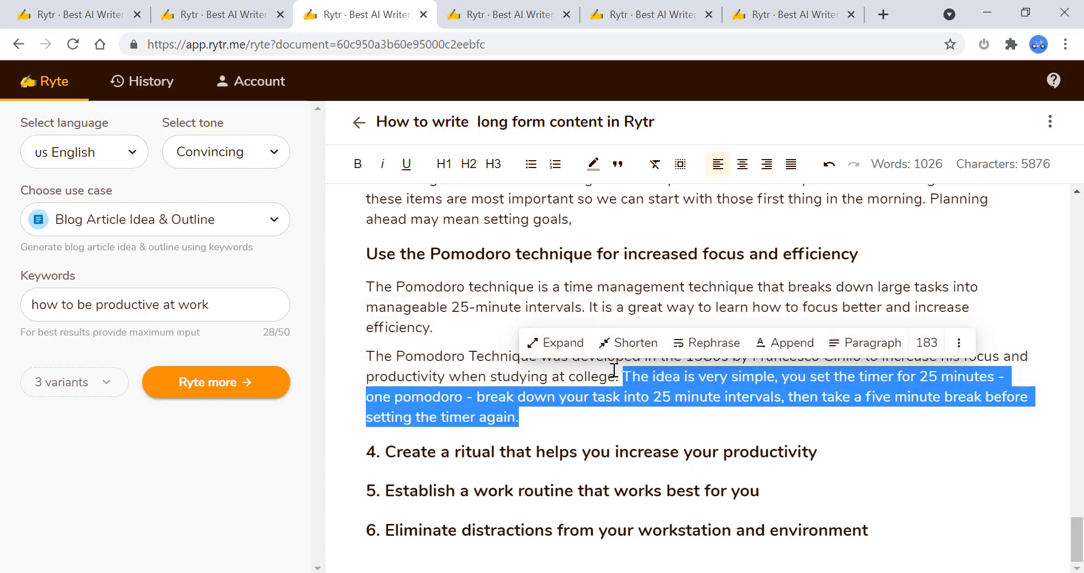
click(570, 352)
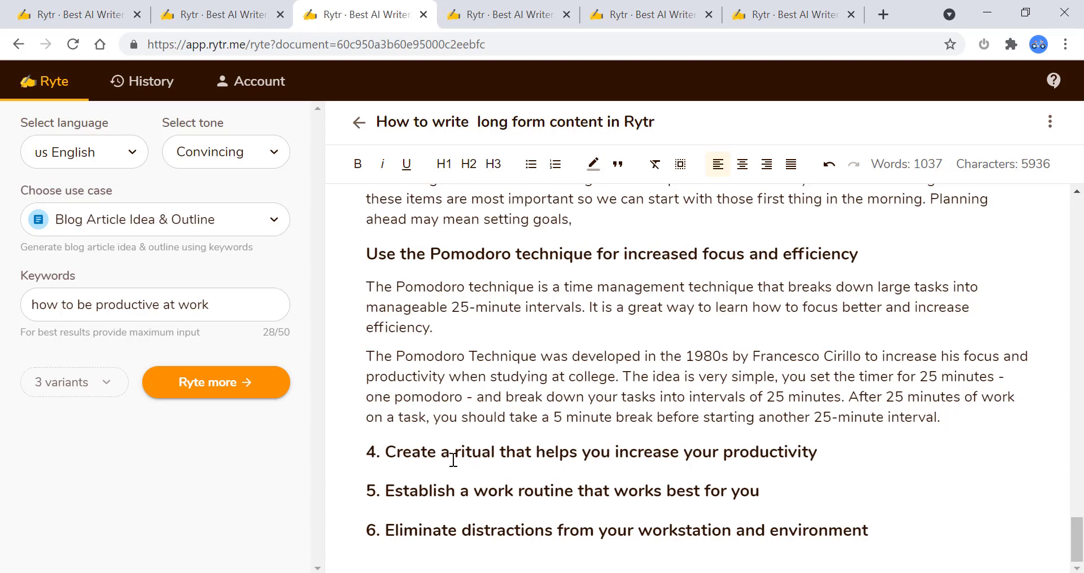
Step: Remove the number "4." from the heading "Create a ritual that helps you increase your productivity" and generate a paragraph for it
click(386, 453)
key(BackSpace)
key(BackSpace)
key(BackSpace)
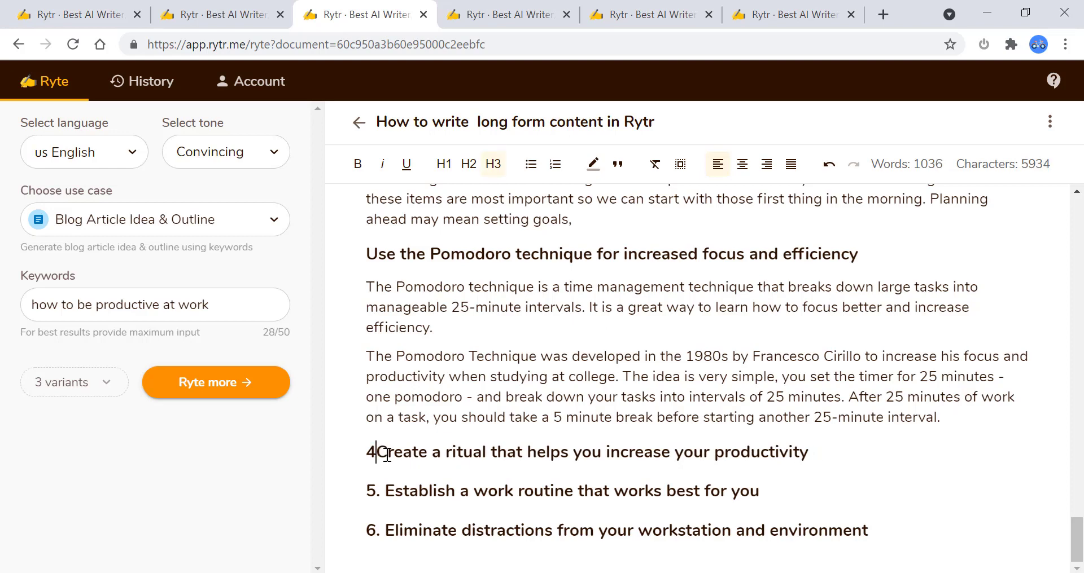
drag(802, 452, 364, 452)
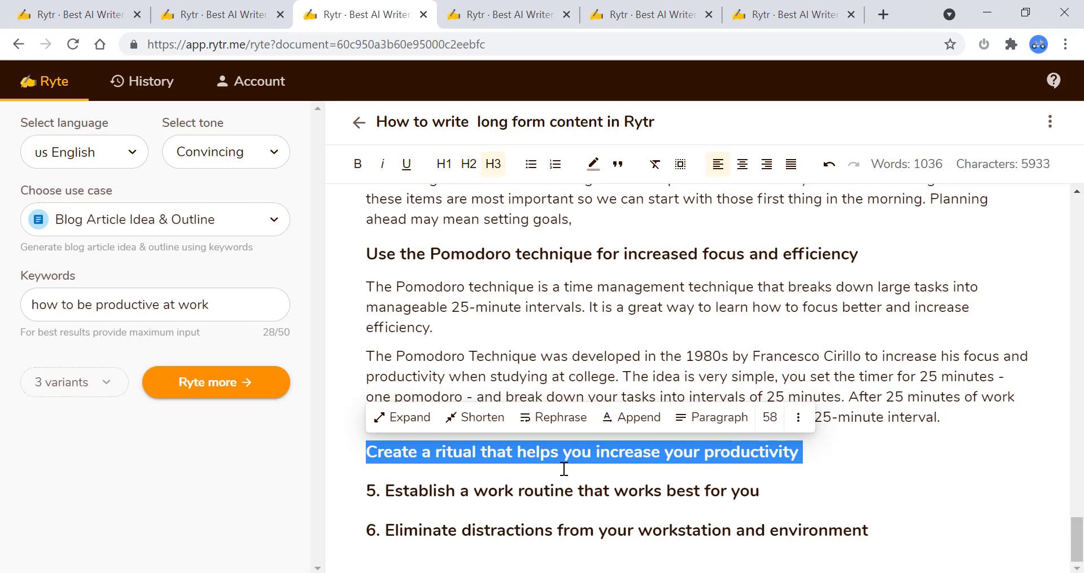
click(729, 421)
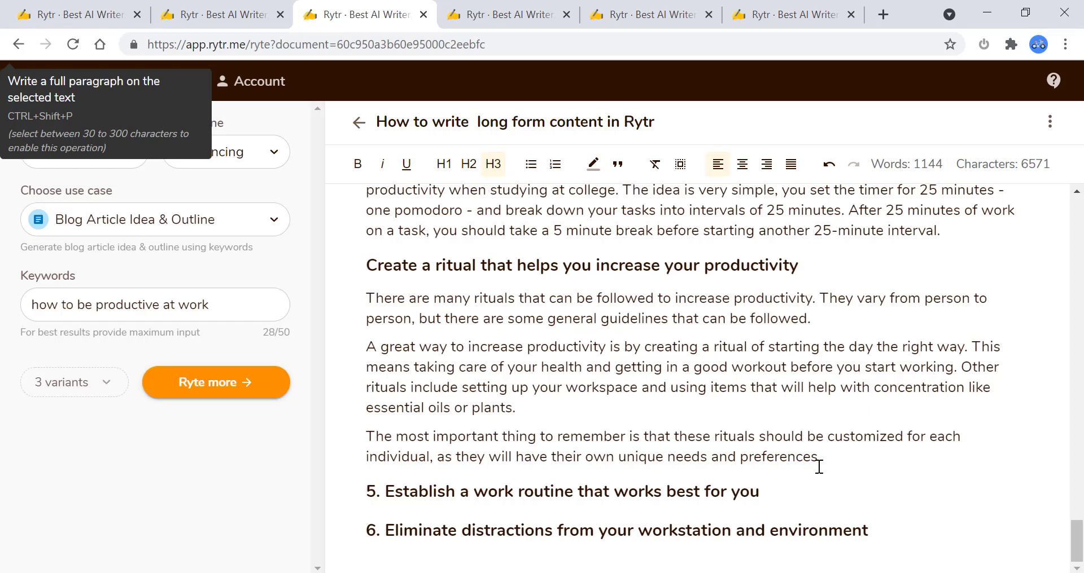
Step: Remove the number "5." from the heading "Establish a work routine that works best for you" and generate a paragraph for it
click(385, 491)
key(BackSpace)
key(BackSpace)
key(BackSpace)
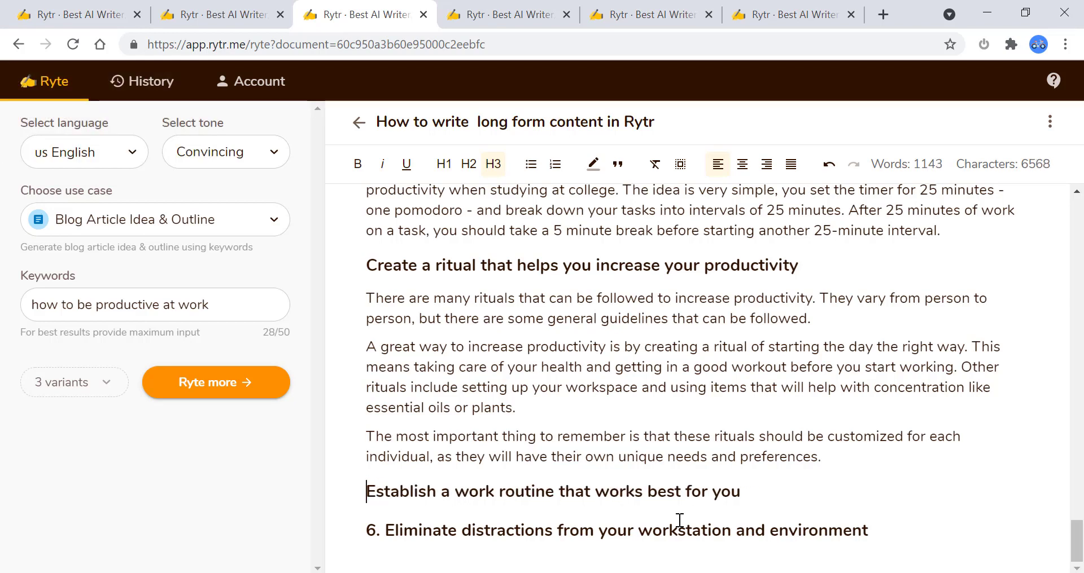
drag(747, 492, 362, 492)
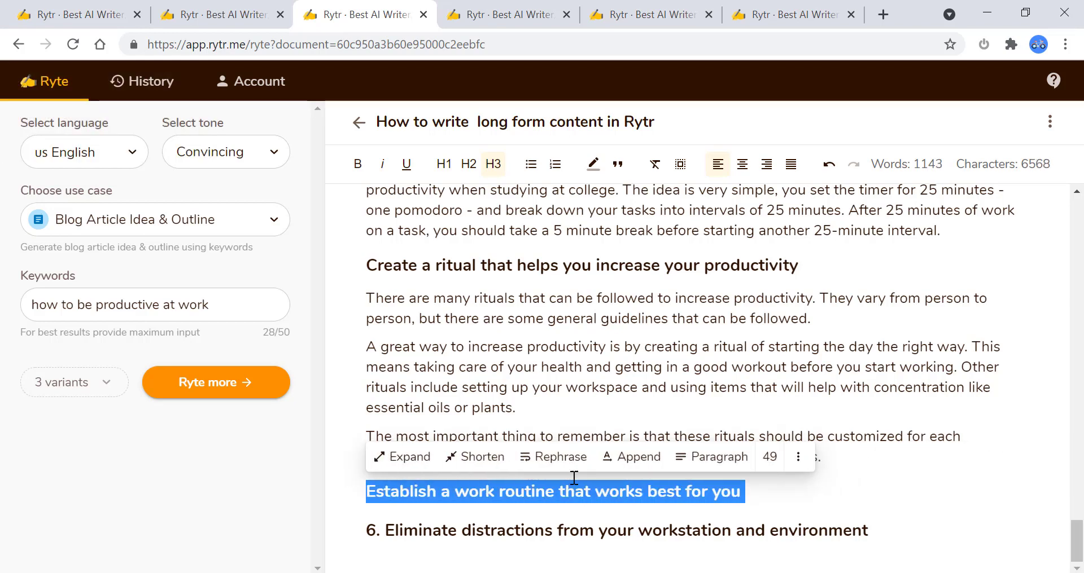
click(714, 466)
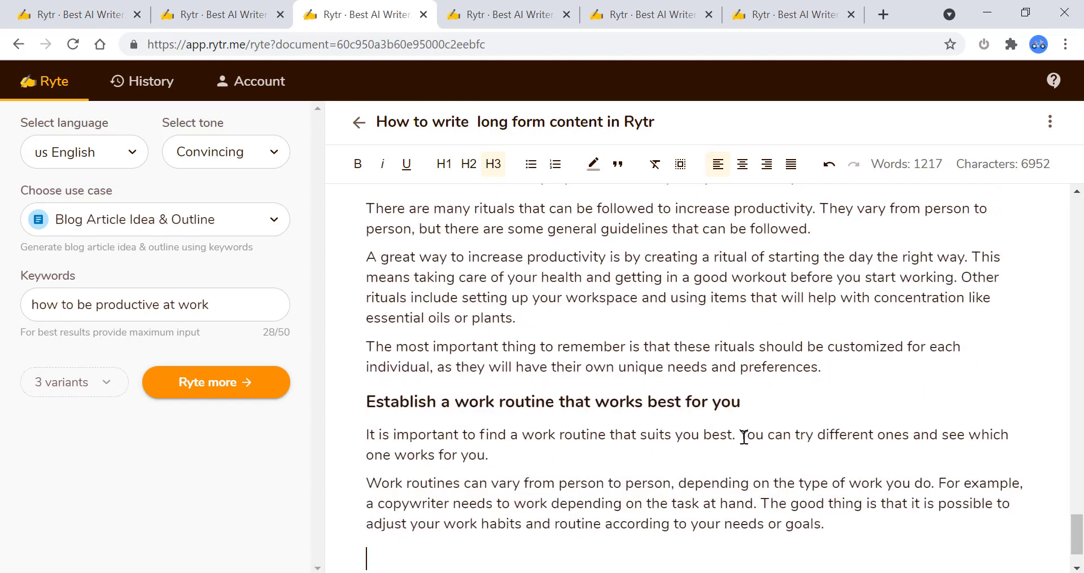
scroll(743, 437, down, 1)
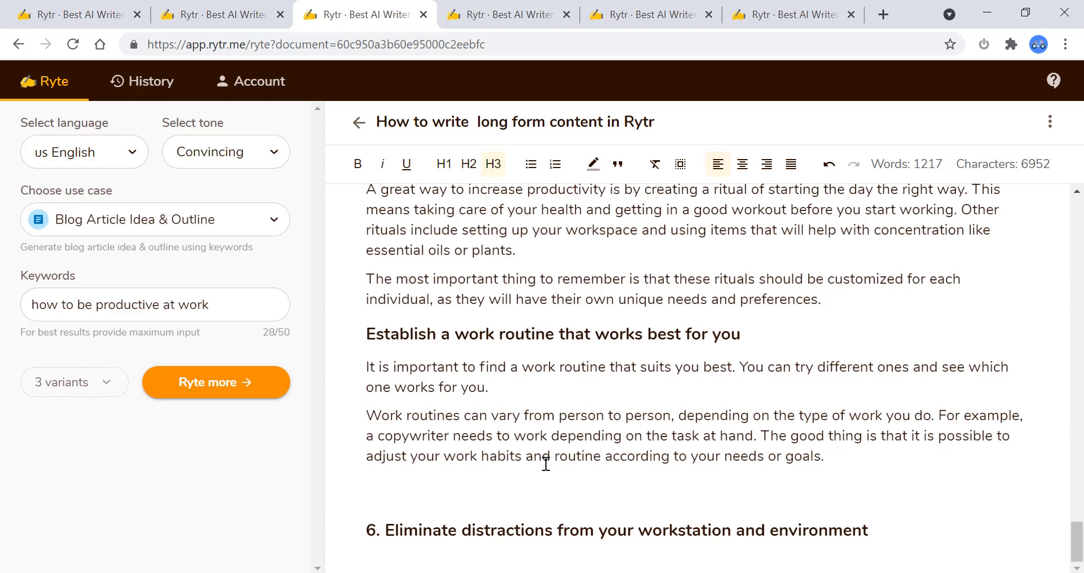
Step: Remove the number "6." from the heading "Eliminate distractions from your workstation and environment"
click(386, 533)
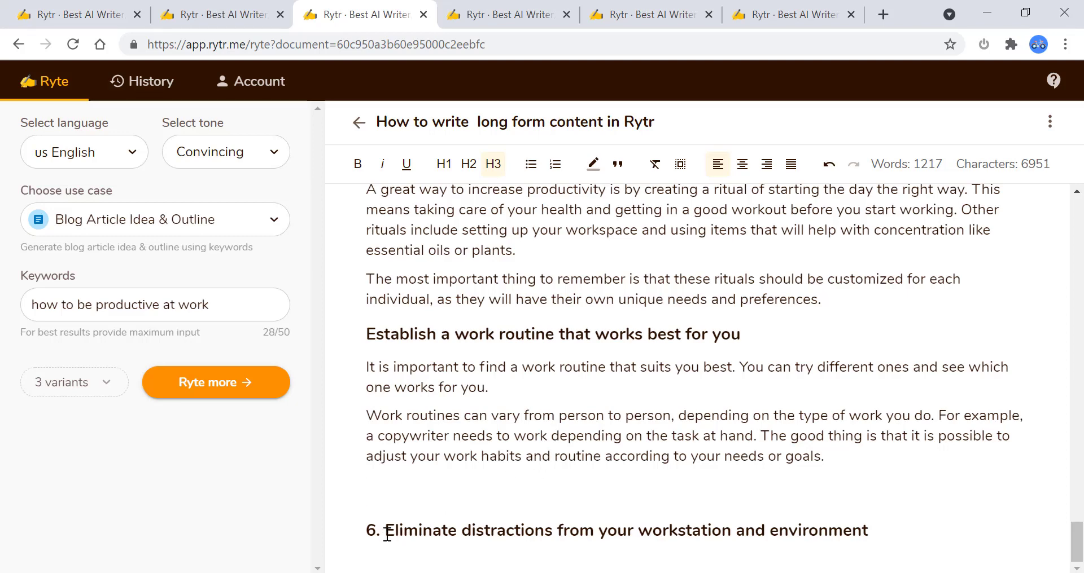
key(BackSpace)
key(BackSpace)
key(BackSpace)
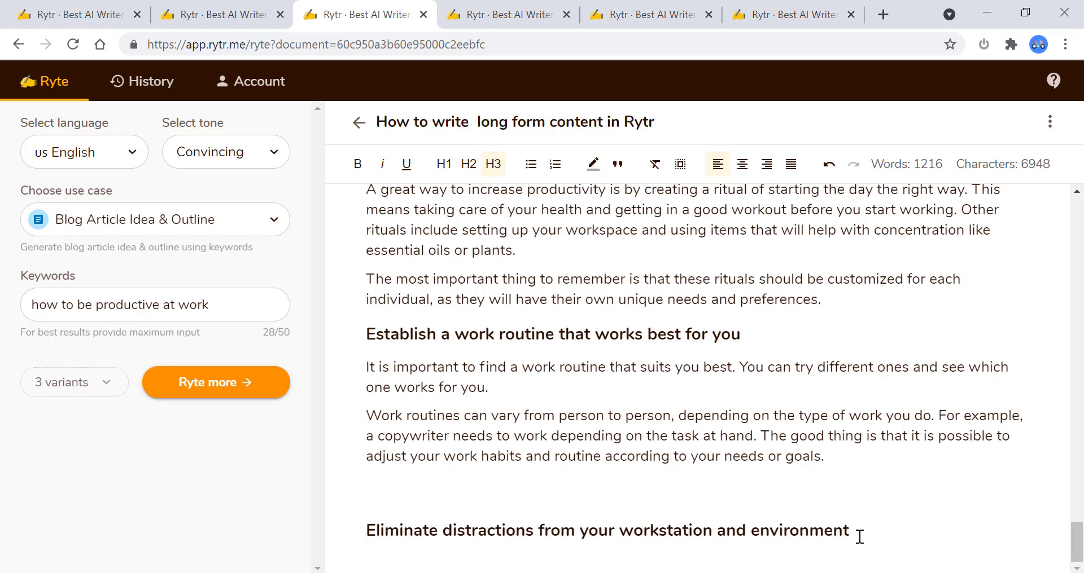
Step: Generate a paragraph for the heading "Eliminate distractions from your workstation and environment" and delete the blank line above it
drag(859, 534, 367, 530)
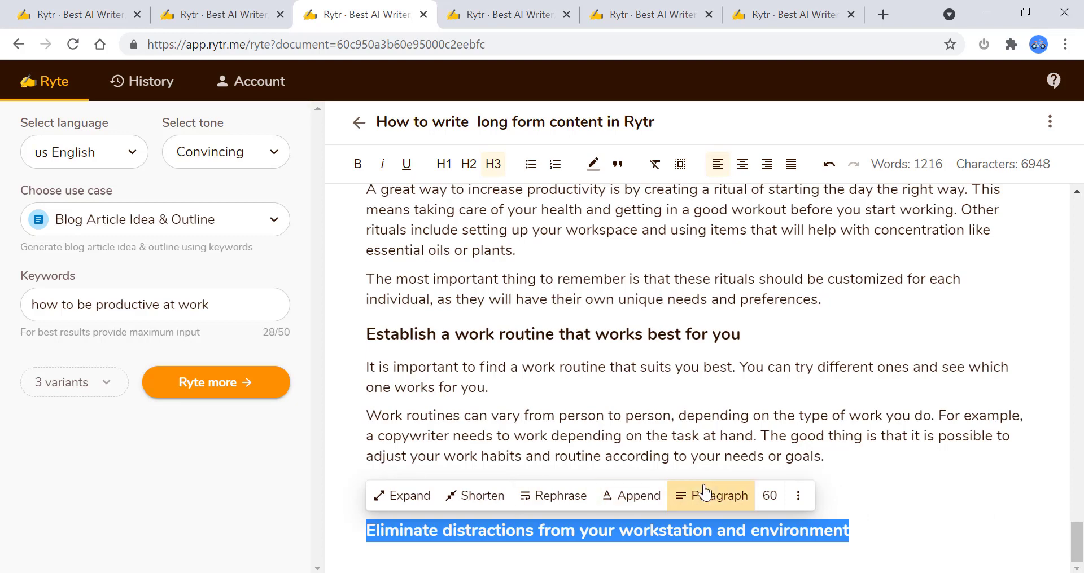
click(730, 506)
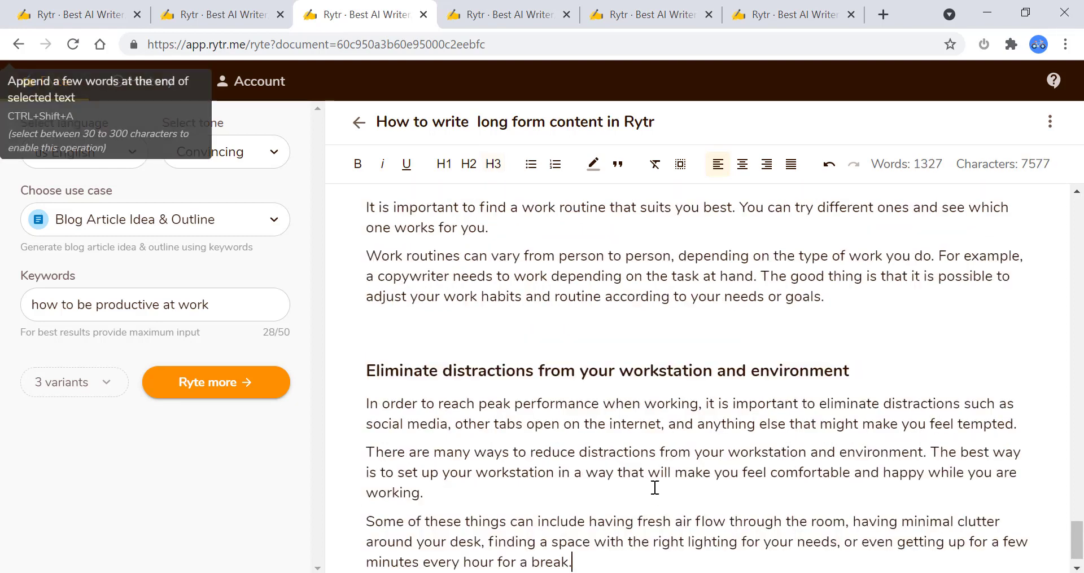
click(437, 318)
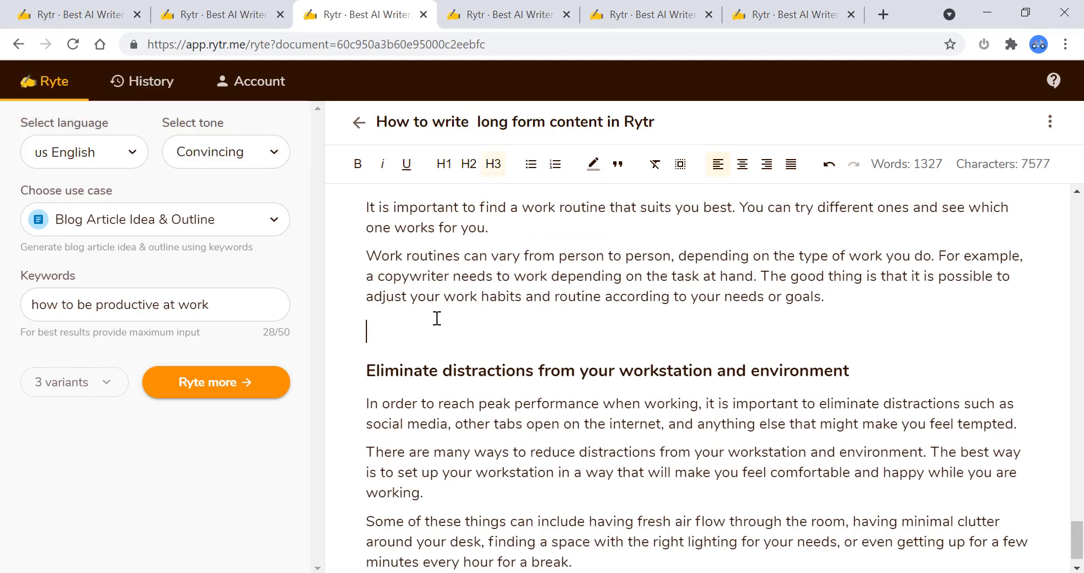
key(Delete)
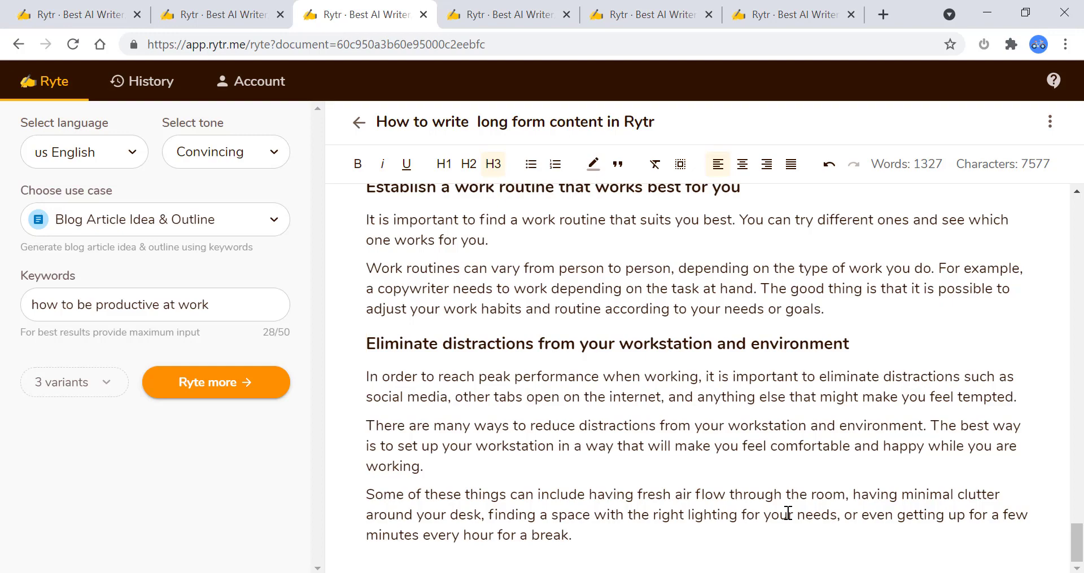
Step: Review the finished article and the unused outlines back to the opening notes on use cases, AI writing helpers and character limits
scroll(787, 513, up, 5)
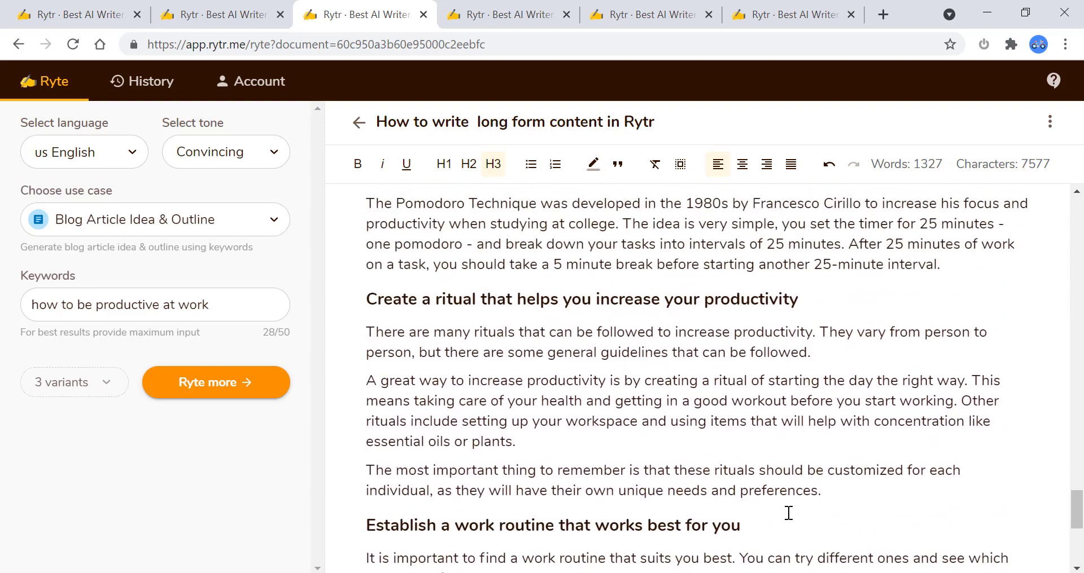
scroll(789, 514, up, 4)
scroll(788, 514, up, 5)
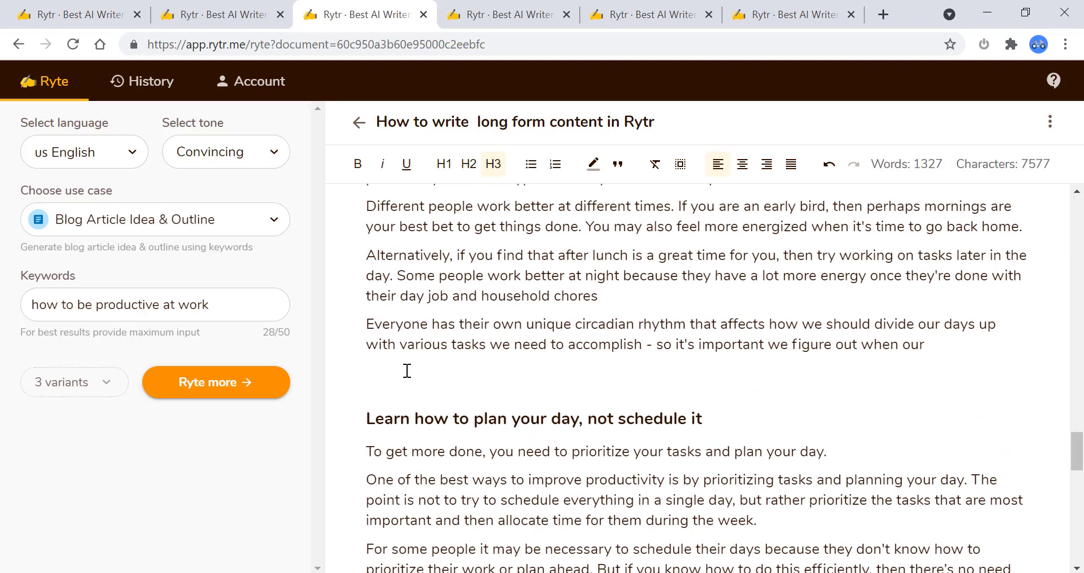
scroll(914, 459, up, 5)
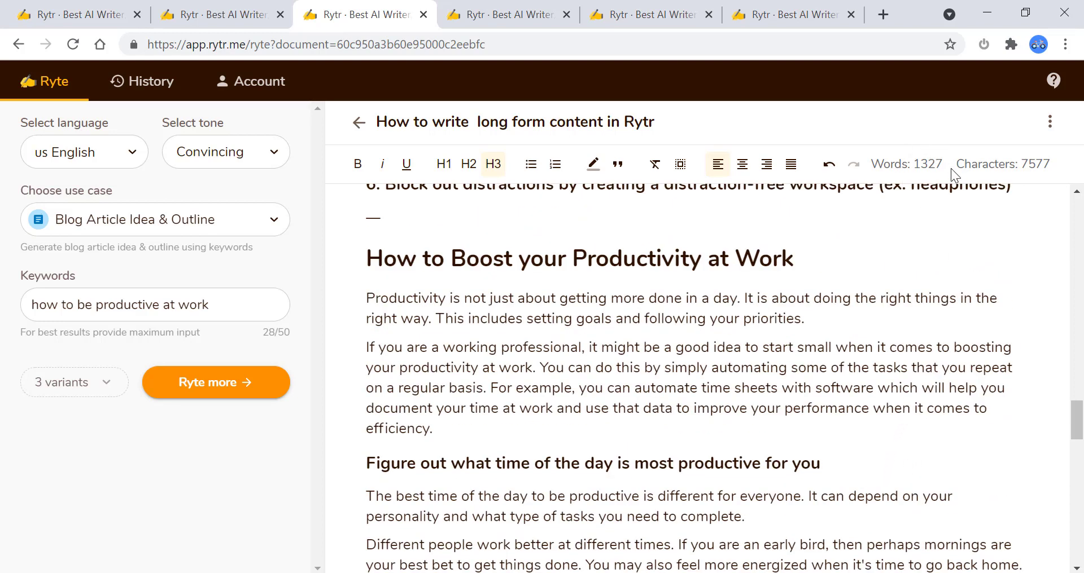
scroll(961, 322, up, 7)
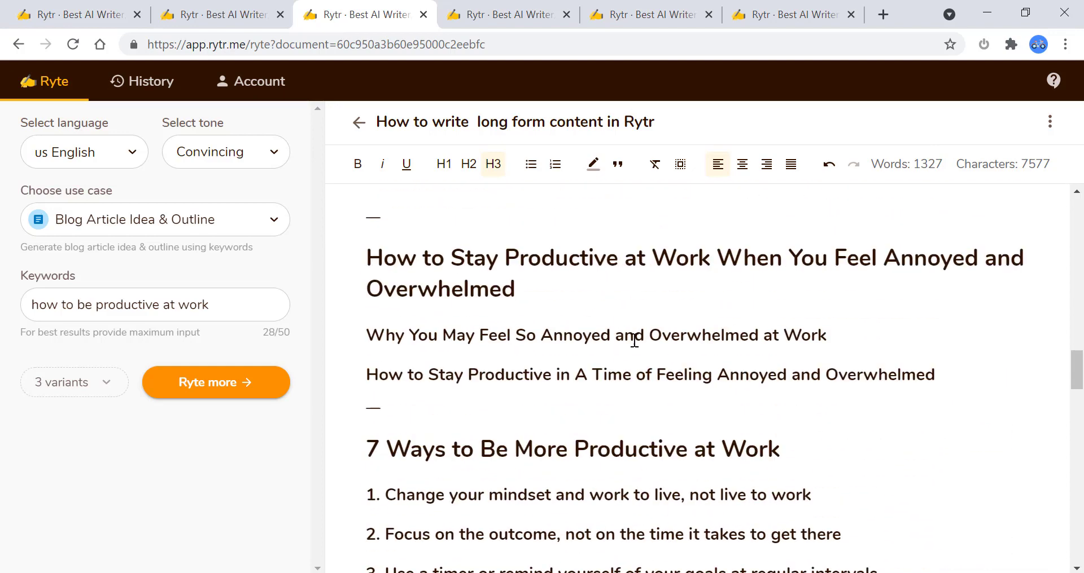
scroll(709, 345, up, 5)
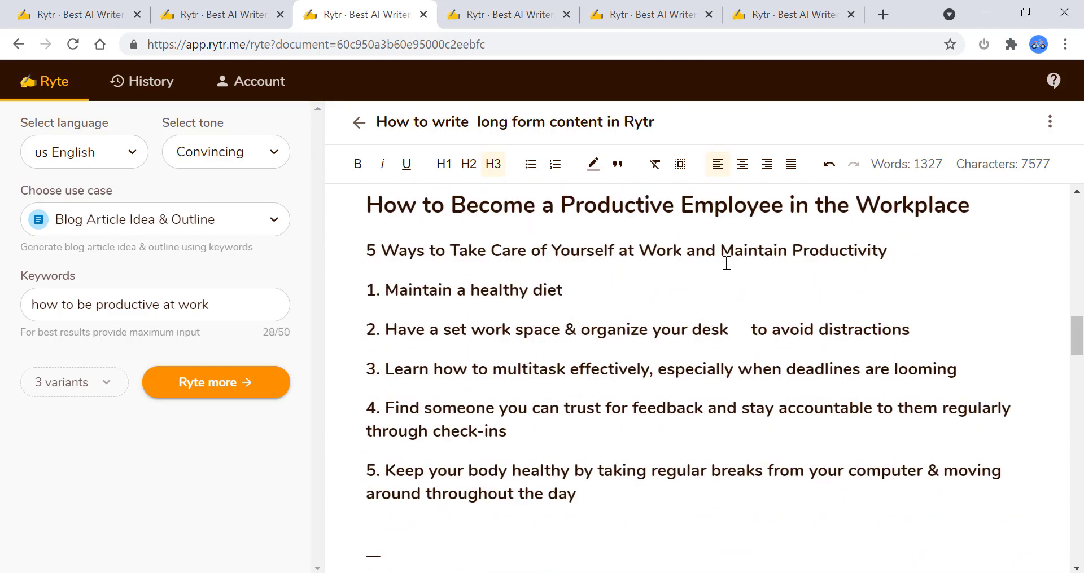
scroll(728, 282, up, 3)
scroll(730, 298, up, 1)
scroll(727, 431, up, 5)
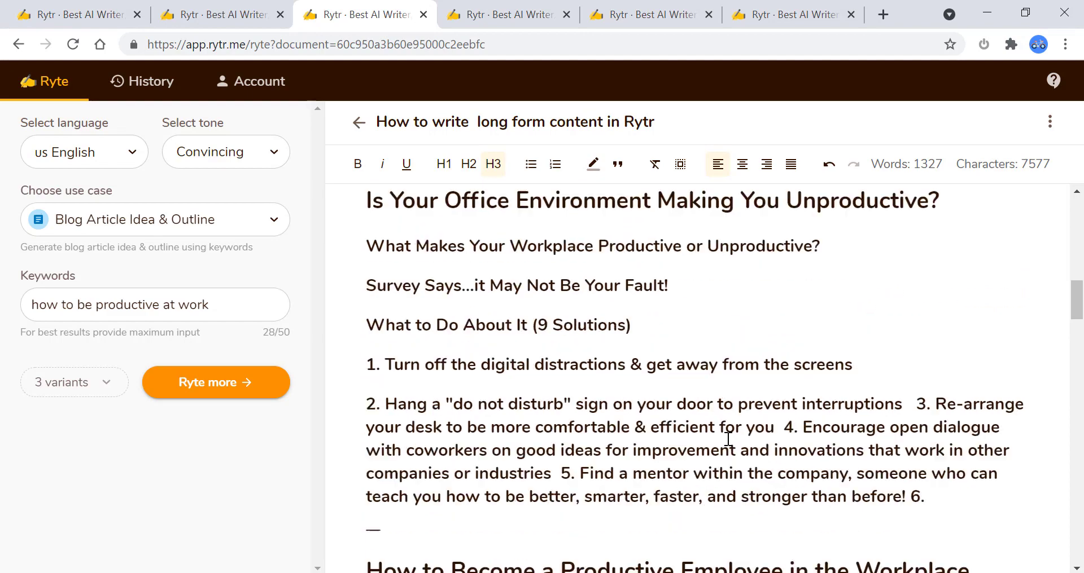
scroll(728, 432, up, 5)
scroll(726, 427, up, 3)
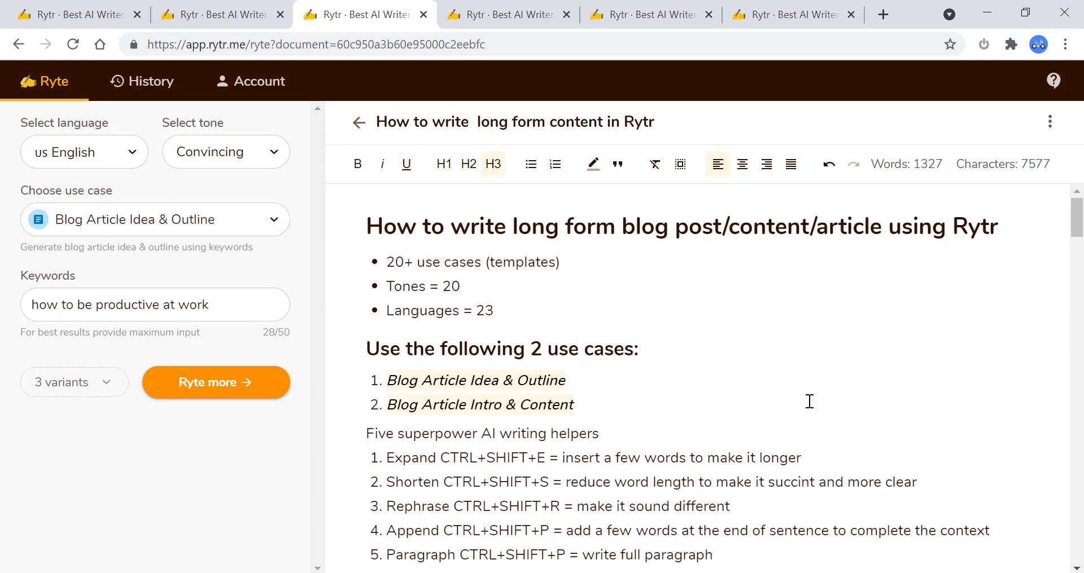
scroll(809, 404, down, 5)
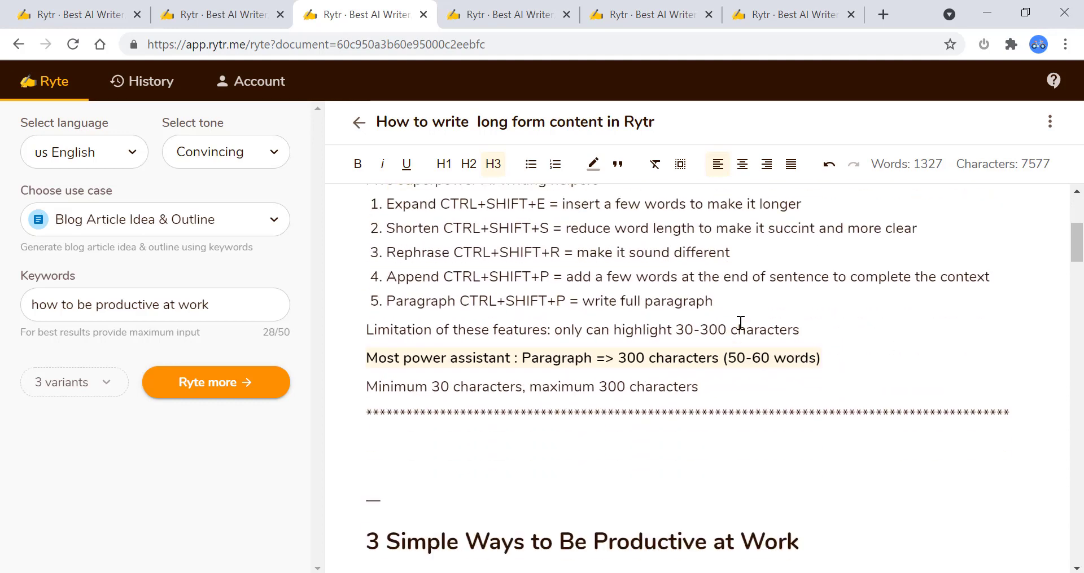
scroll(744, 302, up, 2)
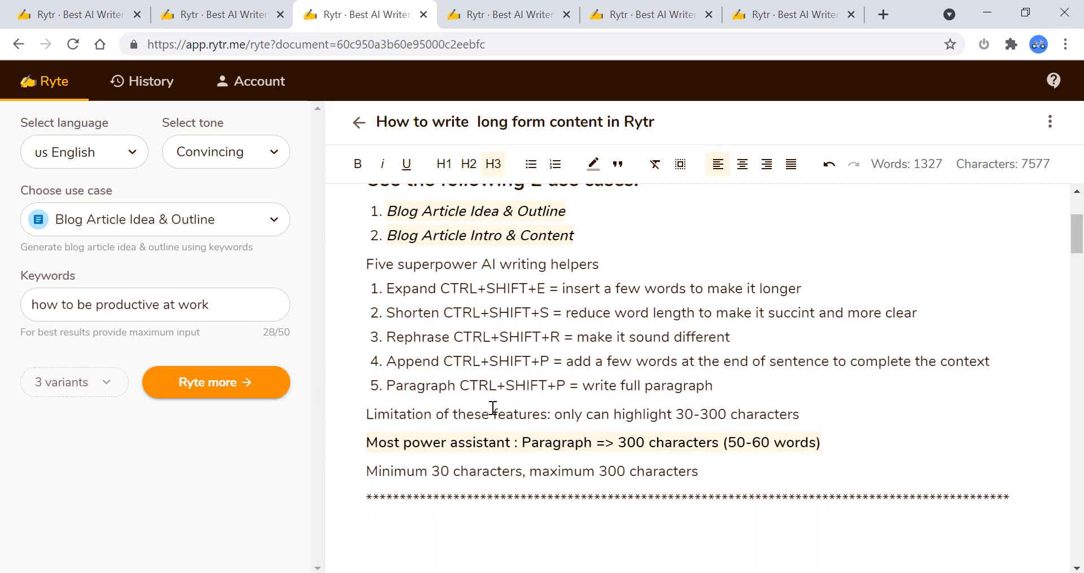
Step: Check the selection statistics for the whole second paragraph under the heading "How to Boost your Productivity at Work"
scroll(588, 436, down, 4)
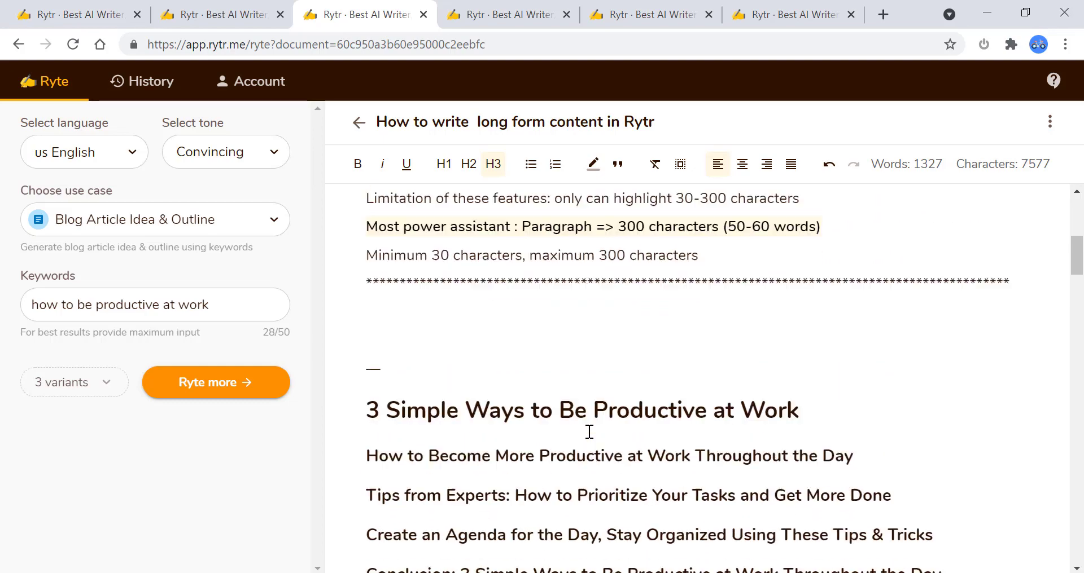
scroll(588, 431, down, 15)
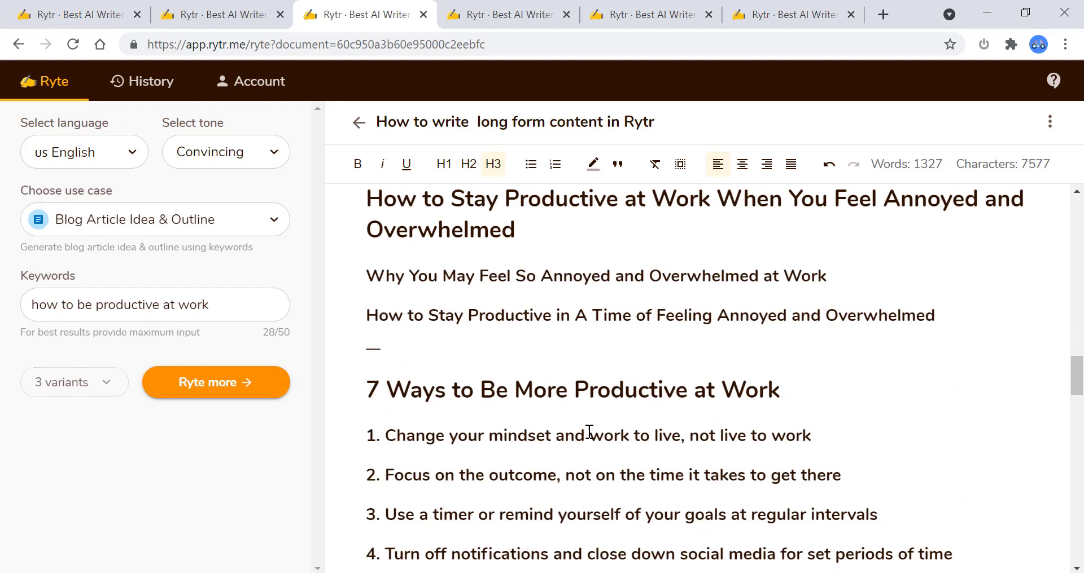
scroll(588, 432, down, 2)
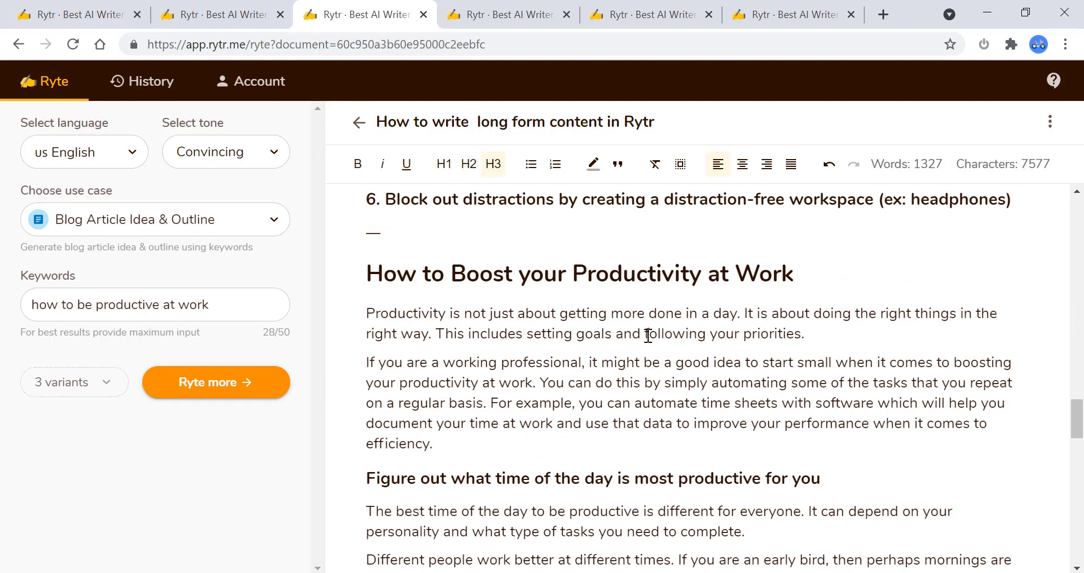
drag(443, 444, 367, 357)
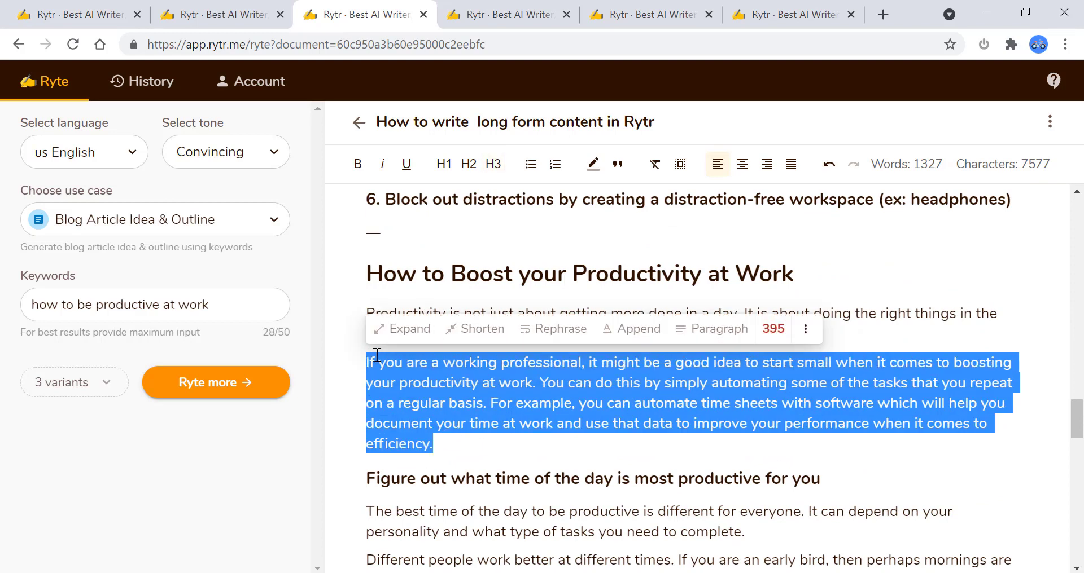
mouse_move(771, 338)
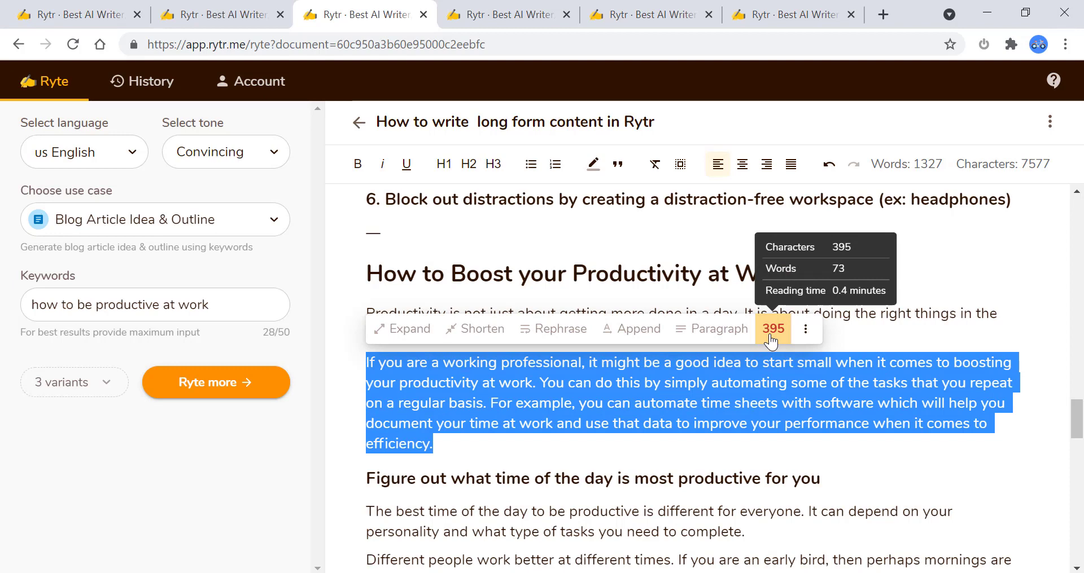
click(573, 434)
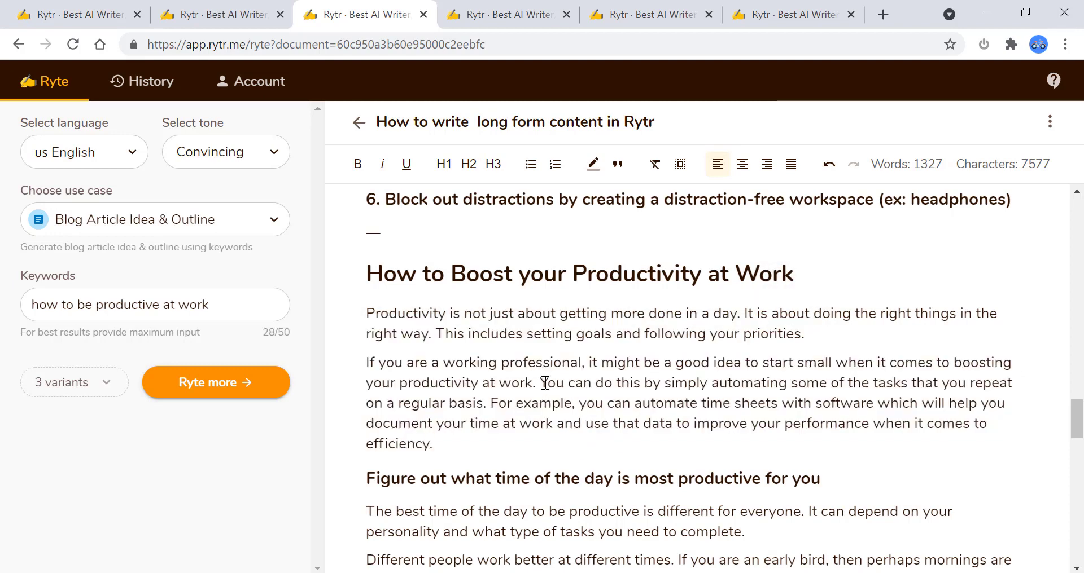
Step: Shorten the part of the second introduction paragraph starting "You can do this by simply automating" and check the new text's length
drag(545, 384, 563, 449)
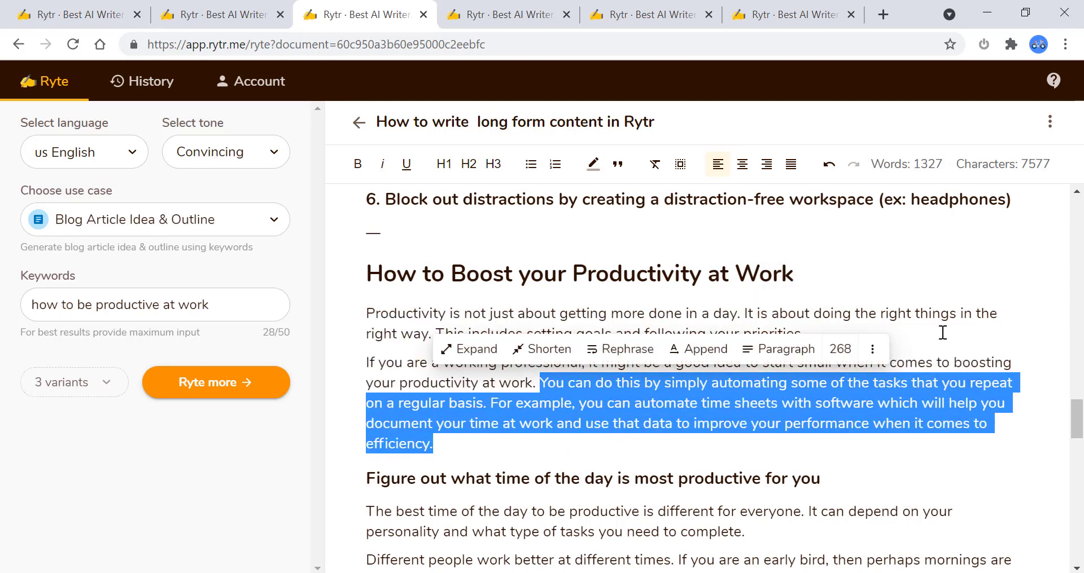
click(549, 351)
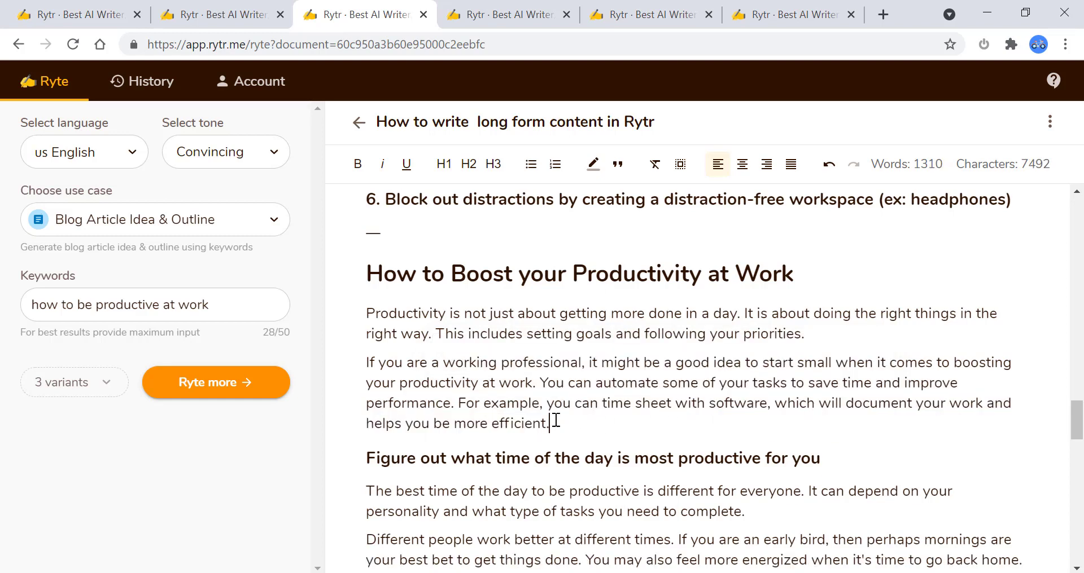
drag(555, 420, 532, 384)
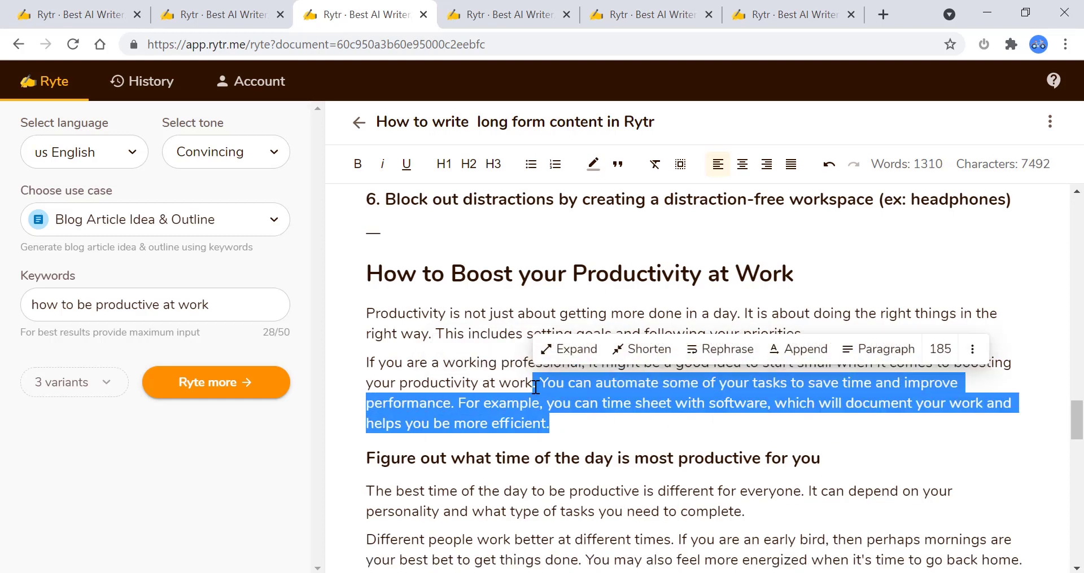
click(710, 439)
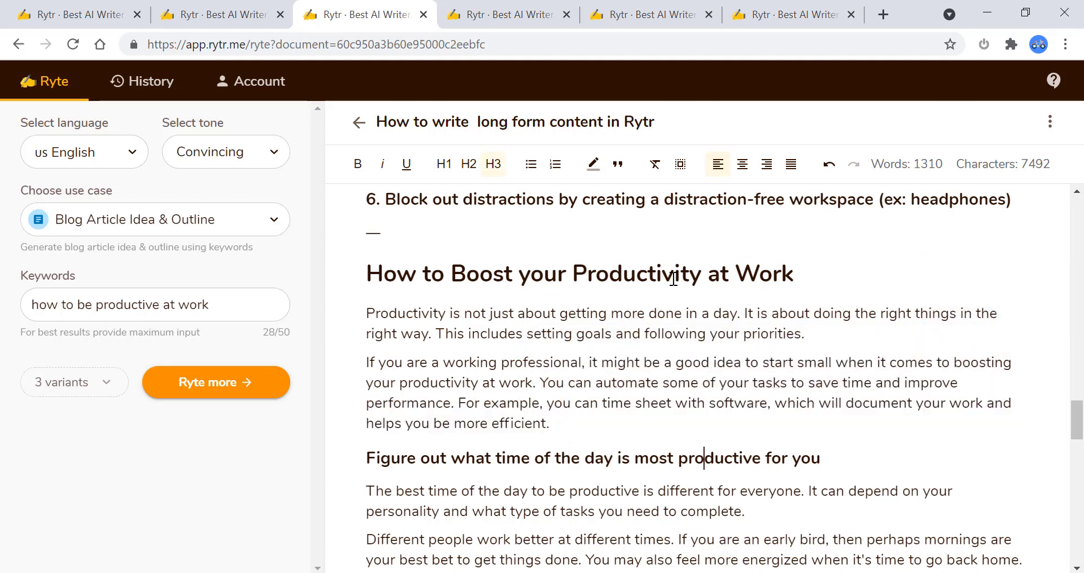
Step: Reread the notes at the document's start about the two blog use cases, the five AI writing helpers and their character limits
scroll(675, 357, up, 3)
scroll(685, 380, down, 5)
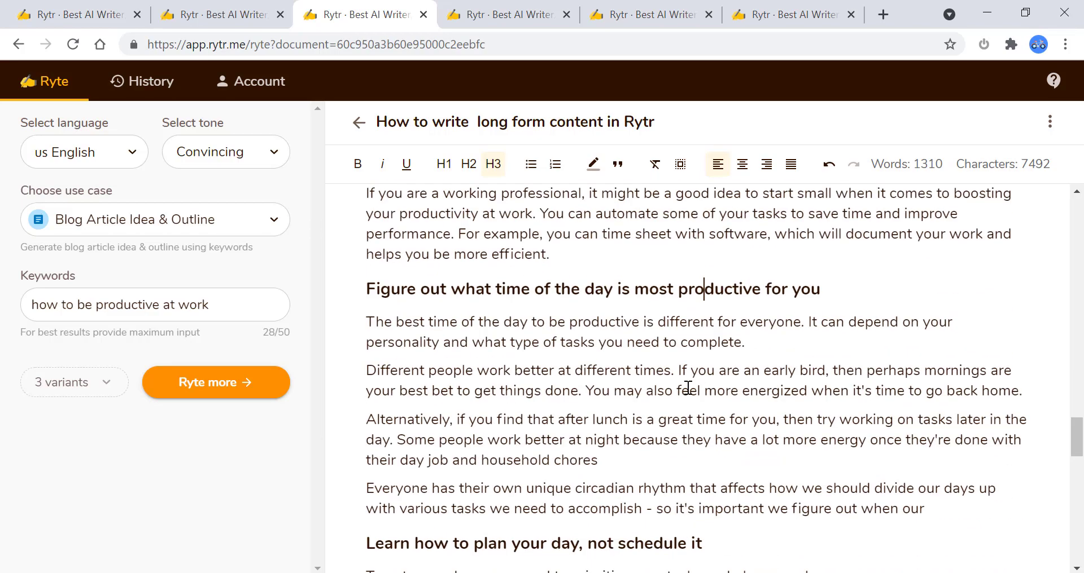
scroll(687, 388, up, 10)
scroll(689, 386, up, 20)
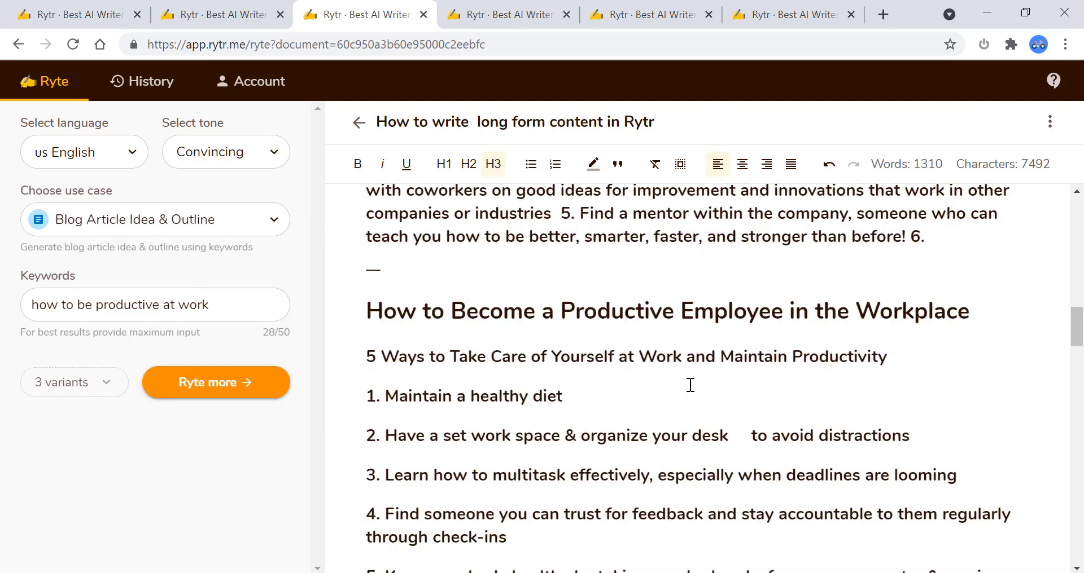
scroll(690, 383, up, 3)
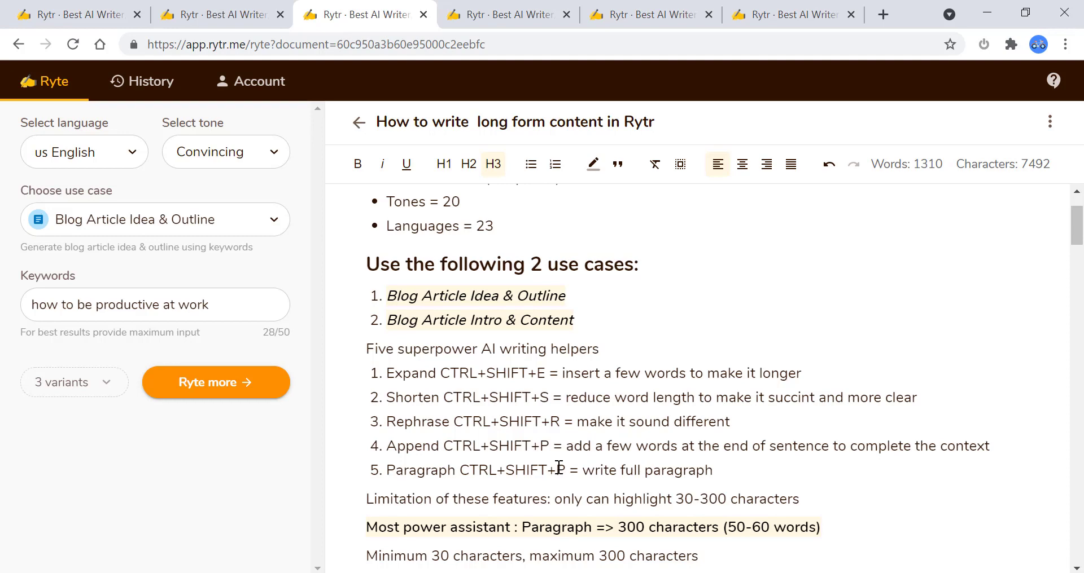
scroll(508, 429, down, 2)
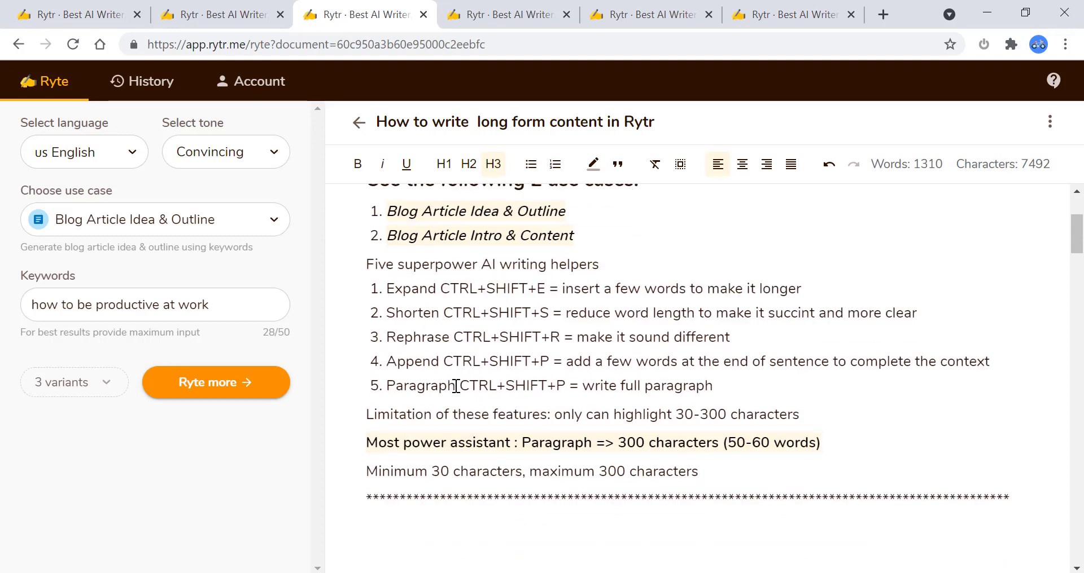
scroll(672, 393, up, 3)
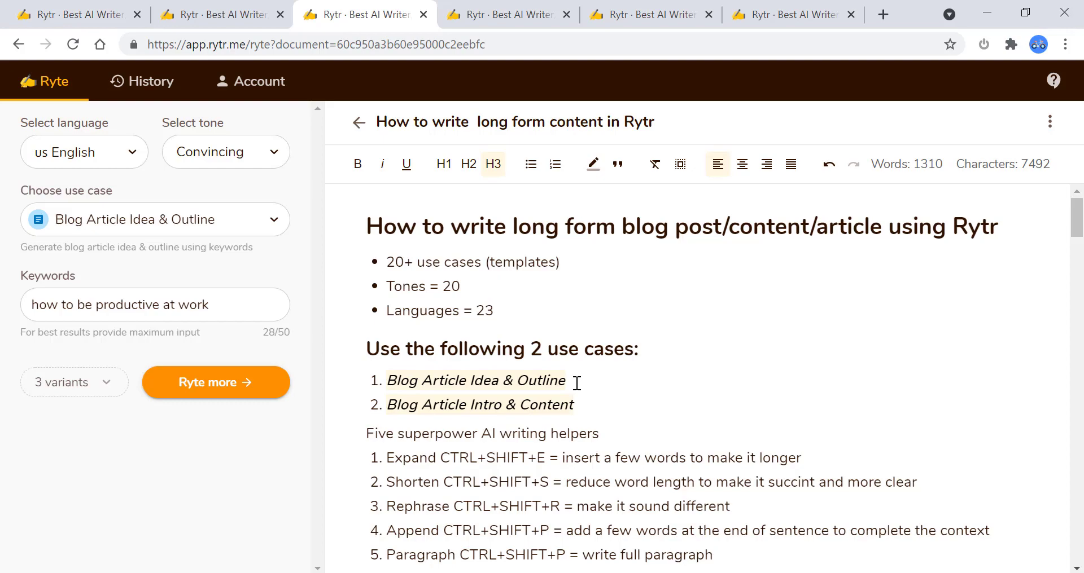
Step: Switch the use case to Blog Article Intro & Content
scroll(577, 383, down, 2)
click(212, 220)
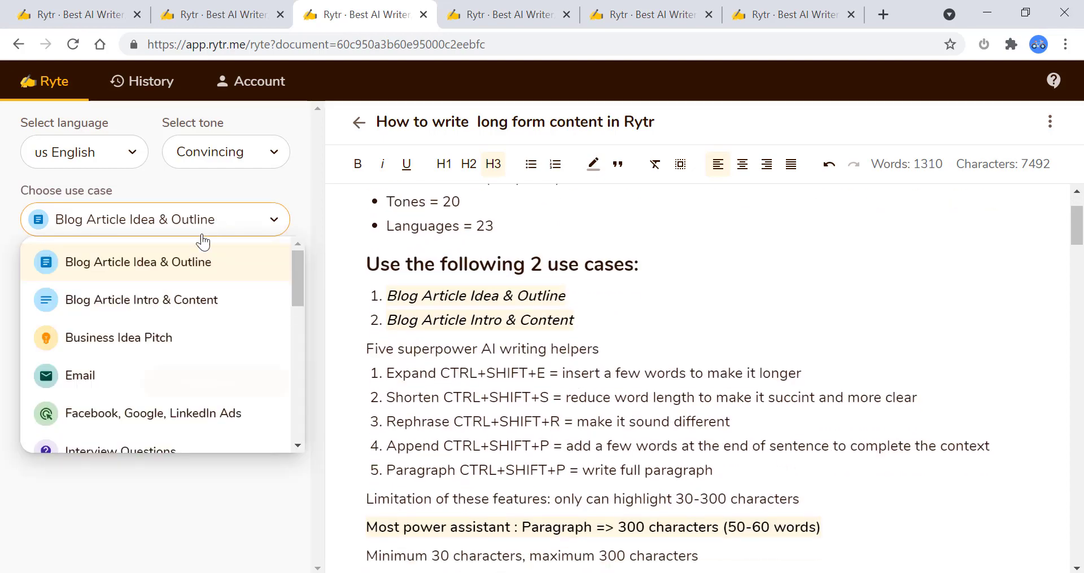
click(182, 305)
Step: Select the heading "Eliminate distractions from your workstation and environment" as an example topic and activate the empty Section topic field
scroll(721, 409, down, 15)
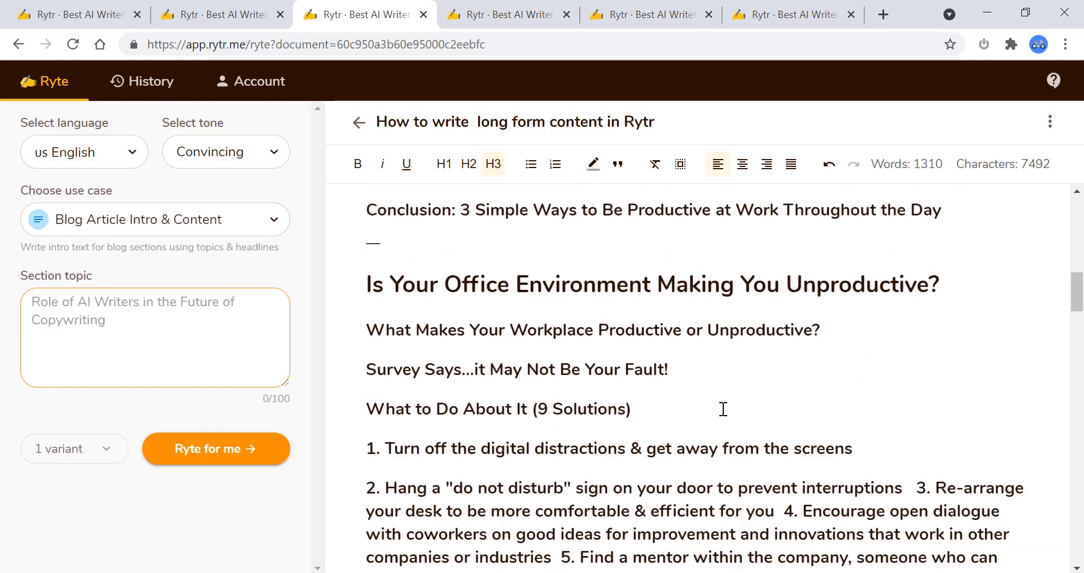
scroll(737, 418, down, 7)
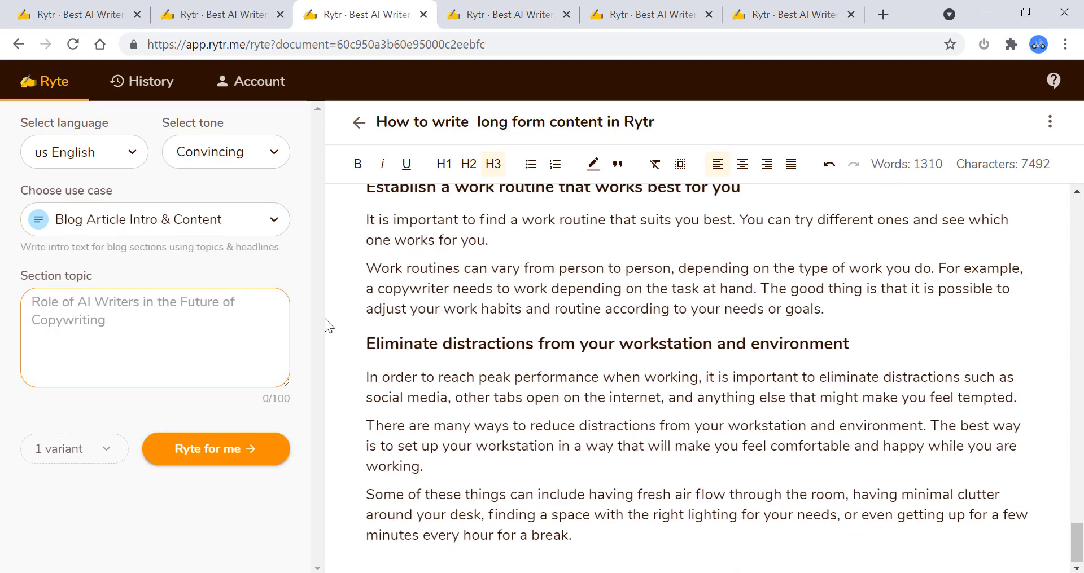
click(862, 346)
drag(820, 341, 351, 337)
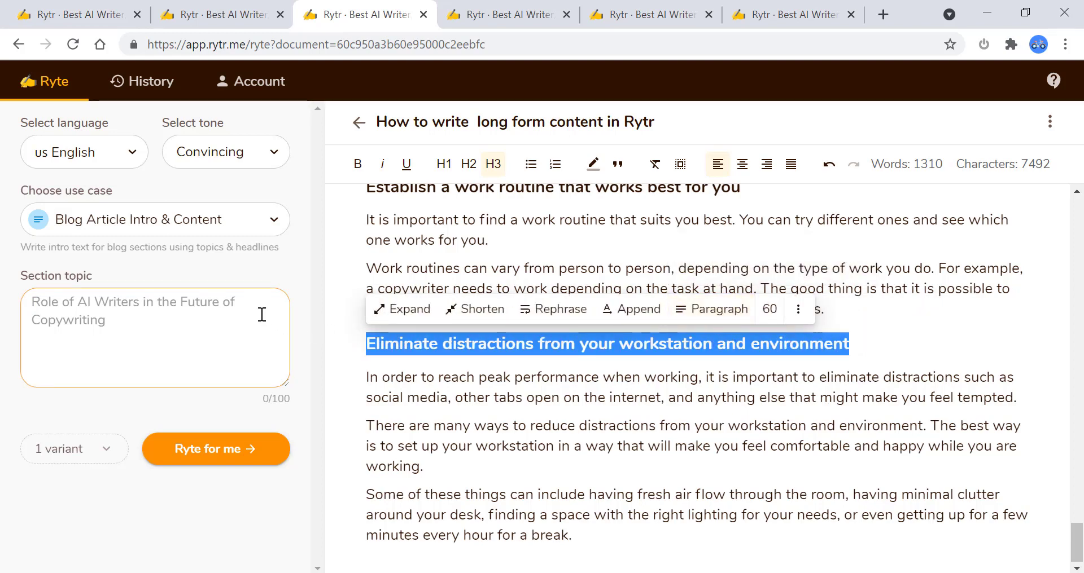
click(204, 329)
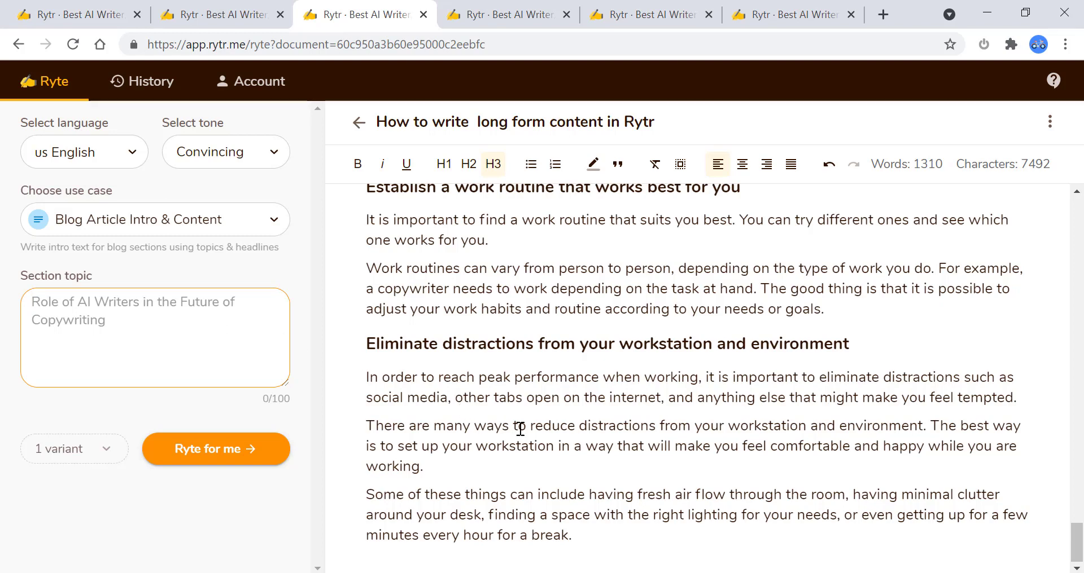
Step: Add two empty lines below the document's last paragraph, which ends with "minutes every hour for a break."
click(617, 545)
key(Return)
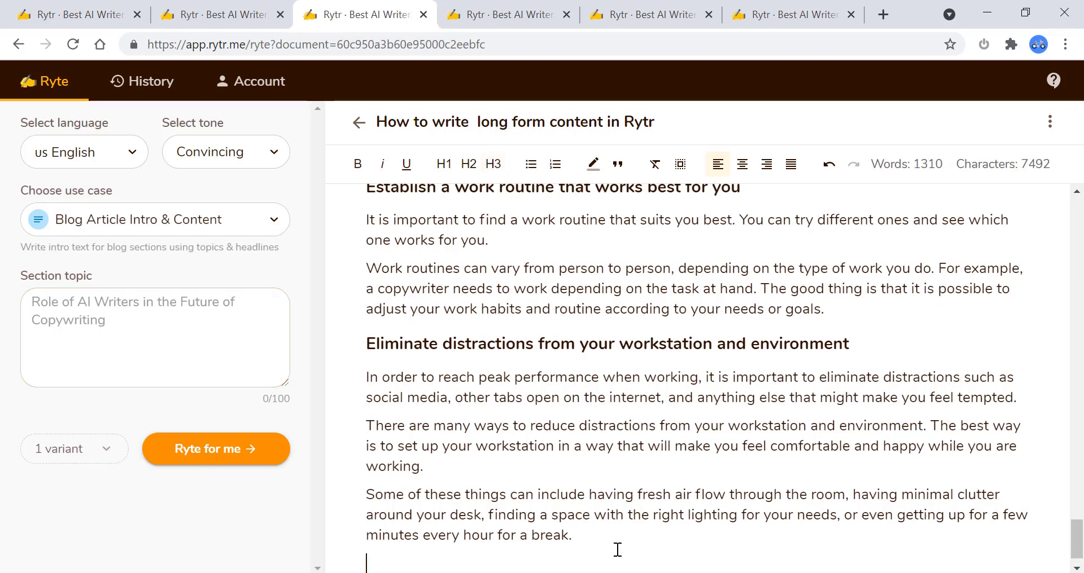
key(Return)
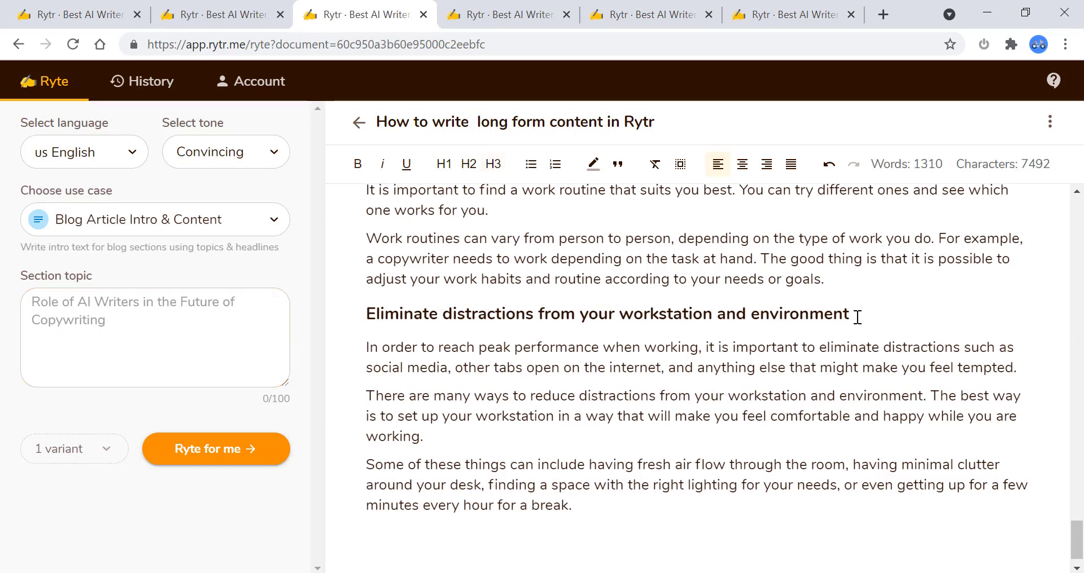
Step: Copy the heading "Eliminate distractions from your workstation and environment" into the Section topic
drag(853, 314, 365, 314)
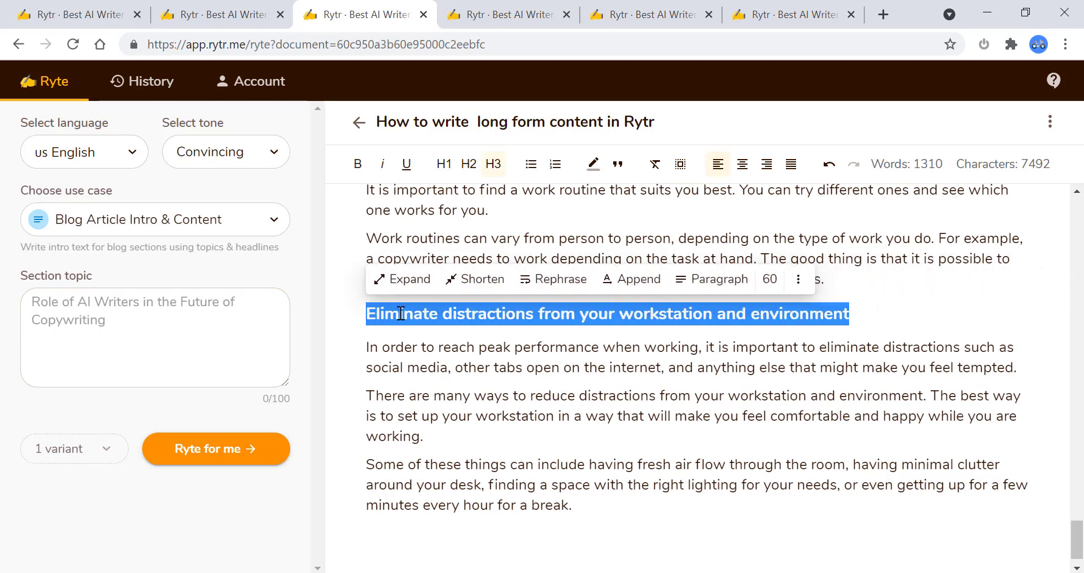
right_click(440, 314)
click(489, 111)
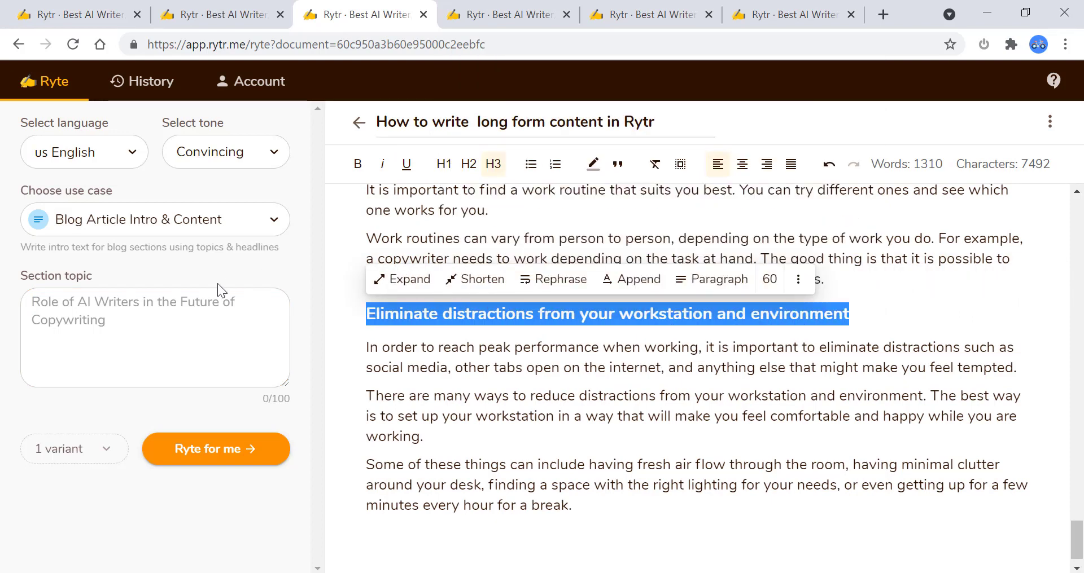
click(103, 312)
key(ctrl+v)
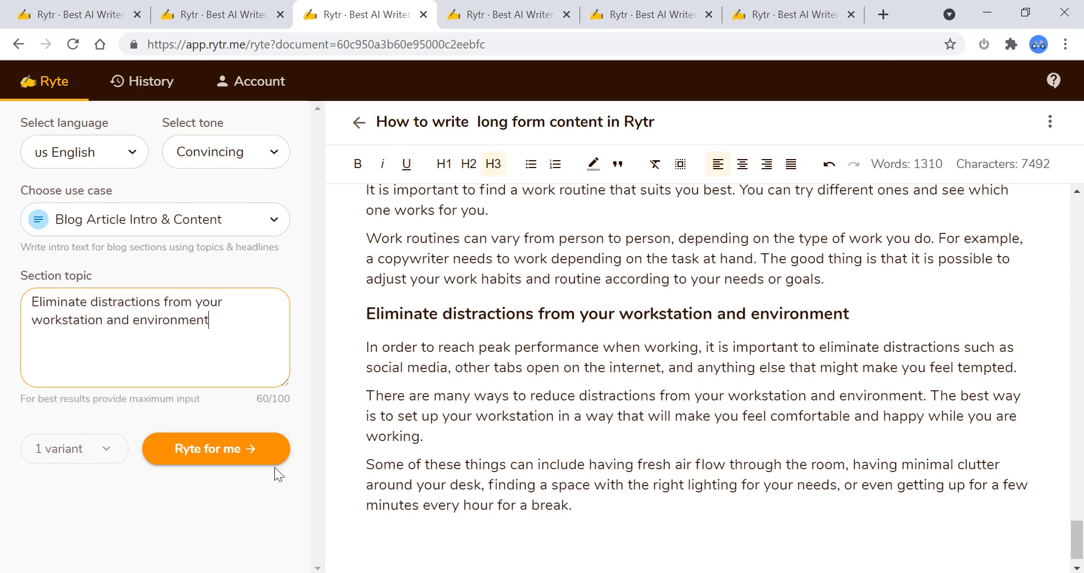
Step: Generate 2 variants of blog section content for the entered topic
click(105, 452)
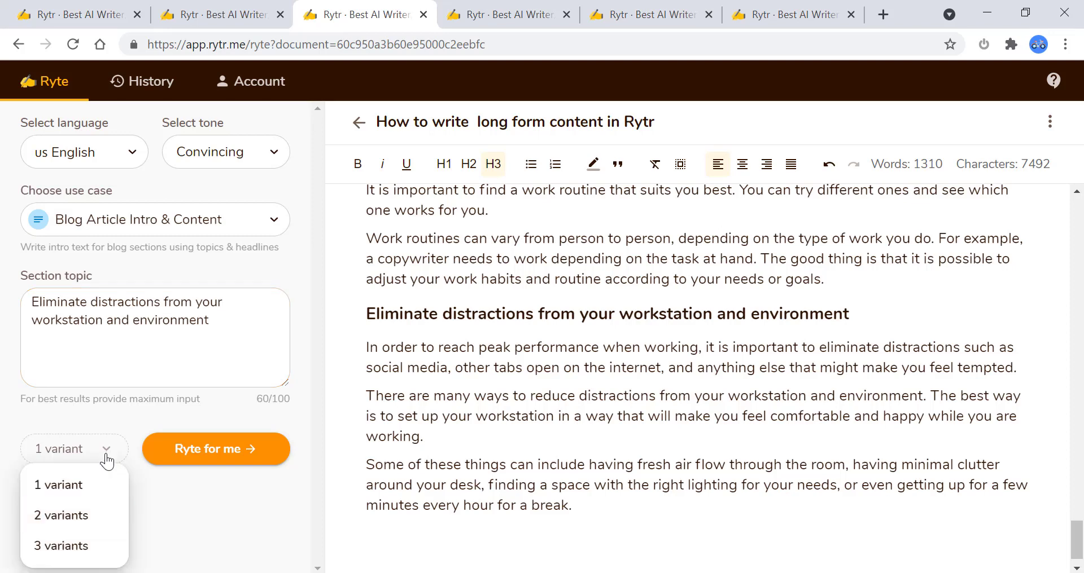
click(83, 529)
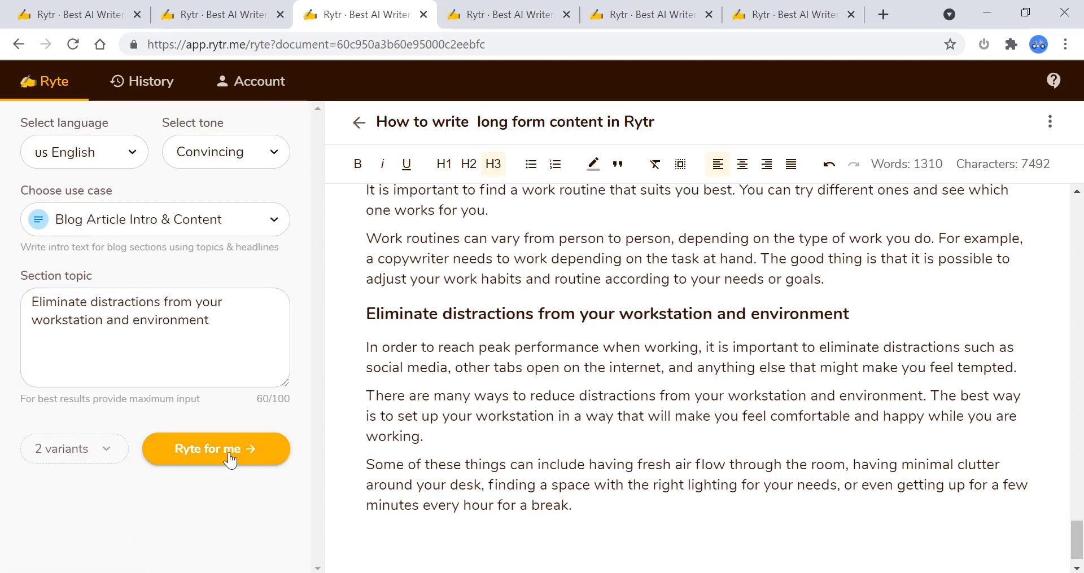
click(230, 460)
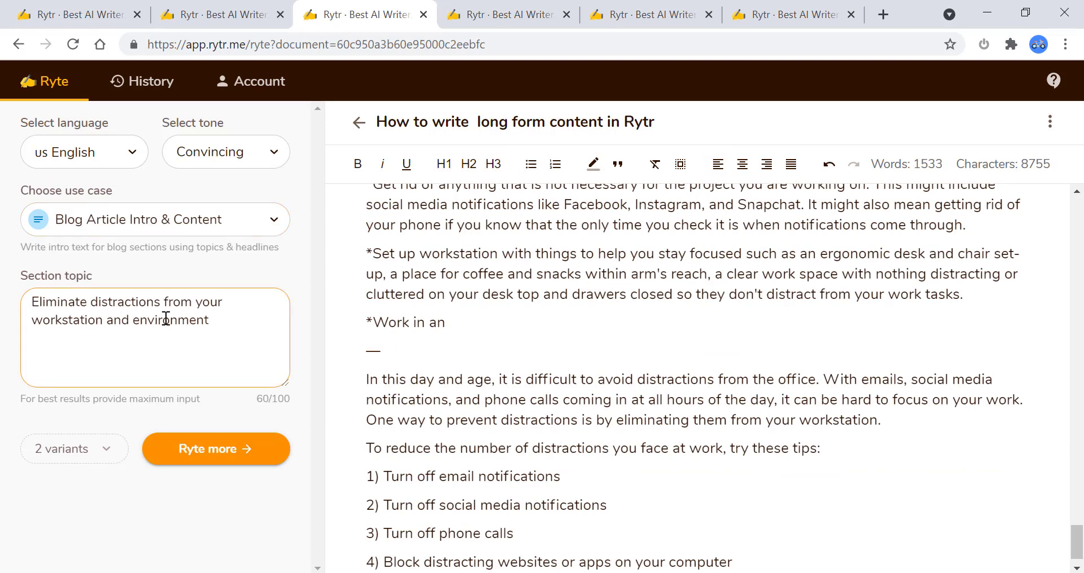
Step: Review both generated variants about eliminating distractions and check the available variant counts
scroll(744, 445, up, 5)
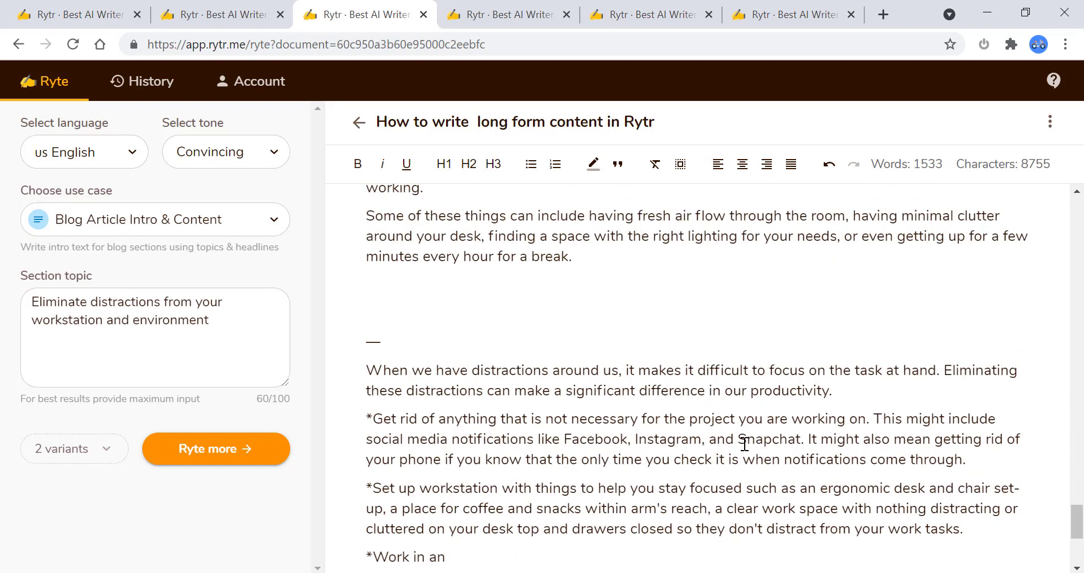
scroll(745, 446, down, 1)
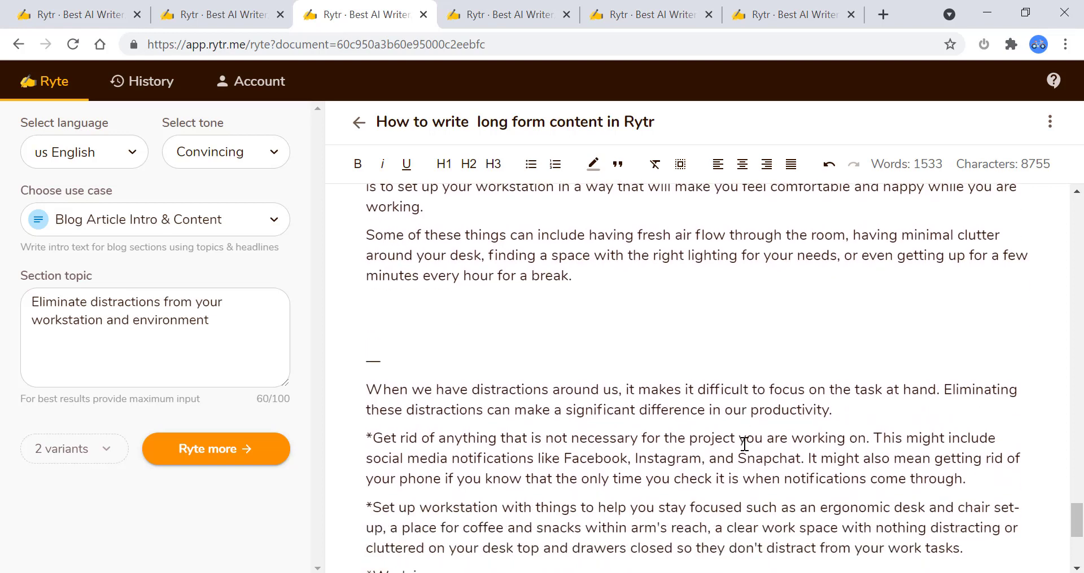
scroll(744, 445, down, 1)
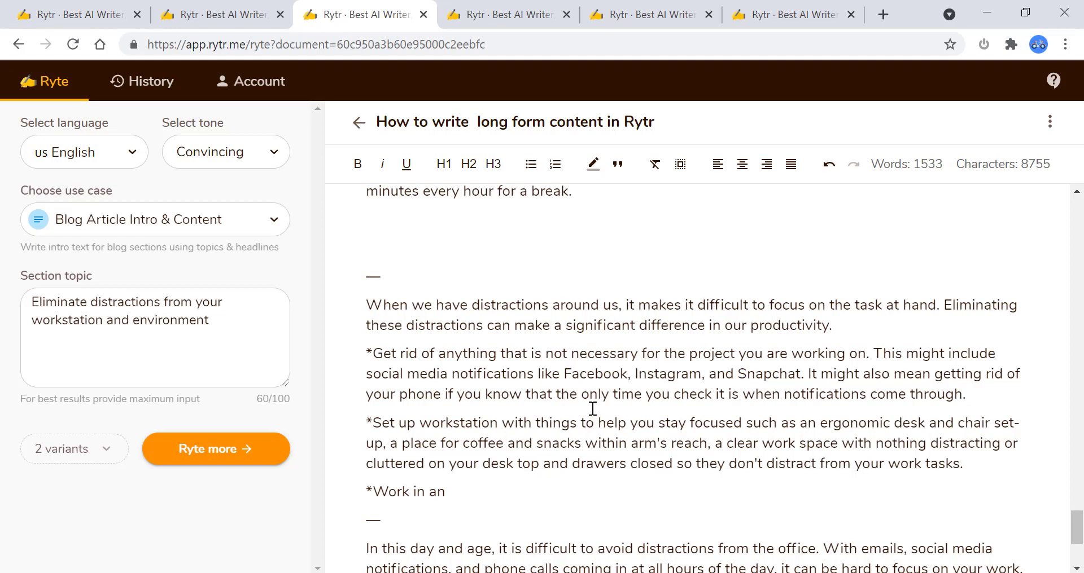
scroll(591, 405, down, 3)
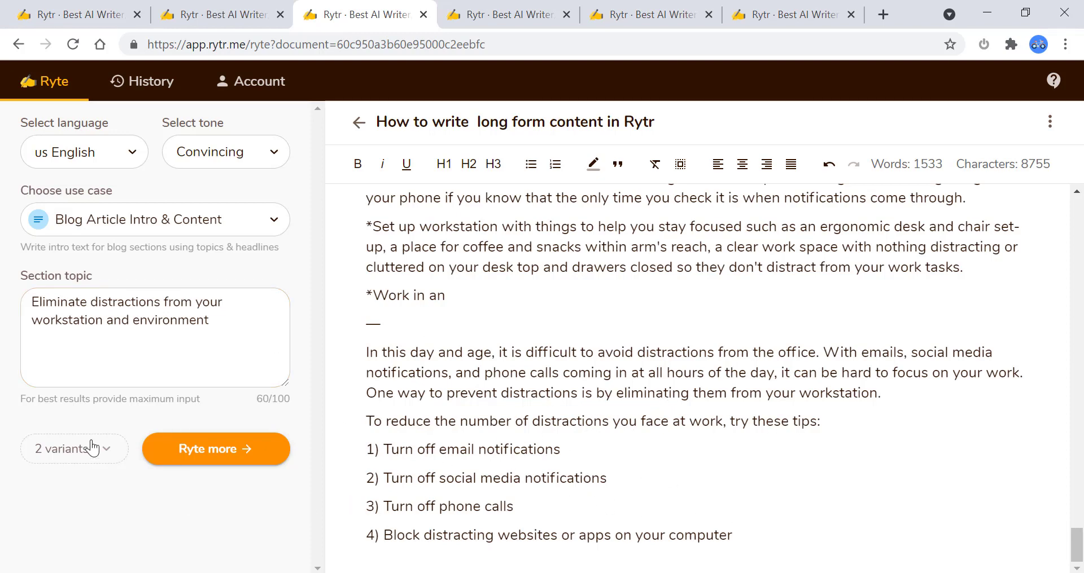
click(106, 458)
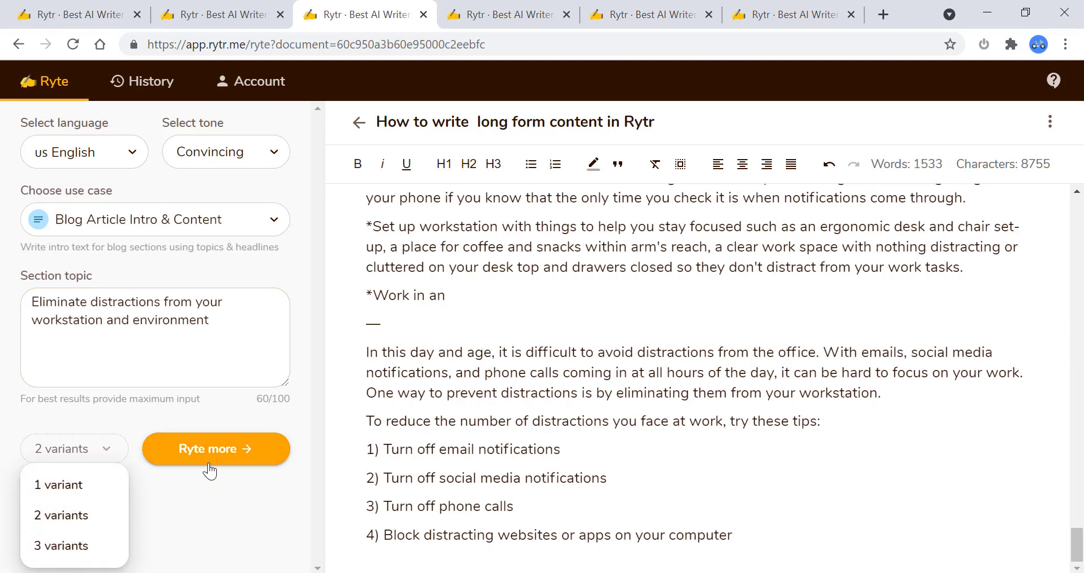
scroll(728, 316, up, 5)
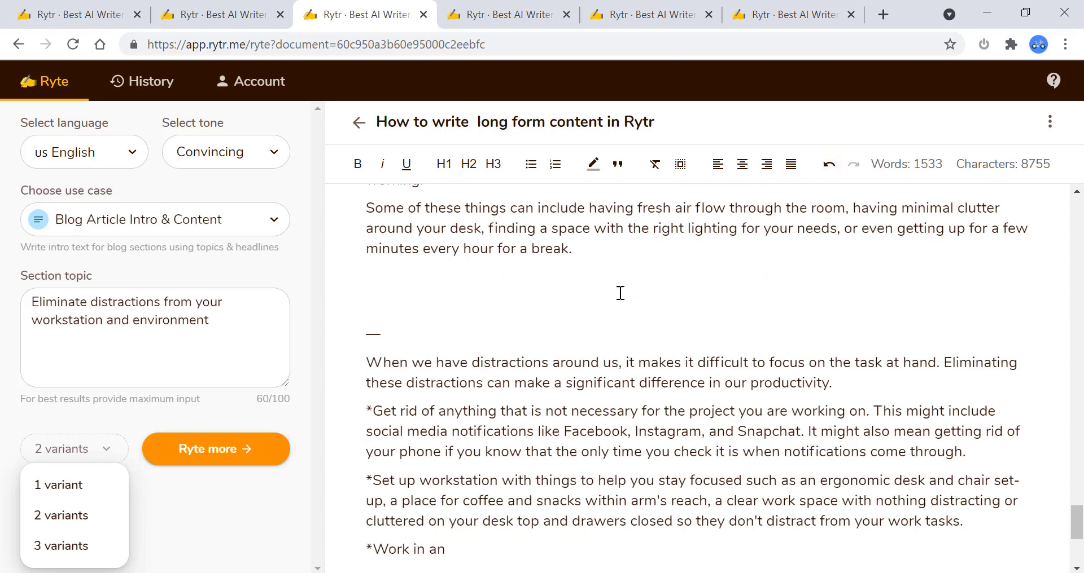
click(585, 305)
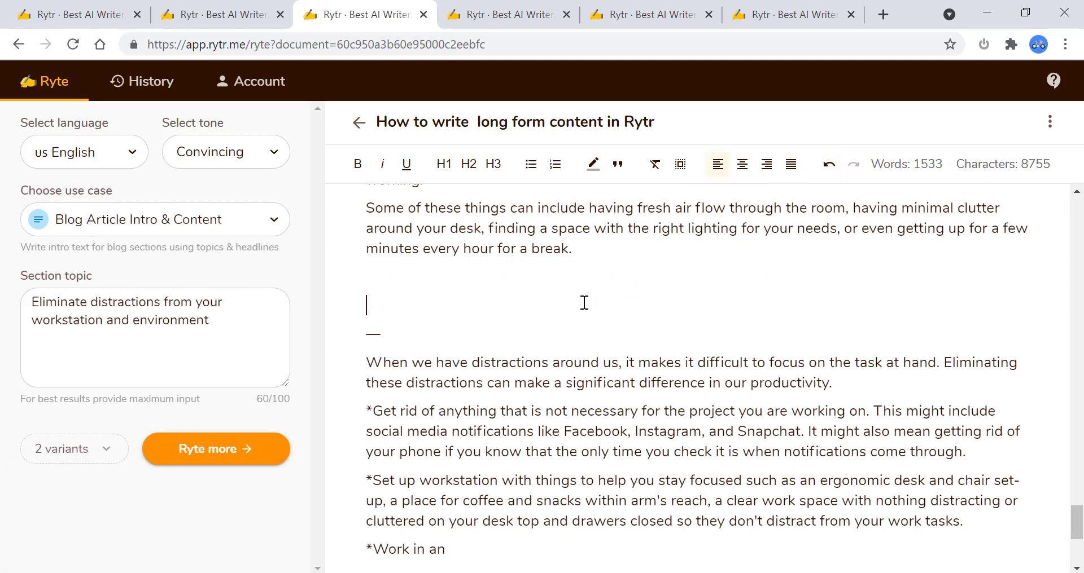
scroll(581, 303, up, 6)
Step: Compare the two blog use cases, end on Blog Article Idea & Outline, and revisit the outlines earlier in the document
click(249, 231)
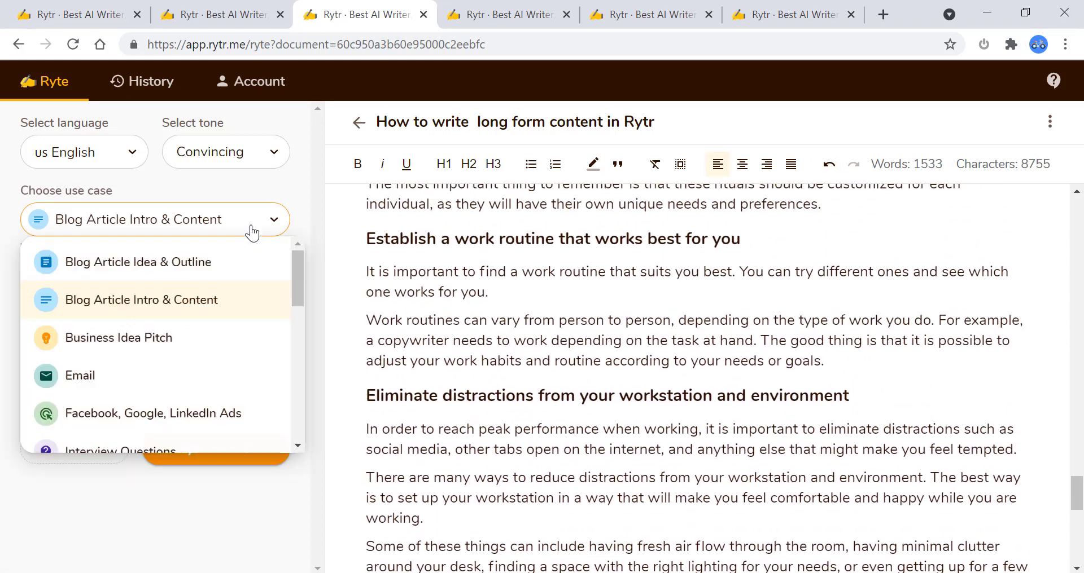
click(213, 271)
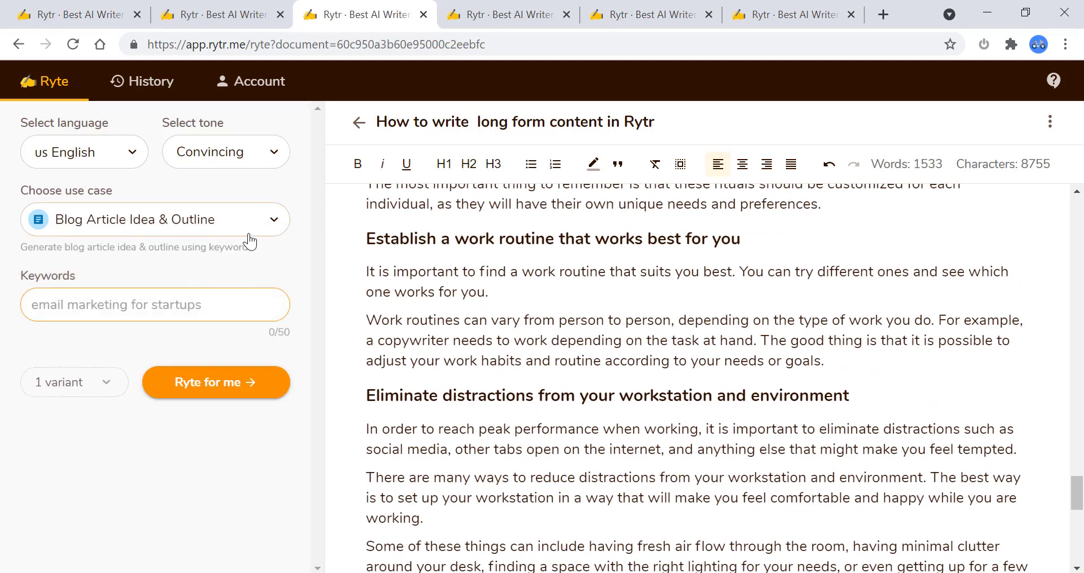
click(245, 232)
click(190, 307)
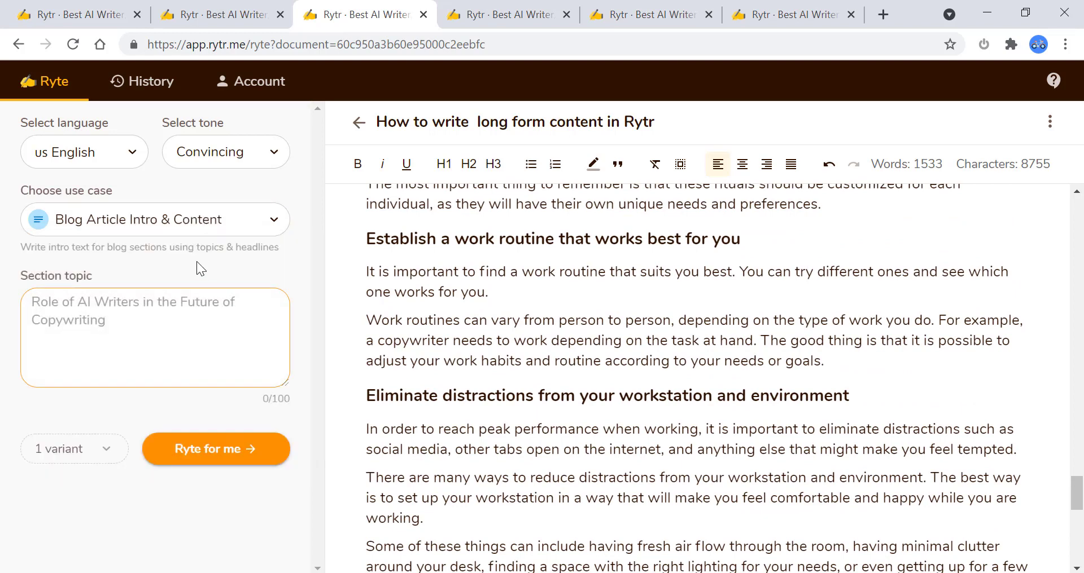
click(240, 234)
click(181, 268)
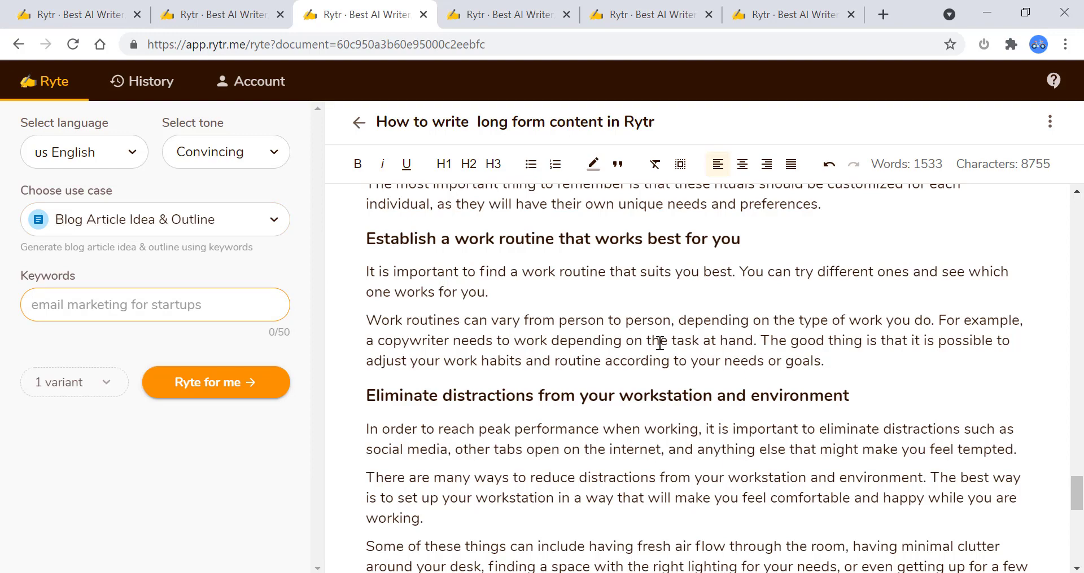
scroll(659, 343, up, 15)
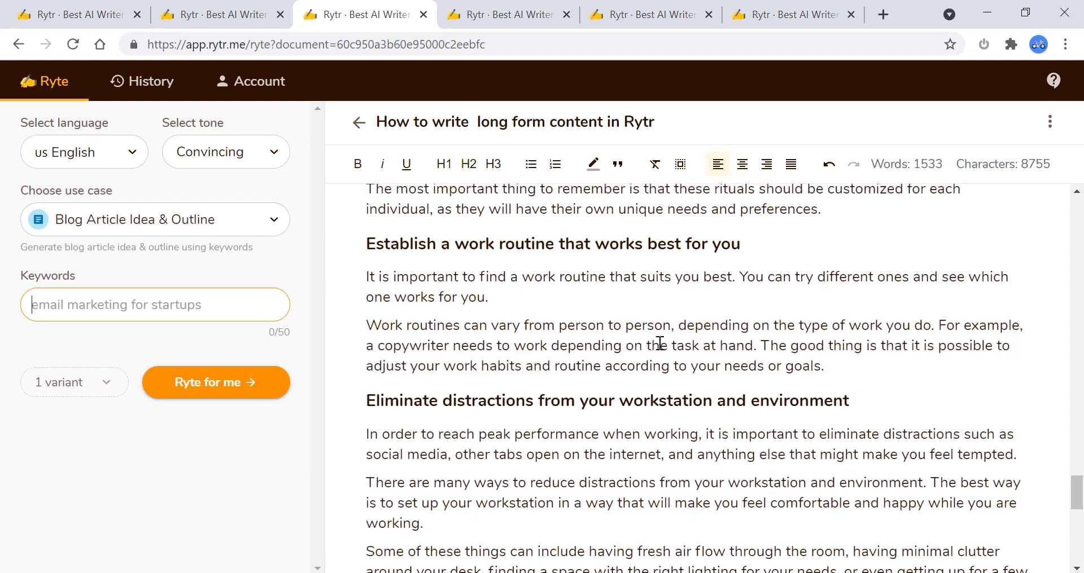
scroll(659, 343, up, 20)
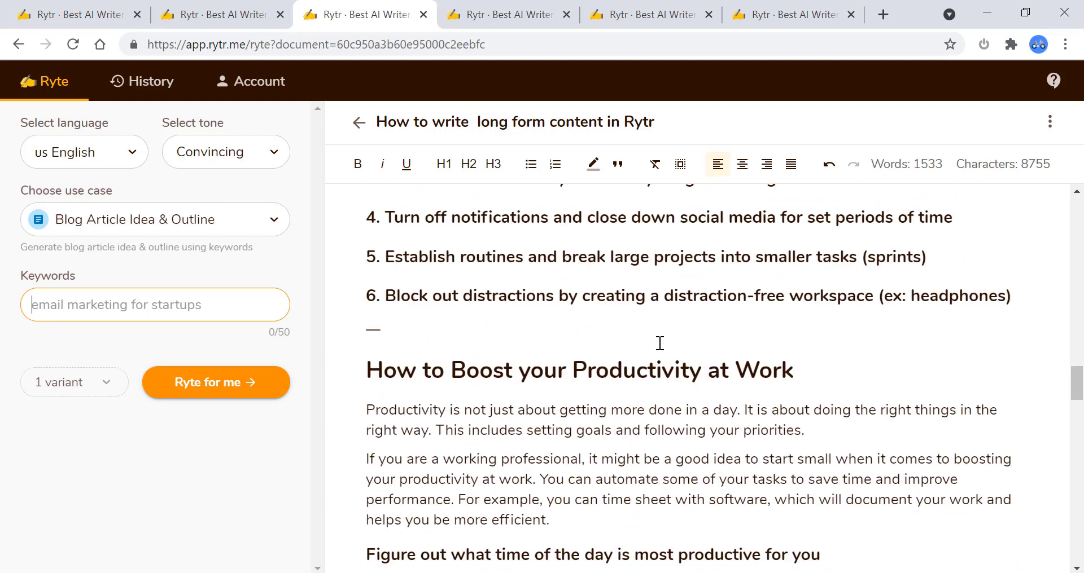
Step: Look through the open Rytr documents and switch to "How to write free style in Rytr"
click(92, 17)
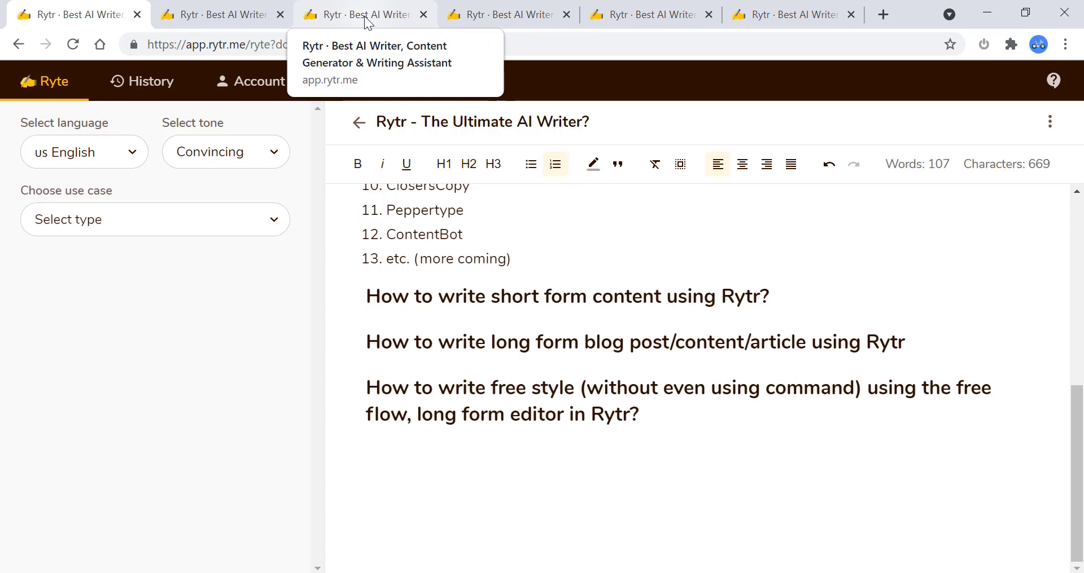
click(235, 18)
click(363, 18)
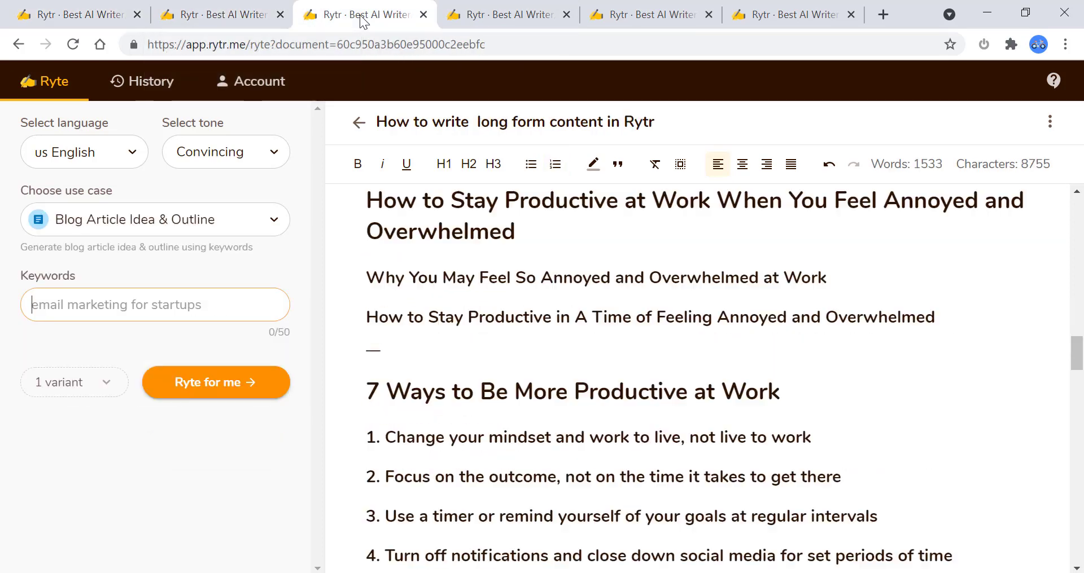
click(505, 18)
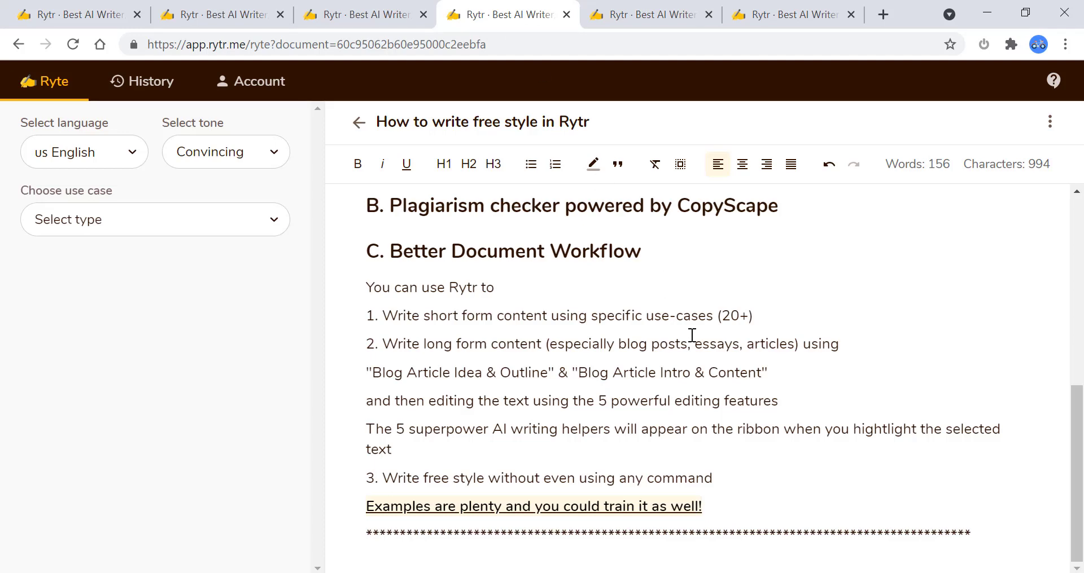
Step: Read the free style writing notes from the title through the ShortlyAI comparison and the list of editor formatting options
scroll(718, 353, up, 10)
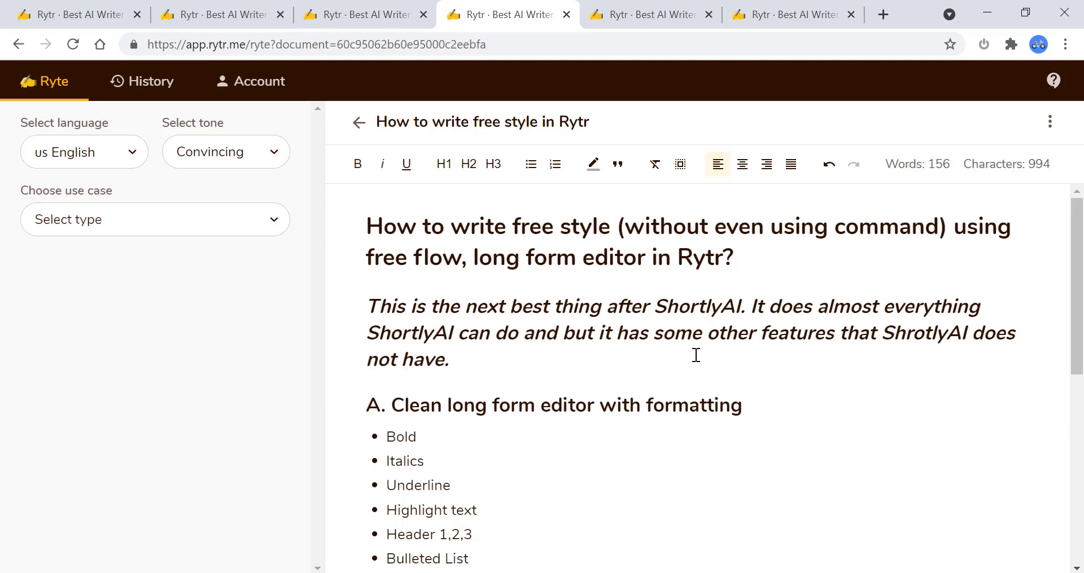
scroll(696, 355, down, 2)
scroll(696, 355, up, 2)
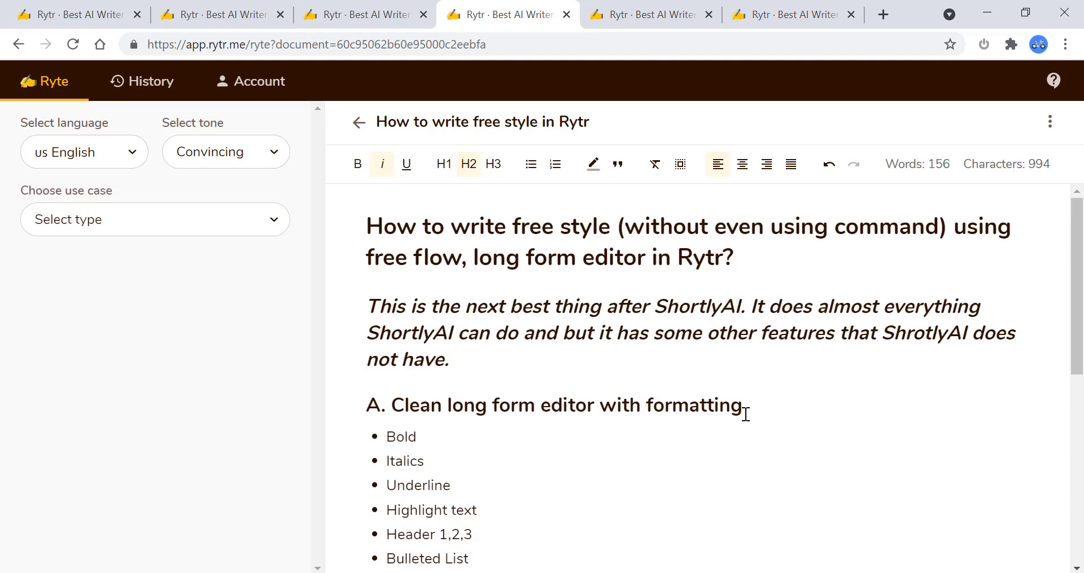
scroll(745, 415, down, 2)
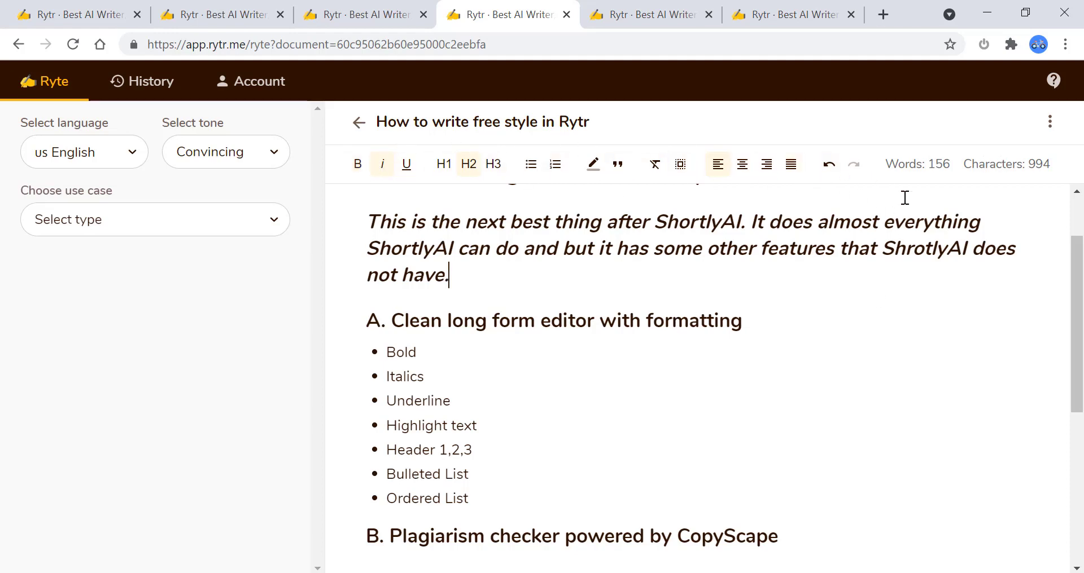
scroll(567, 369, down, 2)
scroll(575, 351, up, 1)
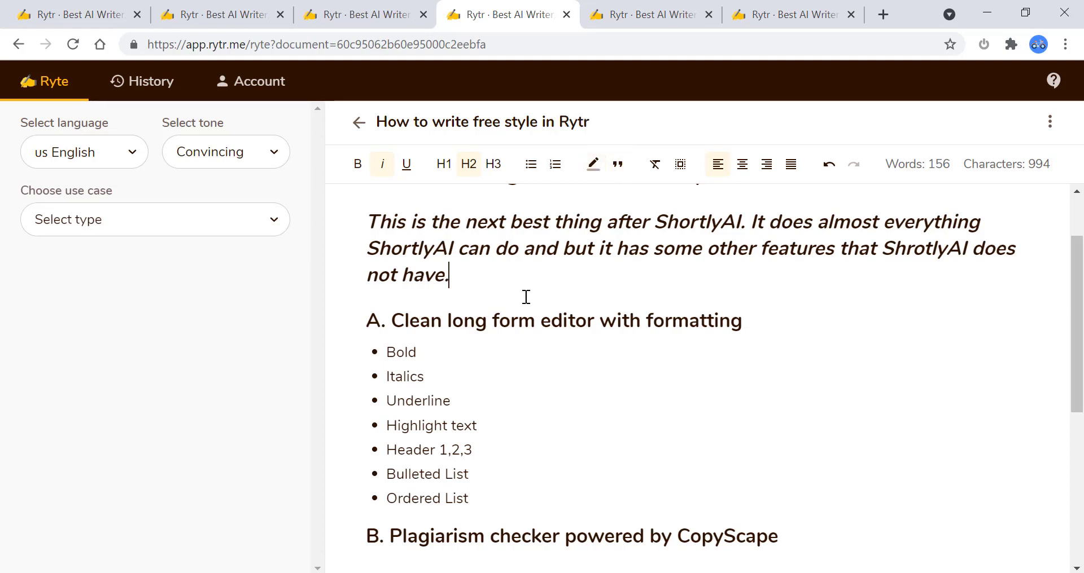
Step: Apply highlighting to the whole italic paragraph starting "This is the next best thing after ShortlyAI"
drag(458, 279, 361, 225)
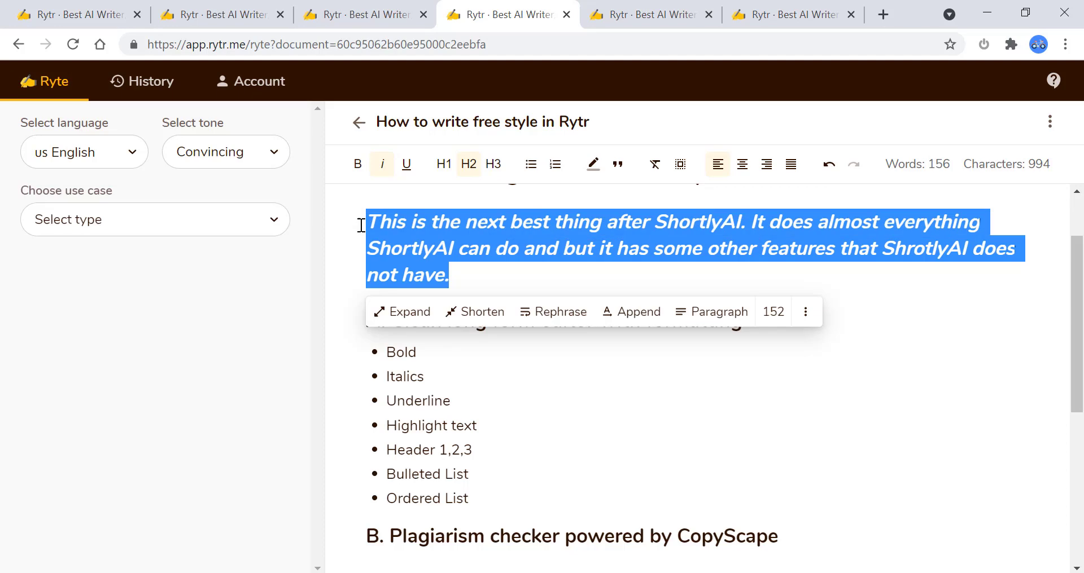
click(595, 170)
click(656, 264)
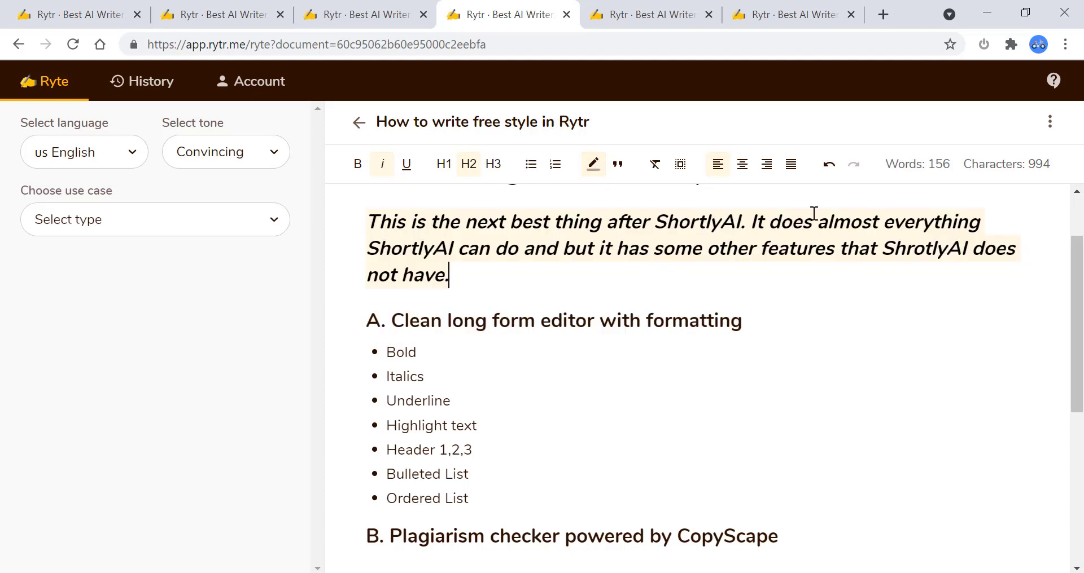
Step: Demonstrate selecting the entire document, clear the selection, and place the cursor after the heading "B. Plagiarism checker powered by CopyScape"
click(681, 168)
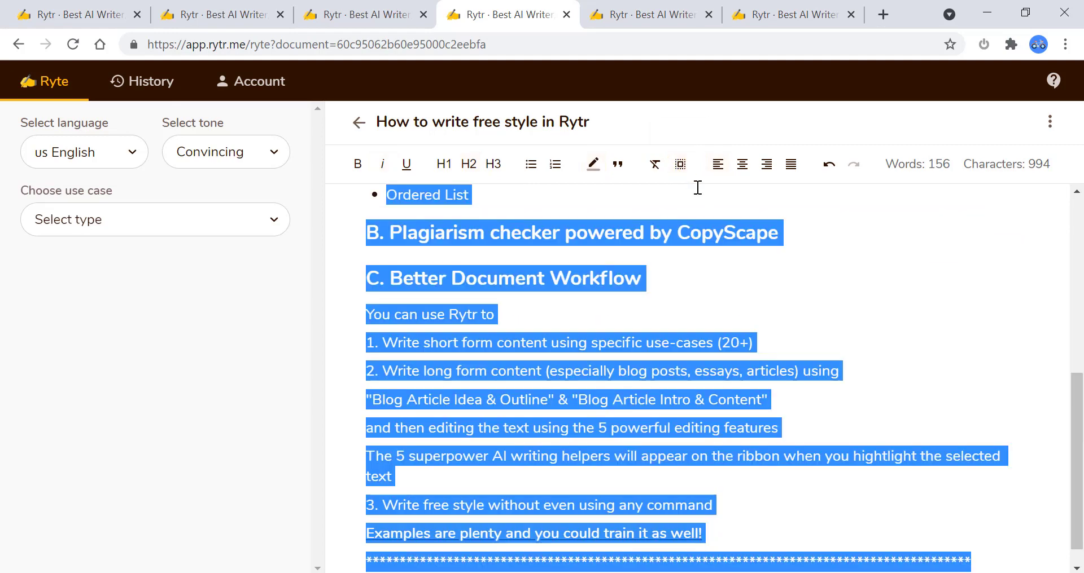
click(699, 187)
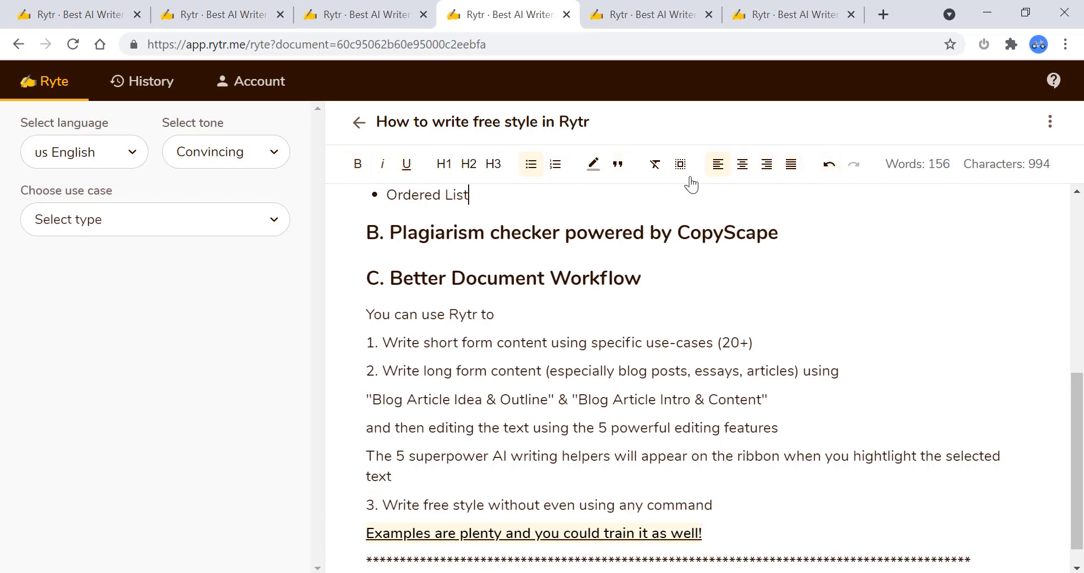
scroll(743, 311, down, 1)
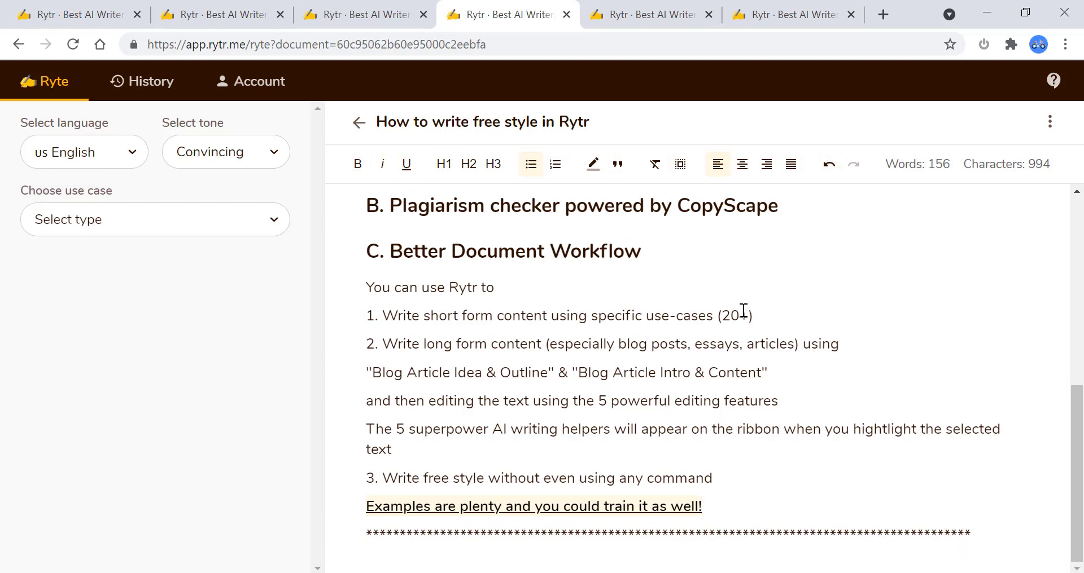
scroll(743, 311, up, 3)
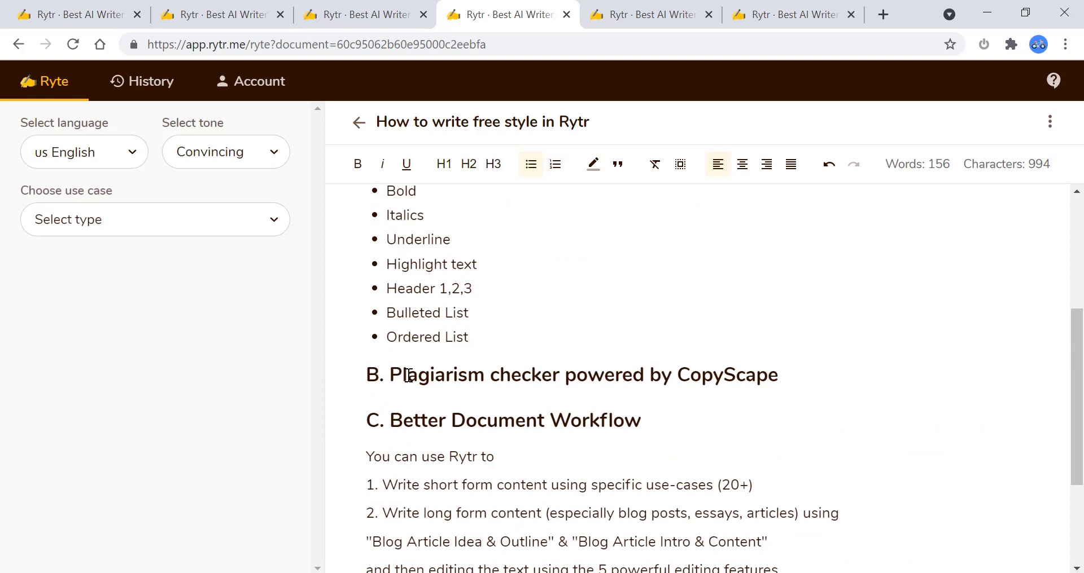
click(804, 376)
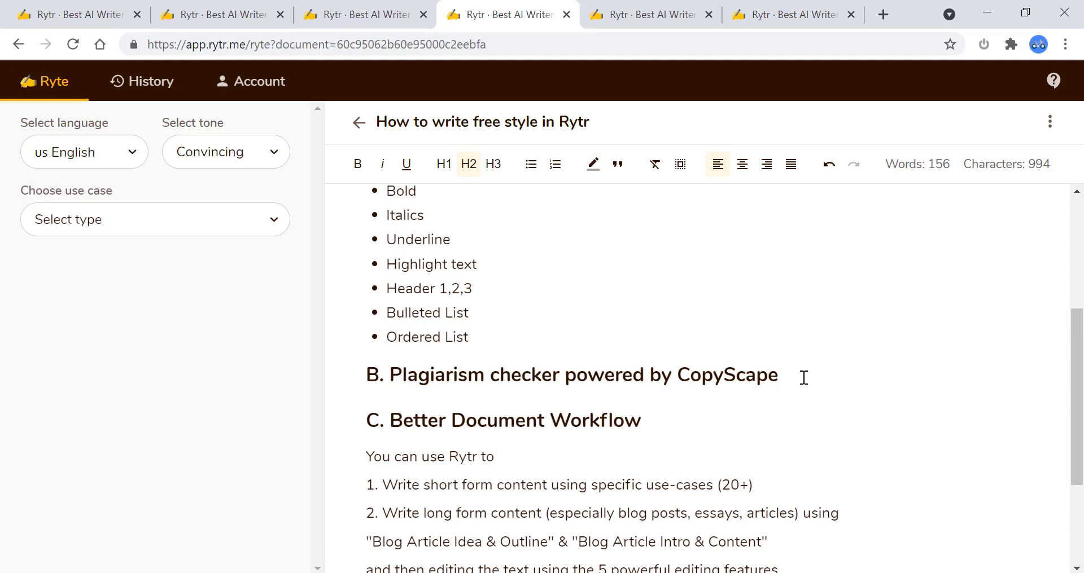
Step: Go to the Better Document Workflow section and select the line naming the two blog article use cases
scroll(803, 377, down, 2)
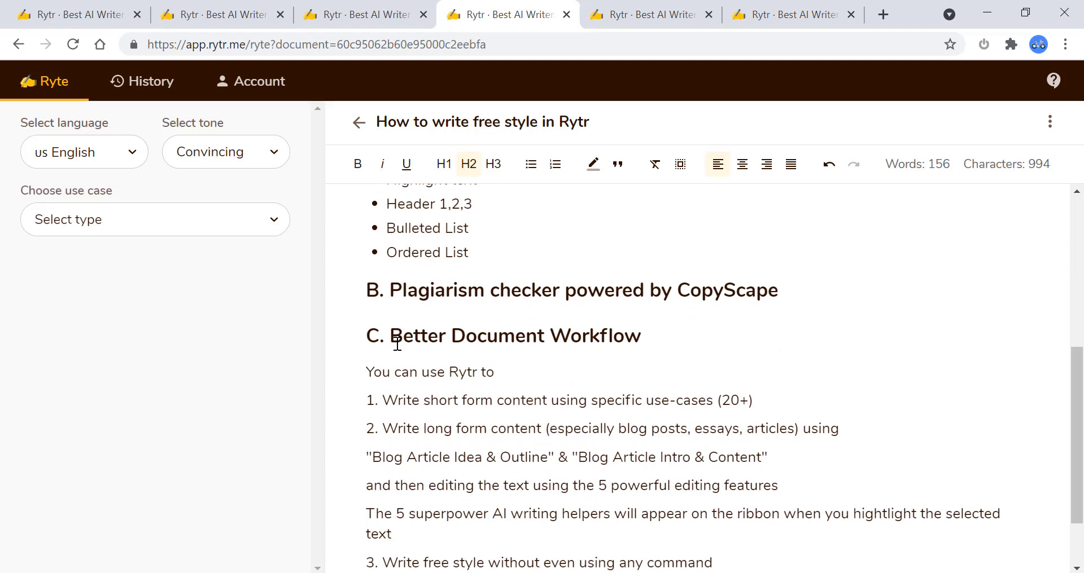
scroll(658, 379, down, 2)
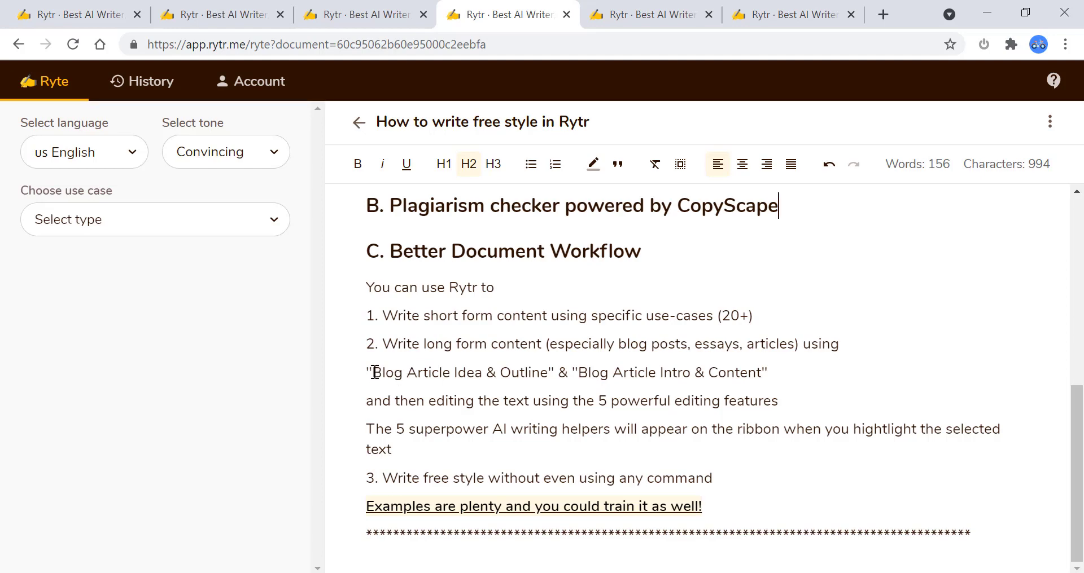
drag(376, 372, 782, 370)
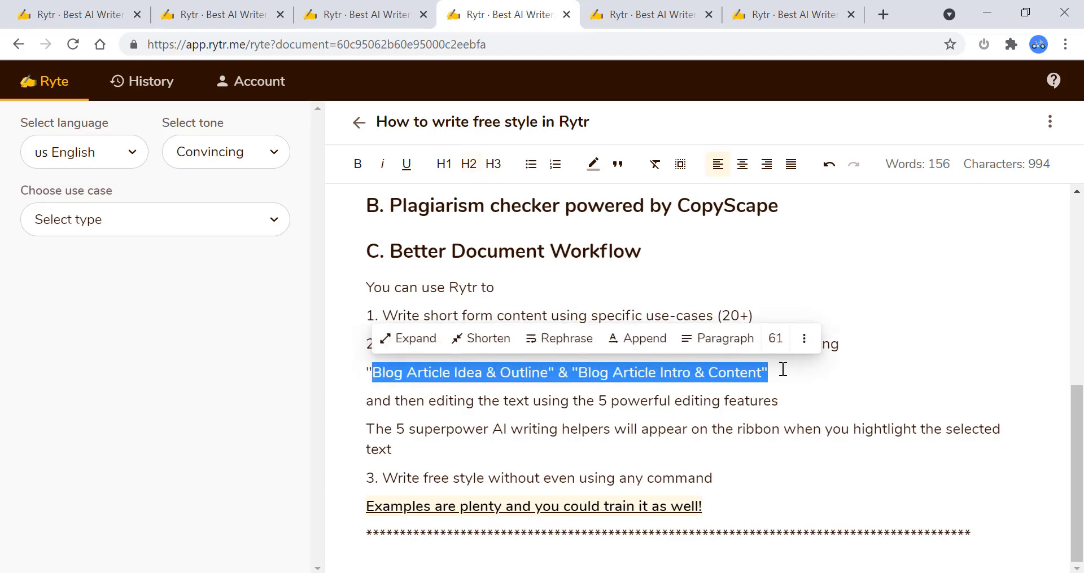
Step: Set the use case to Blog Article Idea & Outline, and after that to Blog Article Intro & Content
click(271, 222)
click(194, 261)
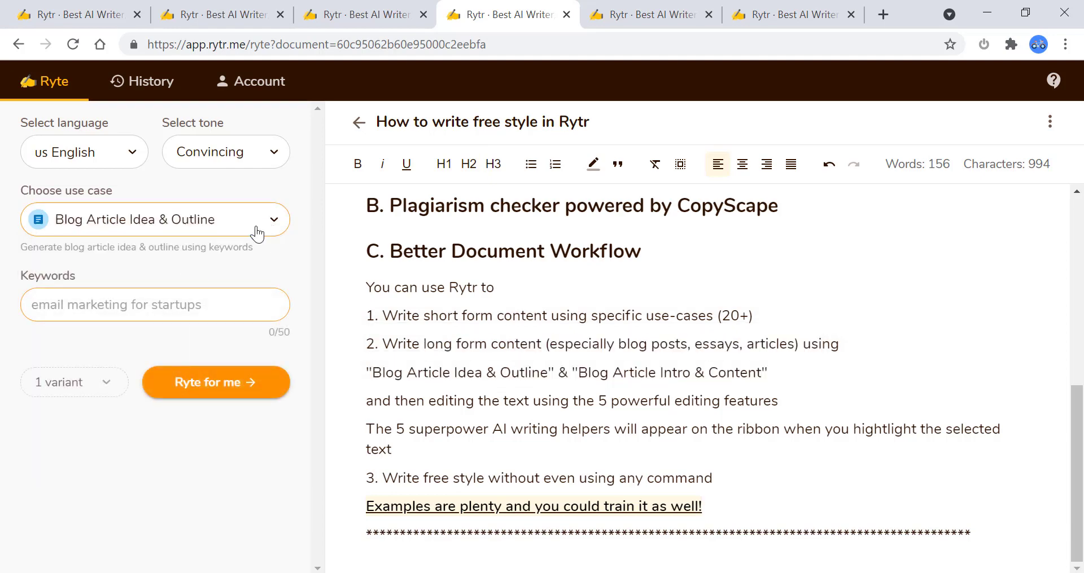
click(260, 229)
click(166, 296)
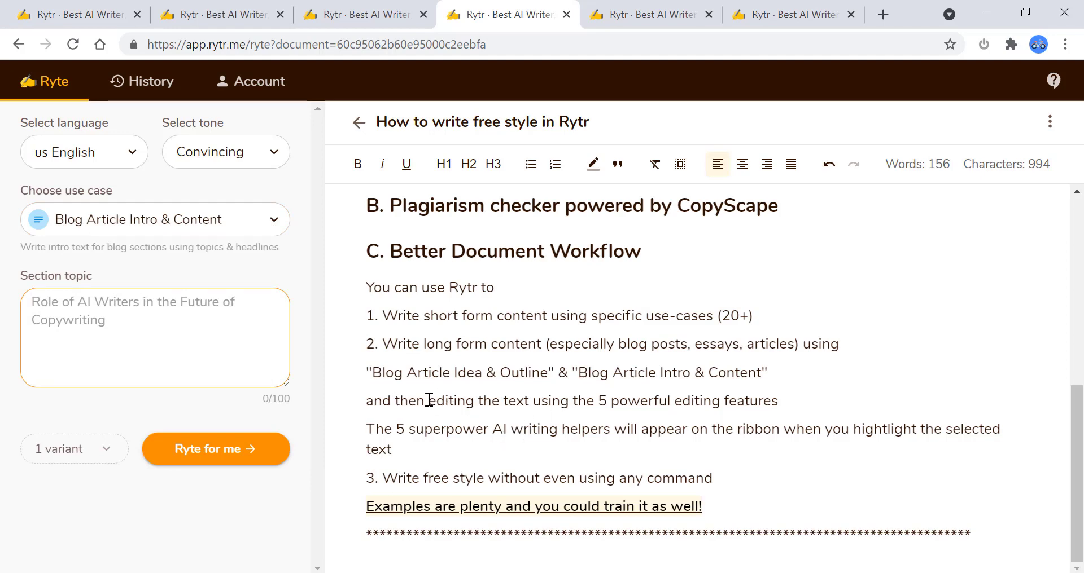
Step: Select the passage about editing with the 5 AI writing helpers, display its text statistics, and clear the selection
drag(429, 400, 502, 450)
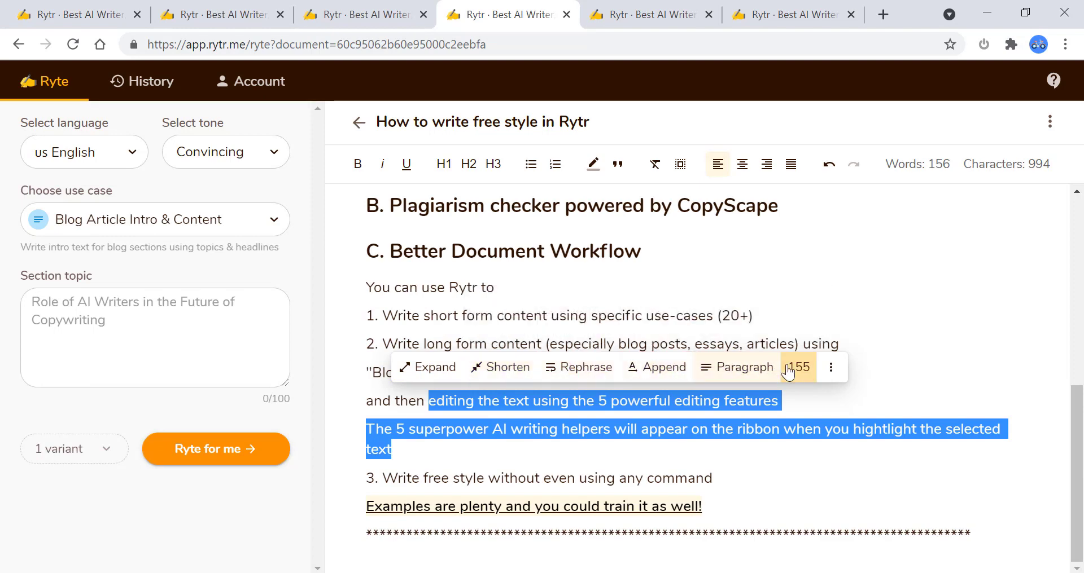
mouse_move(788, 372)
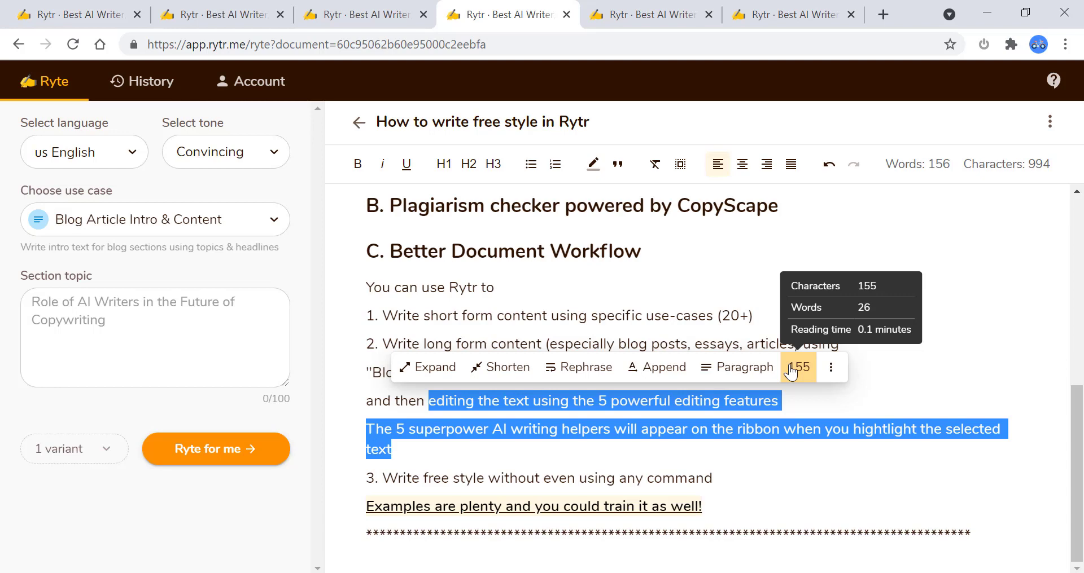
click(767, 476)
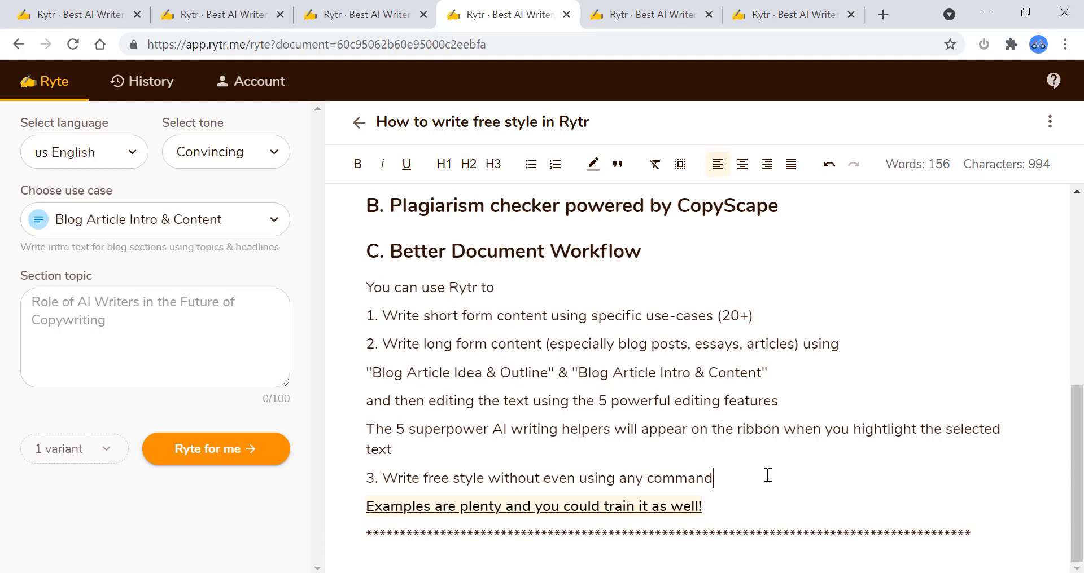
Step: Point out the line "3. Write free style without even using any command" by selecting it twice, and clear the selection
drag(726, 477, 368, 483)
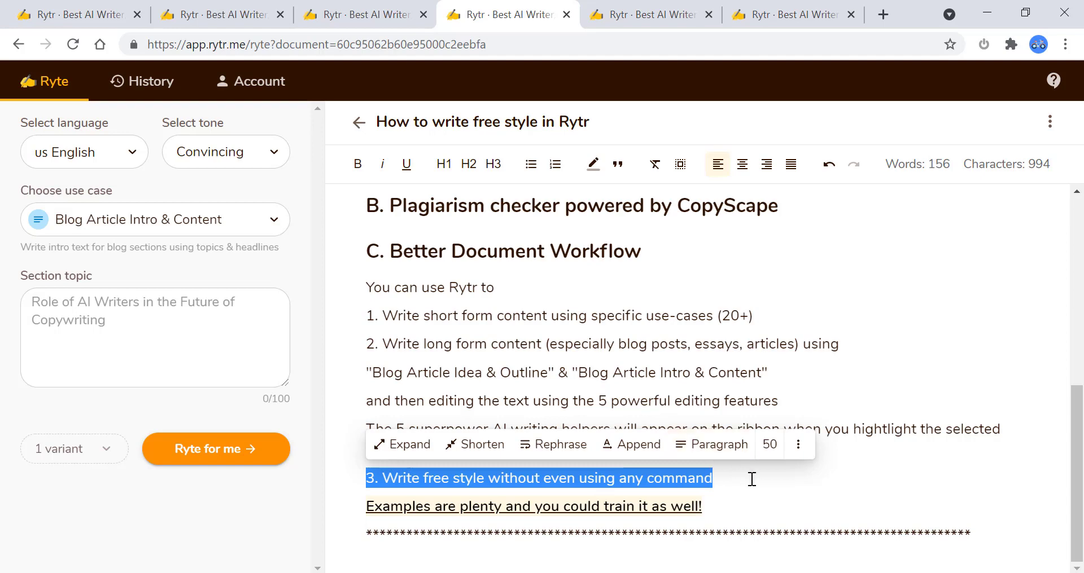
click(774, 503)
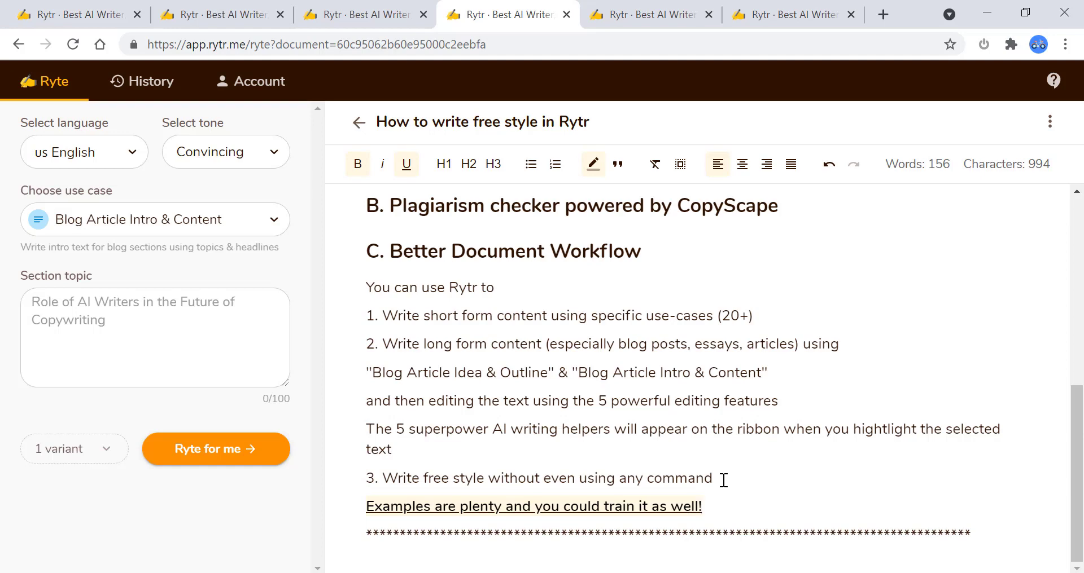
drag(721, 479, 366, 481)
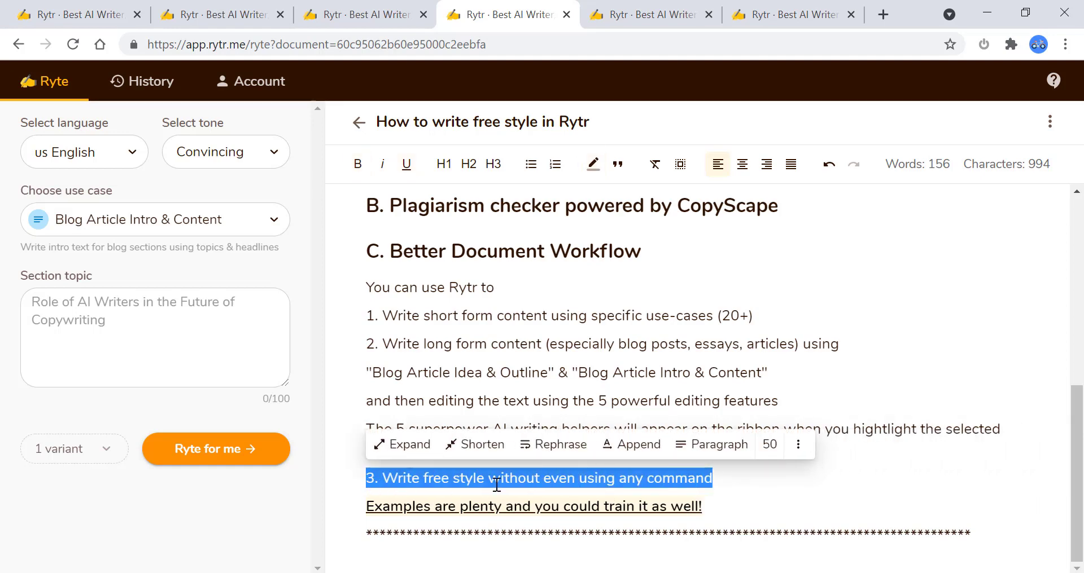
click(752, 485)
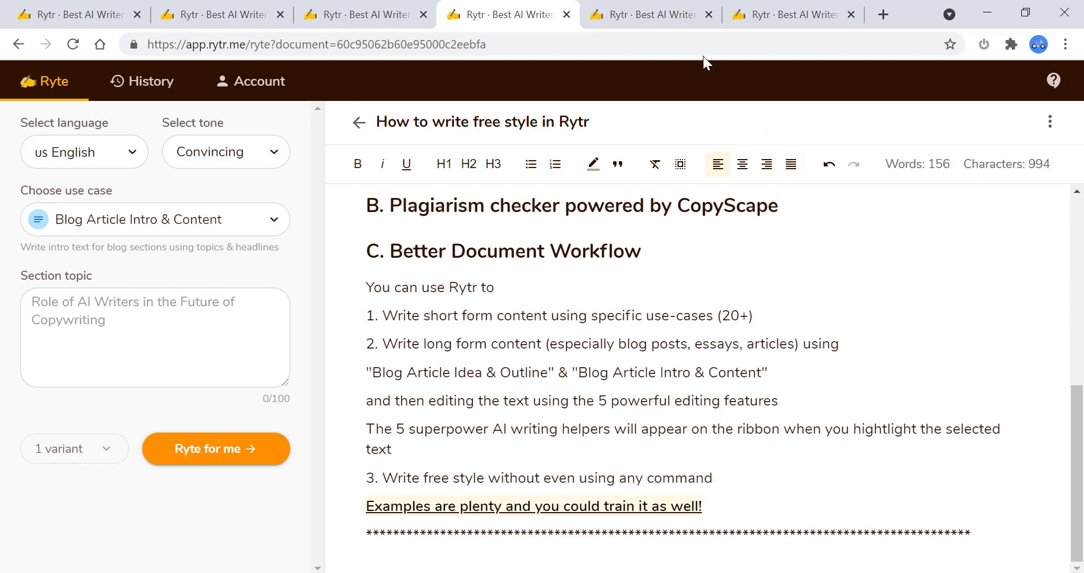
Step: Switch to the document Examples of "how to write" and point out the six /instruct lines and the "No need to use the /instruct" heading
click(662, 18)
click(786, 23)
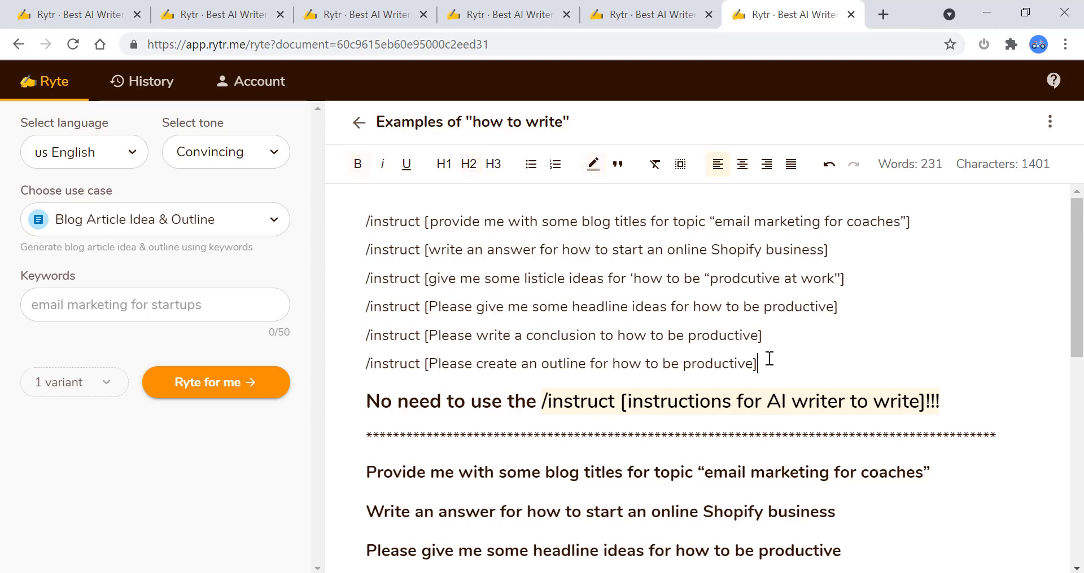
drag(765, 363, 353, 211)
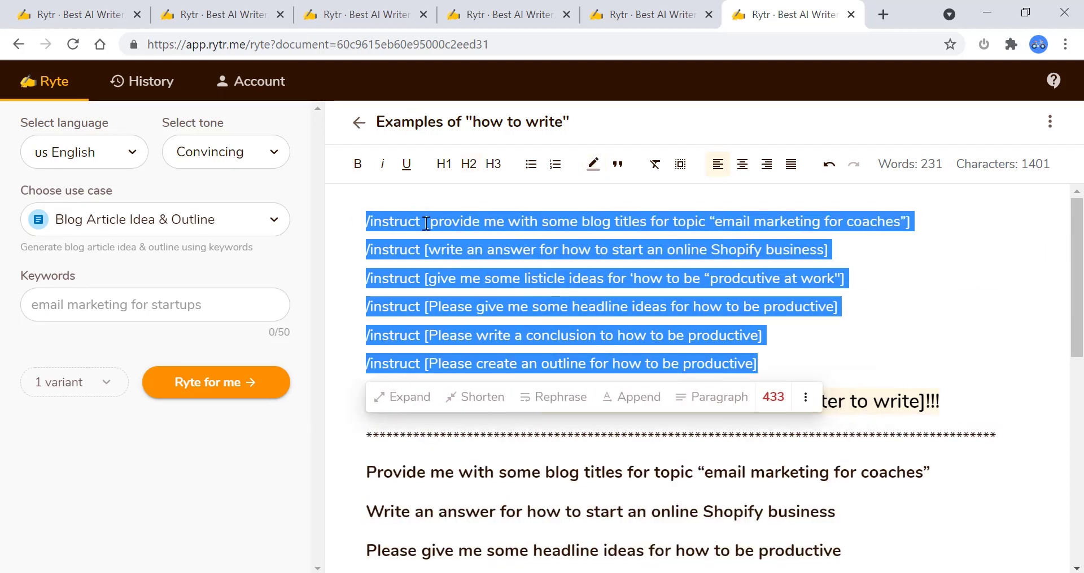
click(909, 297)
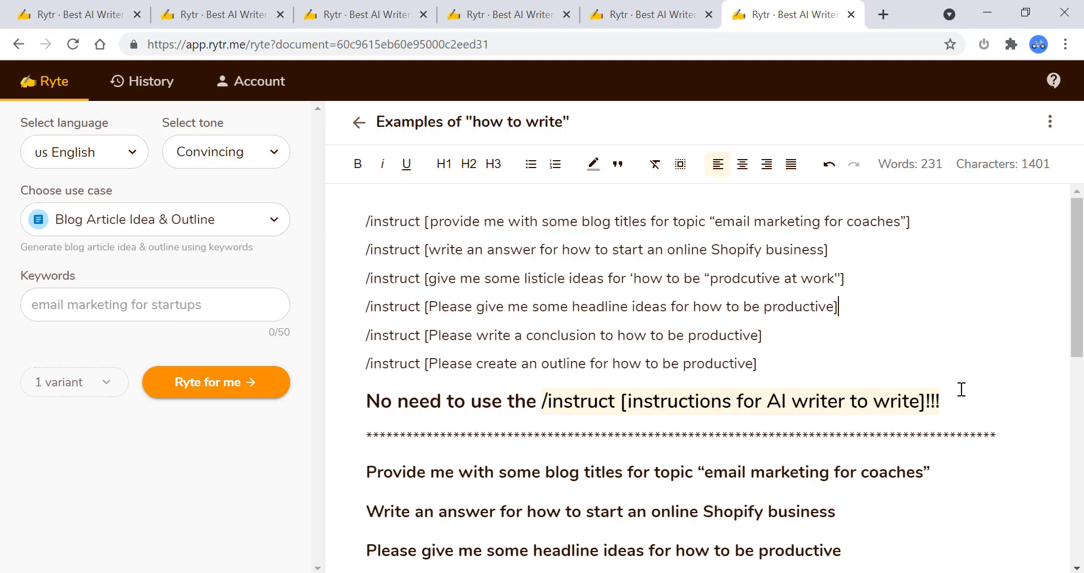
drag(771, 367, 350, 209)
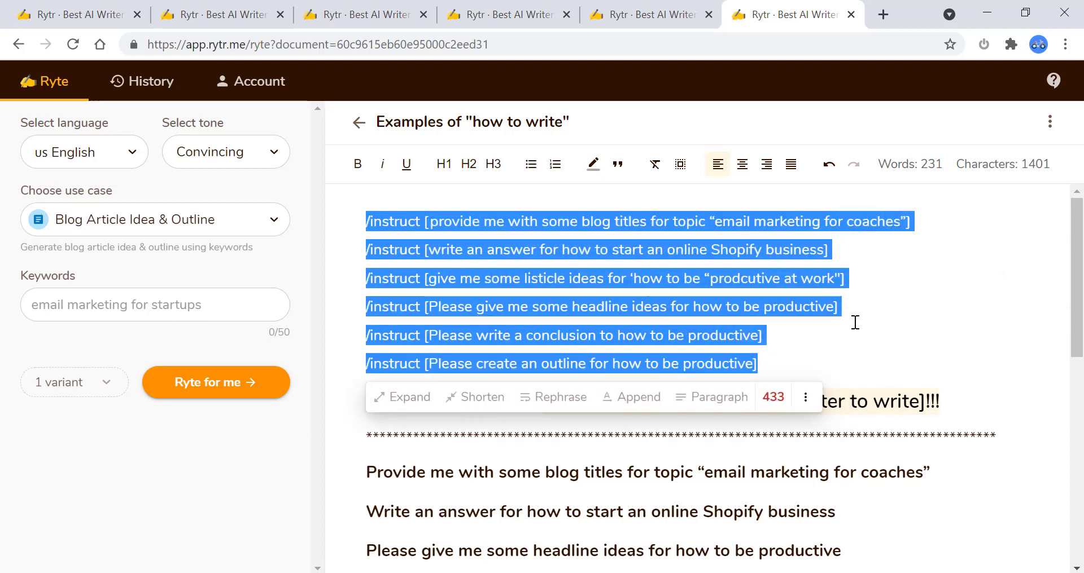
click(885, 335)
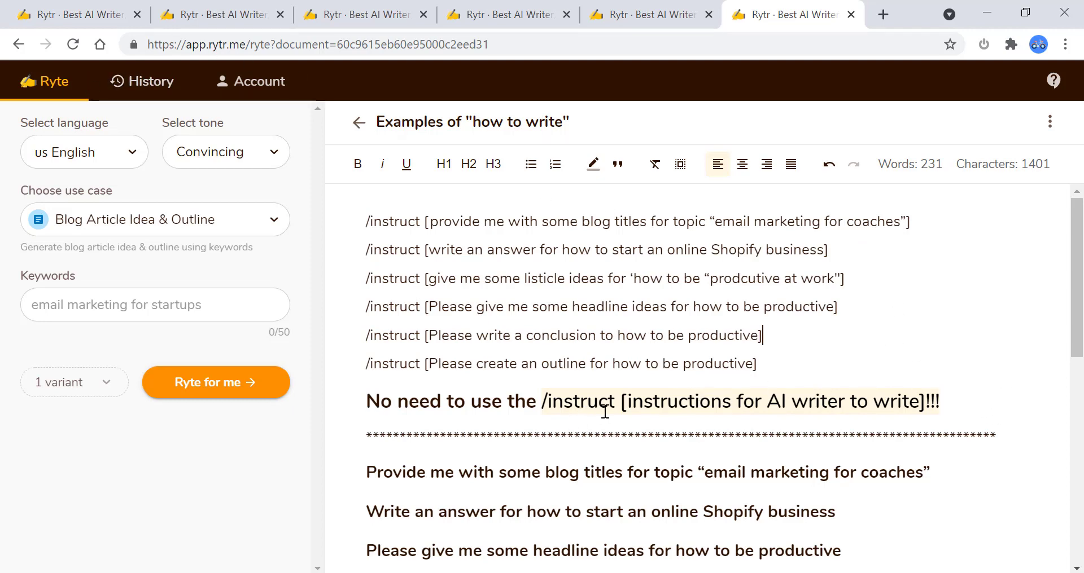
click(543, 399)
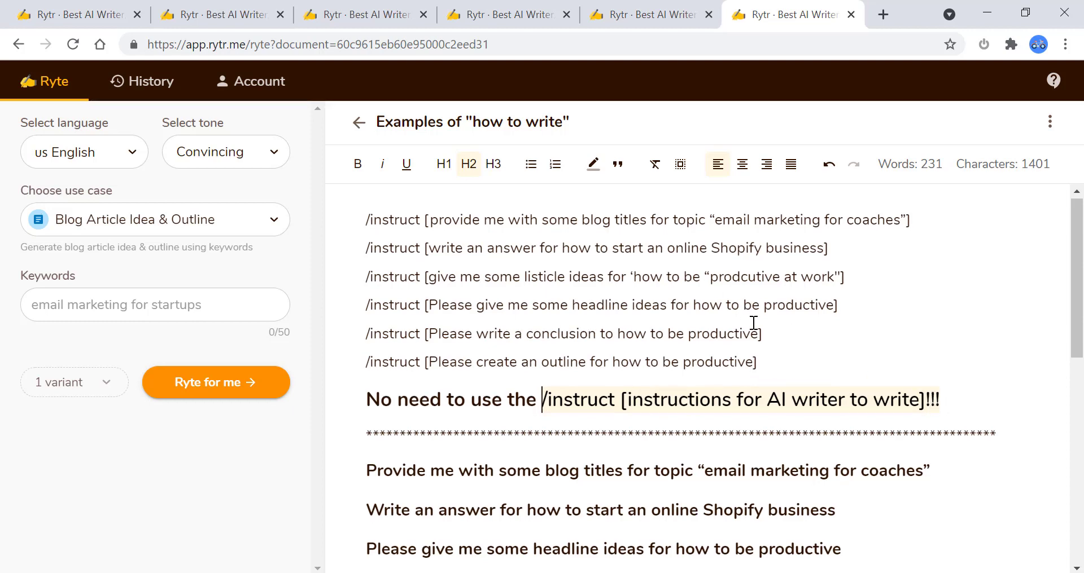
Step: Generate two sets of blog titles with the Paragraph helper from the heading "Provide me with some blog titles for topic 'email marketing for coaches'"
scroll(762, 344, down, 2)
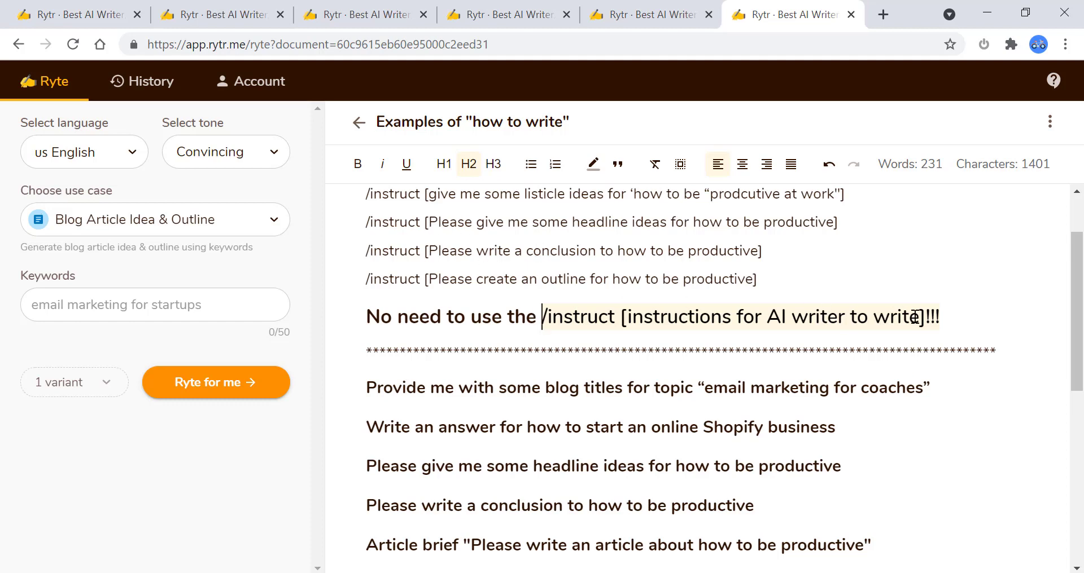
click(938, 387)
drag(938, 387, 369, 390)
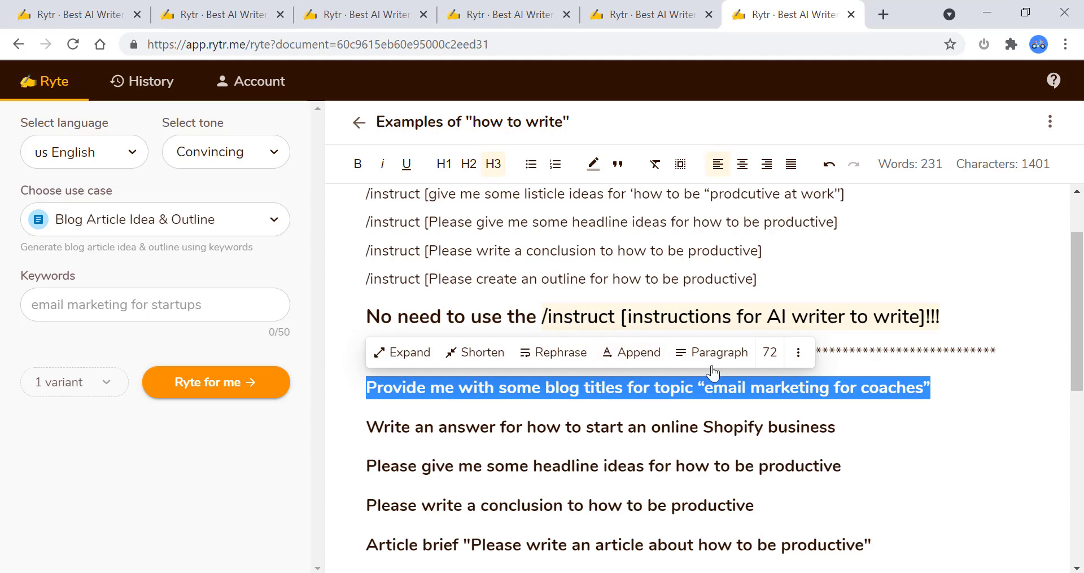
click(716, 360)
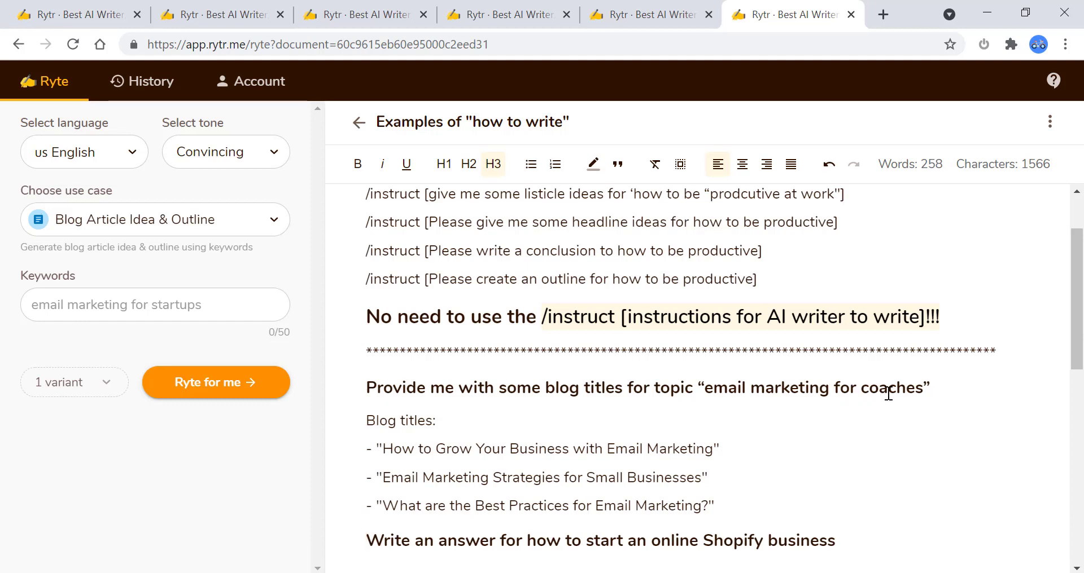
drag(934, 388, 367, 387)
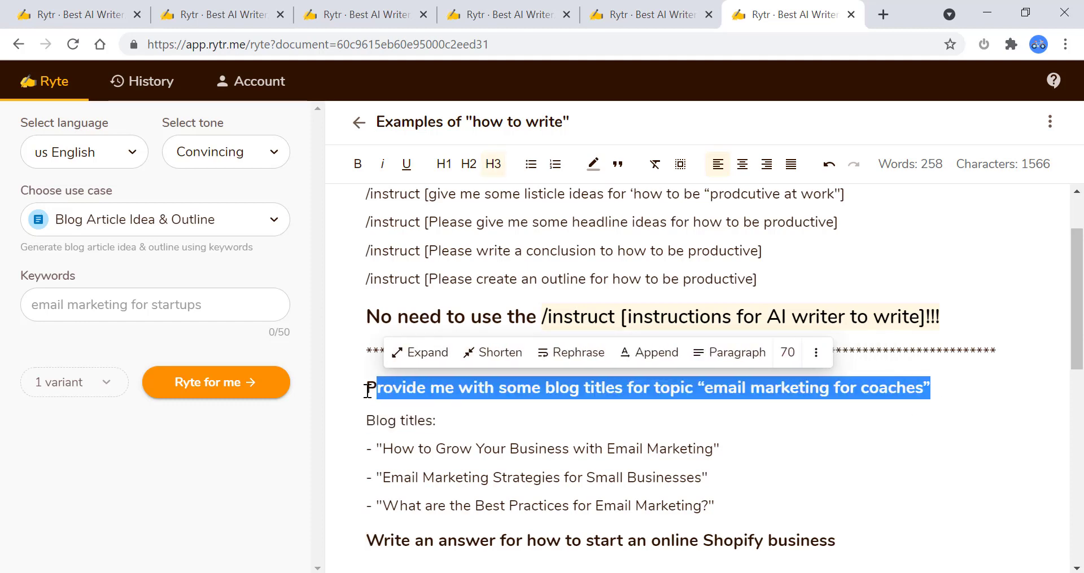
click(724, 362)
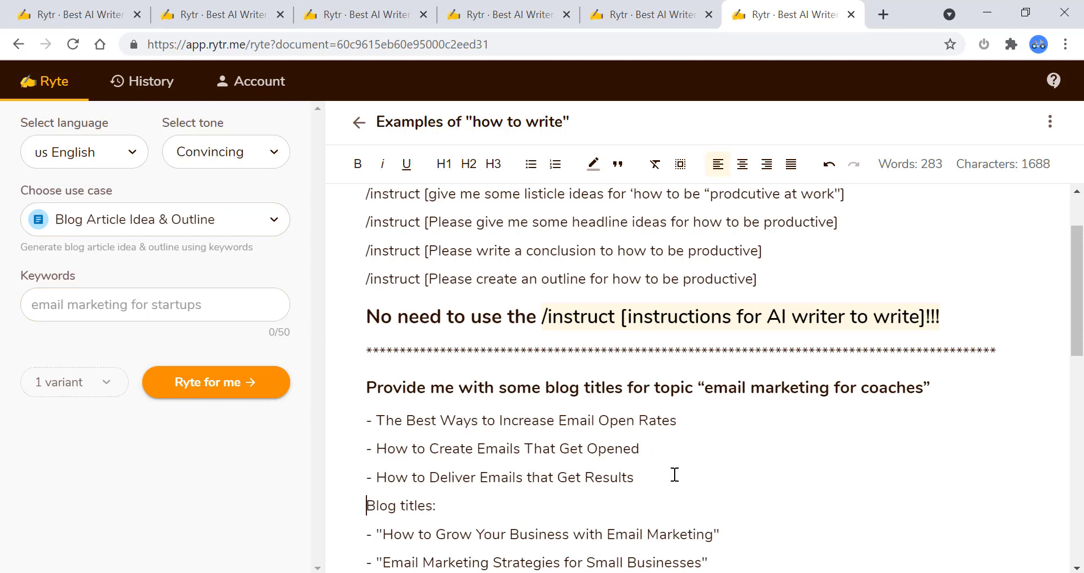
Step: Generate text with the Paragraph helper from "Write an answer for how to start an online Shopify business", undoing two results and regenerating each time
scroll(675, 475, down, 5)
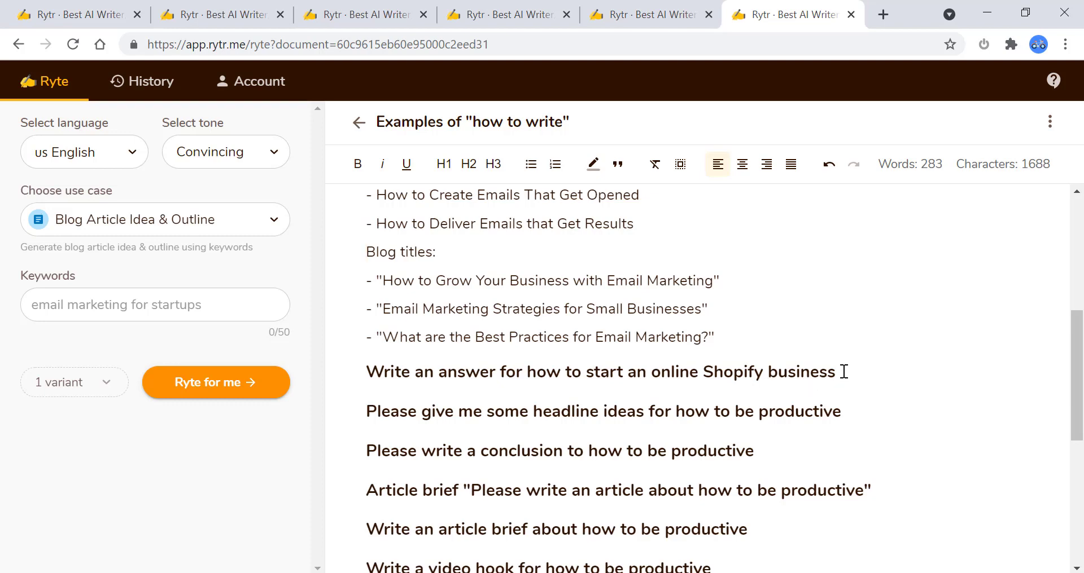
drag(840, 372, 369, 373)
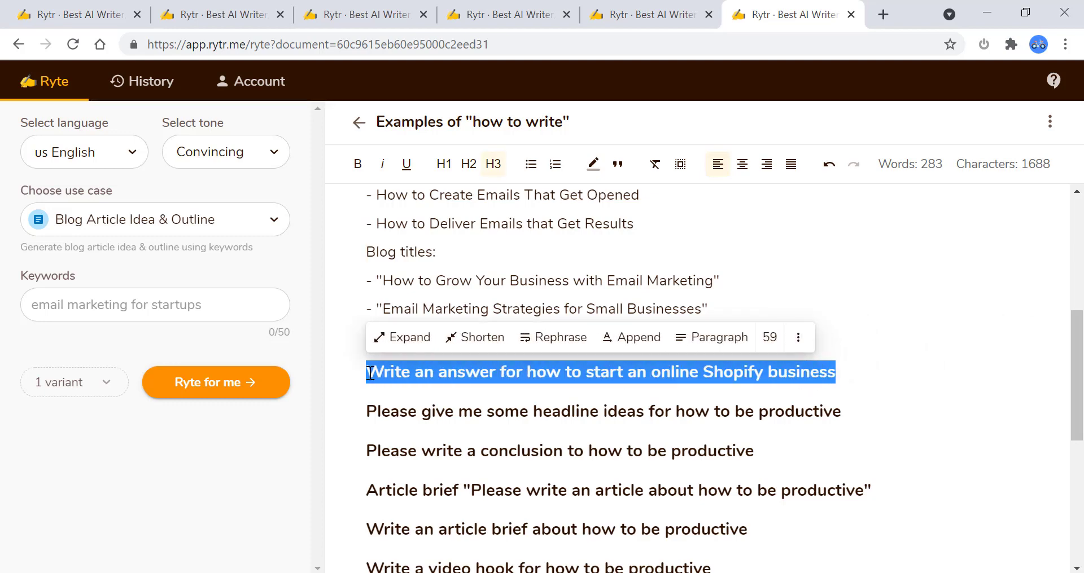
click(723, 345)
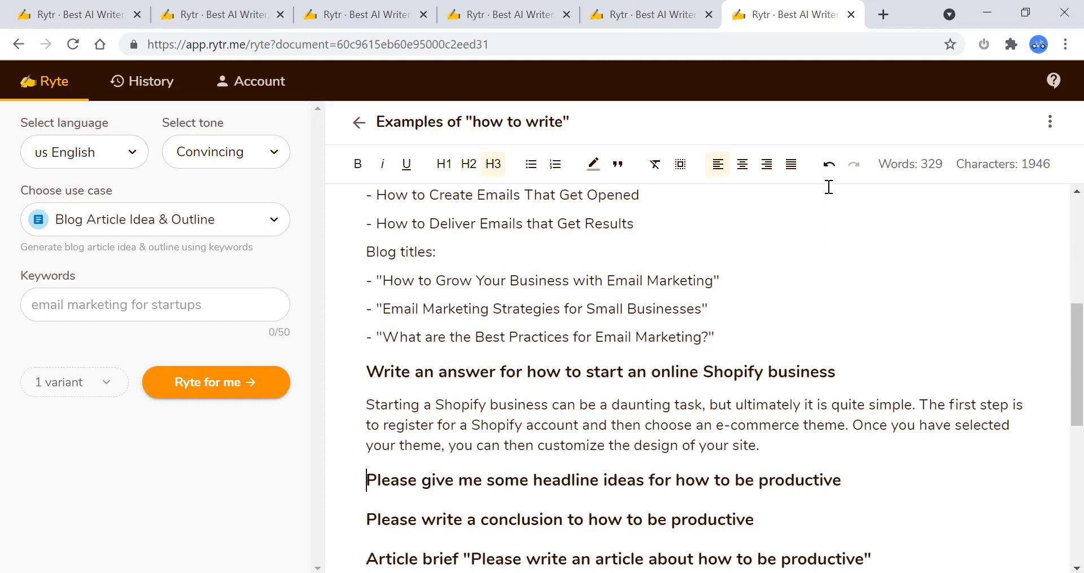
click(829, 165)
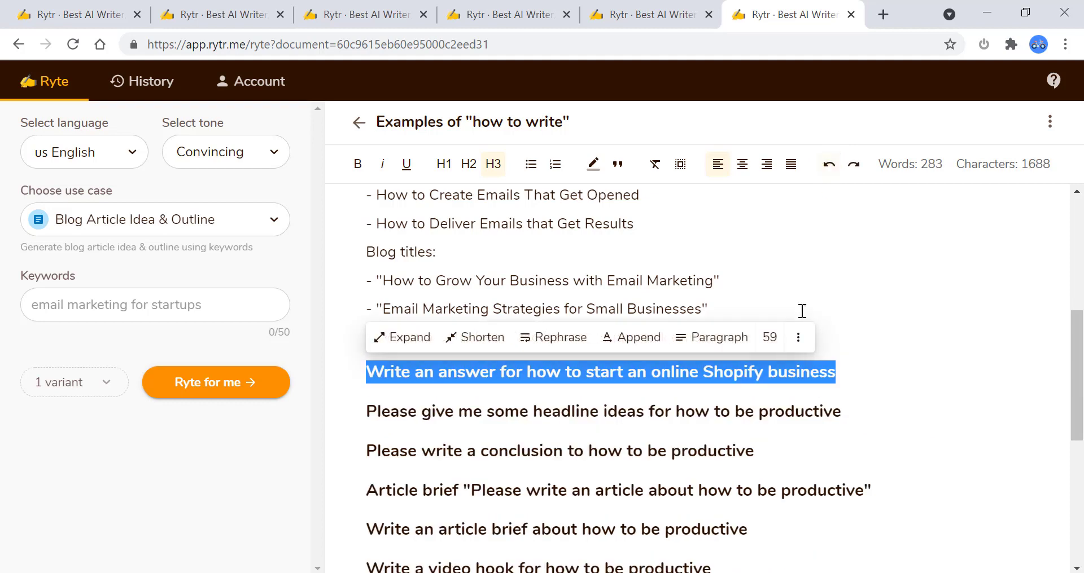
click(709, 350)
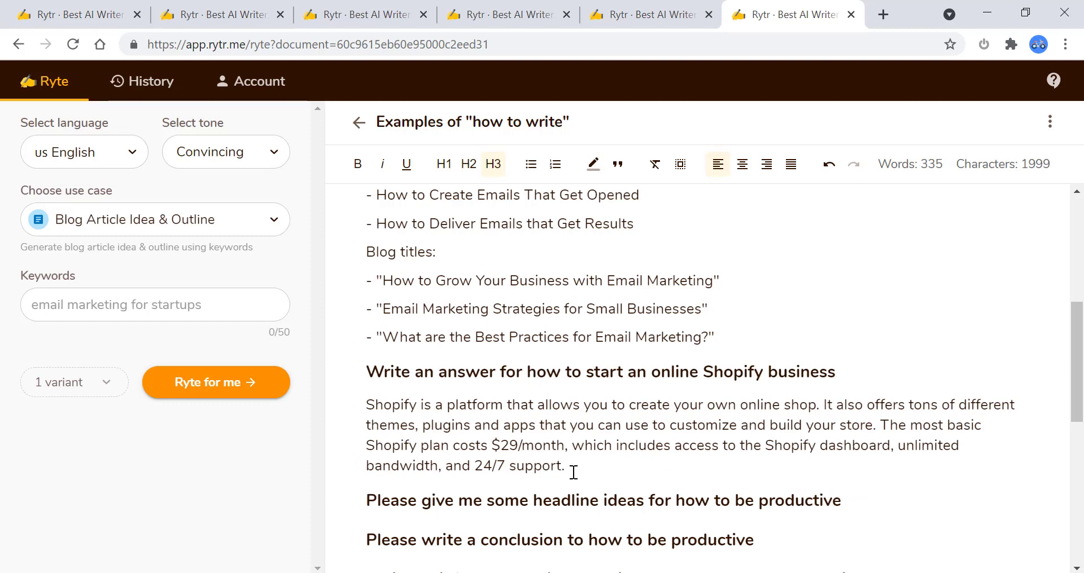
click(832, 169)
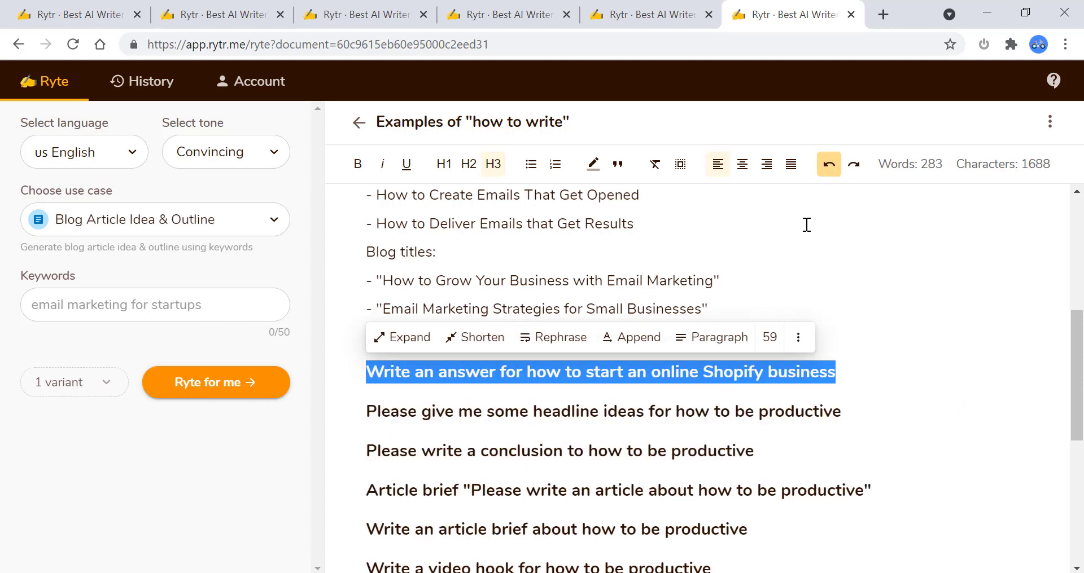
click(718, 339)
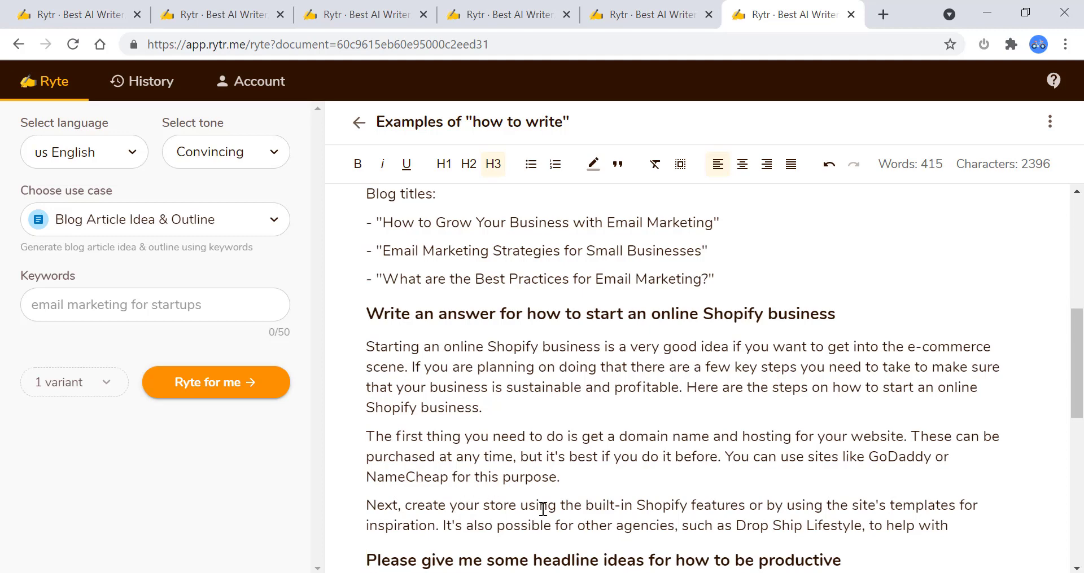
Step: Generate text with the Paragraph helper from "Please give me some headline ideas for how to be productive", undoing the first result and regenerating
scroll(626, 510, down, 1)
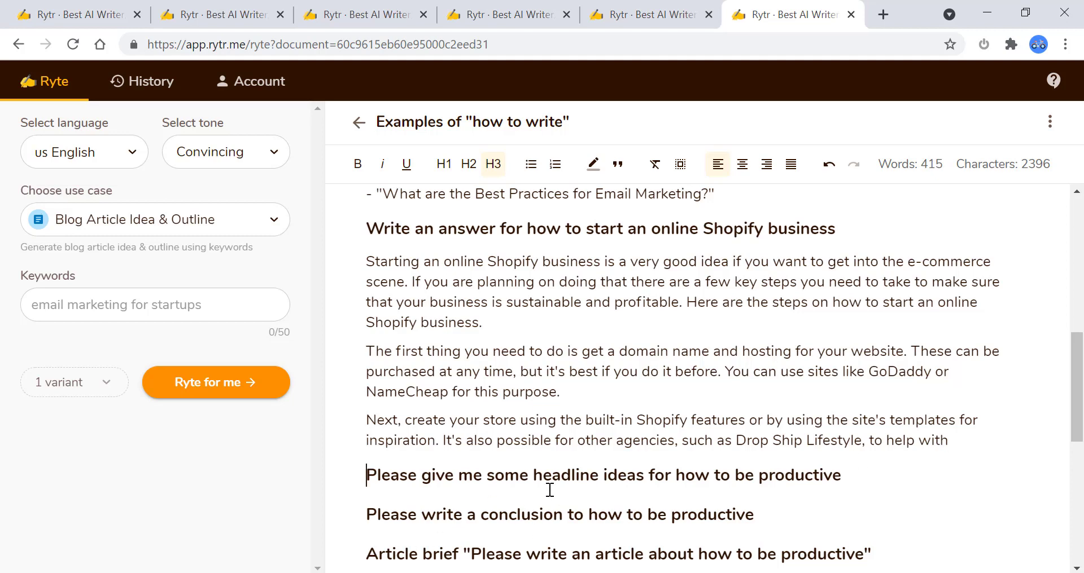
scroll(549, 490, down, 2)
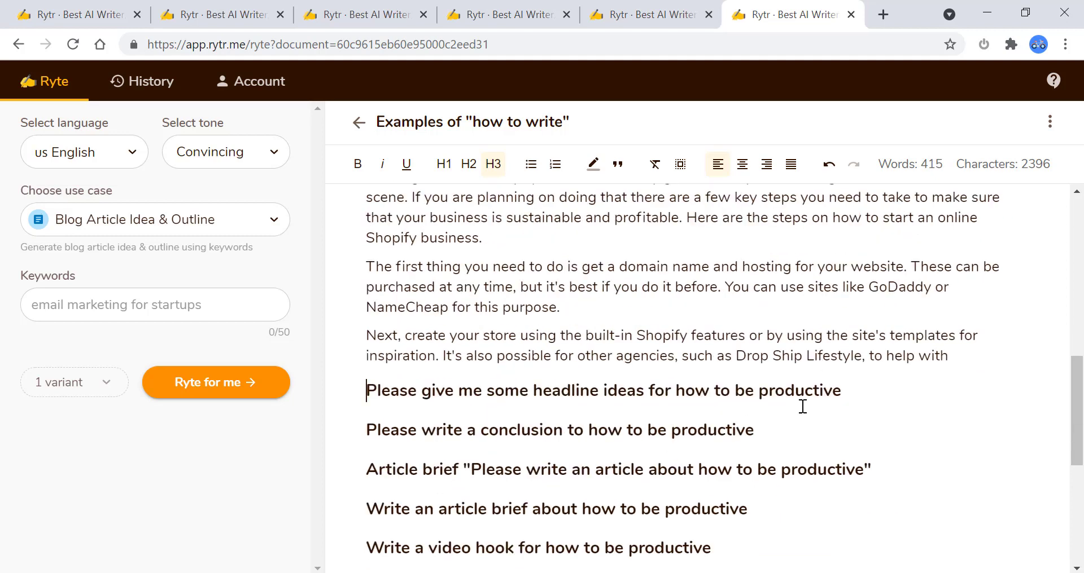
drag(849, 391, 349, 391)
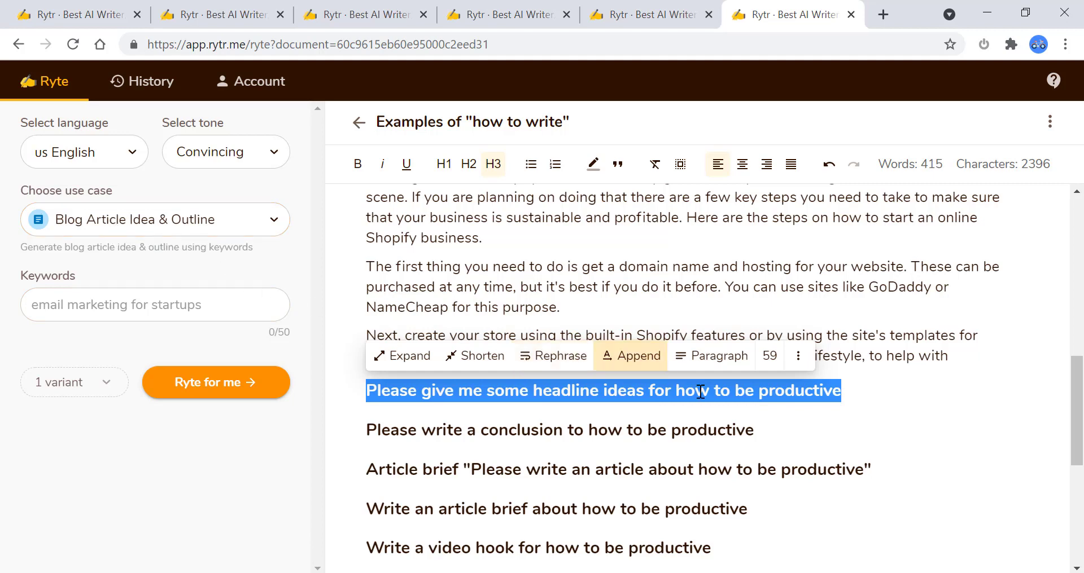
click(726, 368)
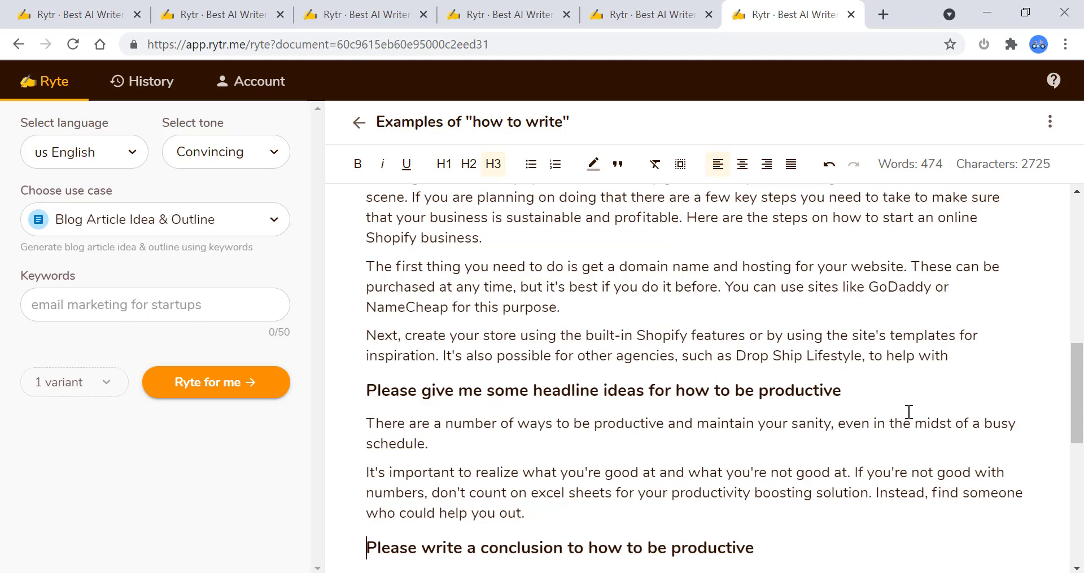
click(827, 163)
click(730, 364)
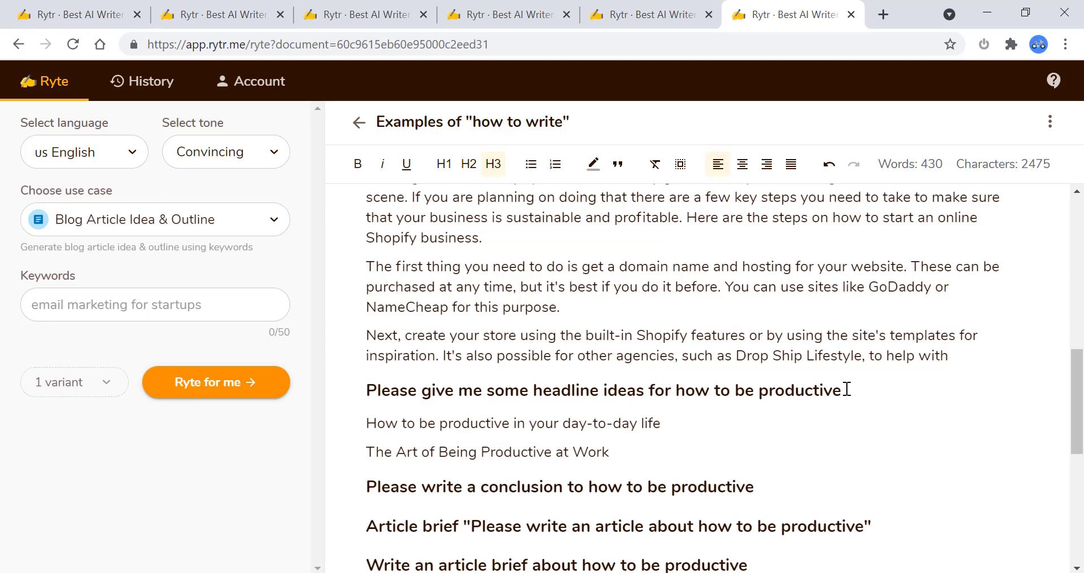
Step: Generate more headline ideas with the Paragraph helper from the heading "Please give me some headline ideas for how to be productive"
drag(846, 389, 355, 399)
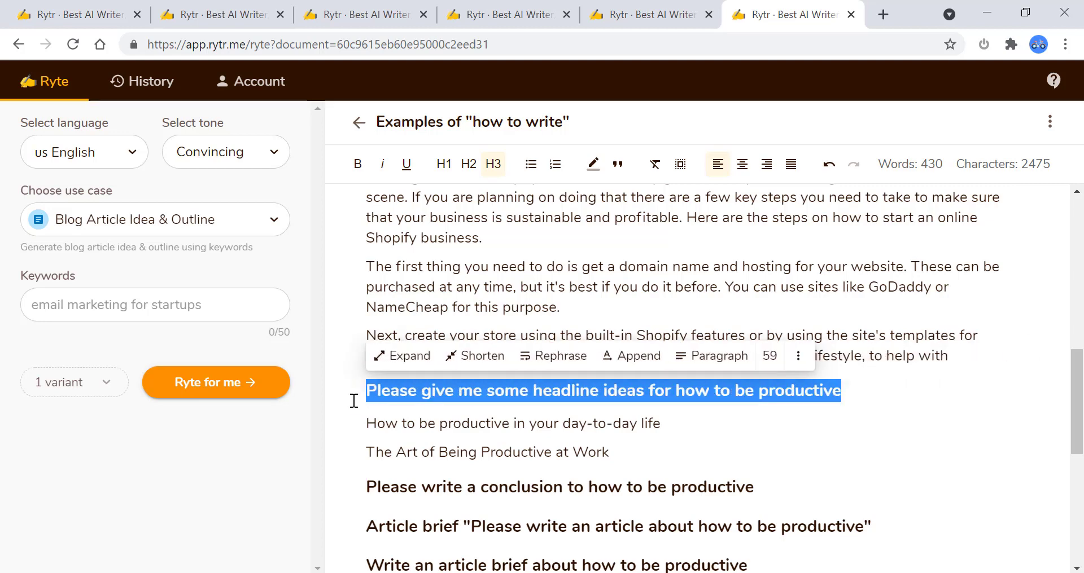
click(696, 373)
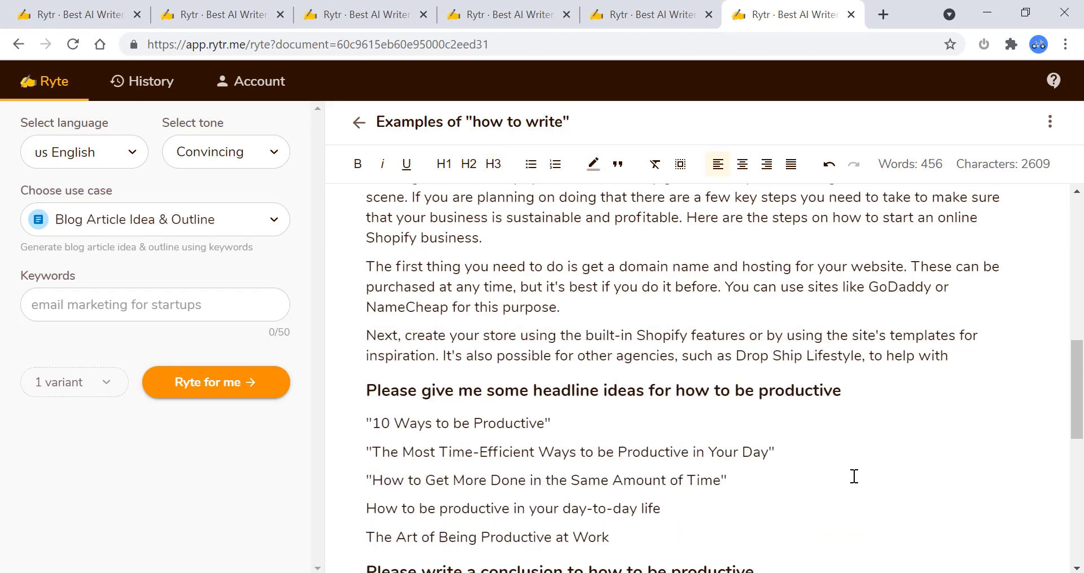
scroll(660, 463, down, 3)
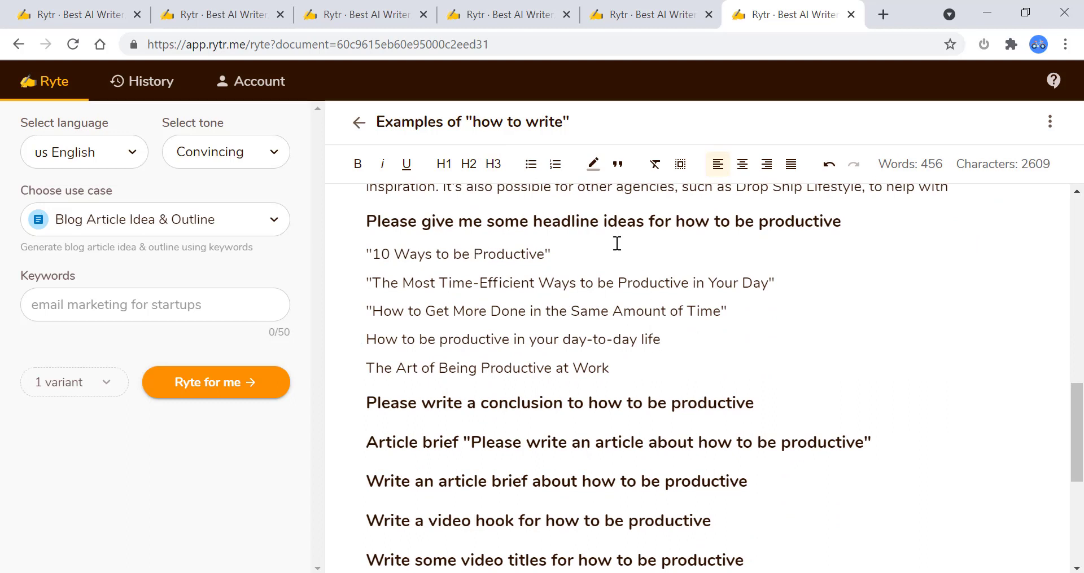
Step: Show the available use cases and point out Blog Article Idea & Outline, keeping it as the chosen use case
click(133, 220)
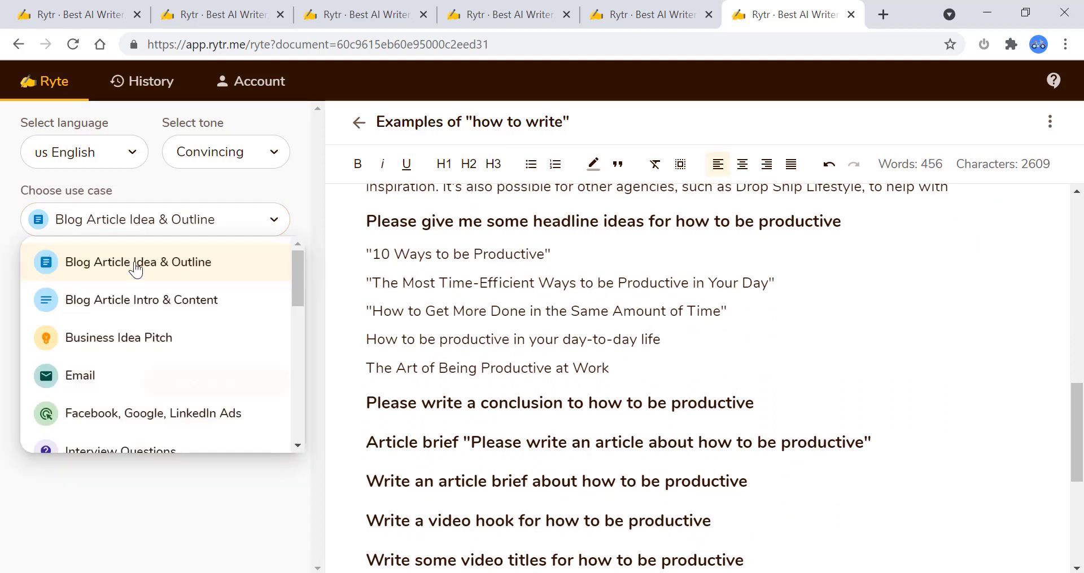
click(136, 268)
click(156, 229)
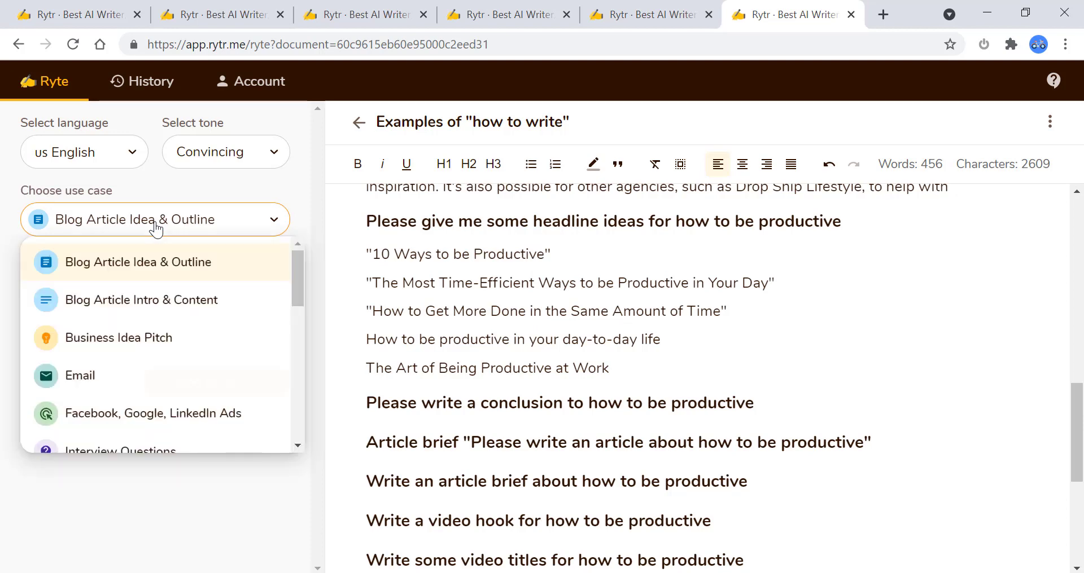
click(137, 268)
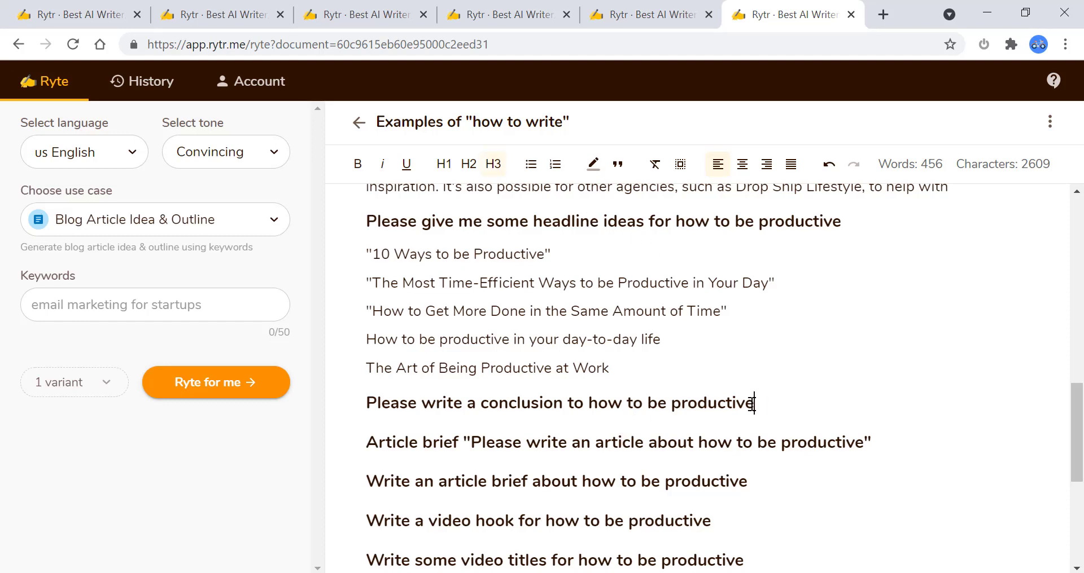
Step: Generate text with the Paragraph helper from "Please write a conclusion to how to be productive", undoing the first result and regenerating
drag(756, 402, 351, 389)
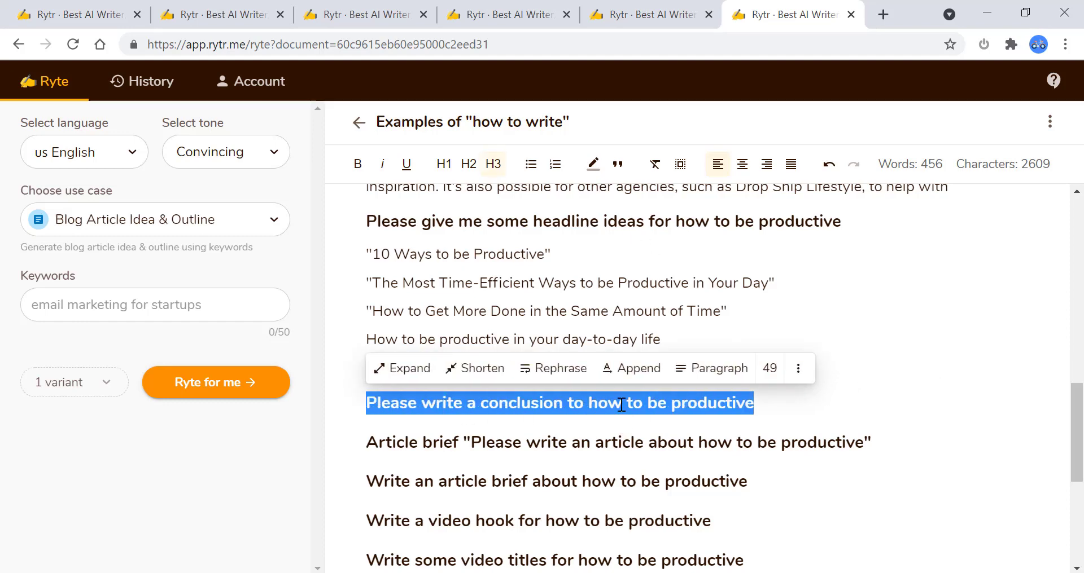
click(716, 369)
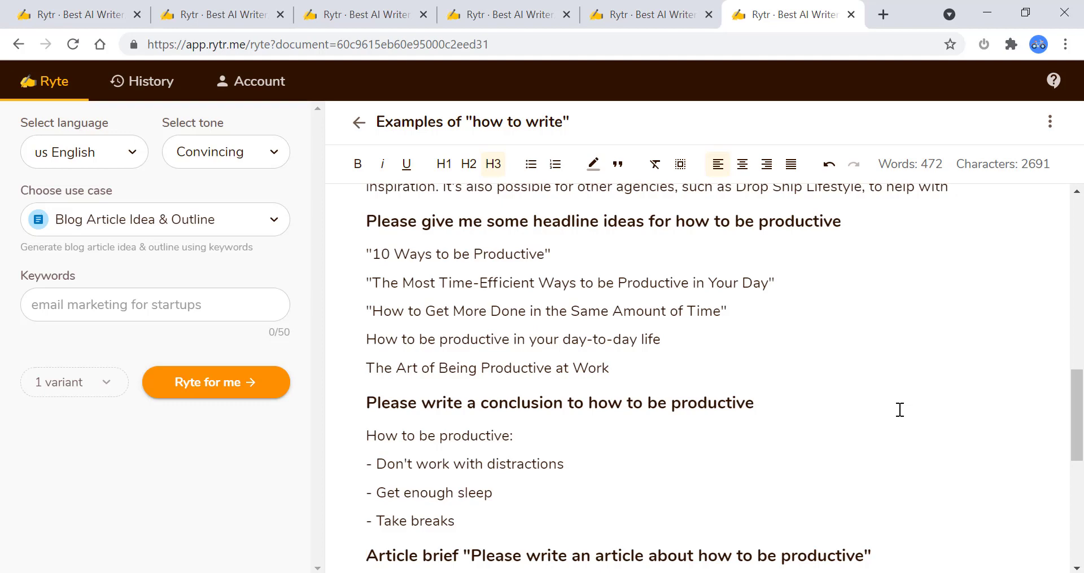
click(828, 163)
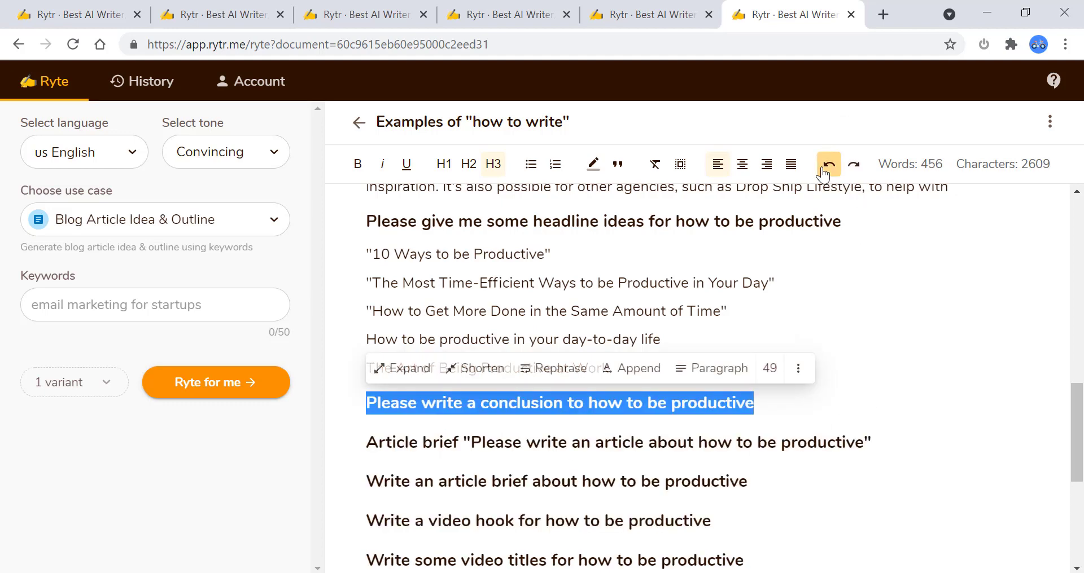
click(729, 371)
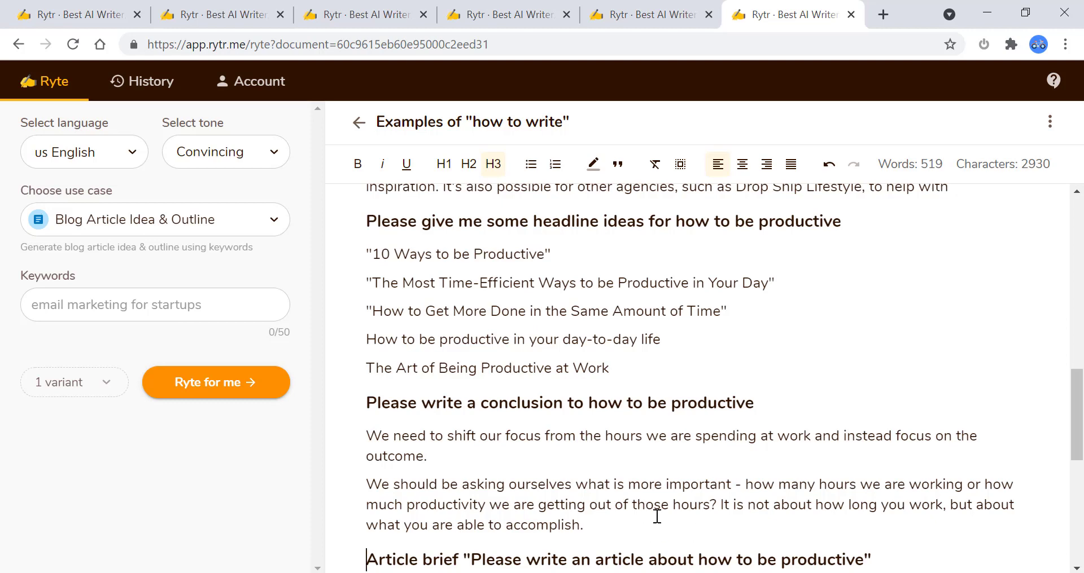
Step: Generate an article brief with the Paragraph helper from the heading "Write an article brief about how to be productive"
scroll(654, 515, down, 3)
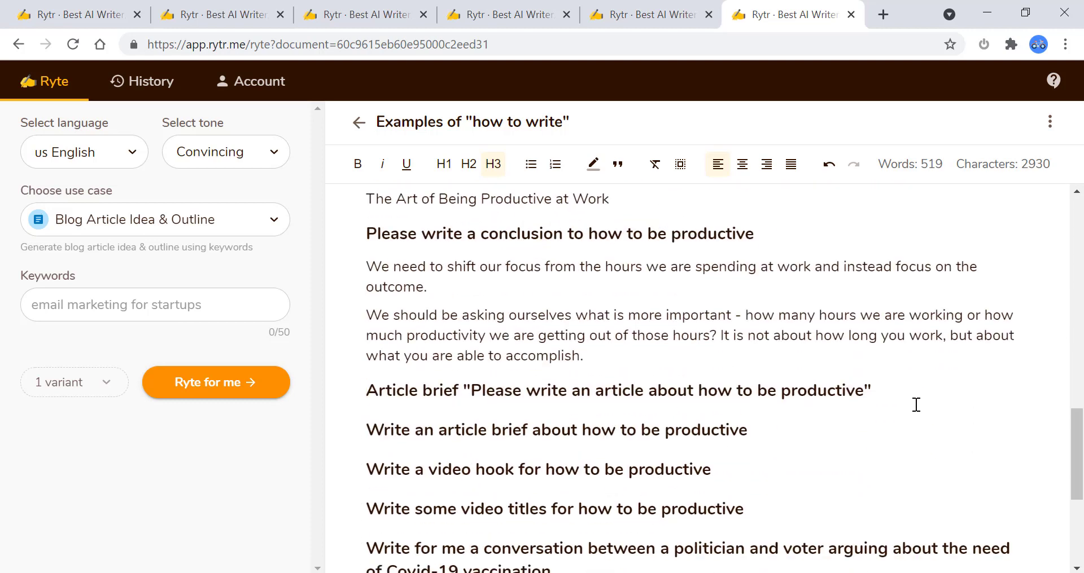
scroll(777, 464, down, 5)
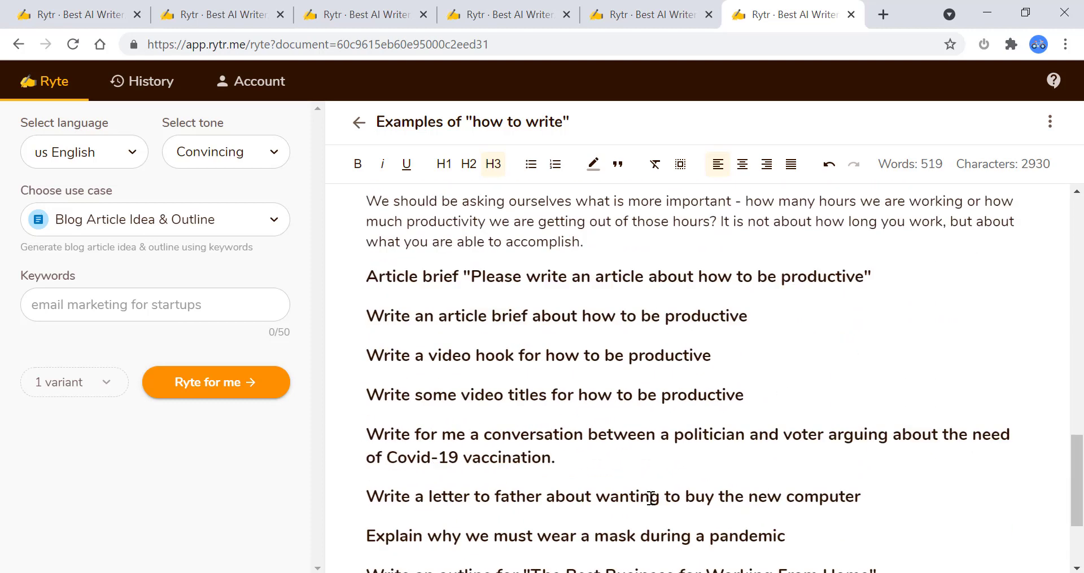
scroll(818, 464, up, 6)
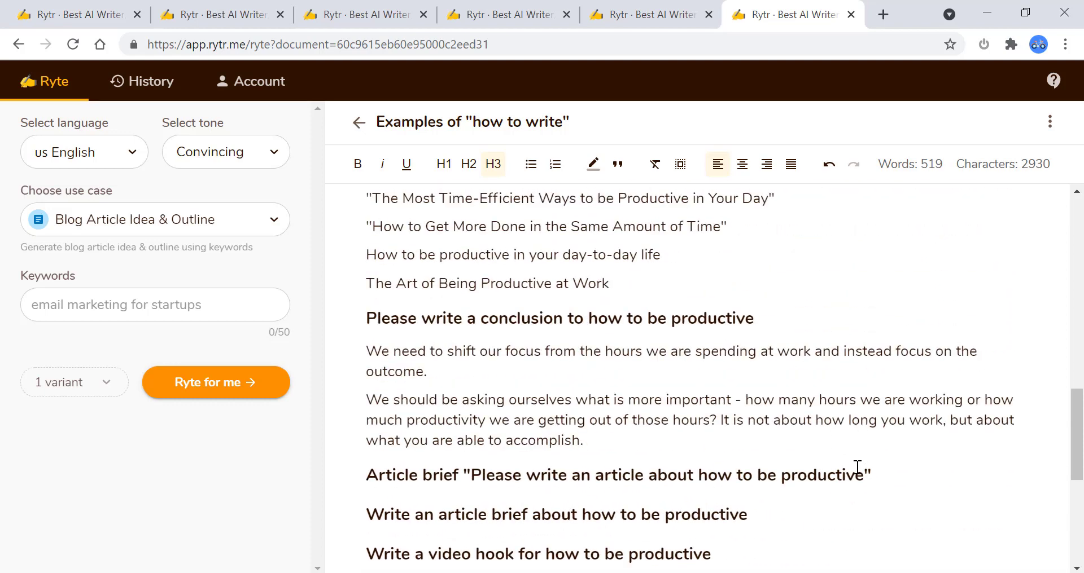
scroll(856, 469, down, 2)
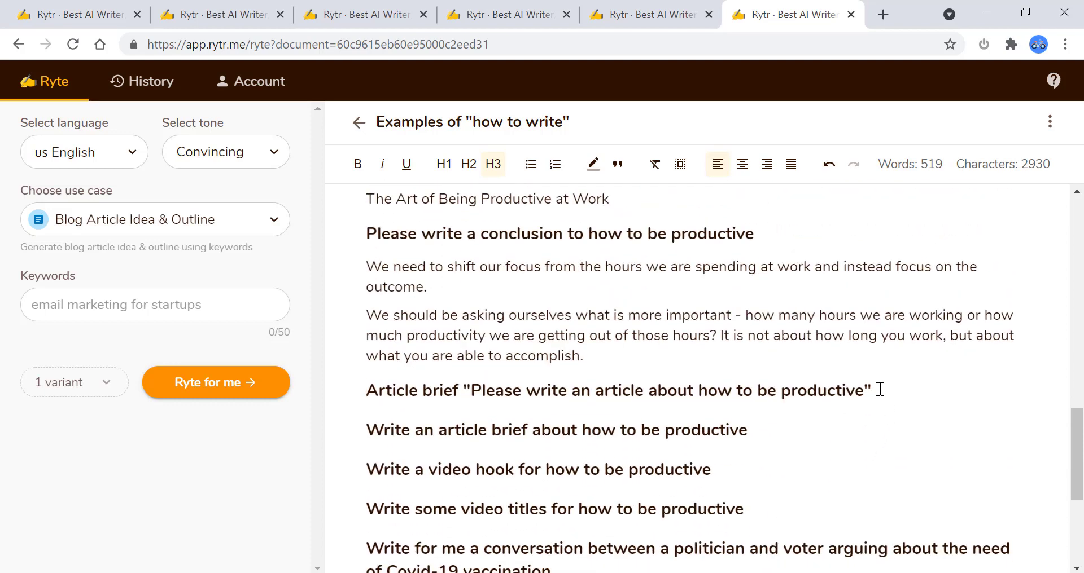
drag(880, 388, 366, 389)
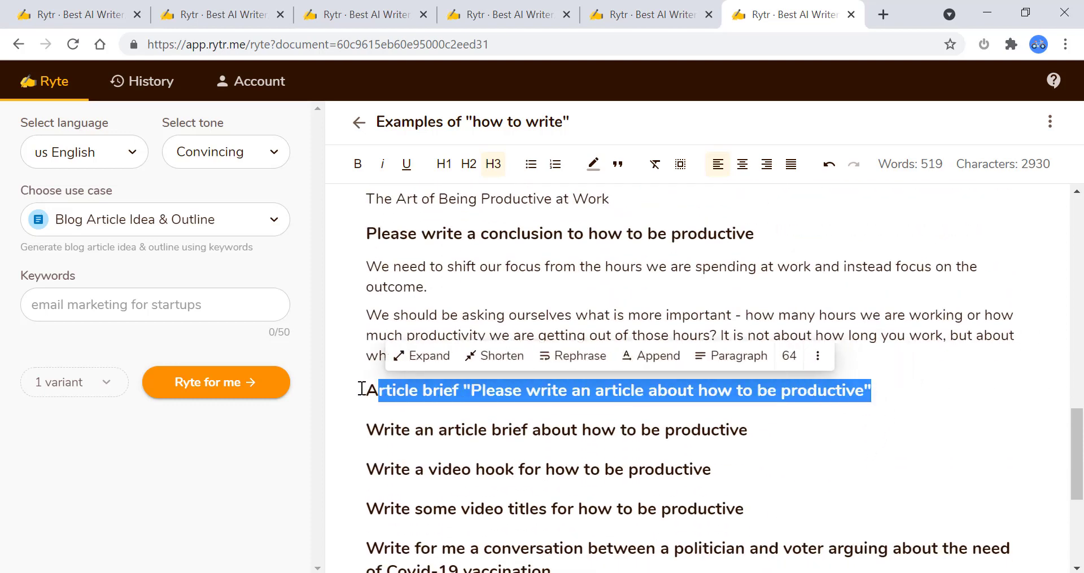
drag(758, 429, 369, 434)
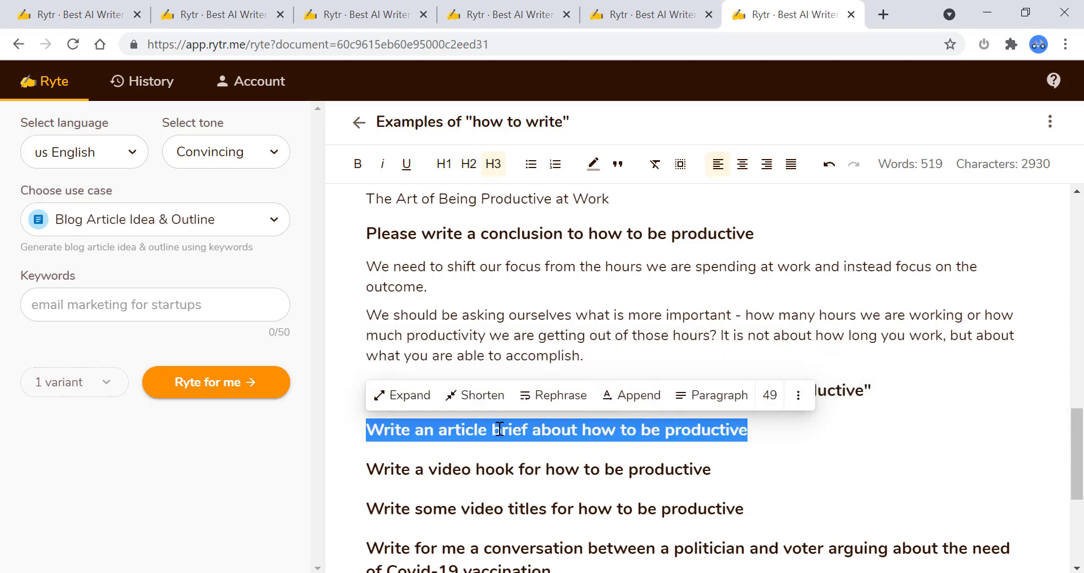
click(717, 401)
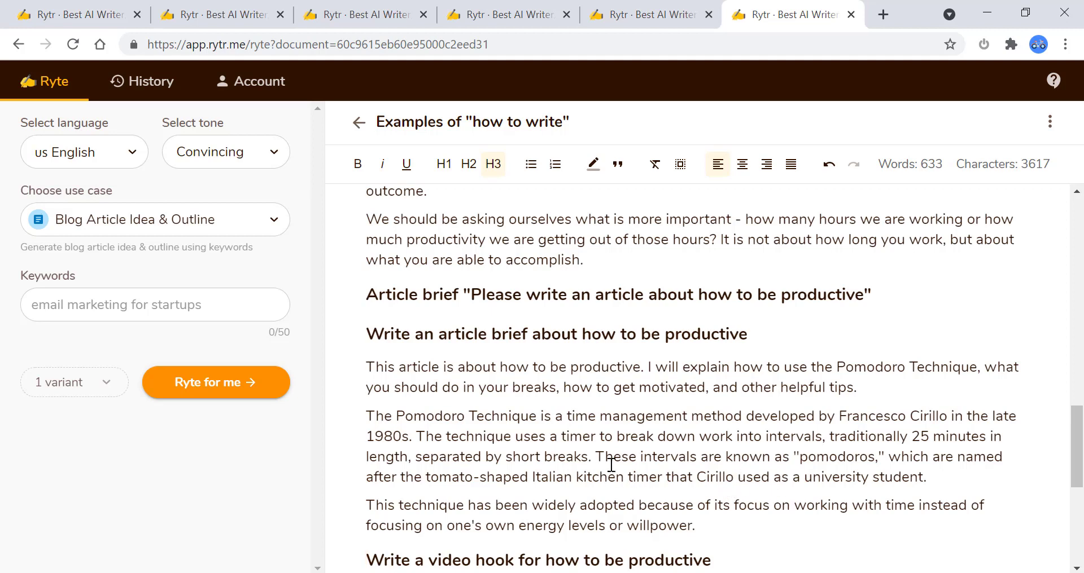
Step: Generate a video hook with the Paragraph helper from the heading "Write a video hook for how to be productive"
scroll(649, 469, down, 3)
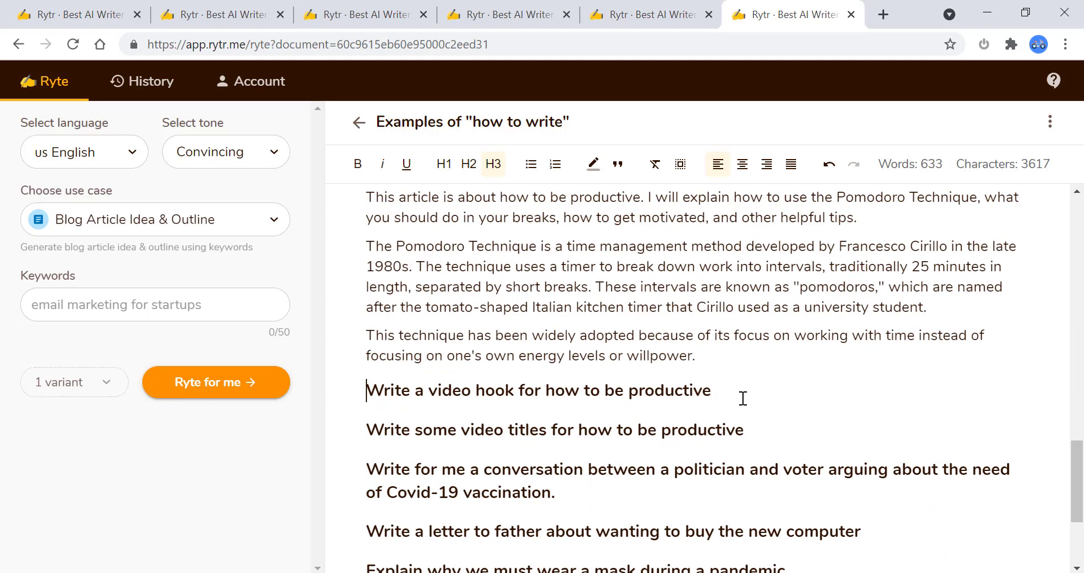
drag(713, 390, 368, 389)
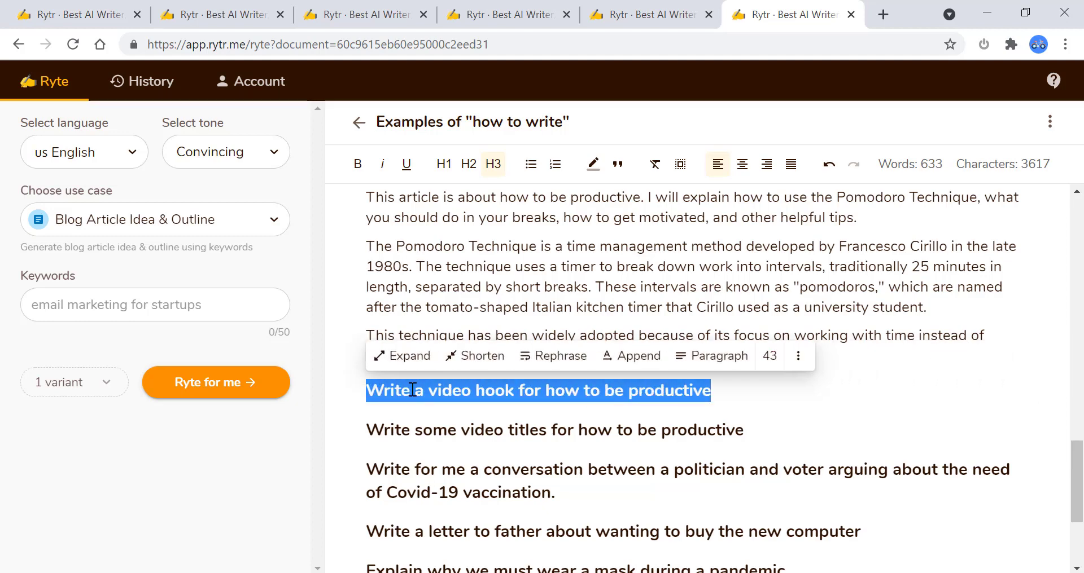
click(721, 362)
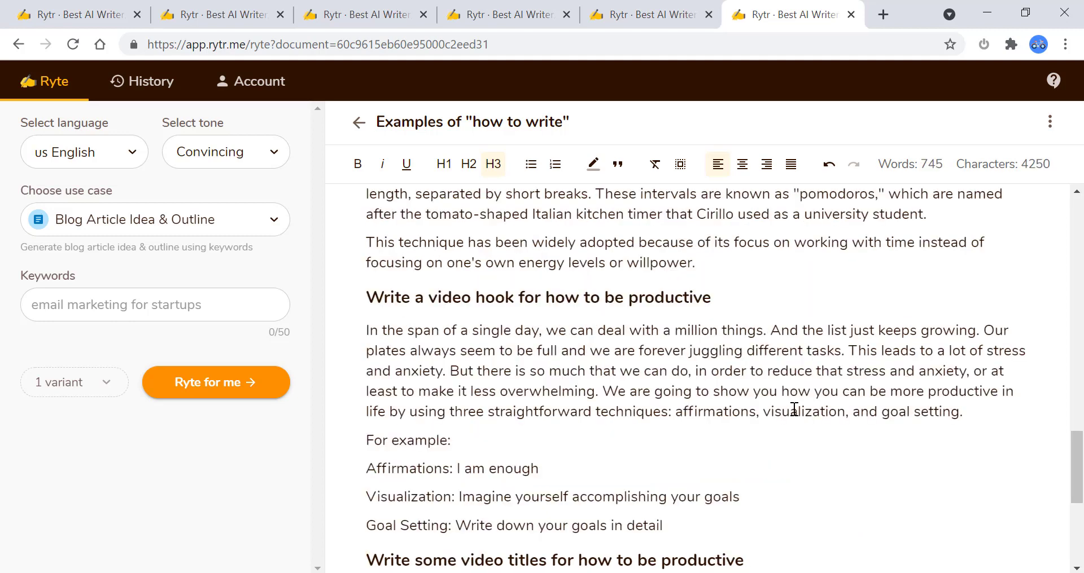
Step: Generate a dialogue with the Paragraph helper from the heading about a politician and voter arguing about the need of Covid-19 vaccination
scroll(777, 435, down, 1)
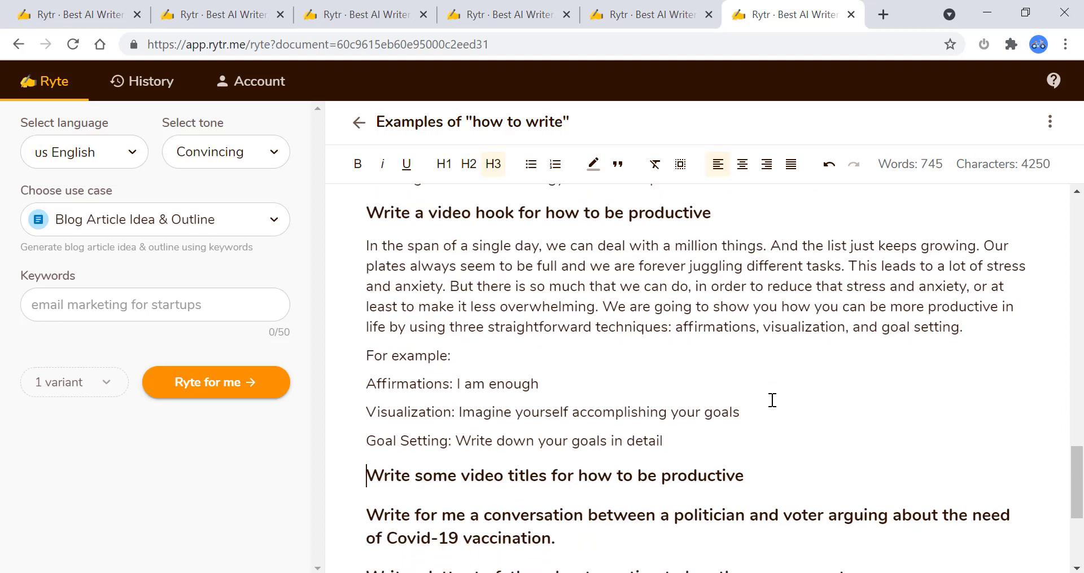
scroll(776, 444, down, 3)
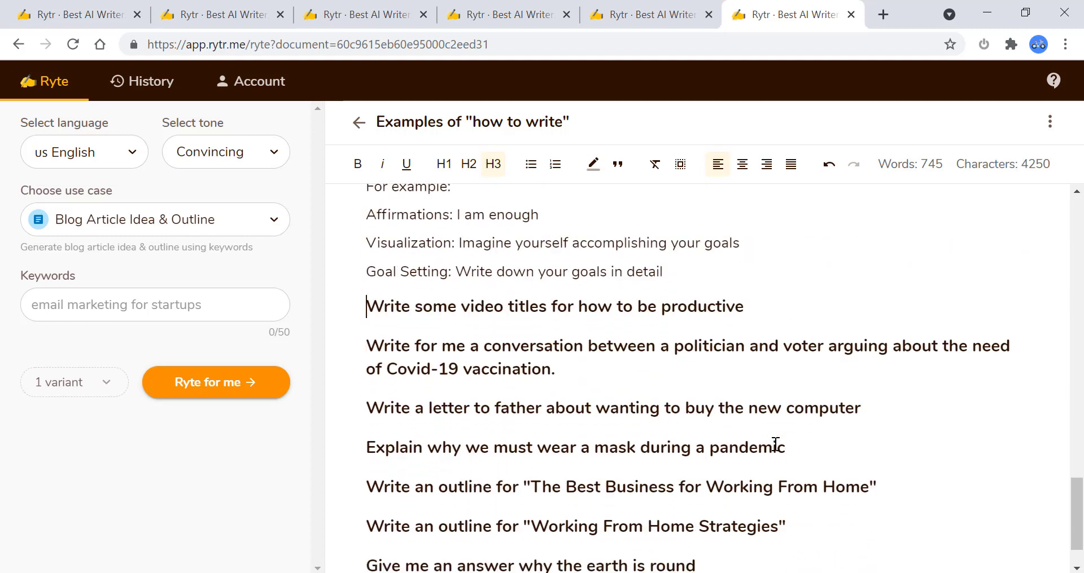
scroll(777, 445, down, 1)
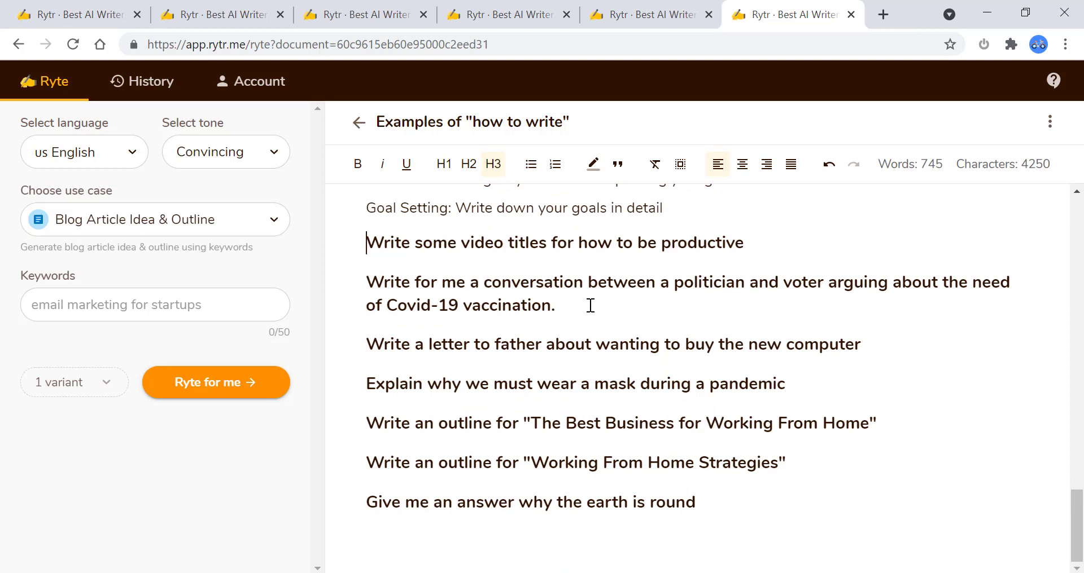
drag(568, 304, 362, 277)
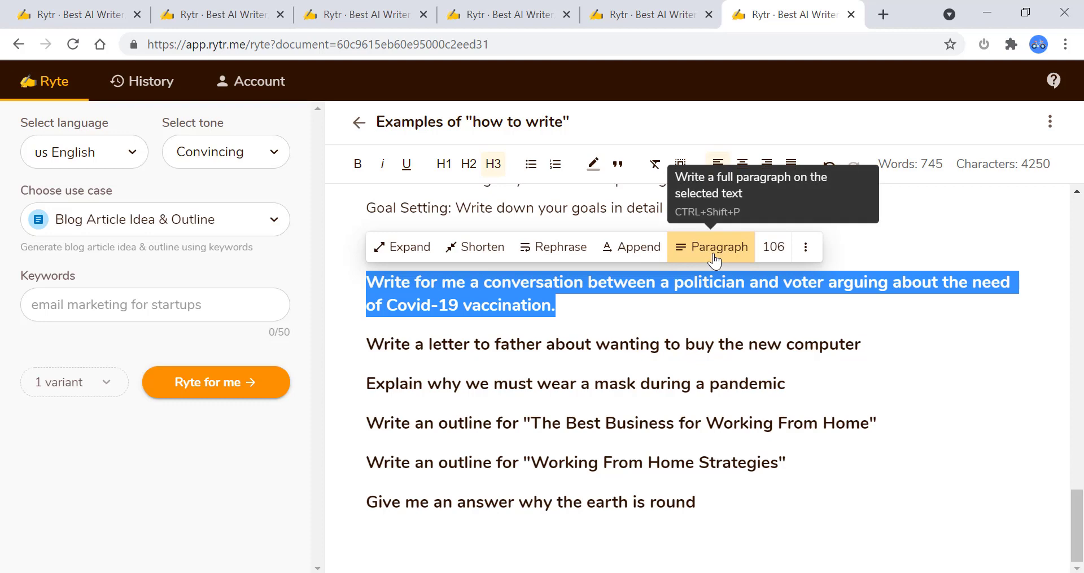
click(595, 296)
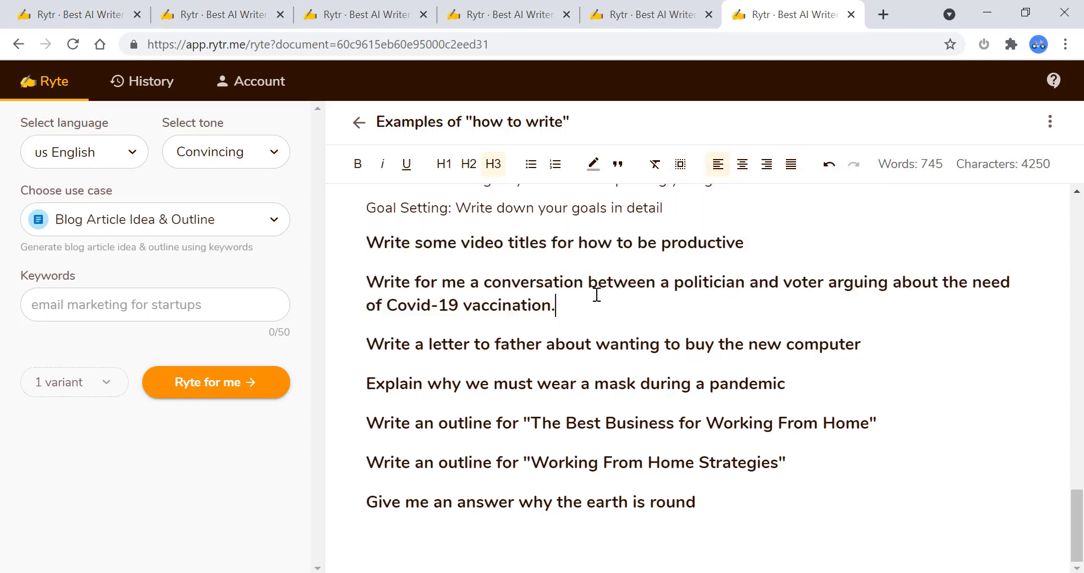
drag(569, 303, 366, 282)
click(718, 249)
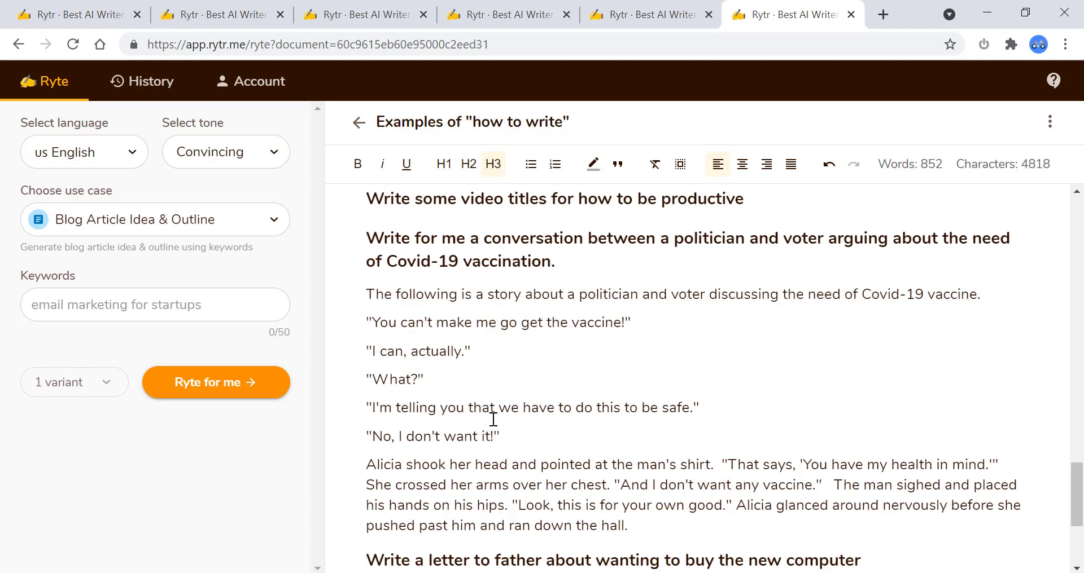
Step: Generate a letter with the Paragraph helper from the heading "Write a letter to father about wanting to buy the new computer"
scroll(559, 435, down, 1)
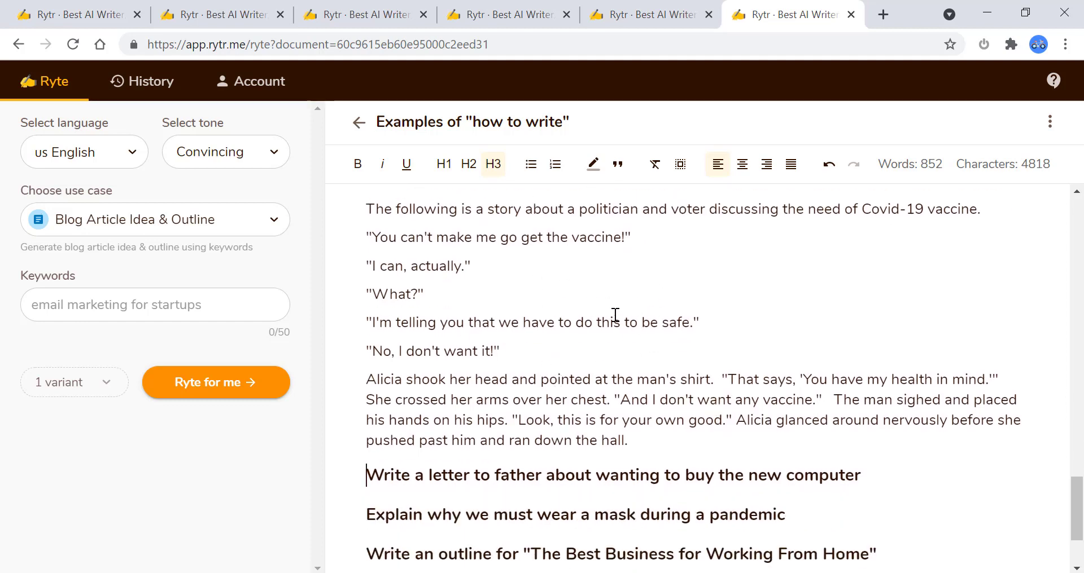
scroll(663, 368, down, 2)
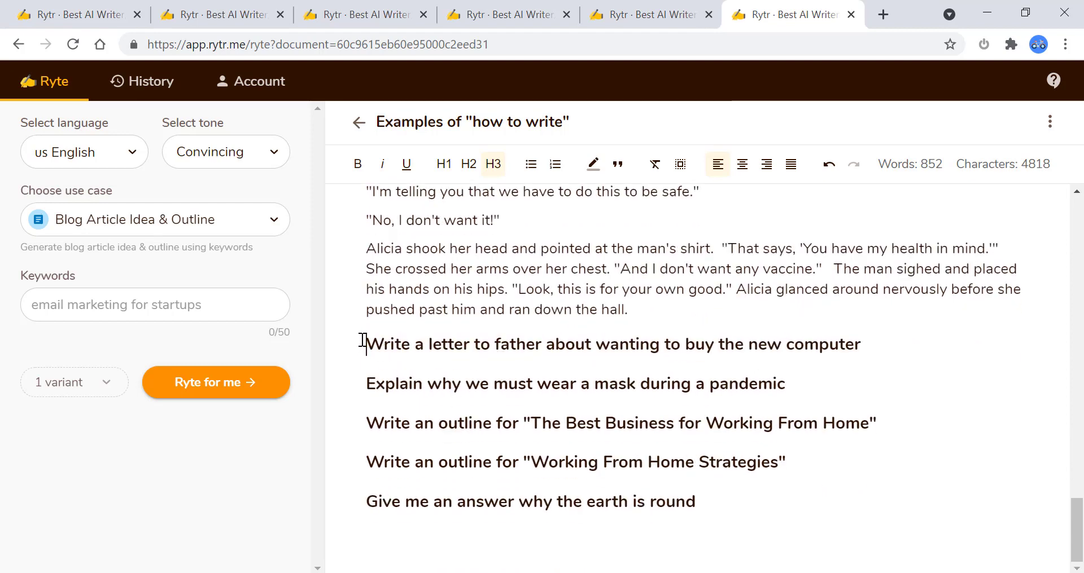
drag(368, 344, 916, 343)
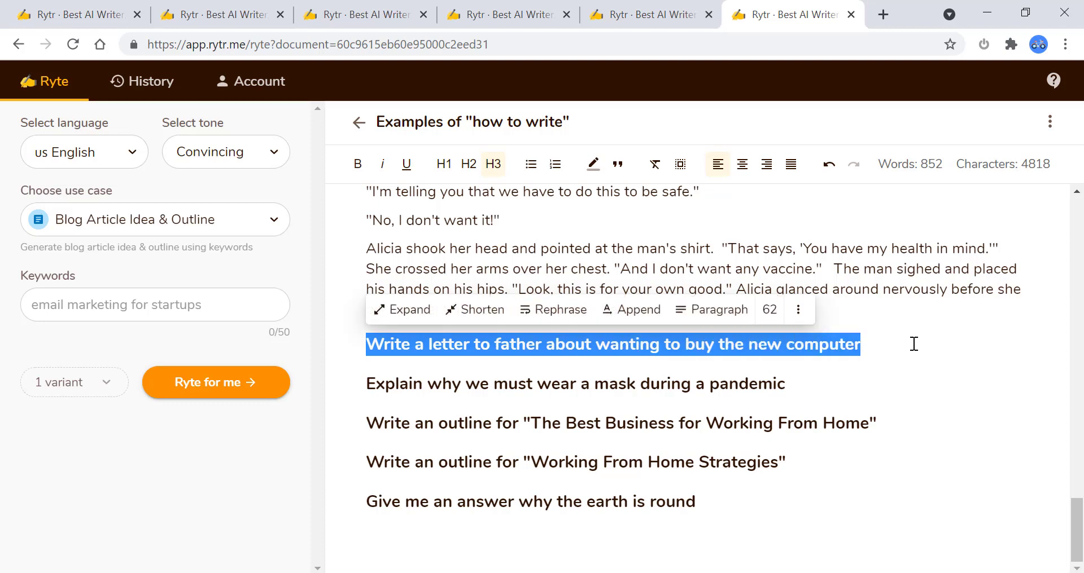
click(706, 311)
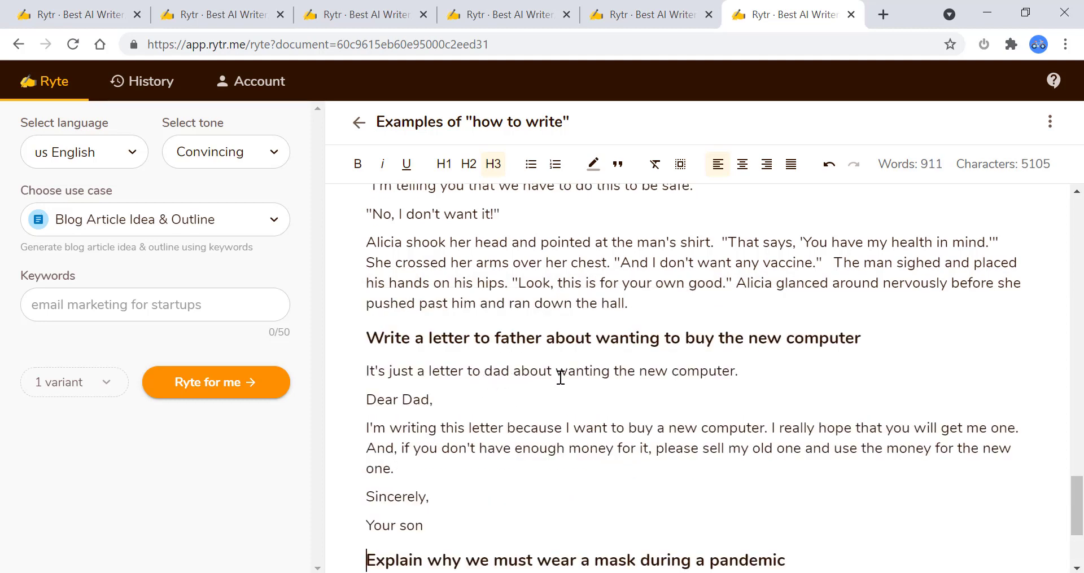
Step: Generate an explanation with the Paragraph helper from the heading "Explain why we must wear a mask during a pandemic"
scroll(664, 401, down, 2)
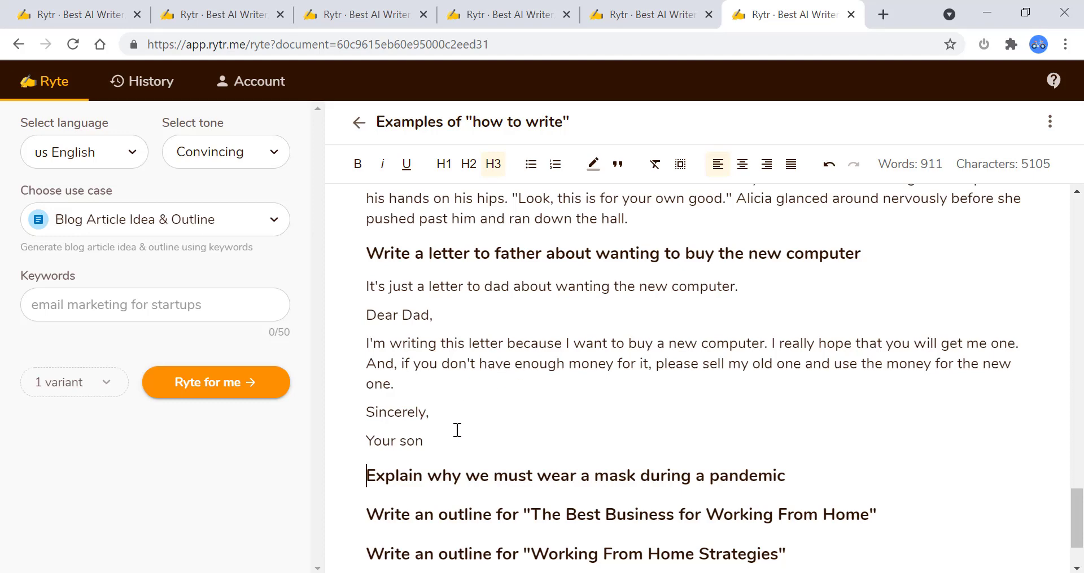
scroll(467, 423, down, 2)
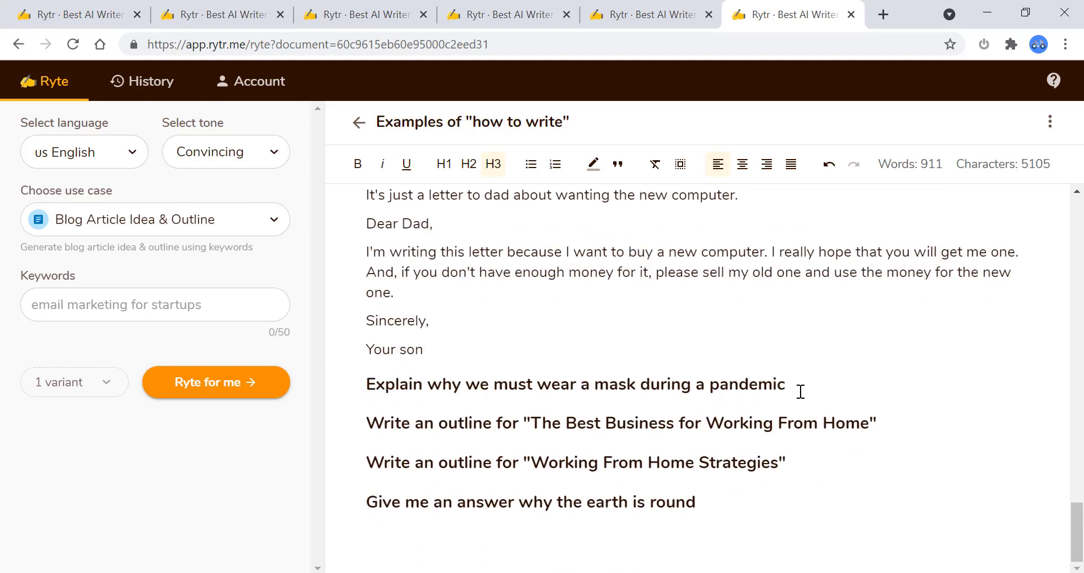
drag(800, 392, 369, 383)
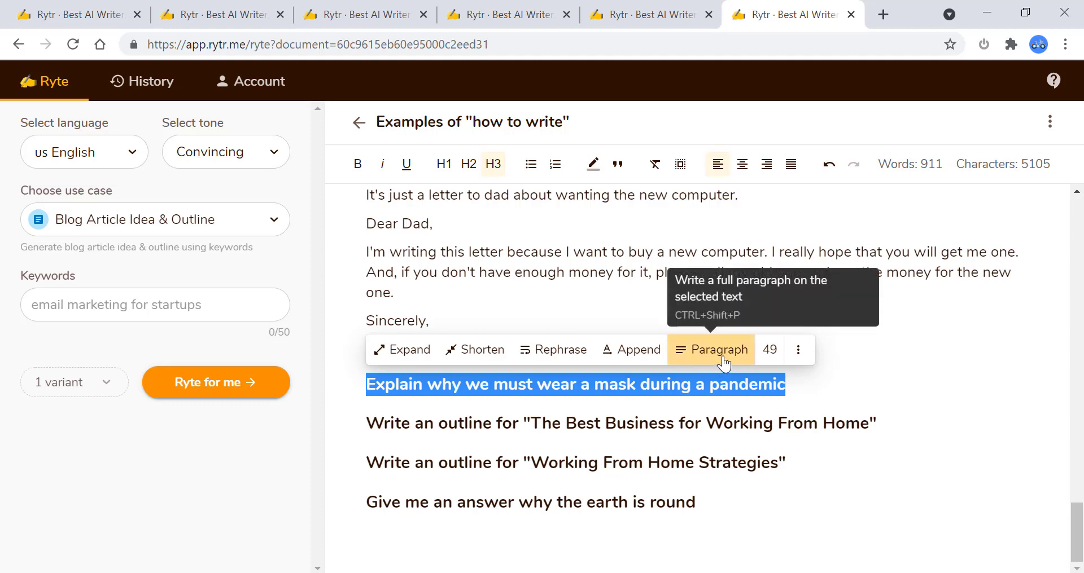
key(XF86AudioLowerVolume)
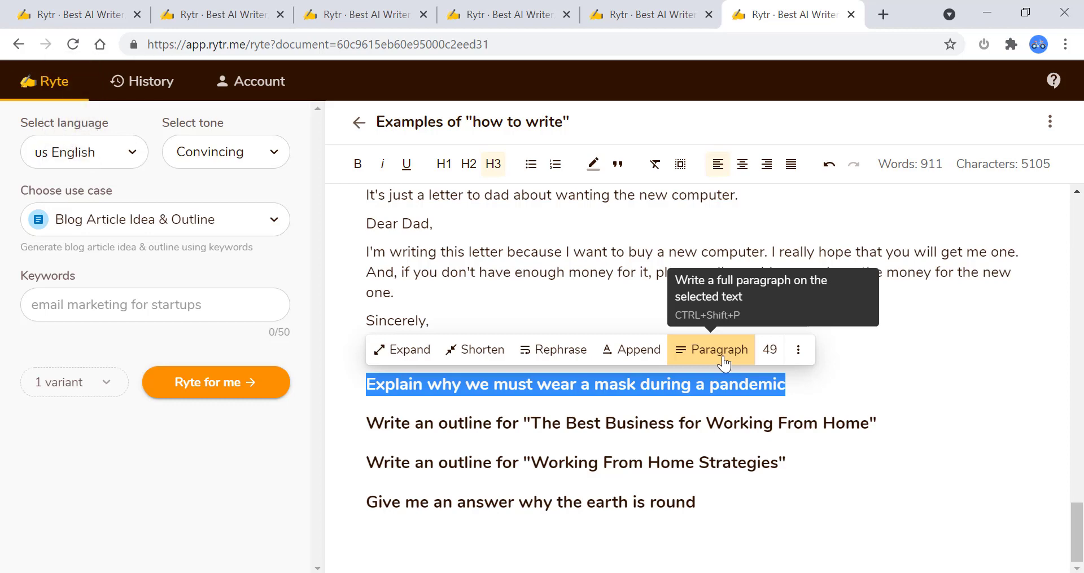
click(723, 360)
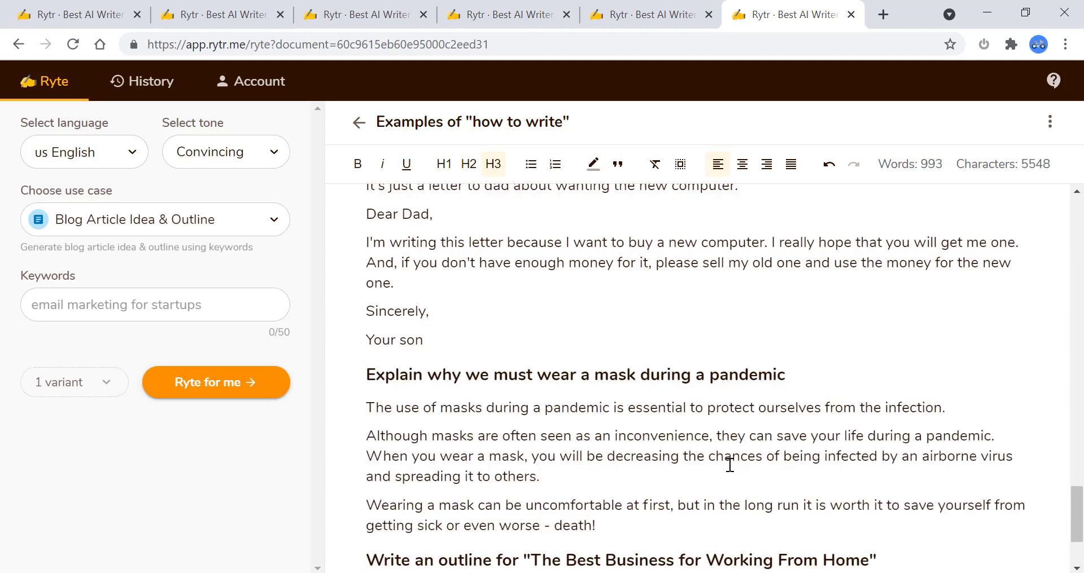
Step: Generate an outline with the Paragraph helper from the heading "Write an outline for "Working From Home Strategies"" and highlight its intro and question list
scroll(728, 464, down, 3)
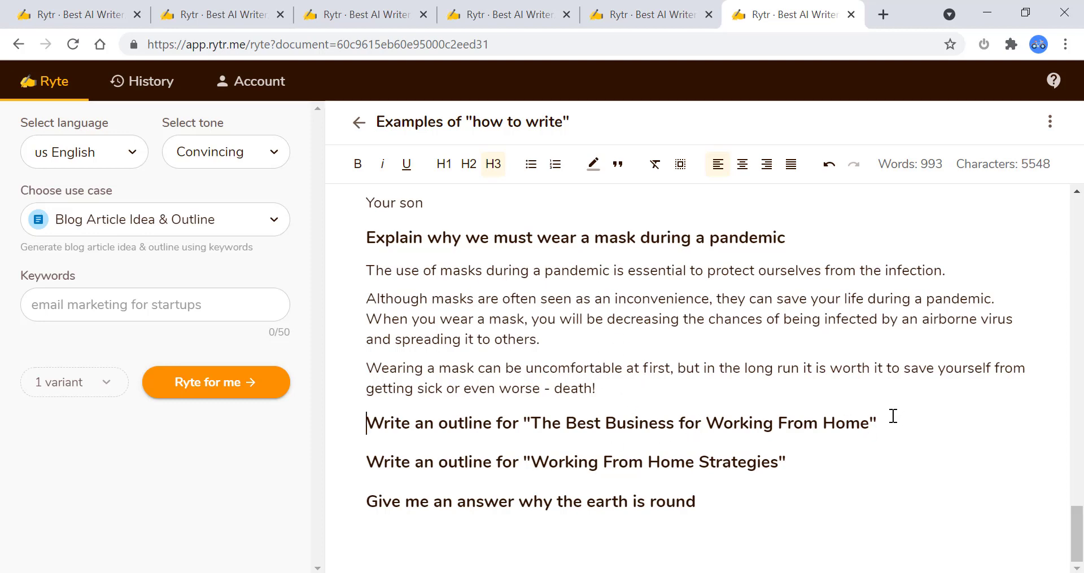
click(160, 234)
click(160, 234)
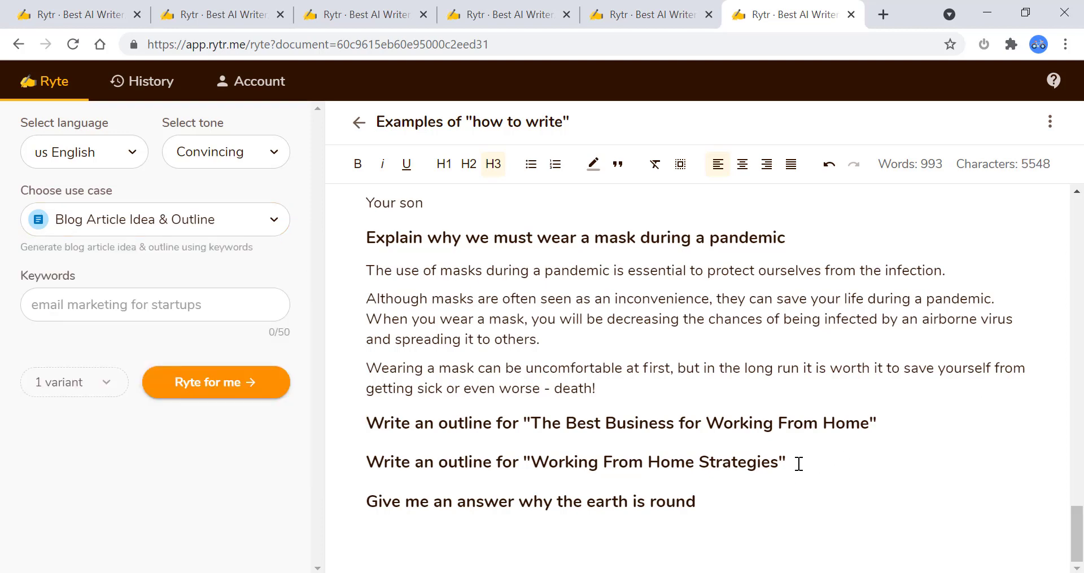
drag(797, 463, 345, 463)
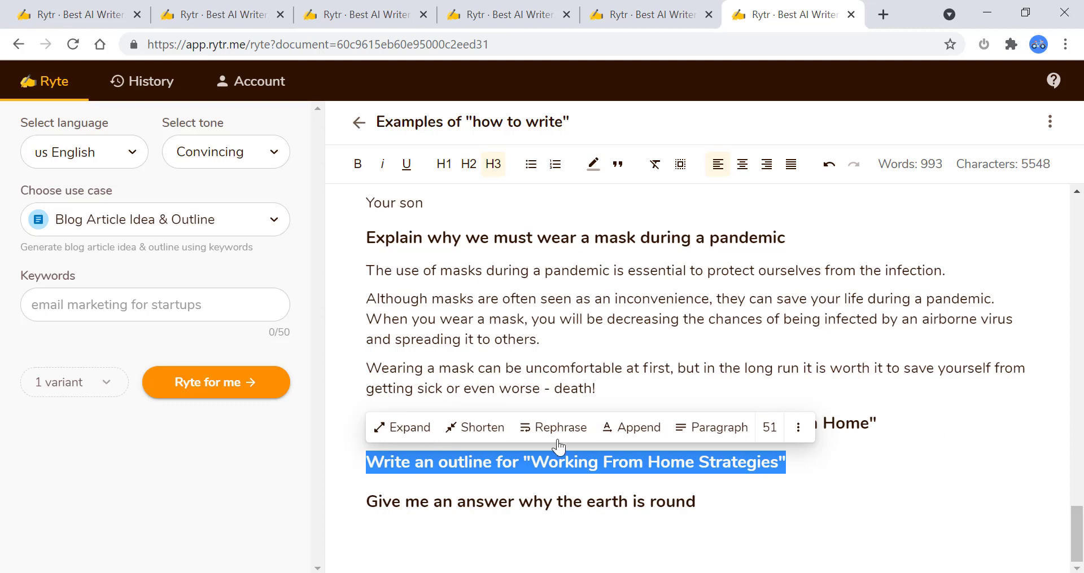
click(721, 431)
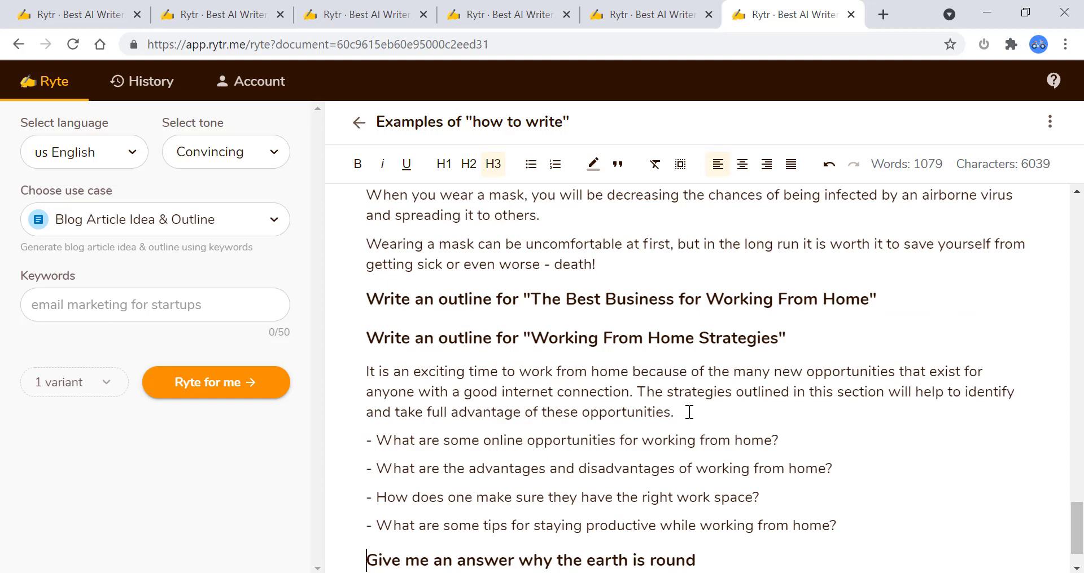
drag(676, 413, 364, 373)
scroll(773, 474, down, 1)
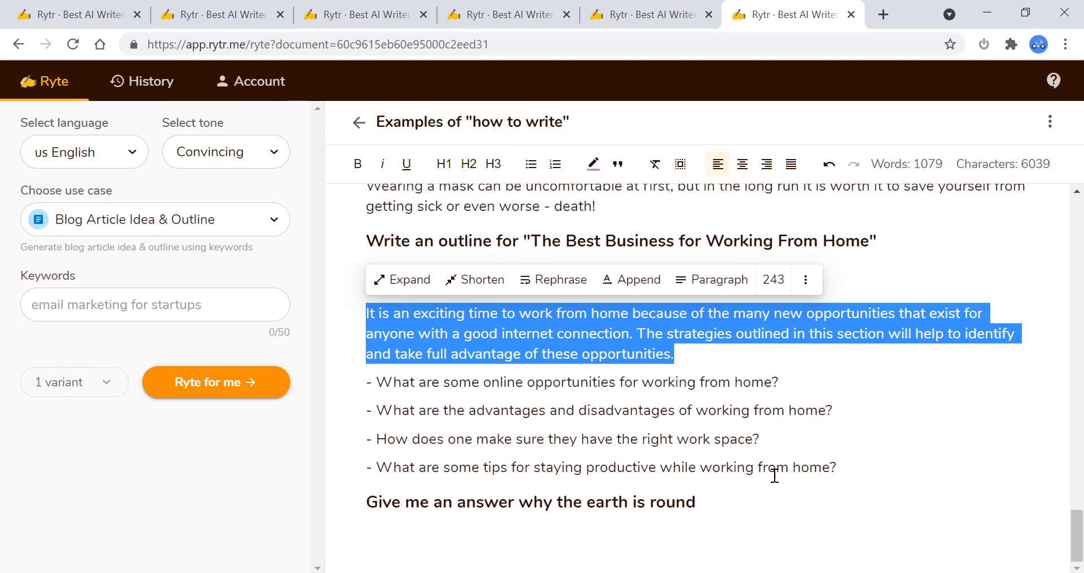
drag(836, 468, 373, 382)
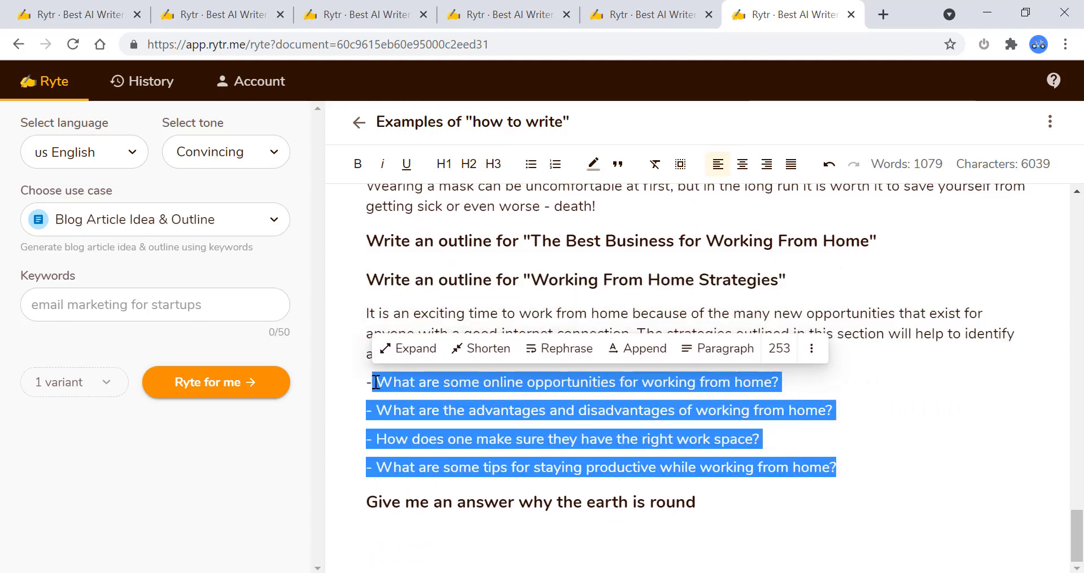
Step: Generate an answer with the Paragraph helper from the heading "Give me an answer why the earth is round"
click(841, 442)
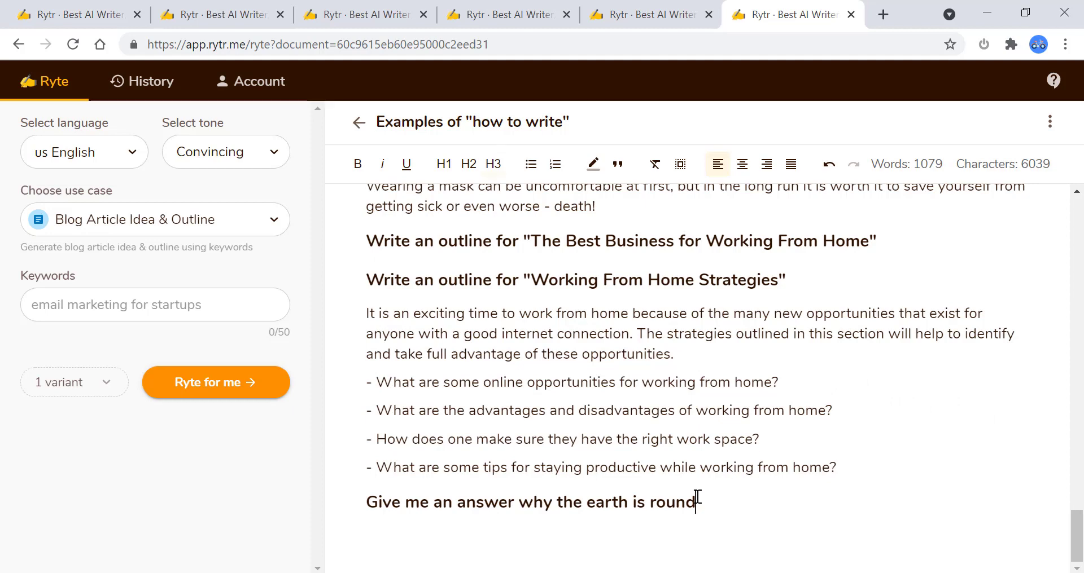
drag(698, 500, 362, 494)
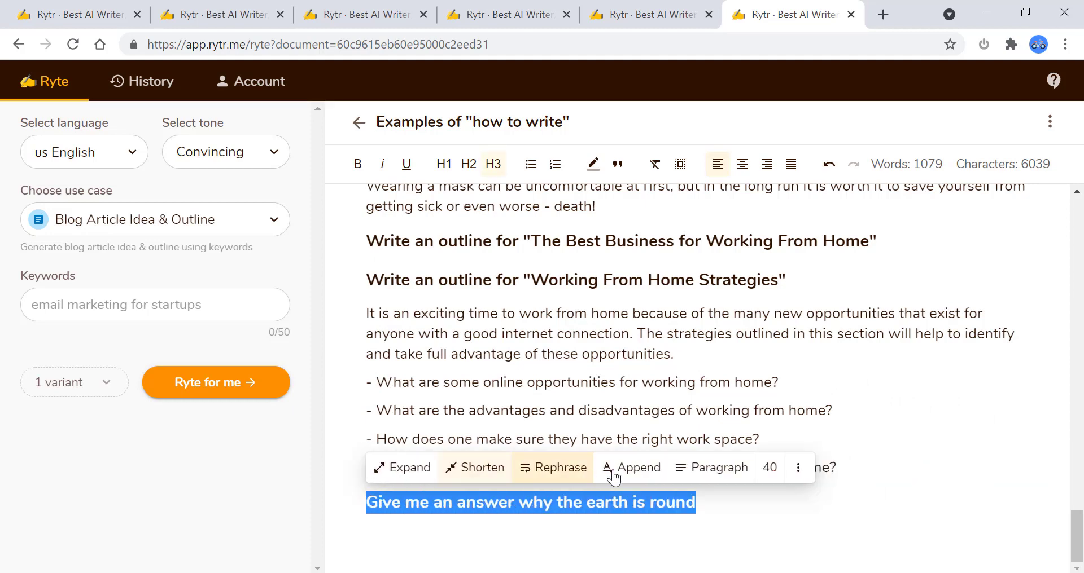
click(726, 480)
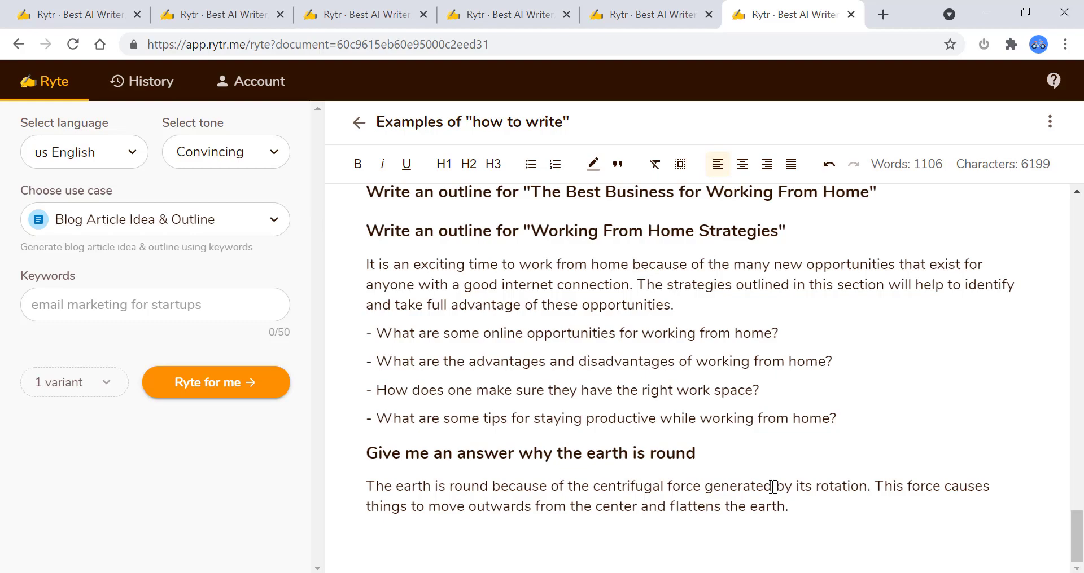
Step: Review the /instruct command lines at the start of the document and compare them with the plain heading about blog titles for "email marketing for coaches"
scroll(773, 487, up, 5)
scroll(773, 487, up, 5)
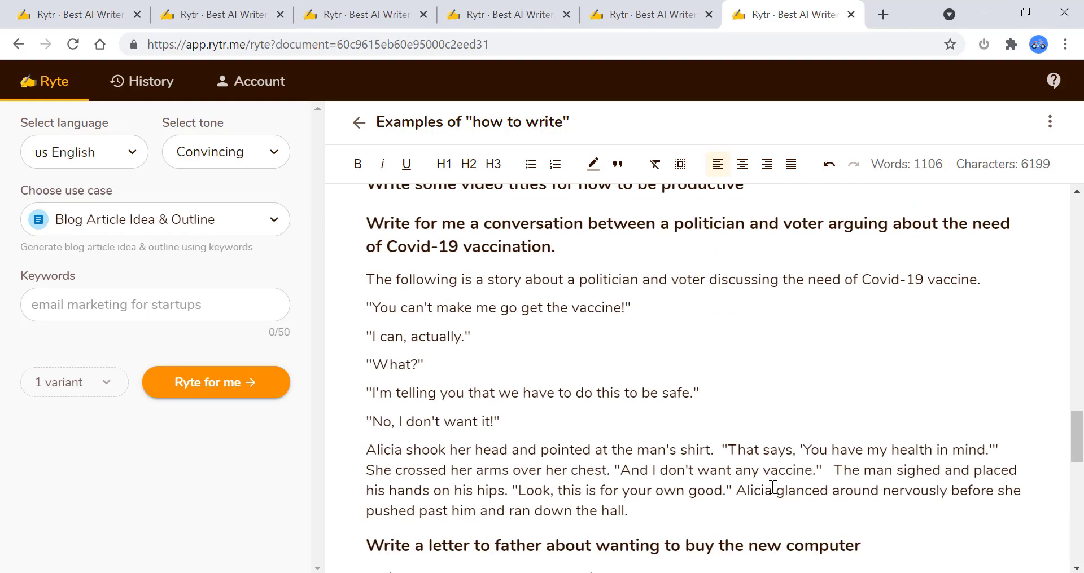
scroll(772, 487, up, 15)
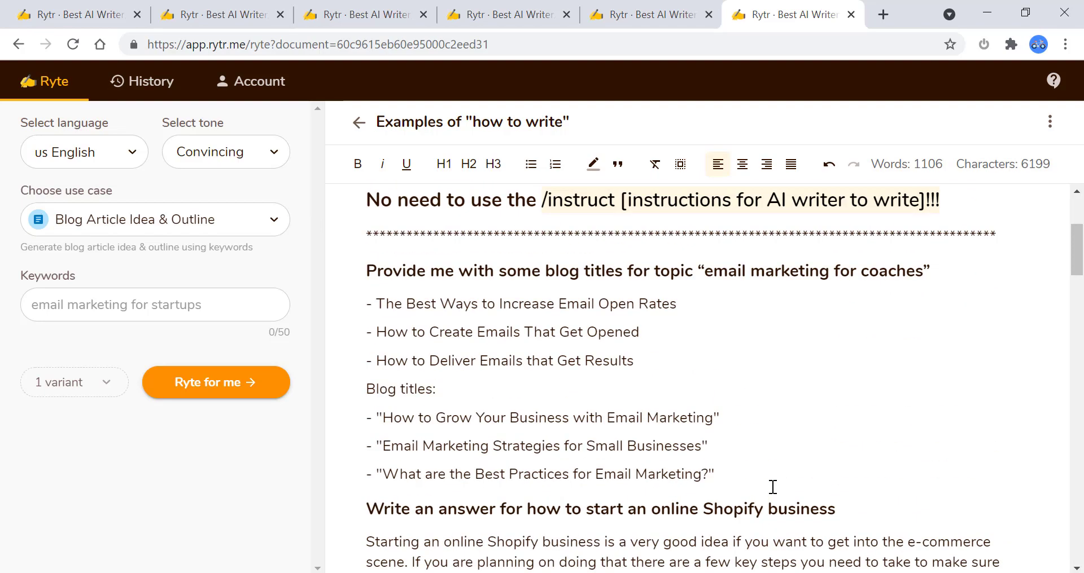
scroll(772, 487, up, 4)
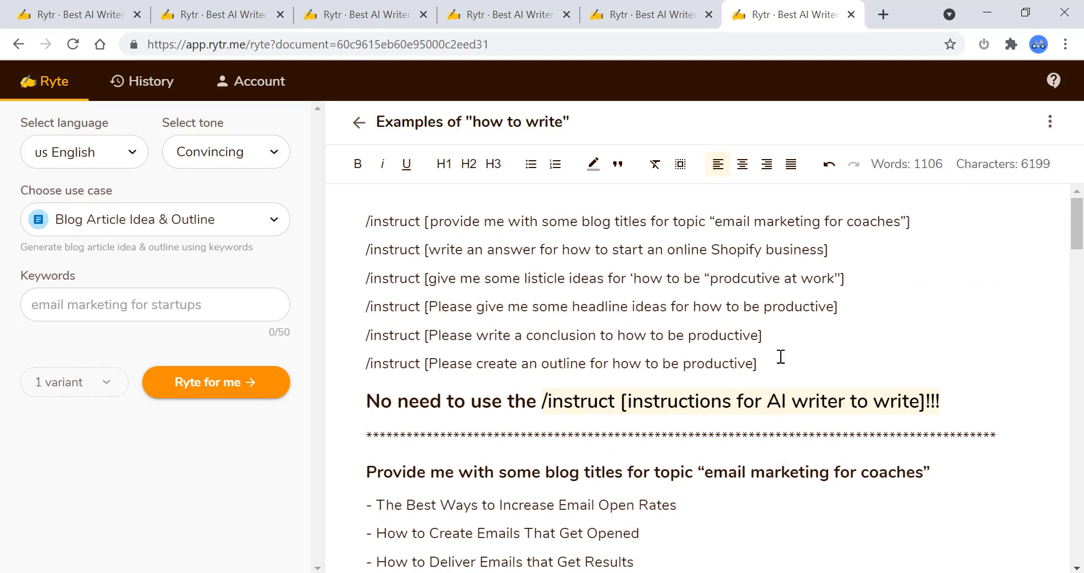
drag(762, 363, 340, 215)
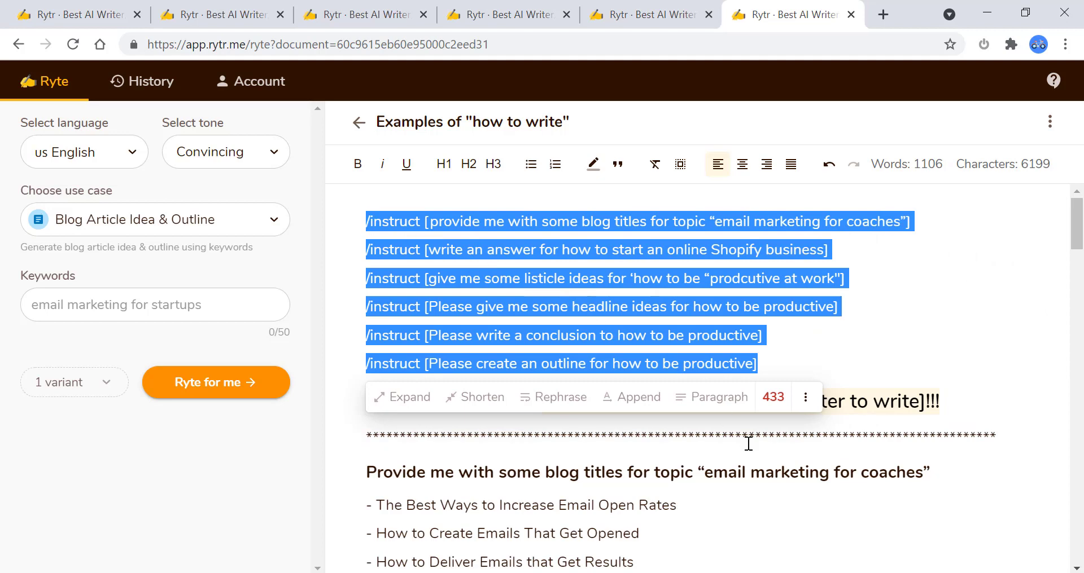
click(731, 488)
drag(934, 472, 355, 468)
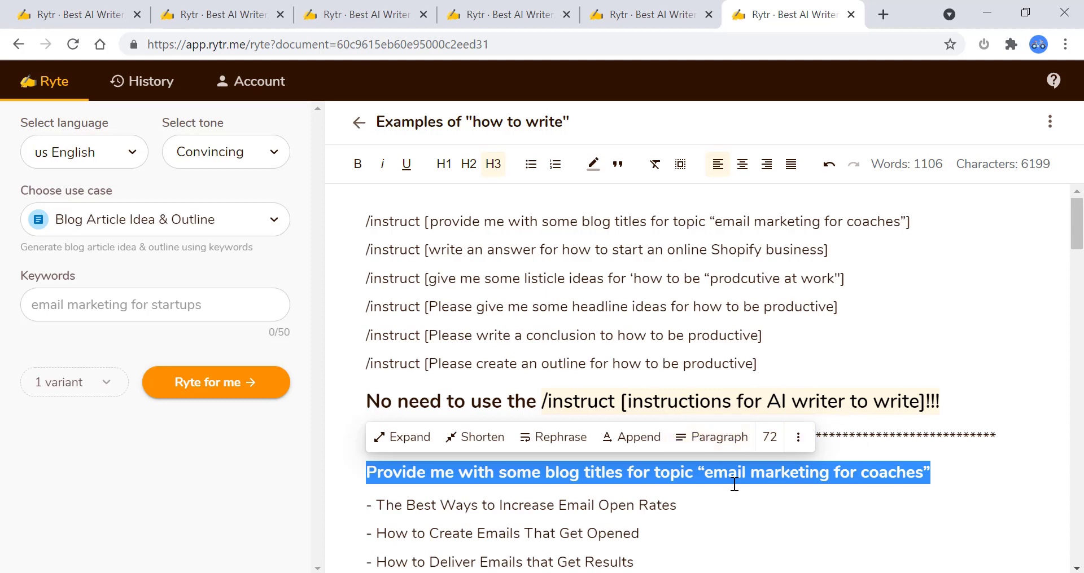
scroll(735, 484, down, 3)
click(754, 465)
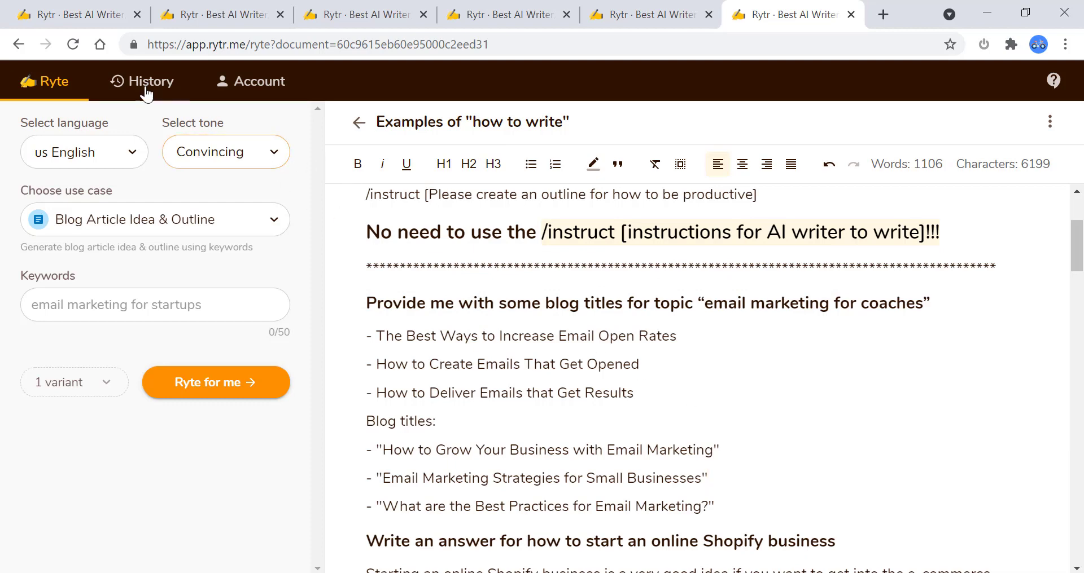
Step: Switch to the "Rytr - The Ultimate AI Writer?" document and review its list of AI writers and the how-to-write headings
click(87, 14)
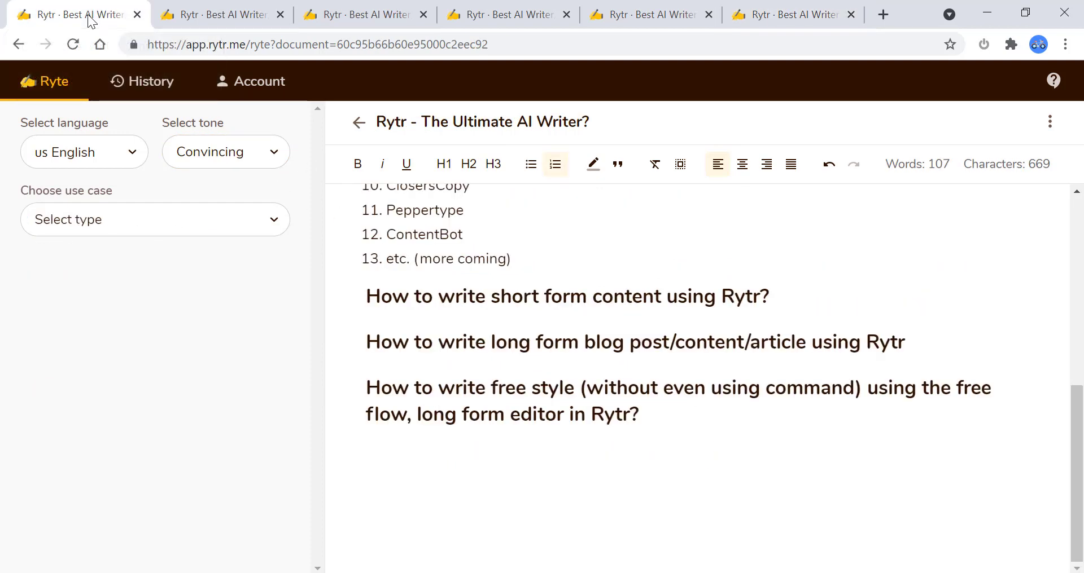
scroll(671, 360, up, 10)
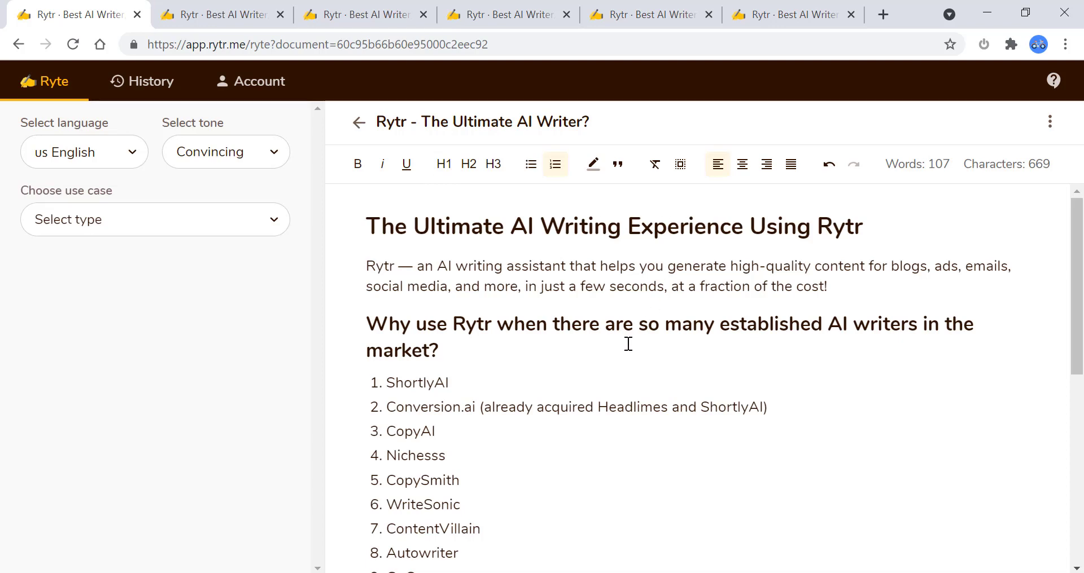
scroll(628, 344, down, 7)
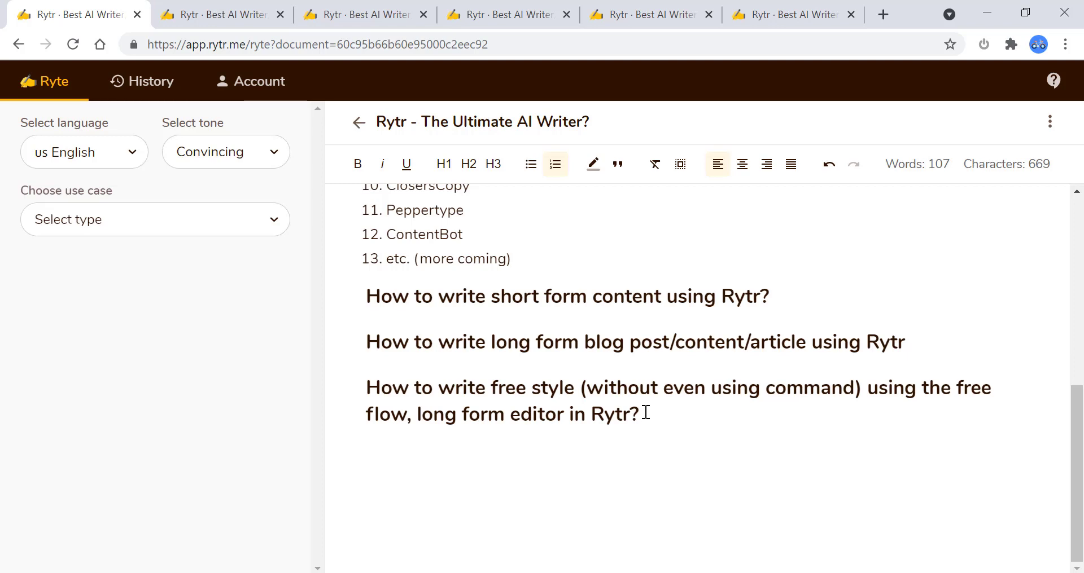
scroll(645, 412, up, 7)
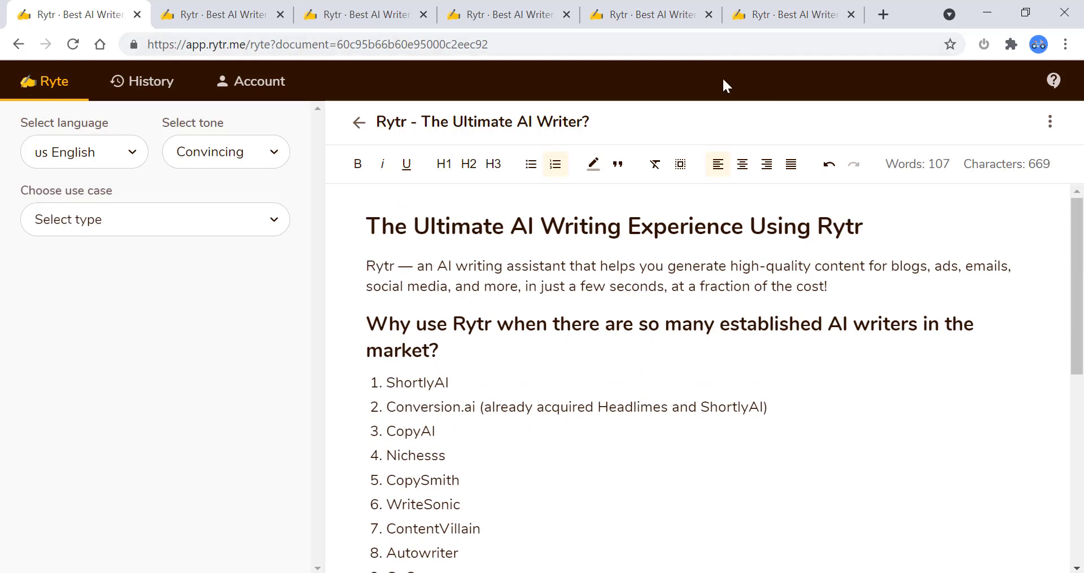
Step: Switch to the "What is Rytr UNLIMITED Plan?" document and highlight the heading "Unlimited plan means UNLIMITED characters"
click(649, 16)
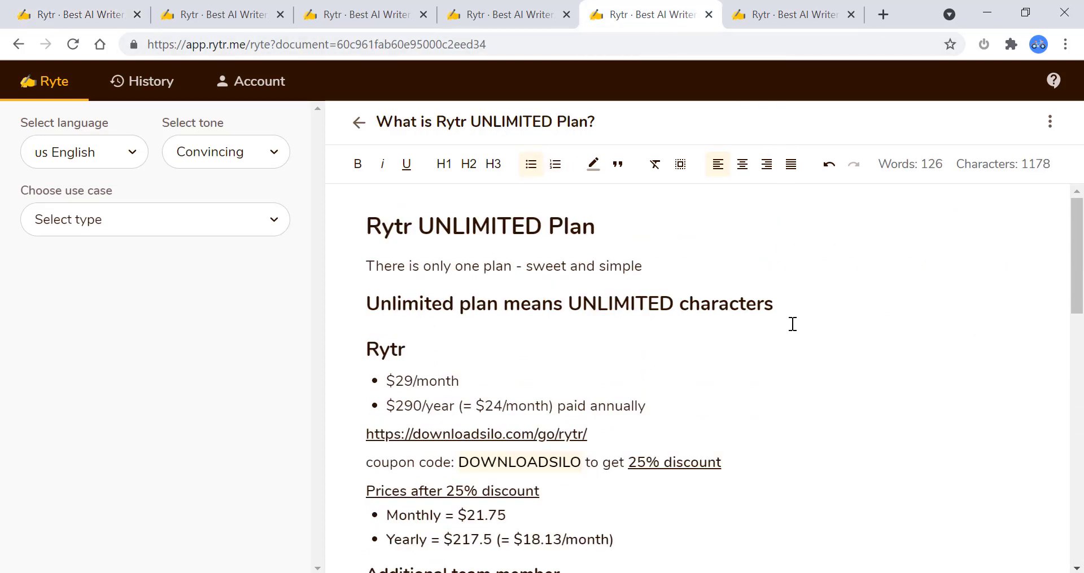
scroll(785, 336, down, 3)
scroll(786, 336, up, 3)
drag(774, 304, 362, 309)
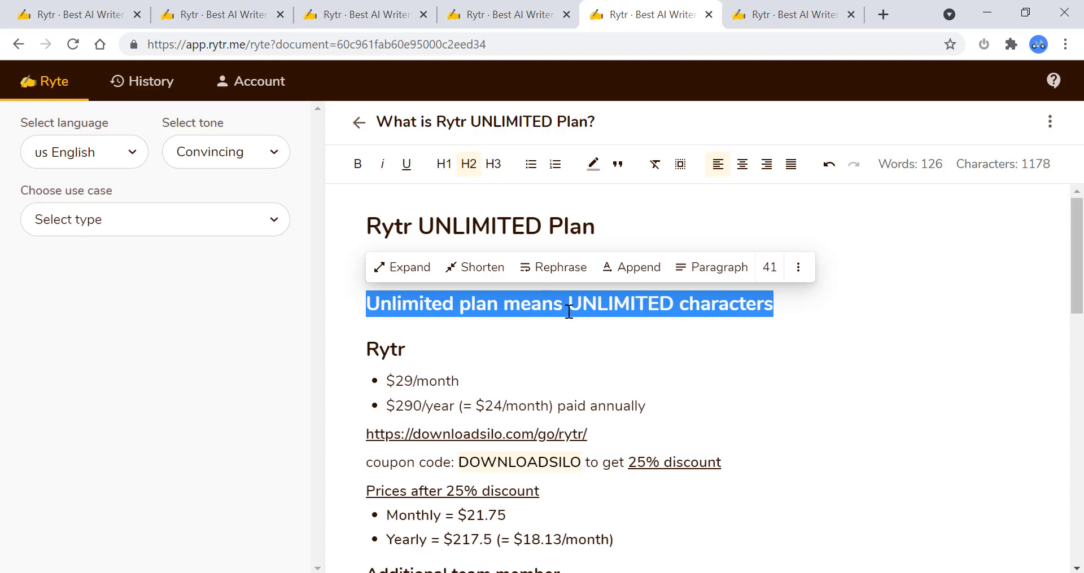
click(721, 321)
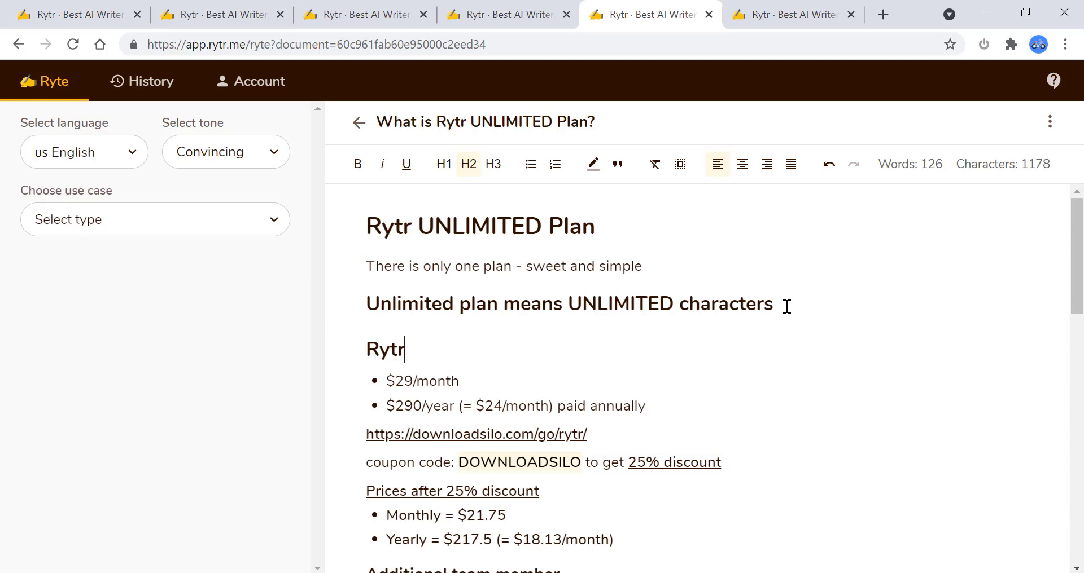
Step: Review the Rytr plan prices, the coupon discount and the additional team member prices in the plan document
scroll(753, 339, down, 2)
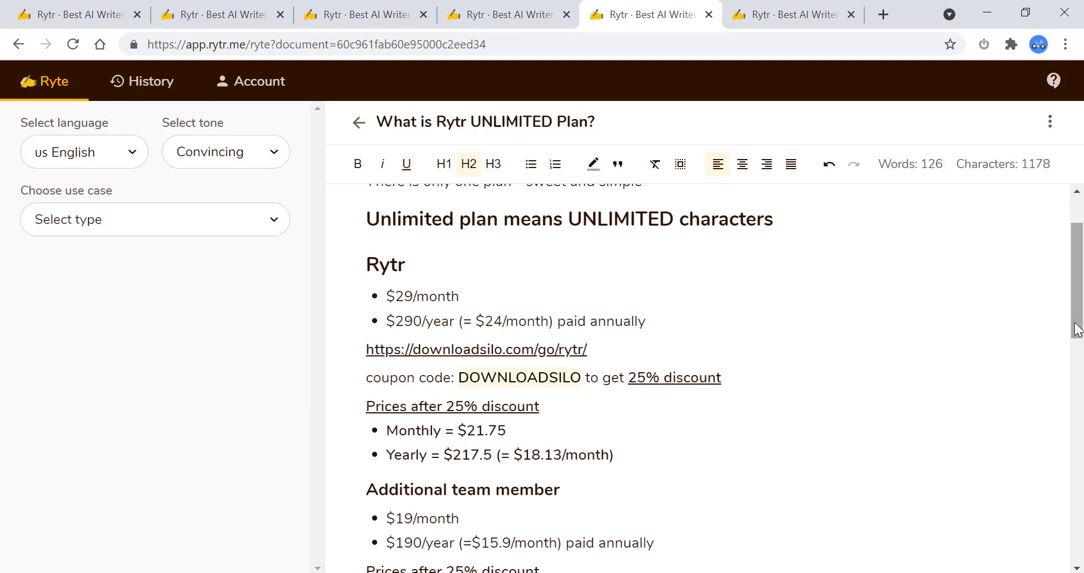
scroll(1075, 338, down, 1)
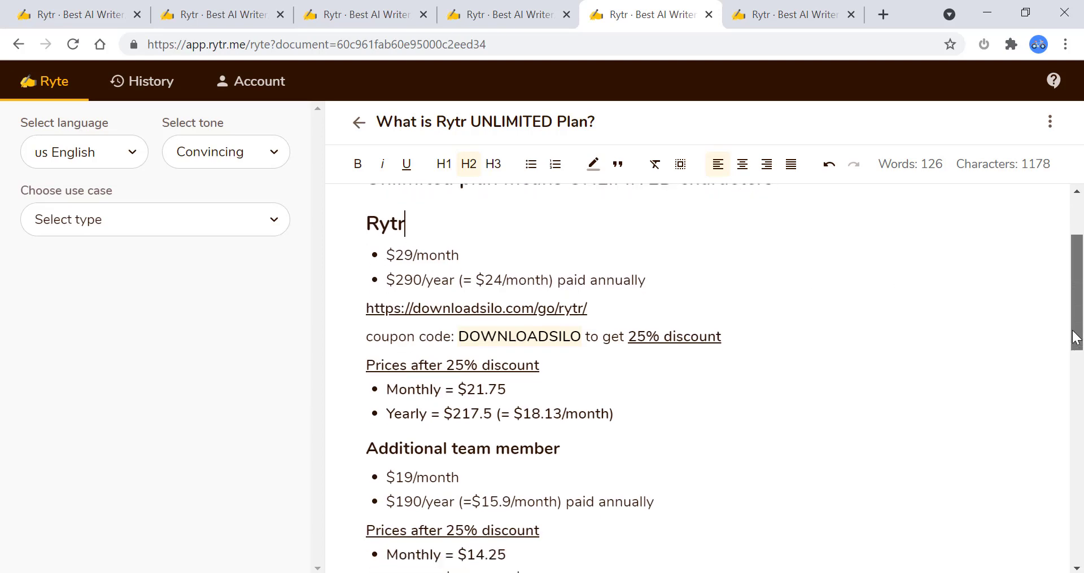
scroll(1075, 338, up, 1)
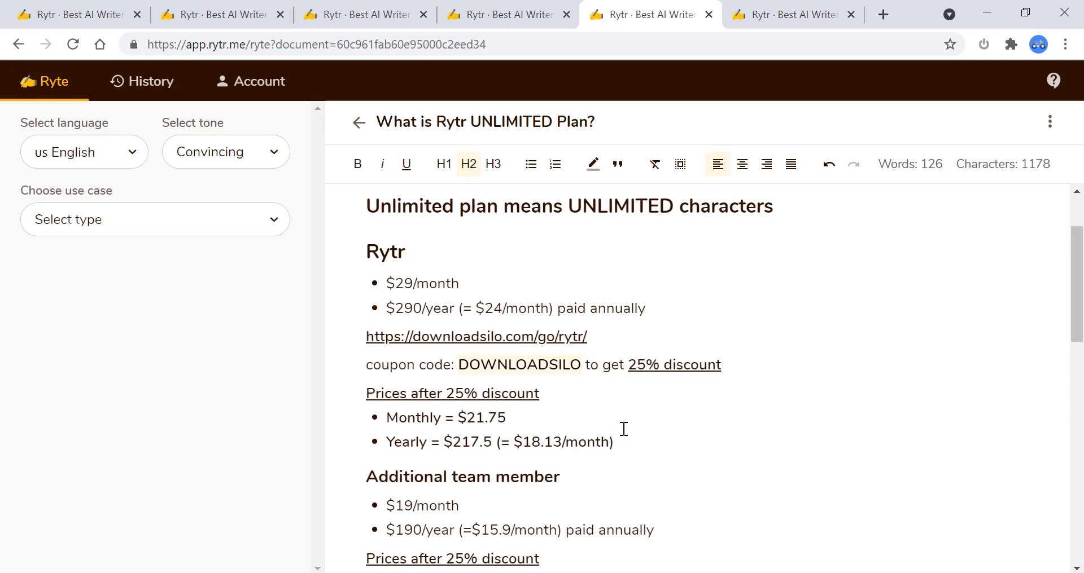
scroll(618, 428, down, 3)
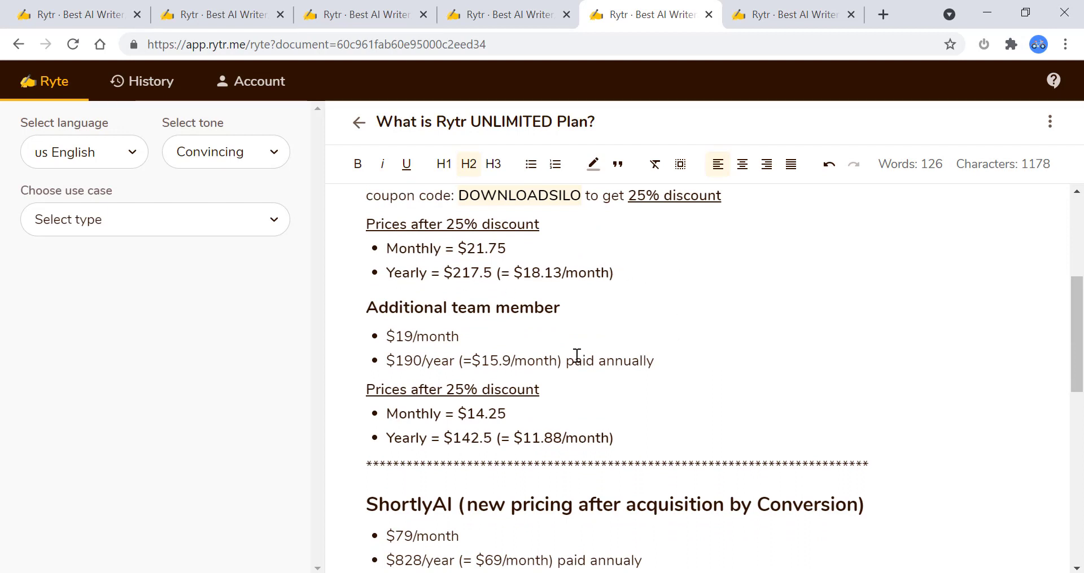
scroll(576, 356, up, 2)
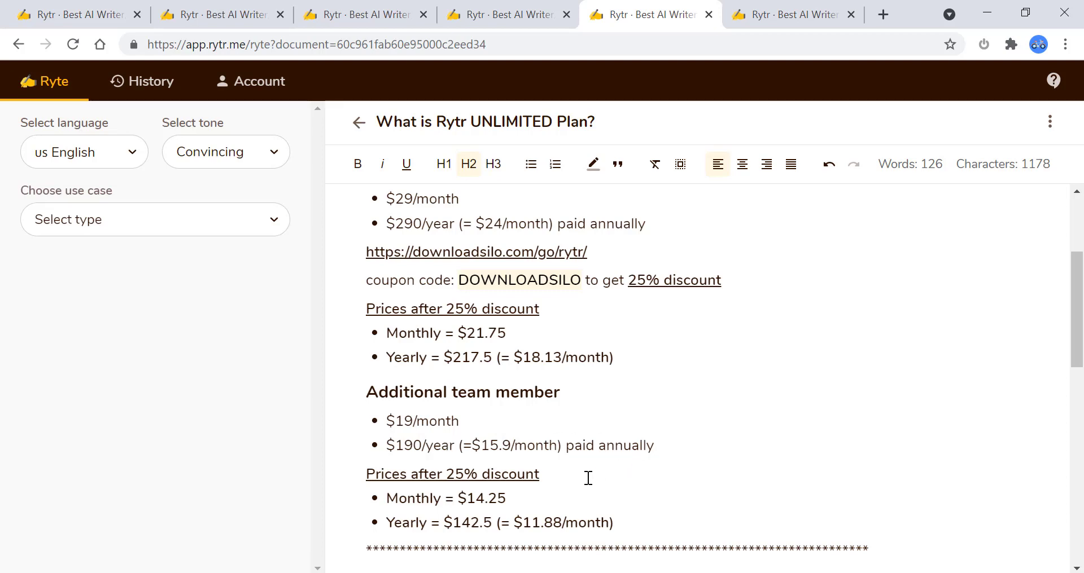
scroll(588, 468, down, 3)
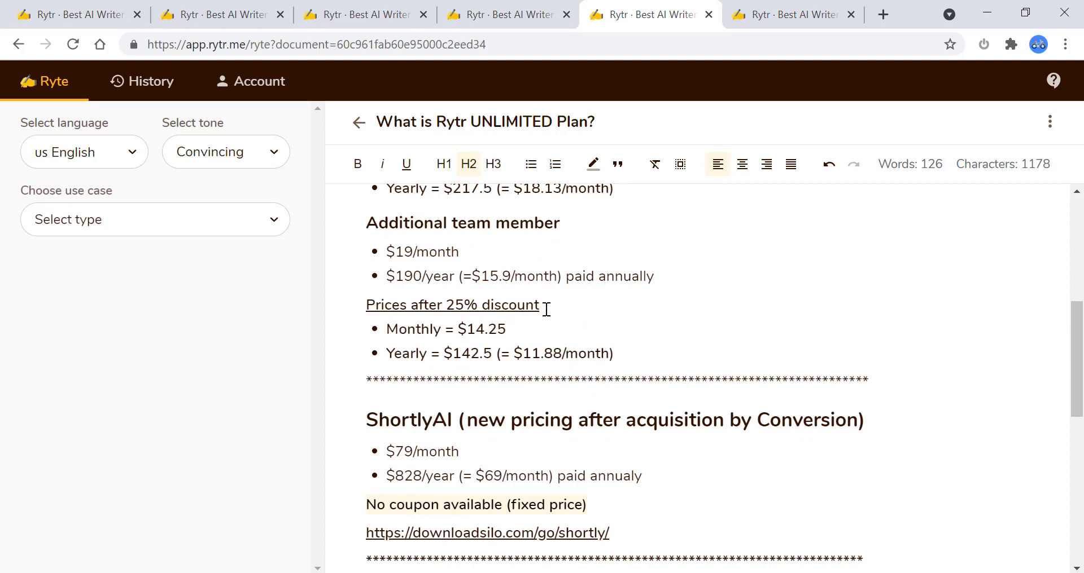
scroll(593, 289, up, 3)
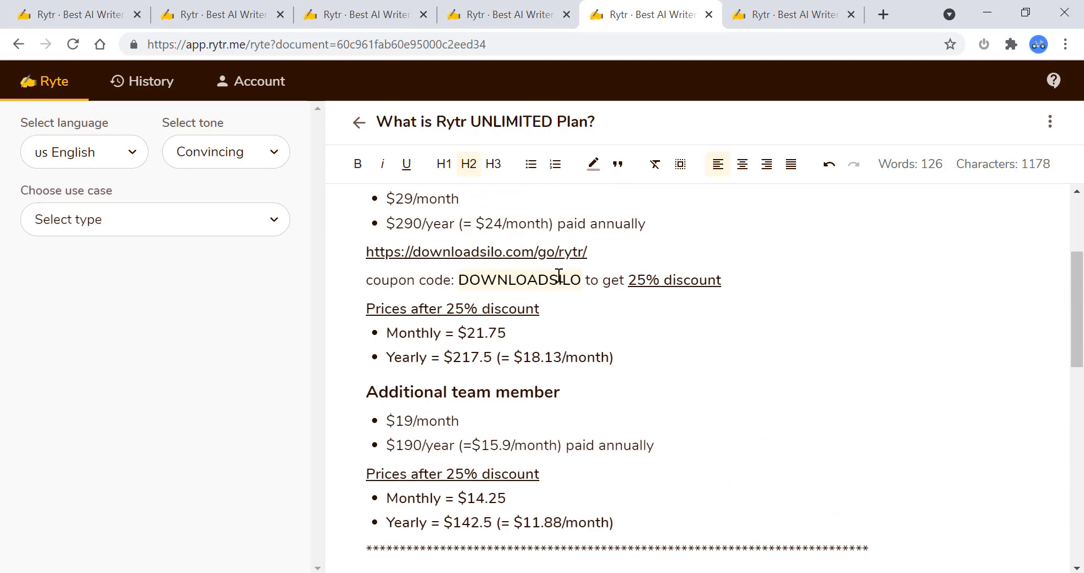
Step: Compare the ShortlyAI and CopyAI pricing sections with the Rytr plan and team member prices
scroll(619, 372, down, 6)
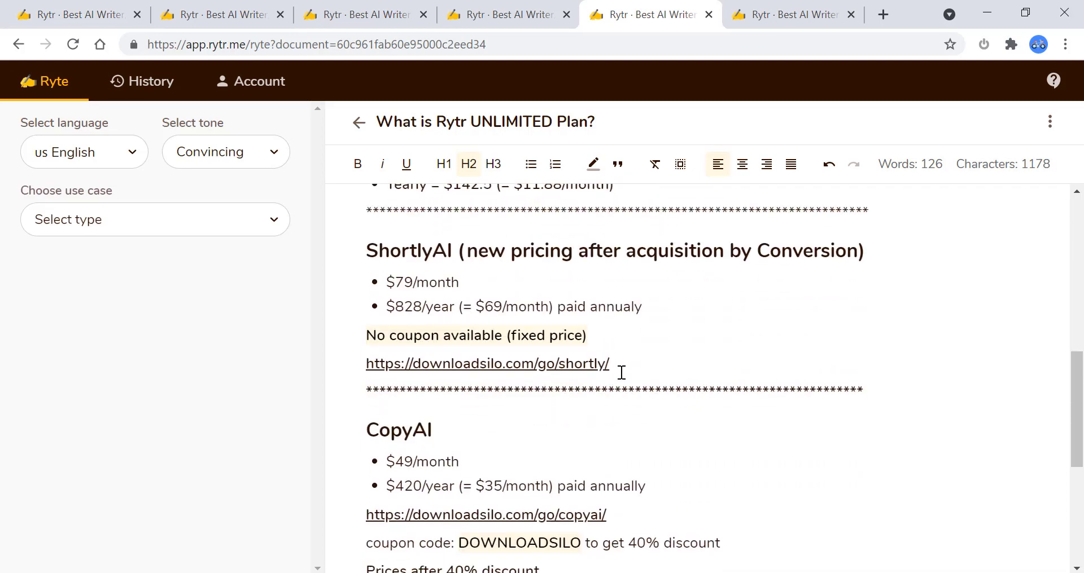
scroll(622, 373, up, 6)
scroll(621, 373, down, 6)
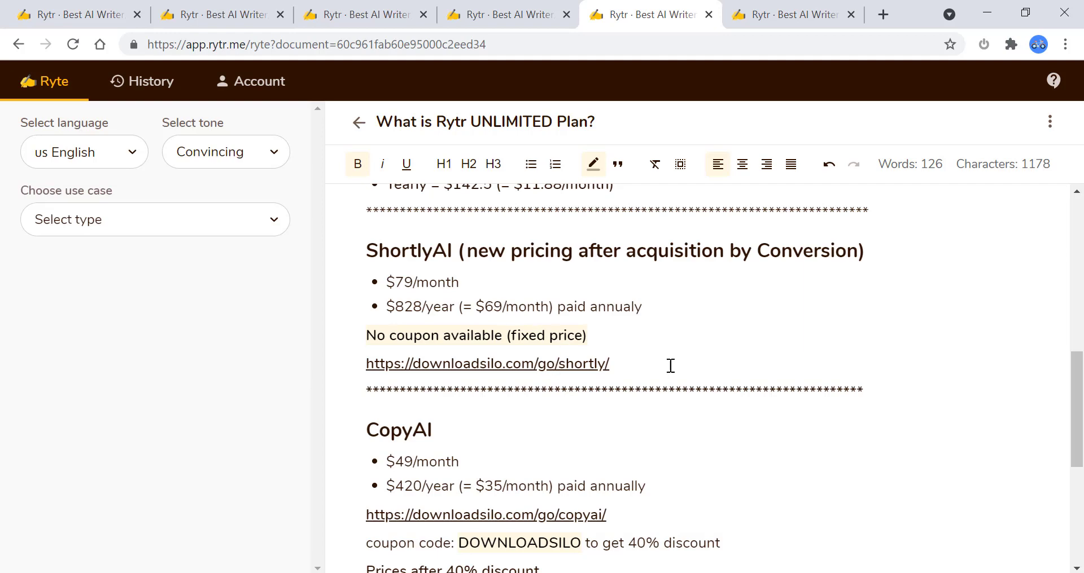
scroll(671, 366, up, 3)
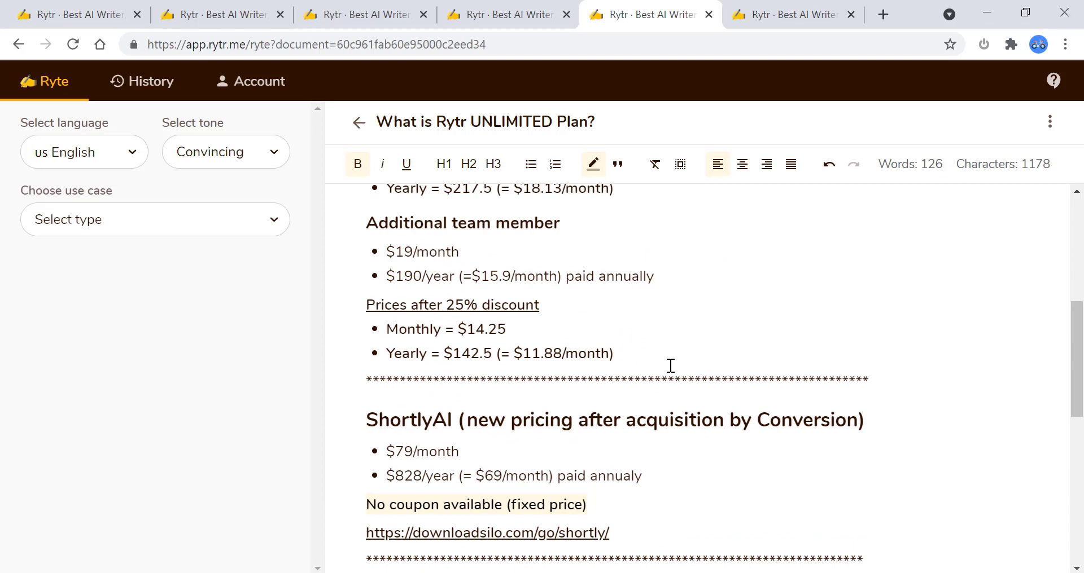
scroll(671, 365, down, 2)
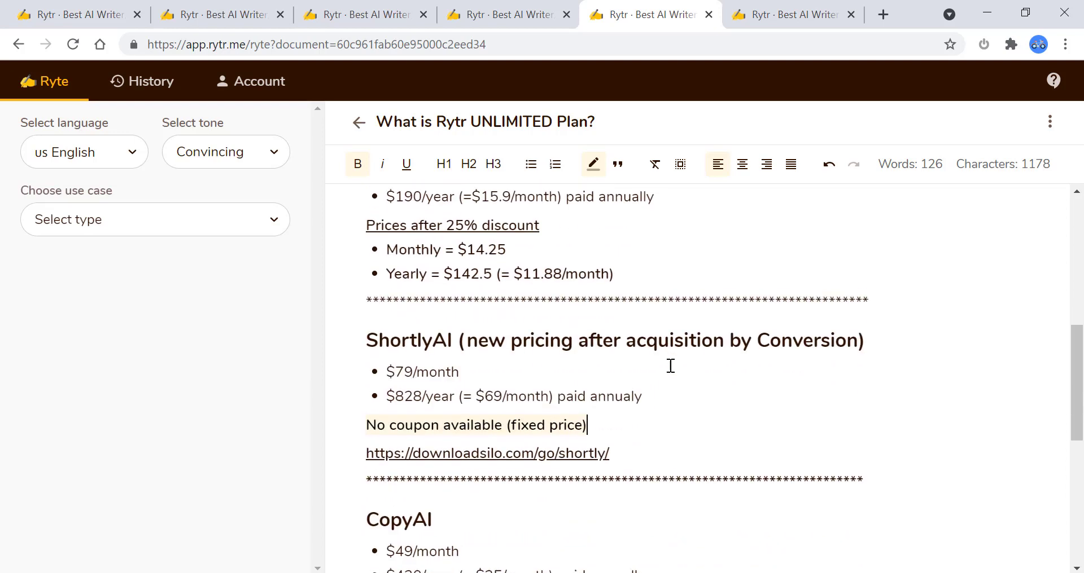
scroll(671, 365, up, 5)
scroll(670, 366, up, 3)
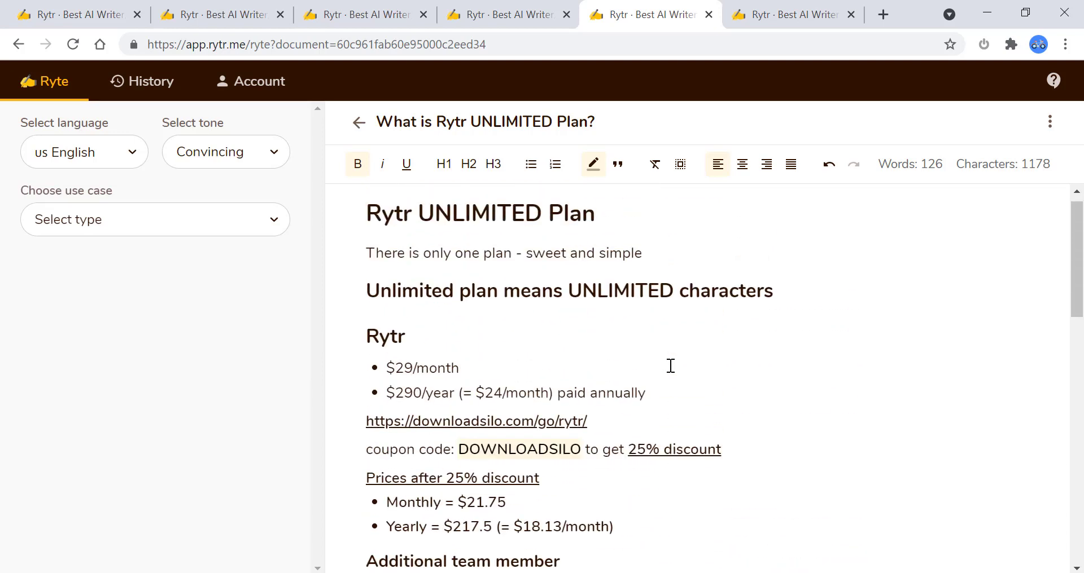
scroll(671, 366, down, 3)
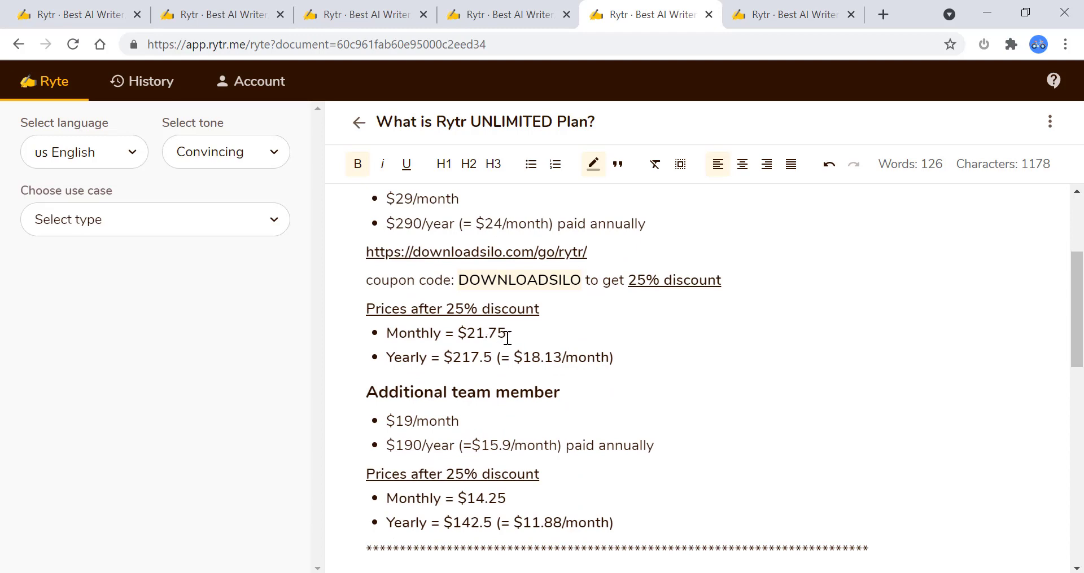
Step: Compare the ShortlyAI monthly and yearly pricing with the discounted Rytr plan prices in the plan document
scroll(502, 337, down, 5)
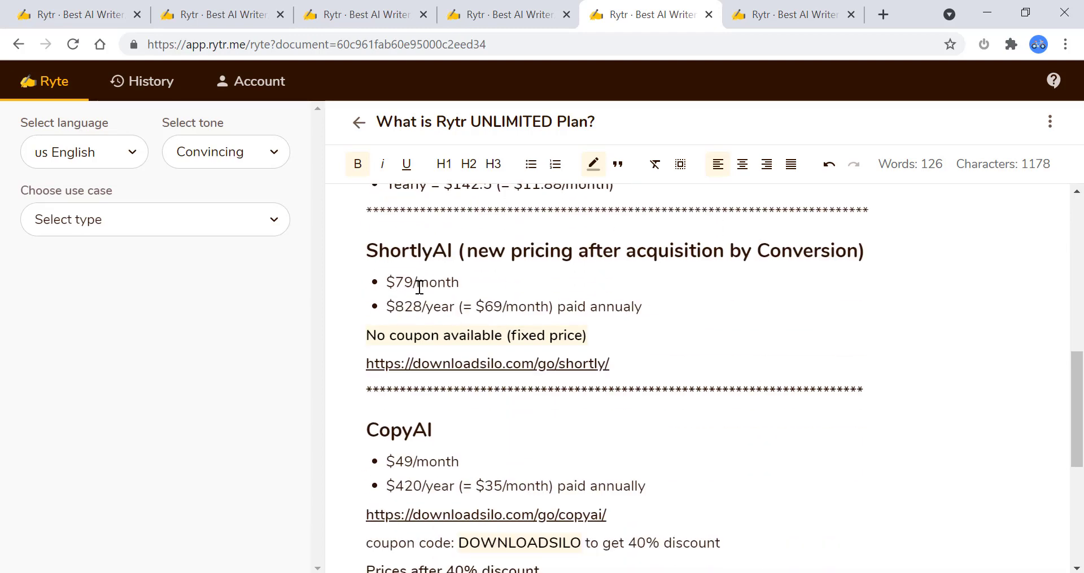
scroll(629, 319, up, 2)
scroll(629, 319, up, 5)
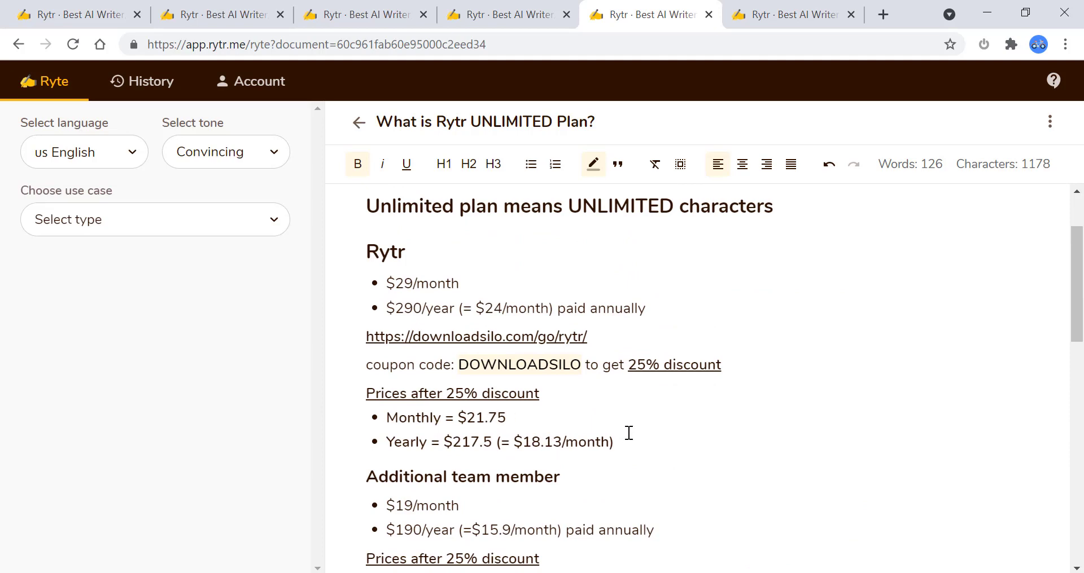
scroll(627, 434, down, 1)
scroll(628, 433, down, 6)
scroll(628, 431, down, 4)
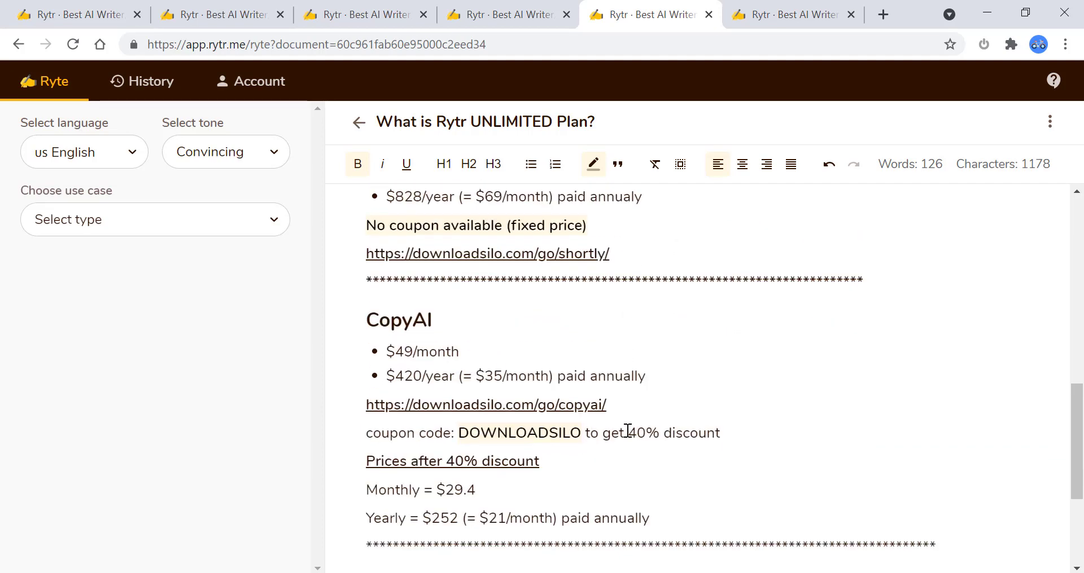
Step: Examine the CopyAI prices with the coupon discount and the Conversion.ai Pro Unlimited prices for one user and additional team members
scroll(627, 431, up, 1)
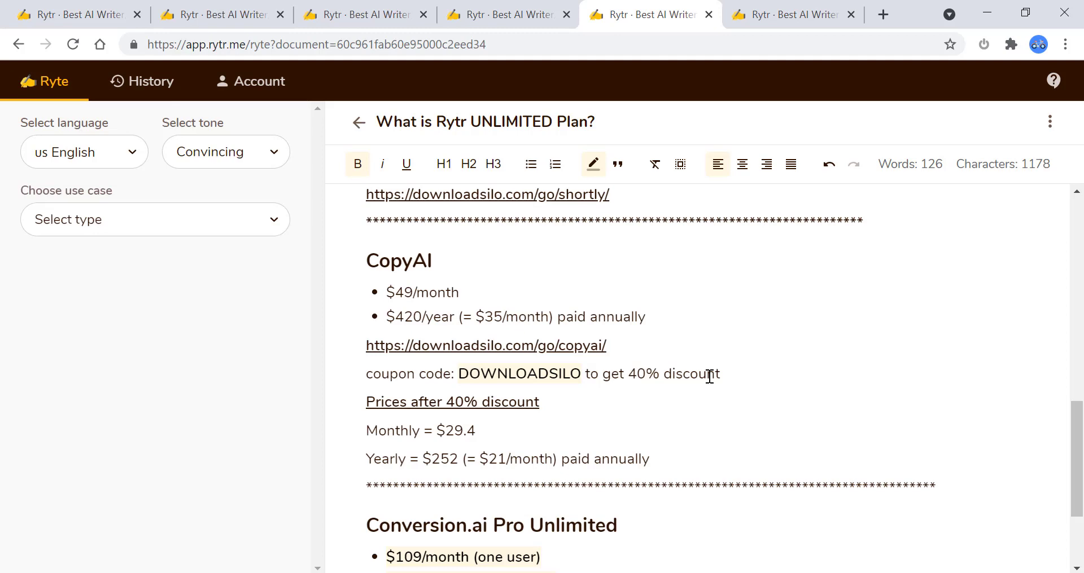
scroll(540, 435, down, 1)
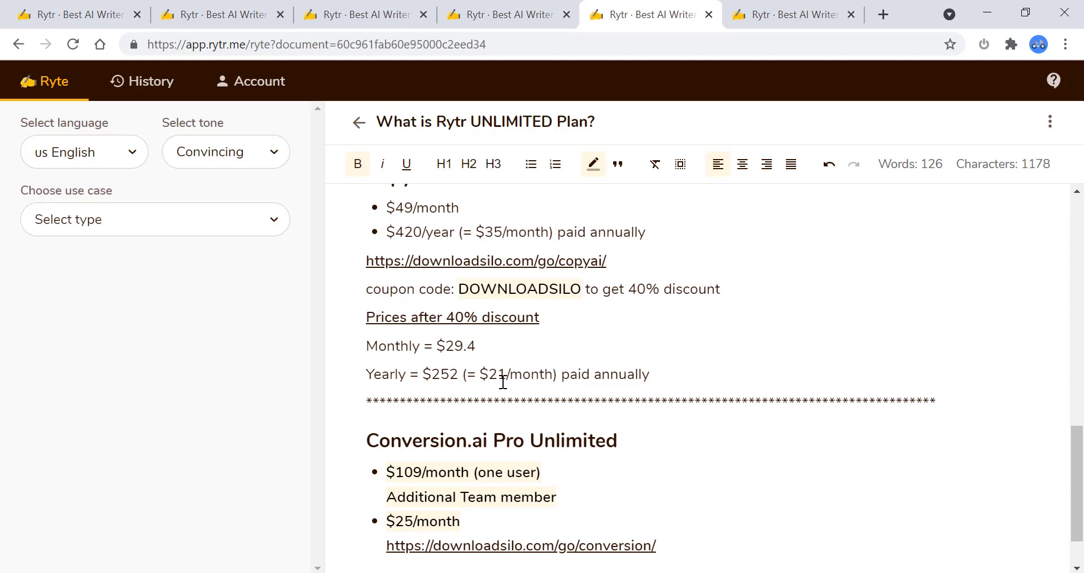
scroll(502, 382, down, 7)
scroll(501, 382, down, 5)
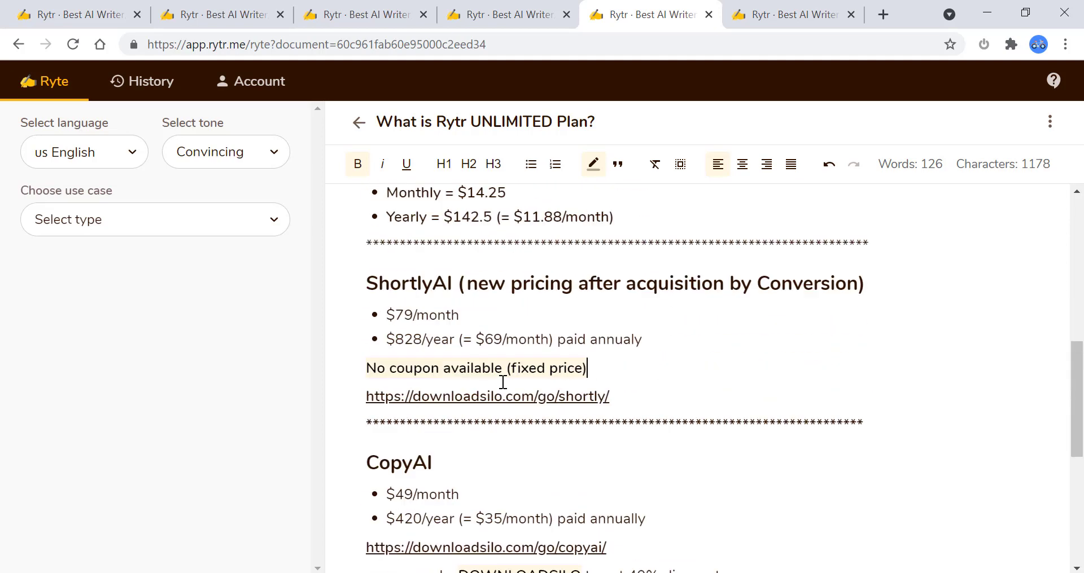
scroll(587, 404, down, 4)
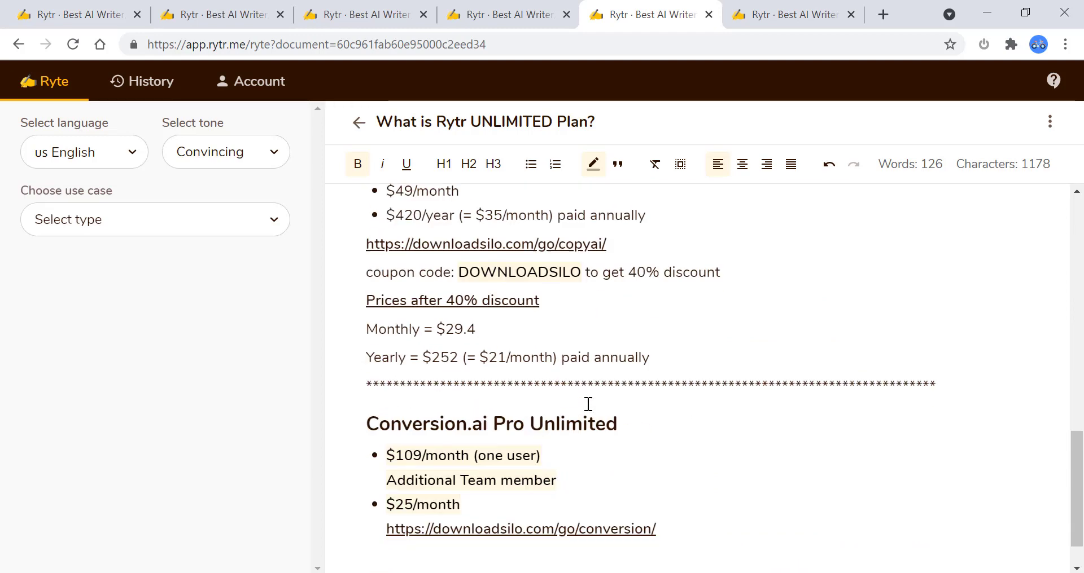
scroll(587, 405, up, 3)
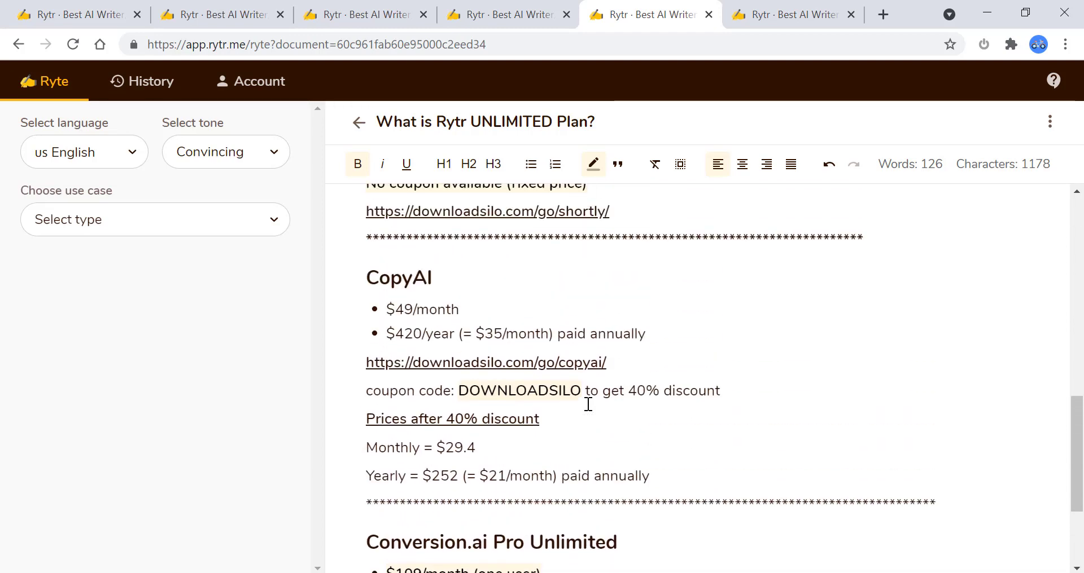
scroll(591, 389, down, 2)
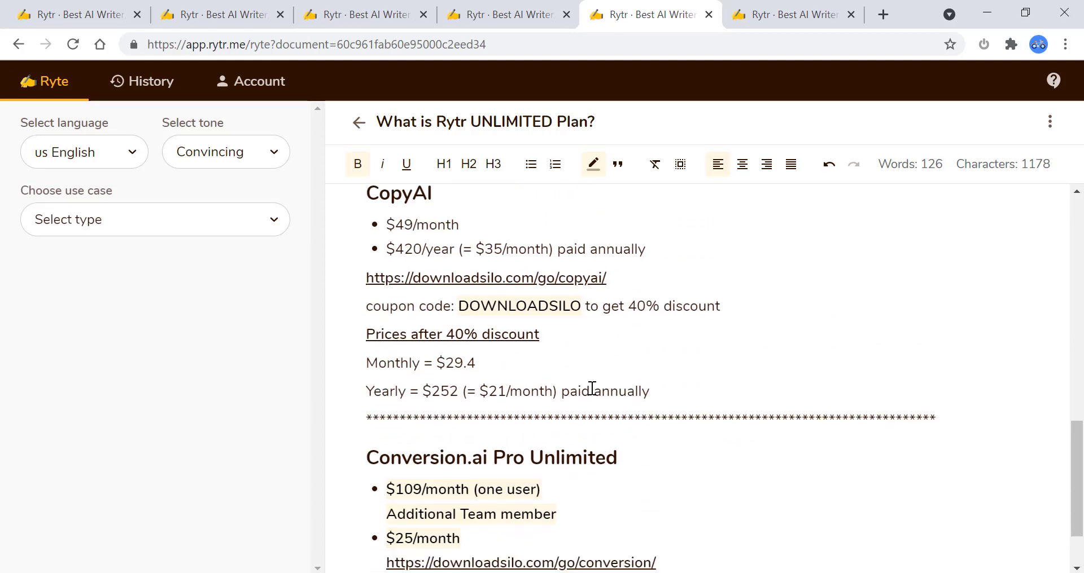
scroll(592, 388, down, 2)
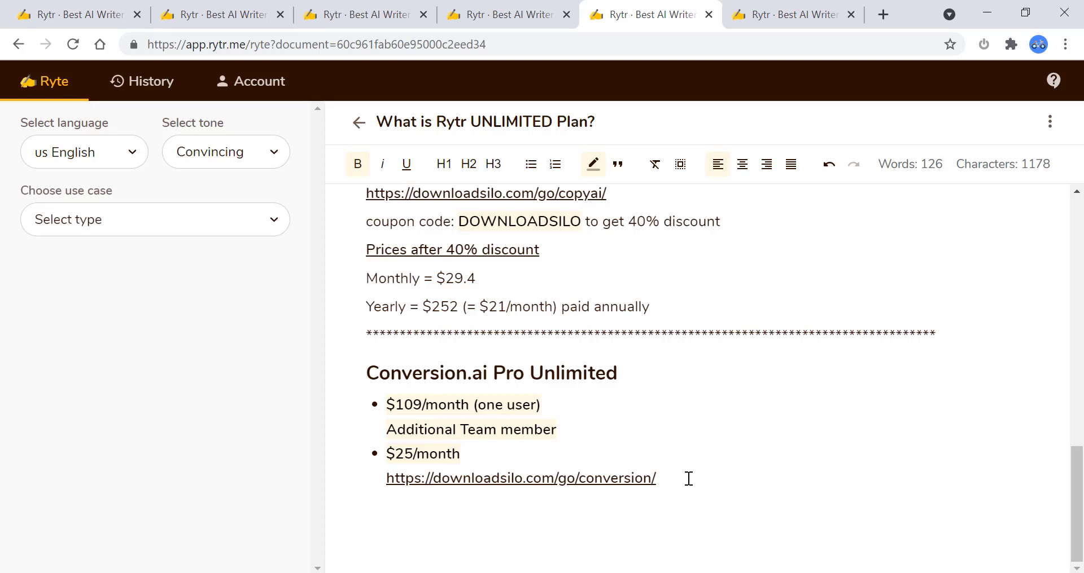
click(587, 412)
click(574, 479)
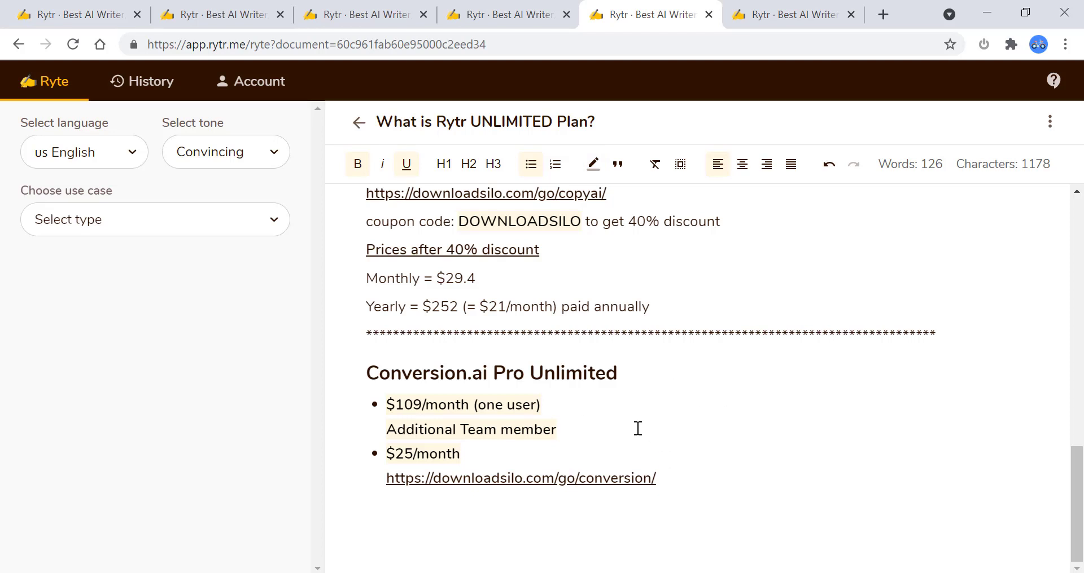
Step: Return to the Rytr section and review its purchase link, coupon discount and additional team member prices
scroll(637, 429, up, 2)
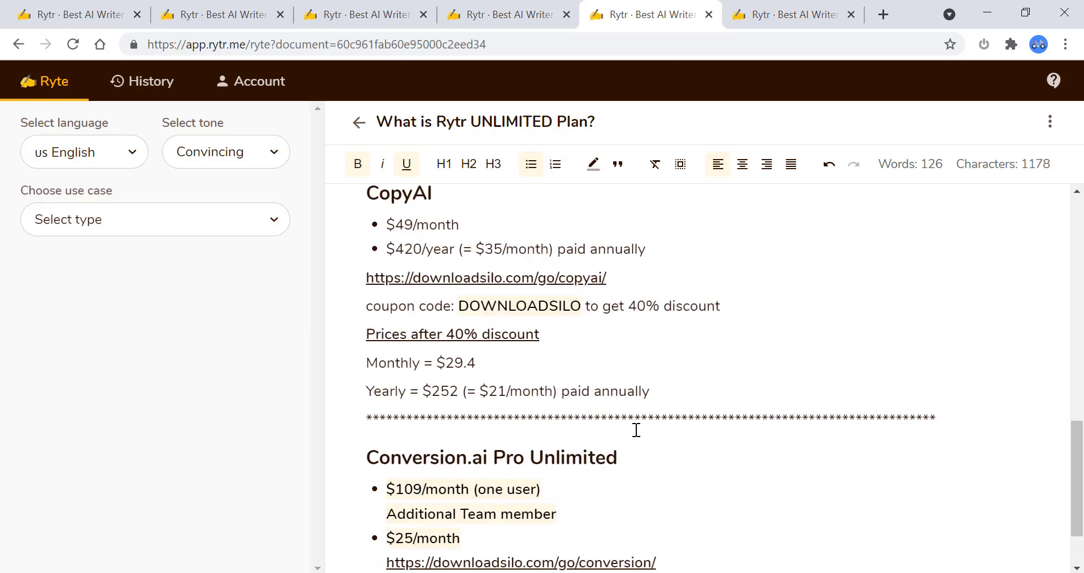
scroll(516, 431, up, 6)
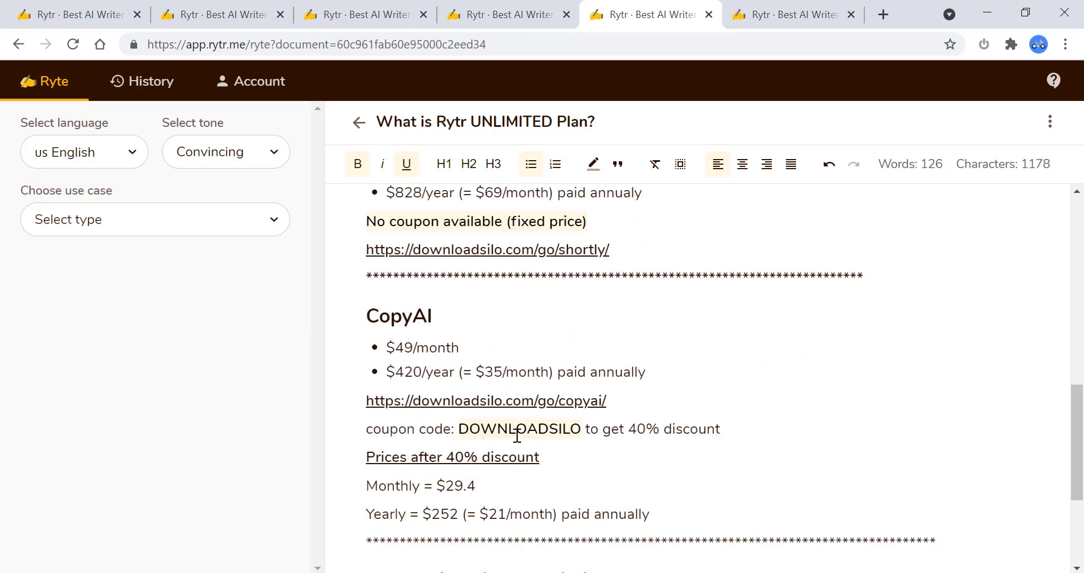
scroll(517, 435, up, 7)
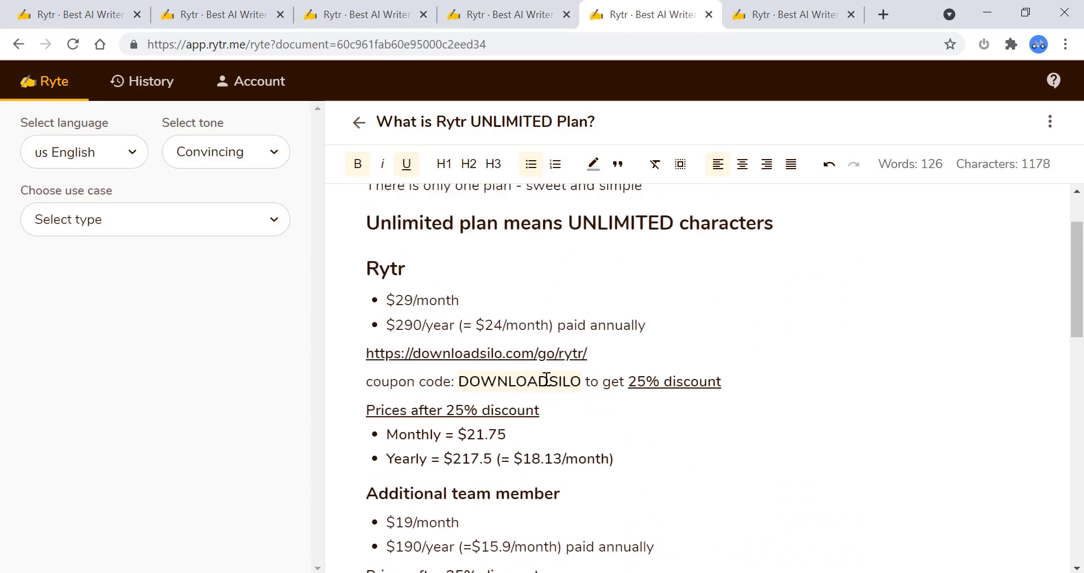
scroll(539, 373, down, 3)
scroll(546, 379, up, 1)
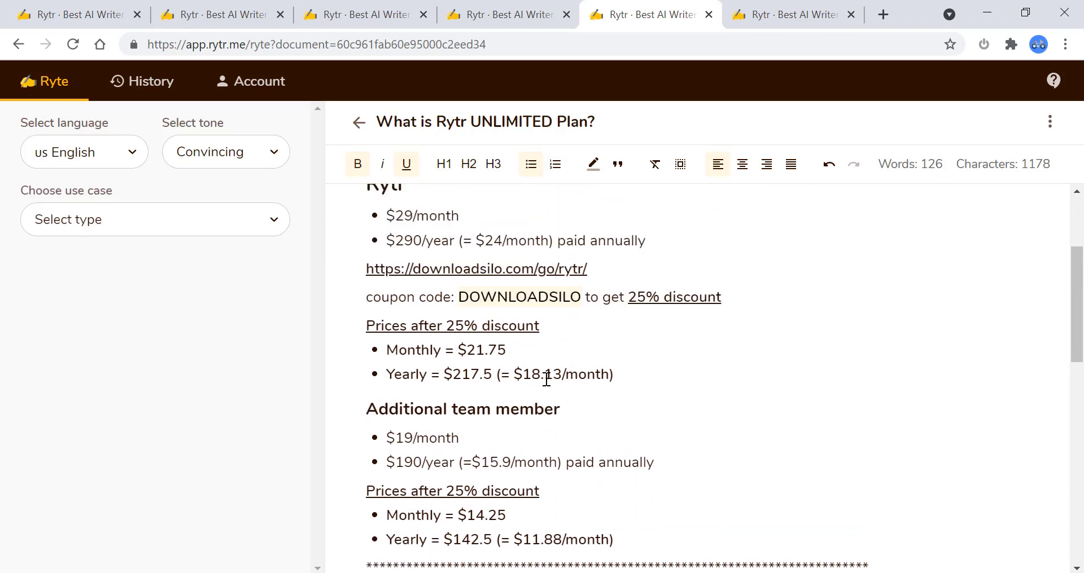
click(534, 269)
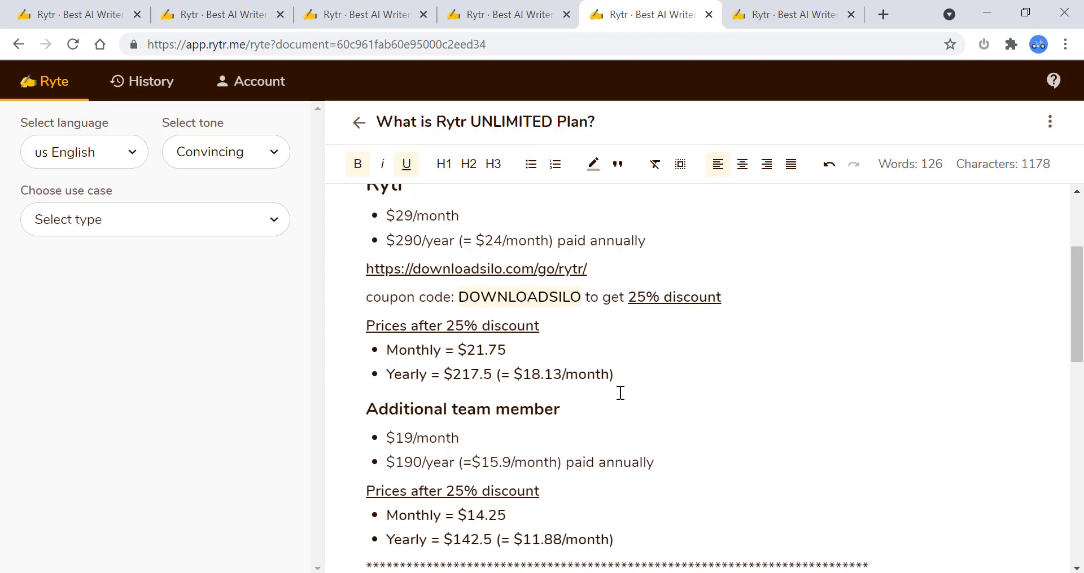
scroll(619, 393, down, 2)
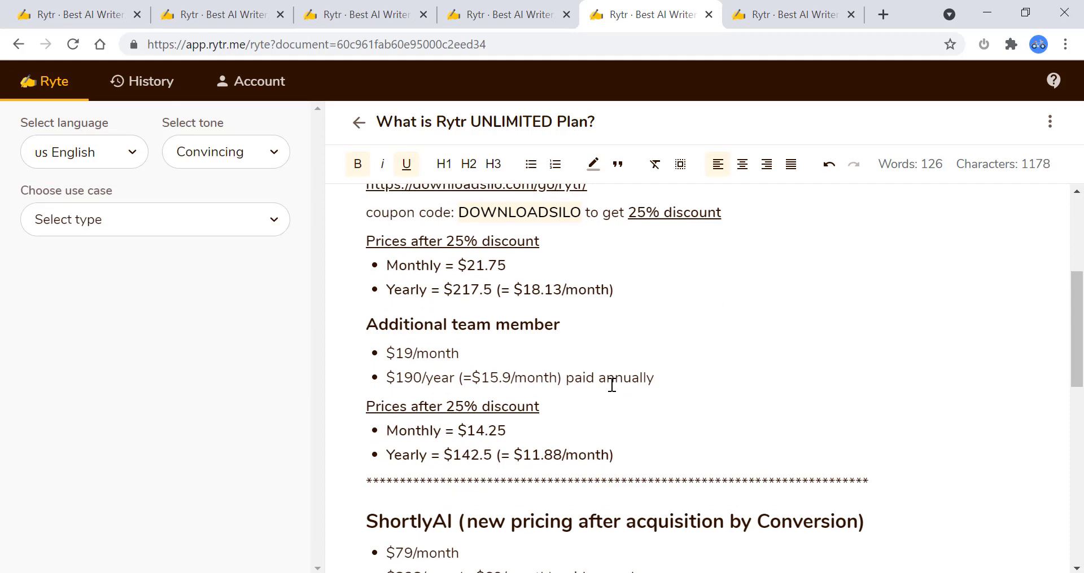
scroll(613, 389, up, 5)
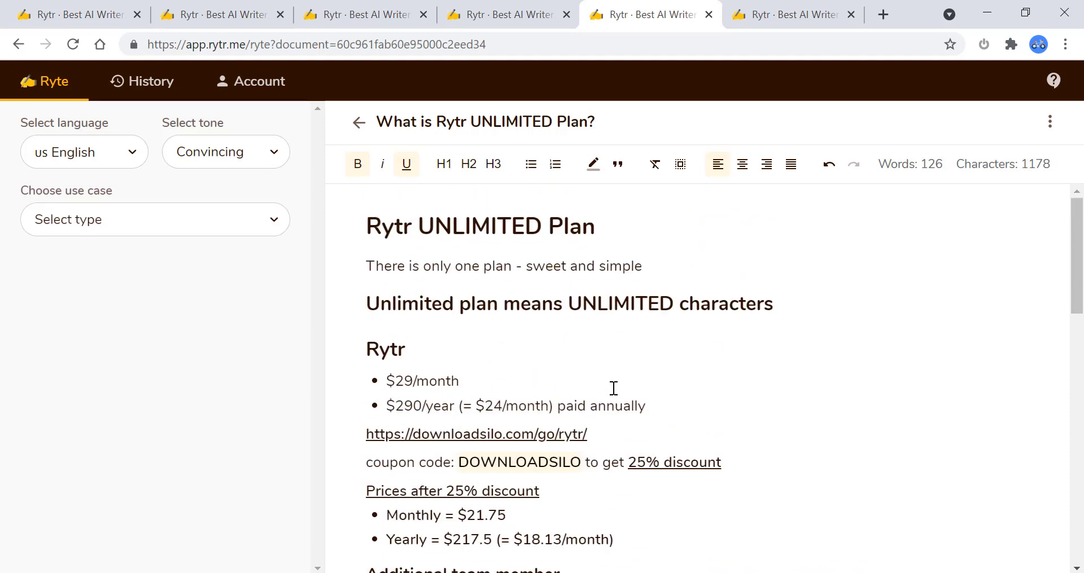
Step: Go through the ShortlyAI, CopyAI and Conversion.ai pricing once more and compare it with the Rytr Unlimited plan
scroll(613, 389, down, 8)
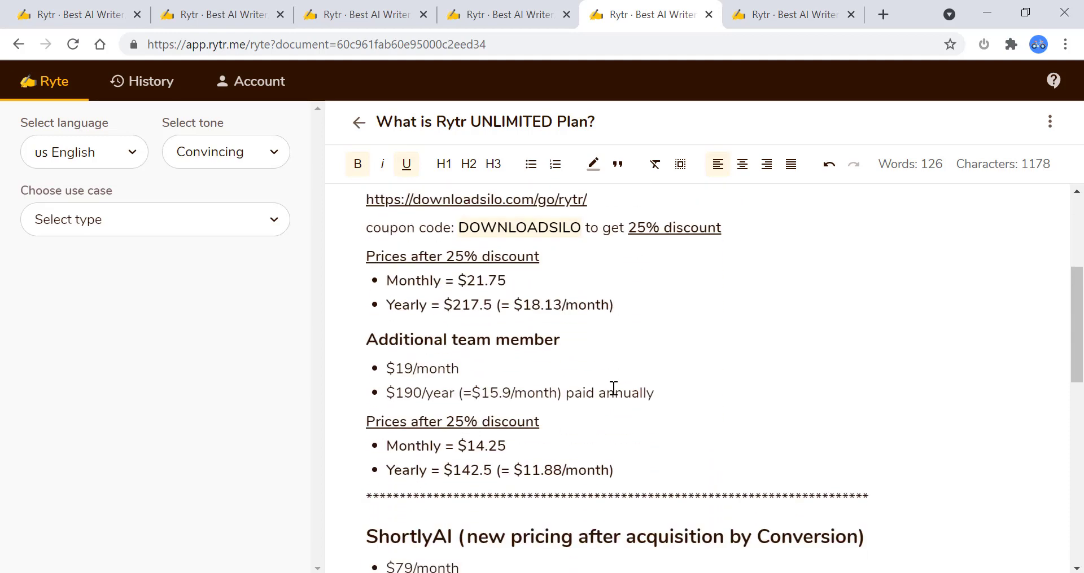
scroll(614, 388, down, 2)
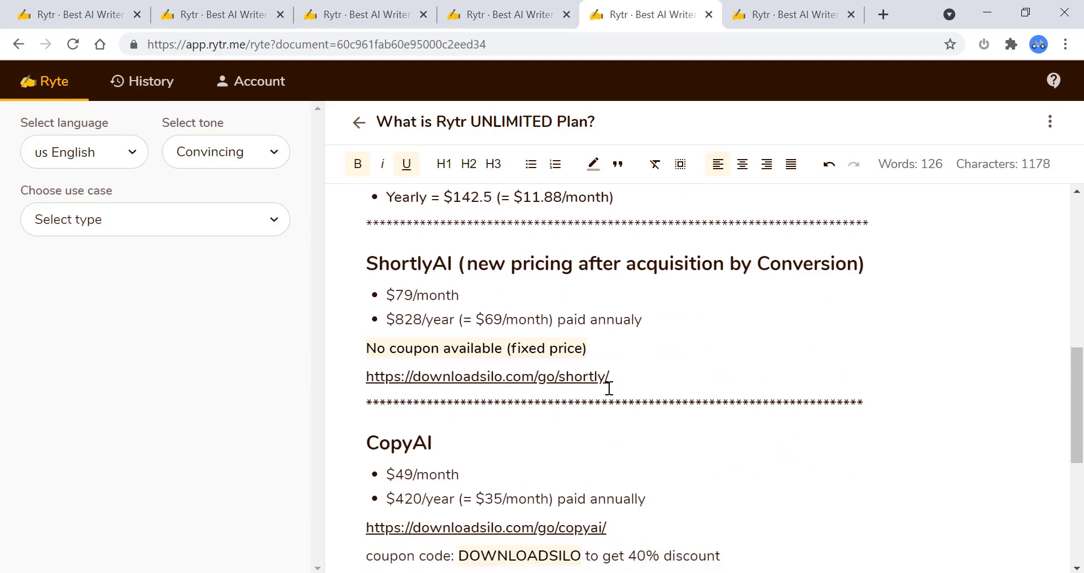
scroll(608, 388, down, 5)
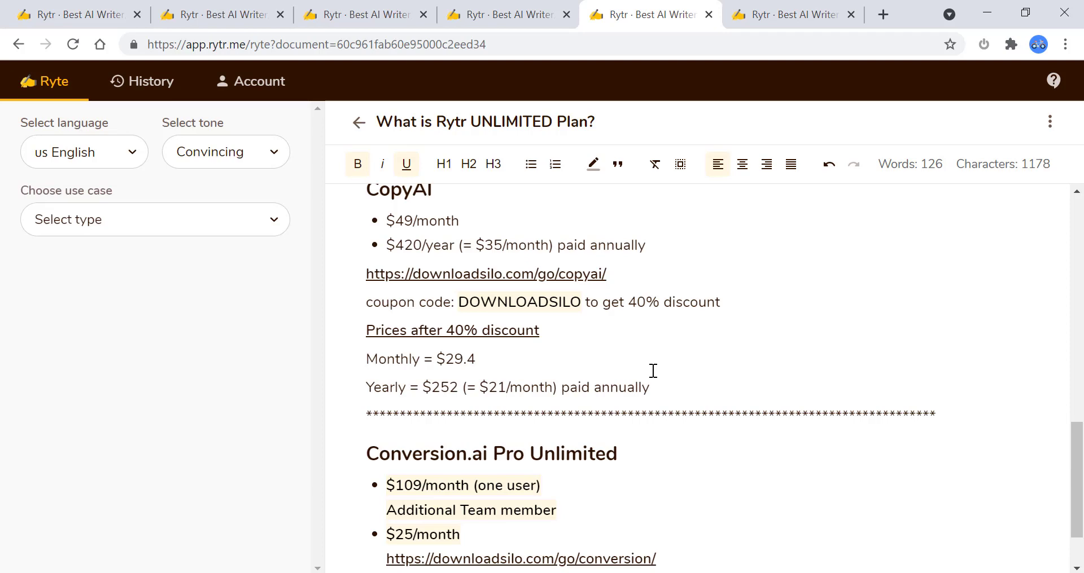
scroll(653, 371, up, 5)
scroll(653, 371, up, 6)
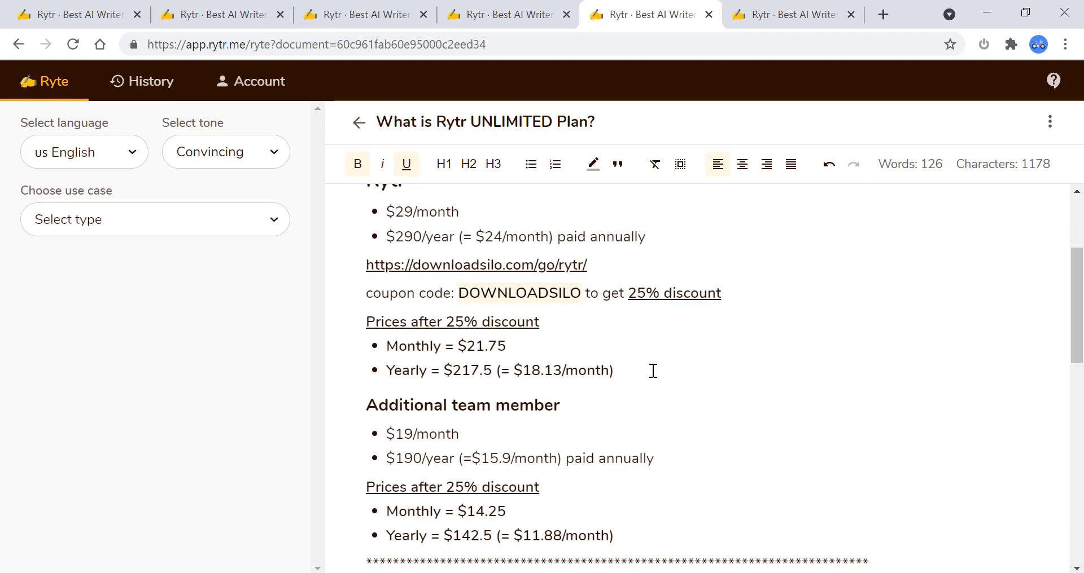
scroll(653, 371, up, 3)
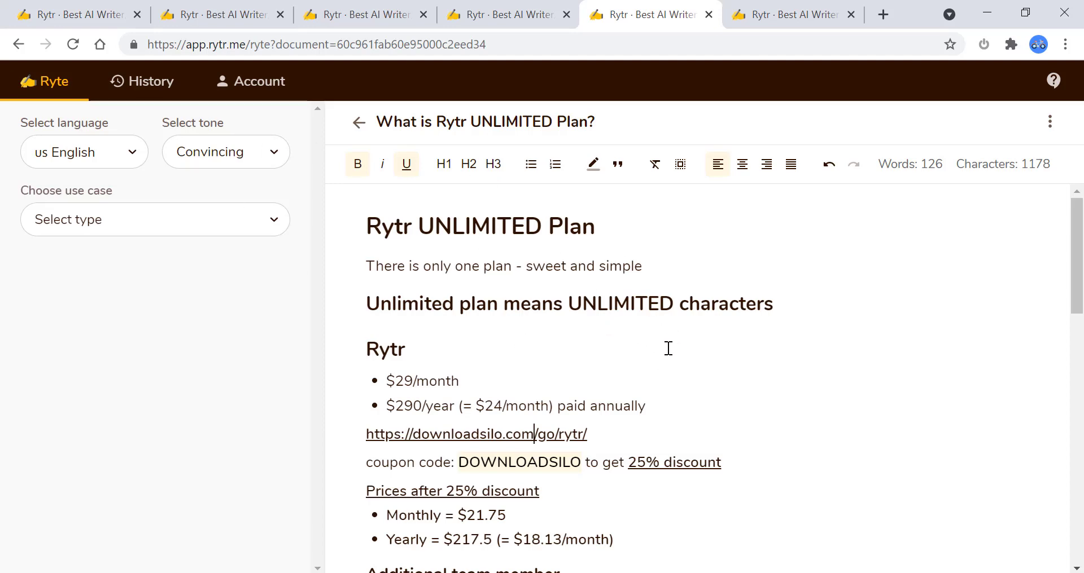
scroll(661, 370, down, 2)
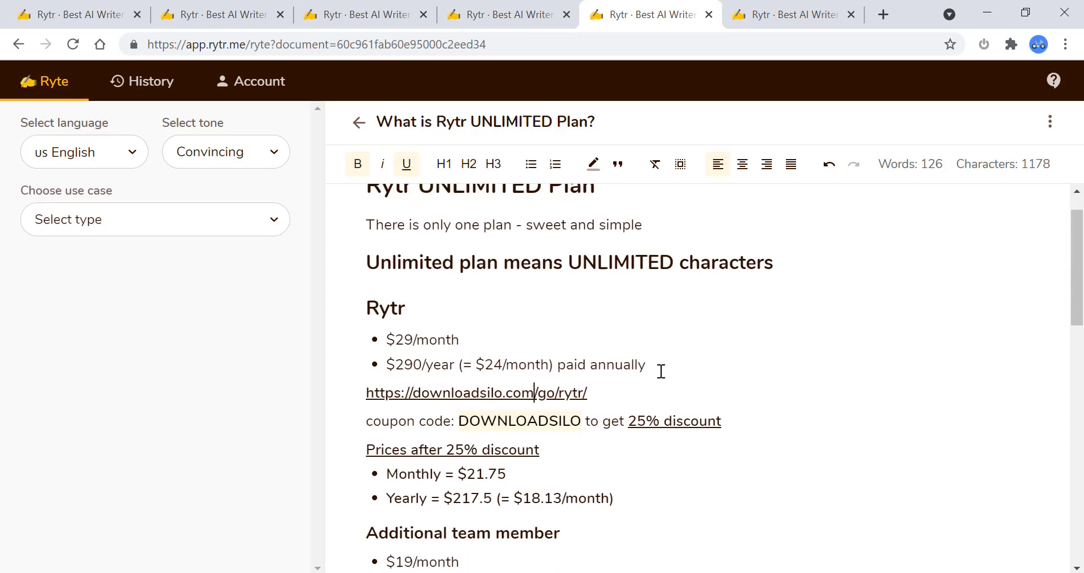